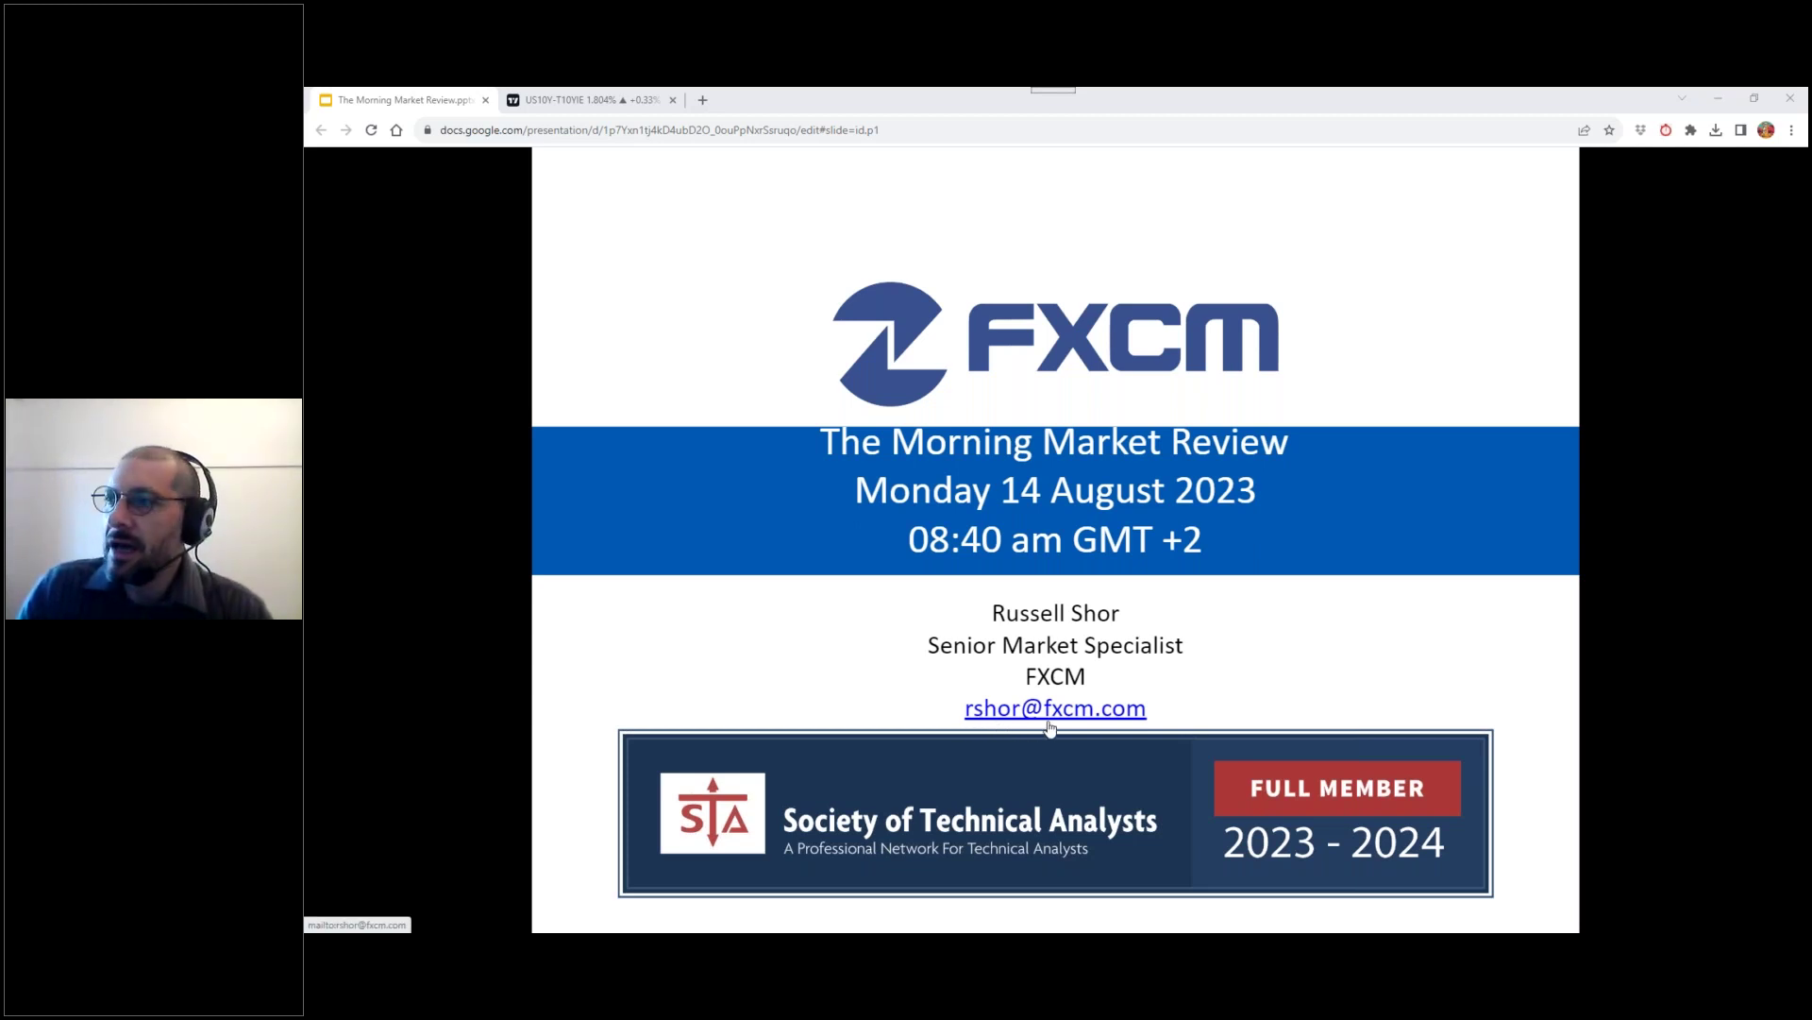
# Step: Advance the presentation through the risk warning to the References slide, and switch to Marketscope 2.0
pyautogui.press('Right')
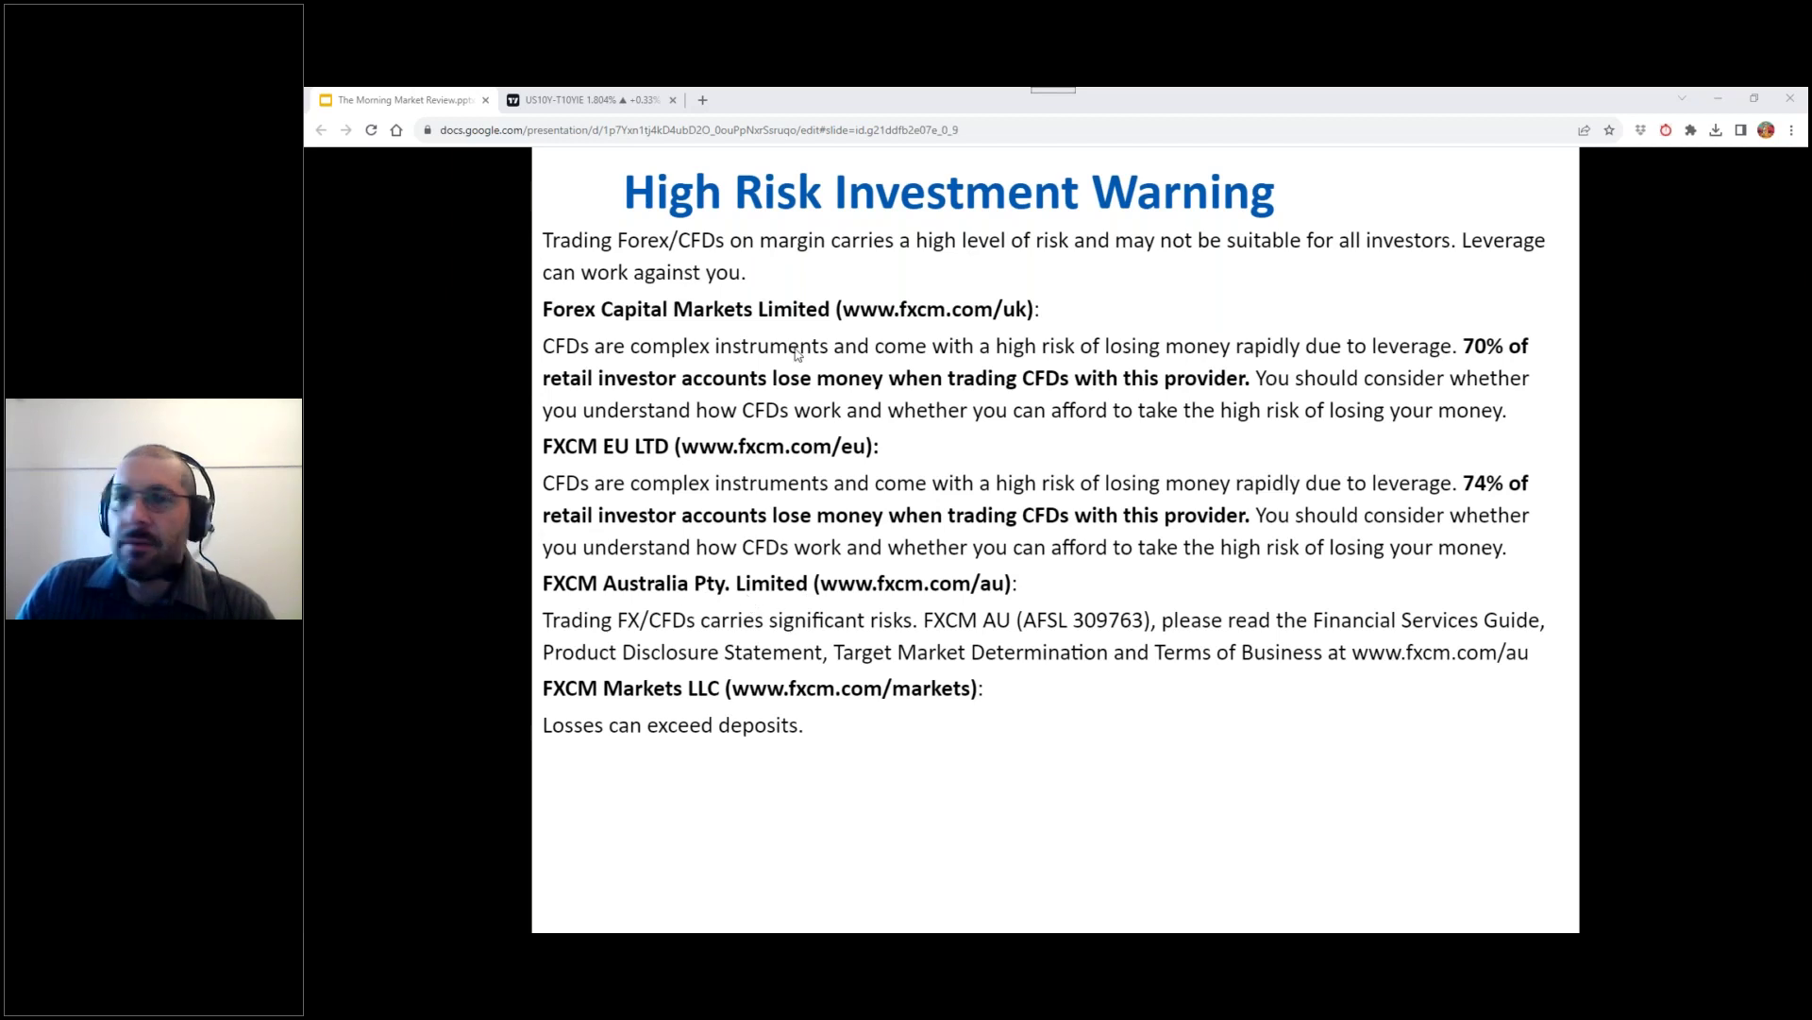
pyautogui.click(797, 352)
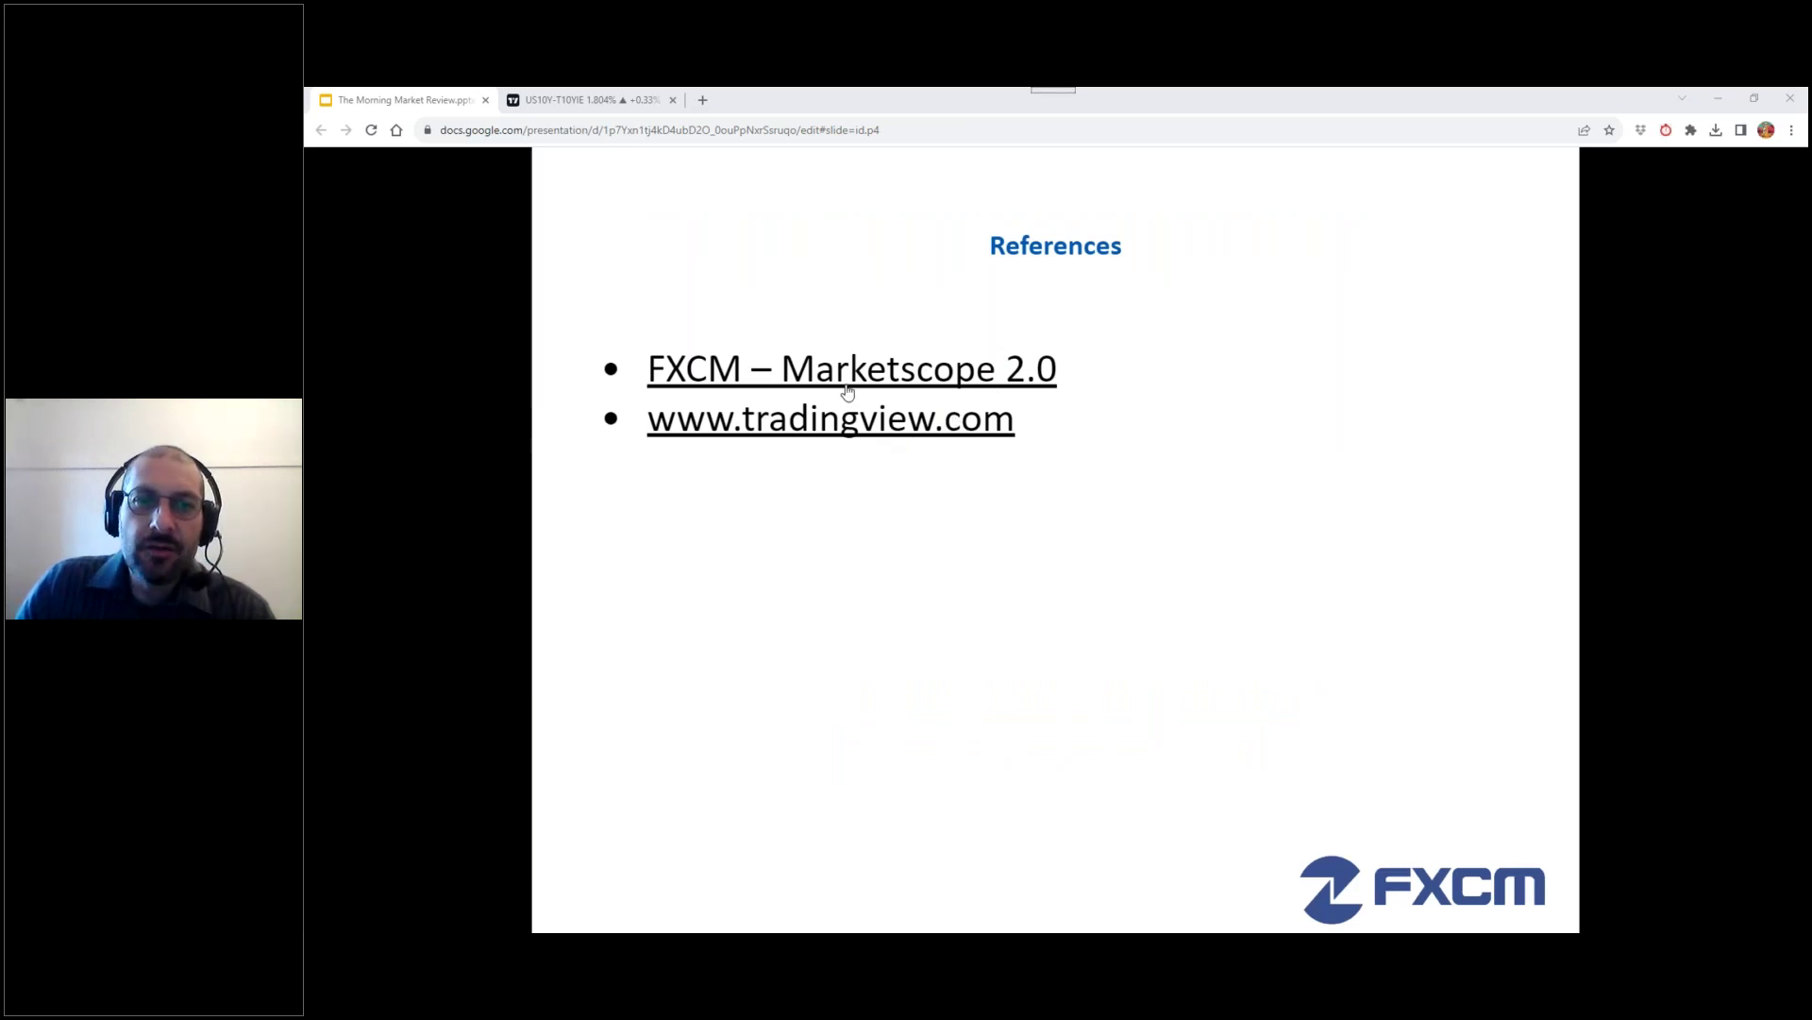
pyautogui.hotkey('alt', 'Tab')
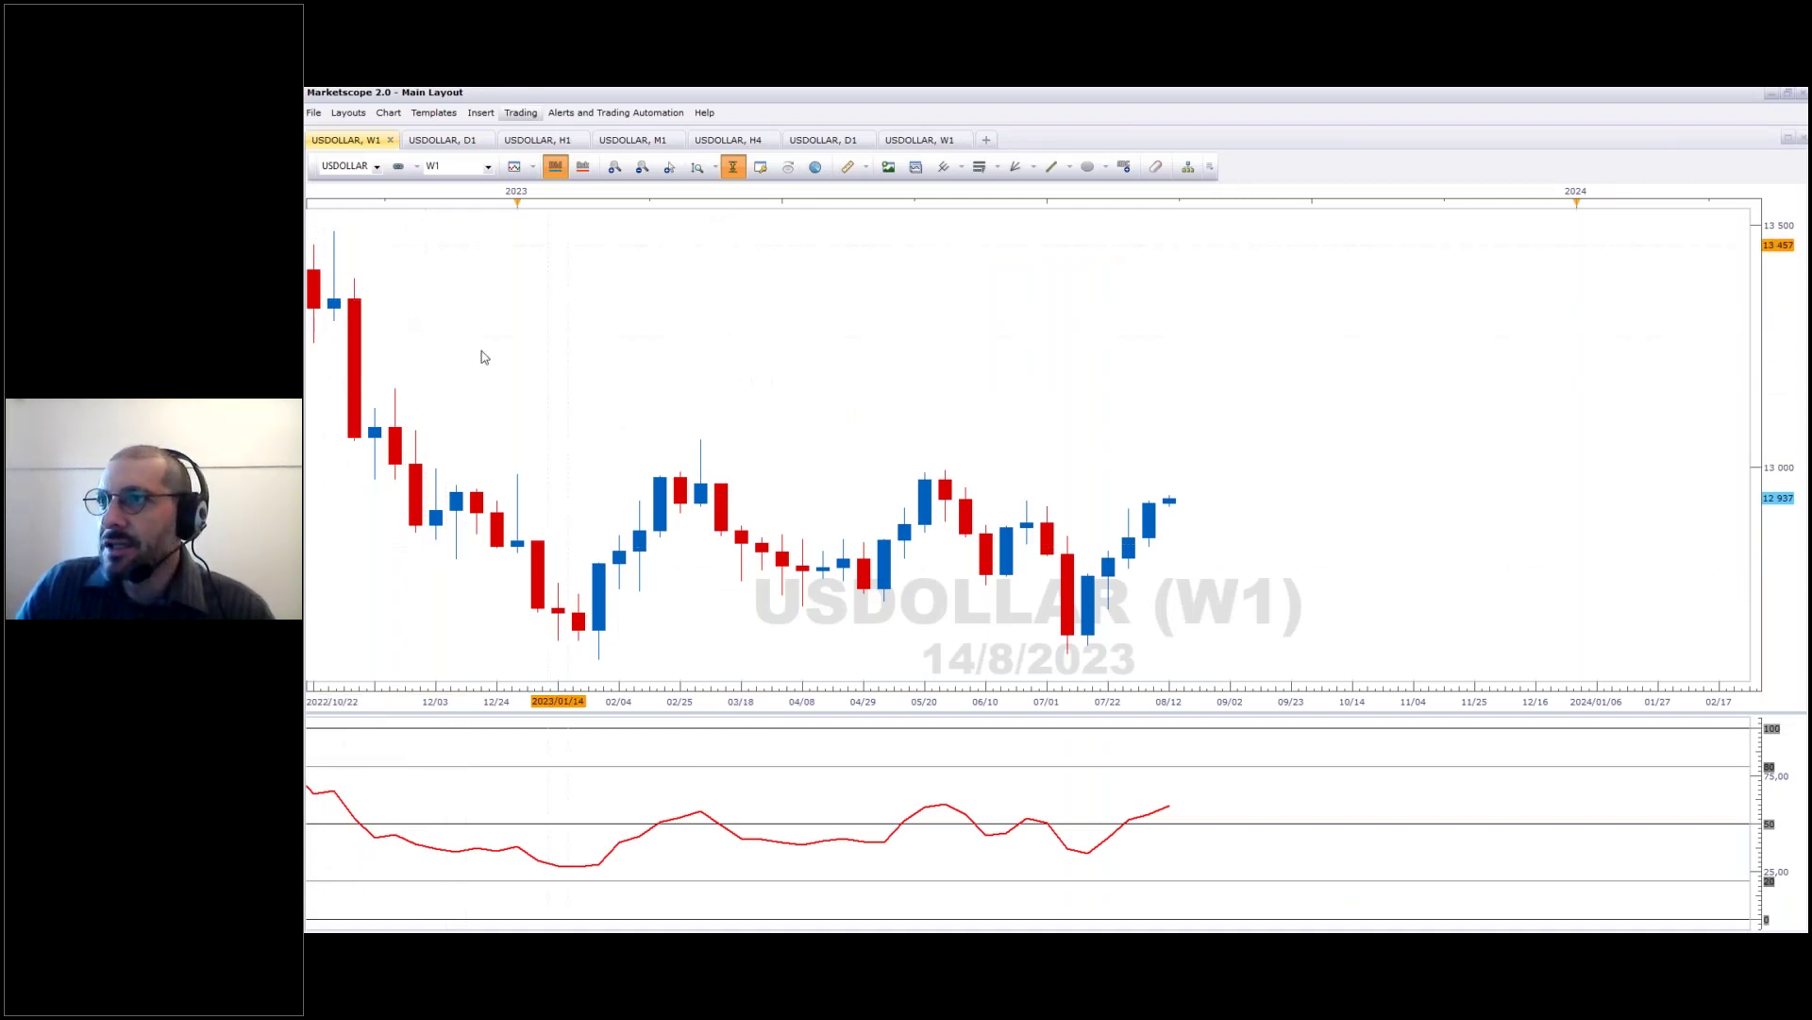
# Step: Review the calculation parameters and data source of the Relative Strength Index on the weekly USDOLLAR chart
pyautogui.doubleClick(745, 840)
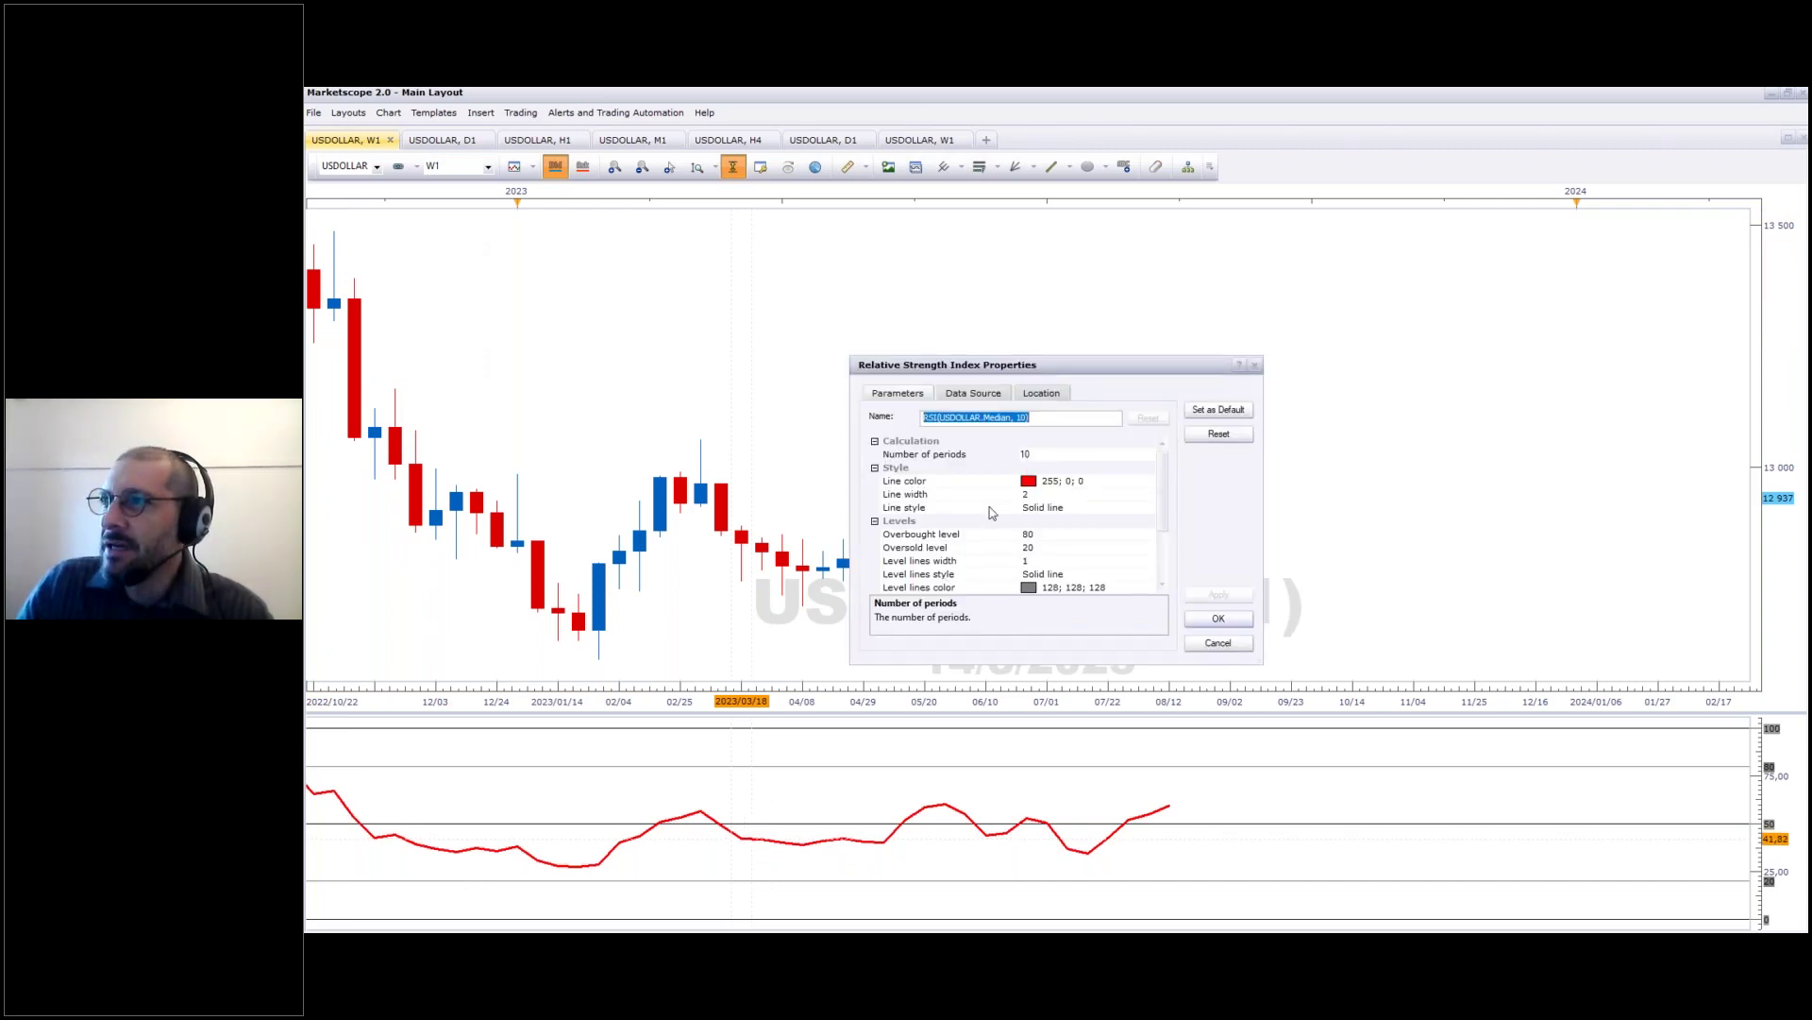
pyautogui.click(1031, 454)
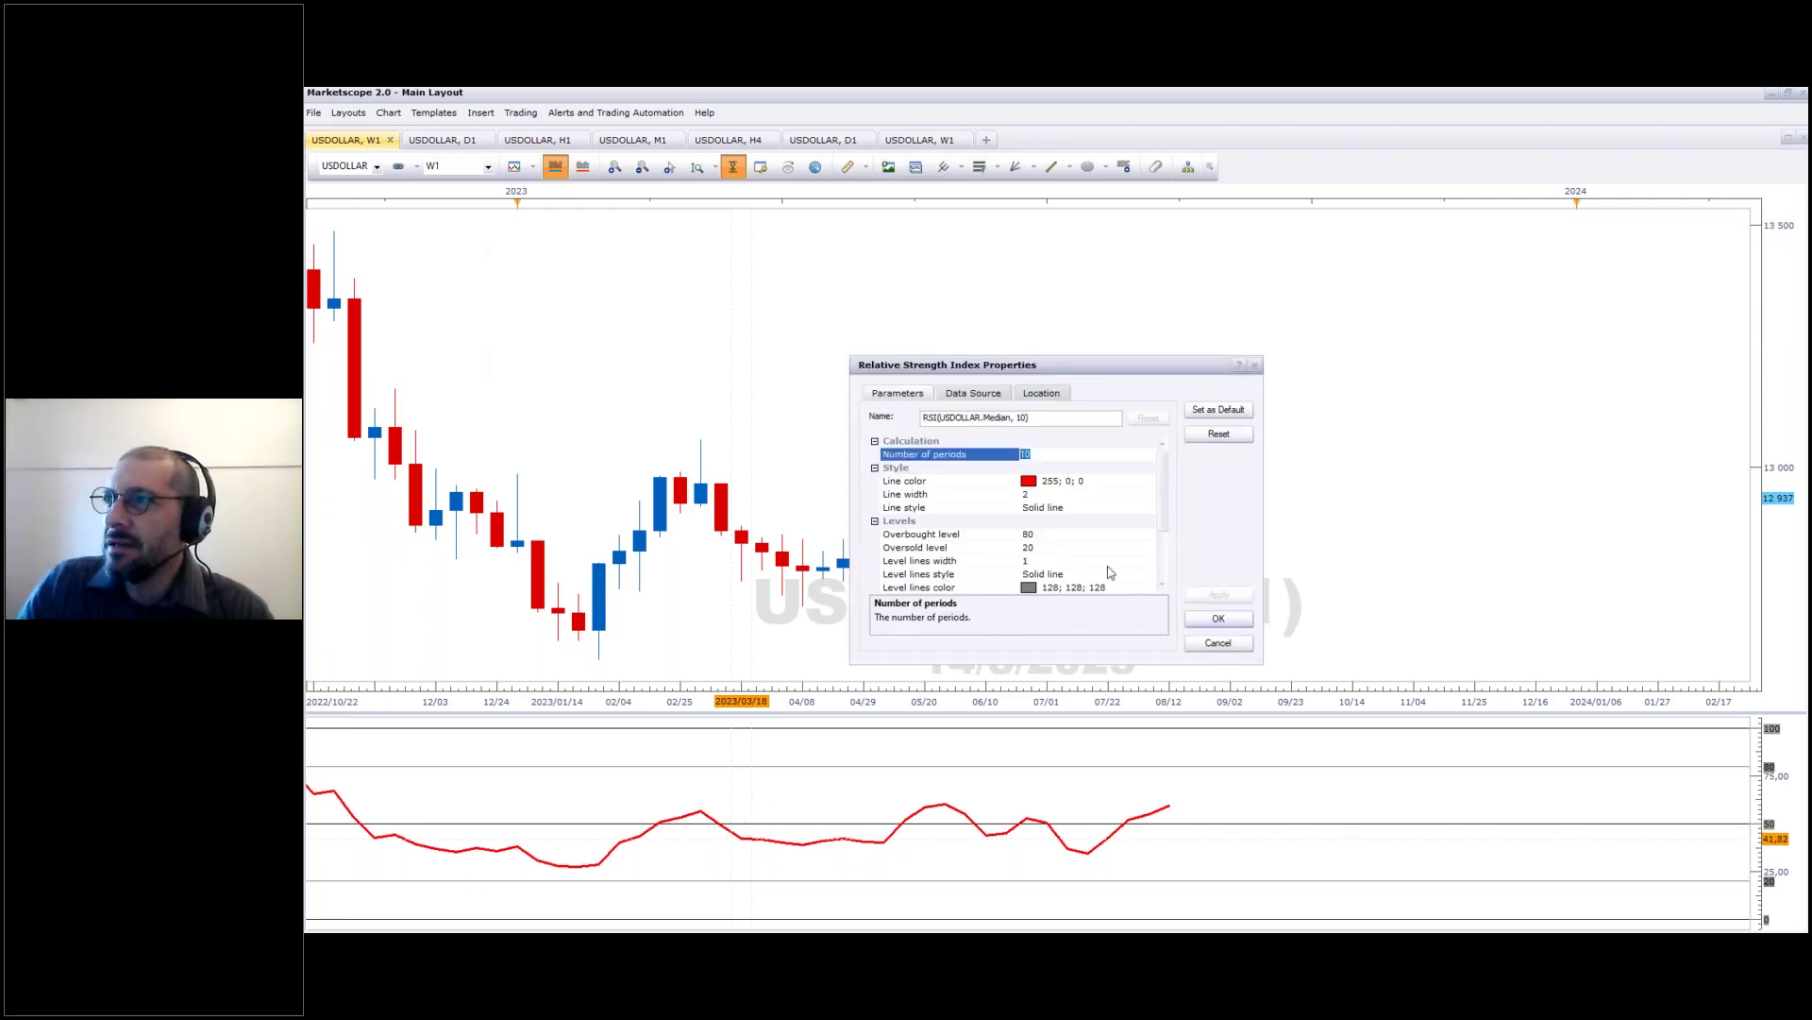
pyautogui.click(973, 393)
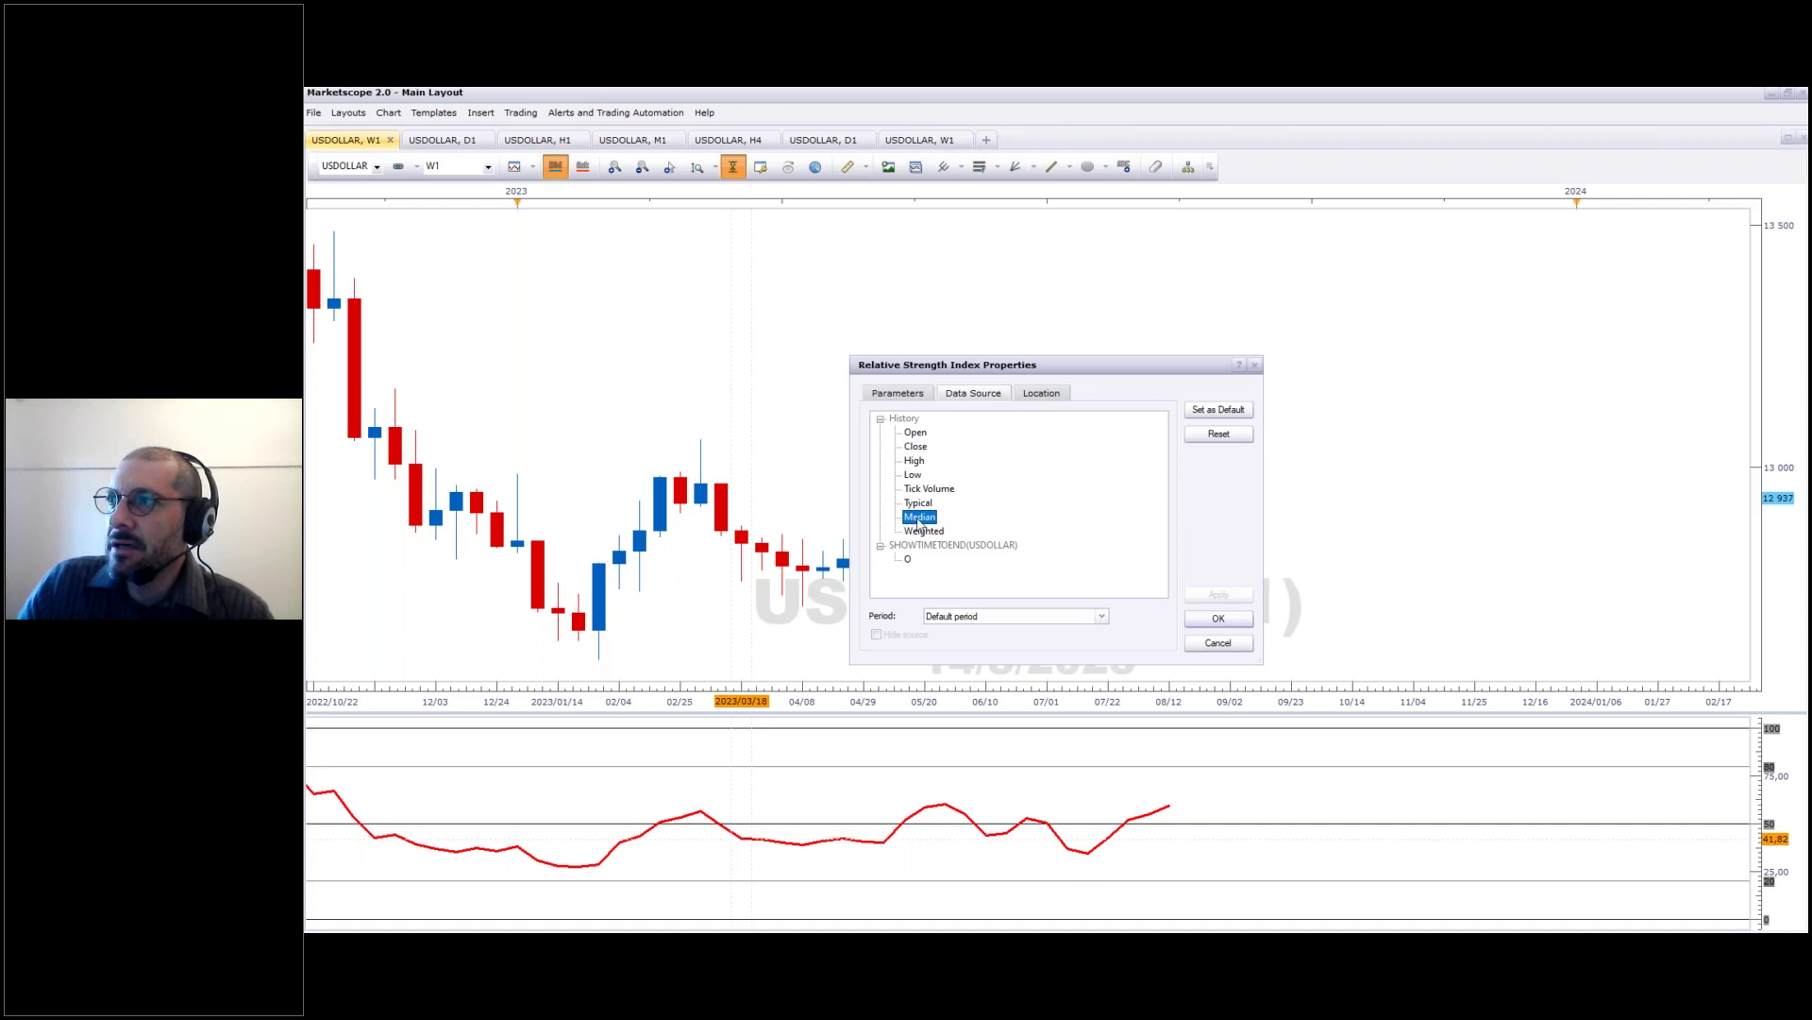
pyautogui.click(899, 394)
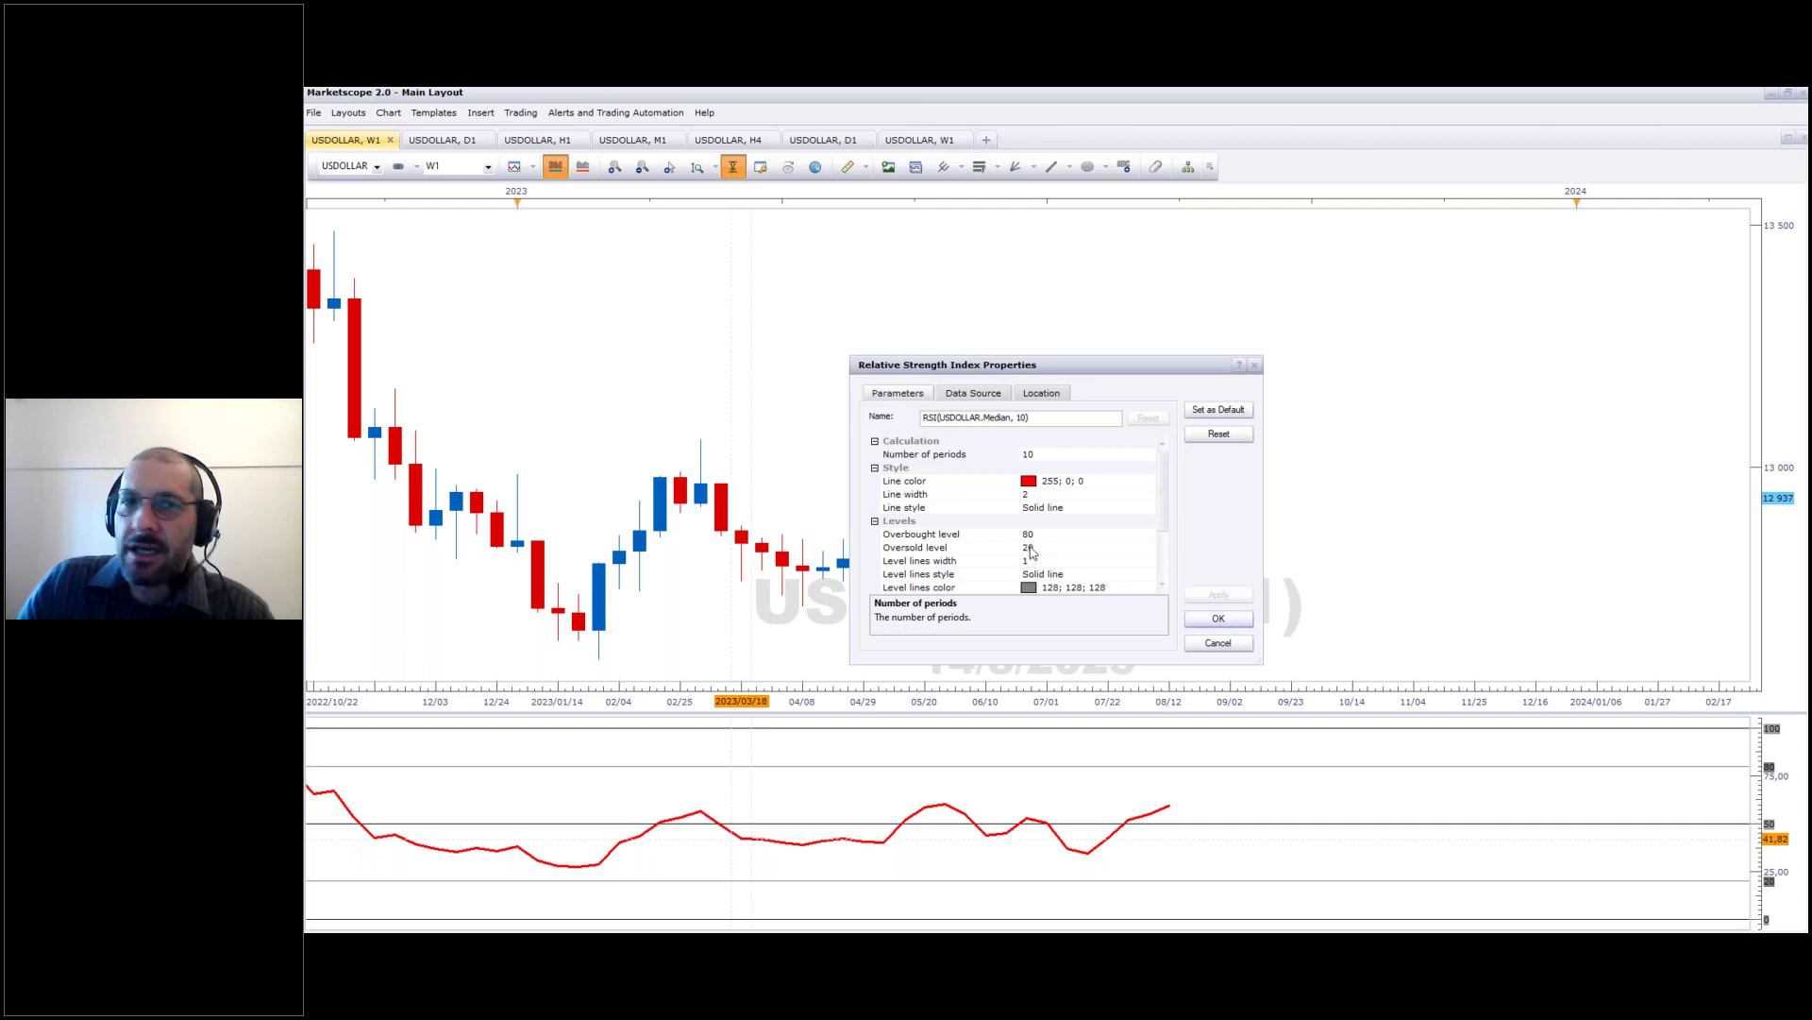
pyautogui.click(1219, 618)
# Step: Show the daily USDOLLAR chart with Bollinger Bands and review the settings of the red and the blue bands
pyautogui.click(446, 142)
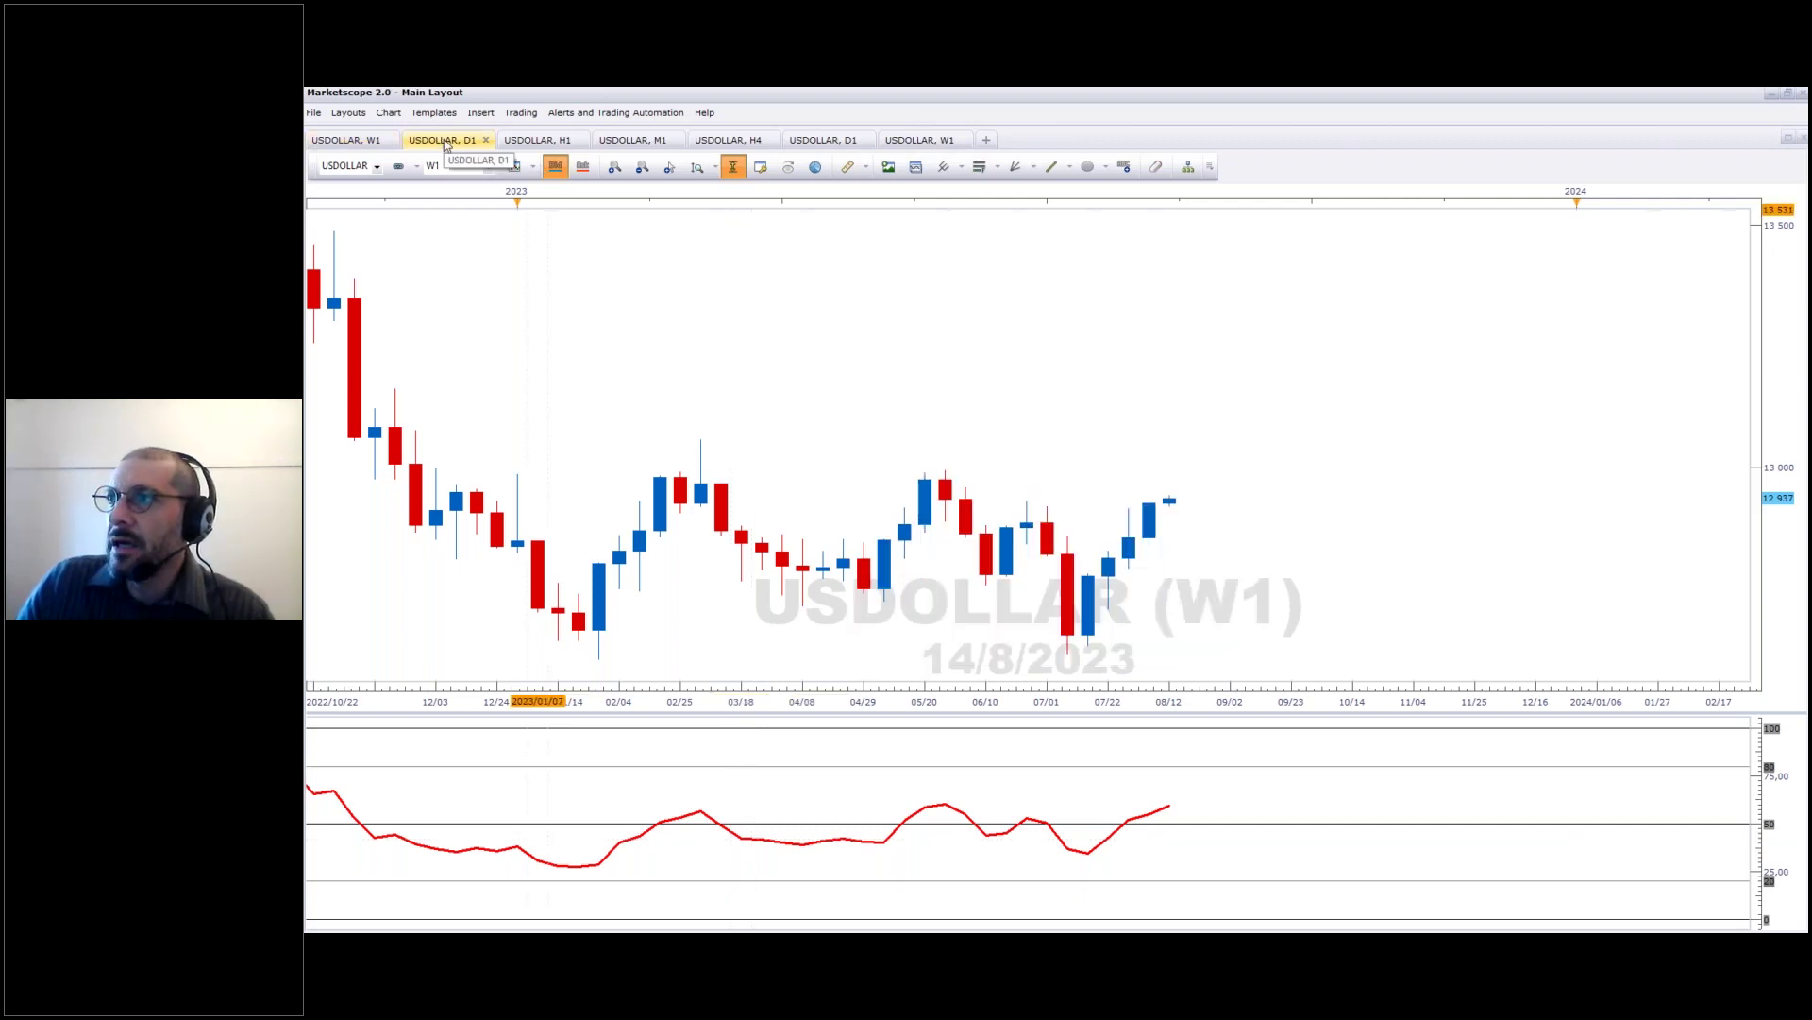
pyautogui.moveTo(970, 503); pyautogui.dragTo(684, 501)
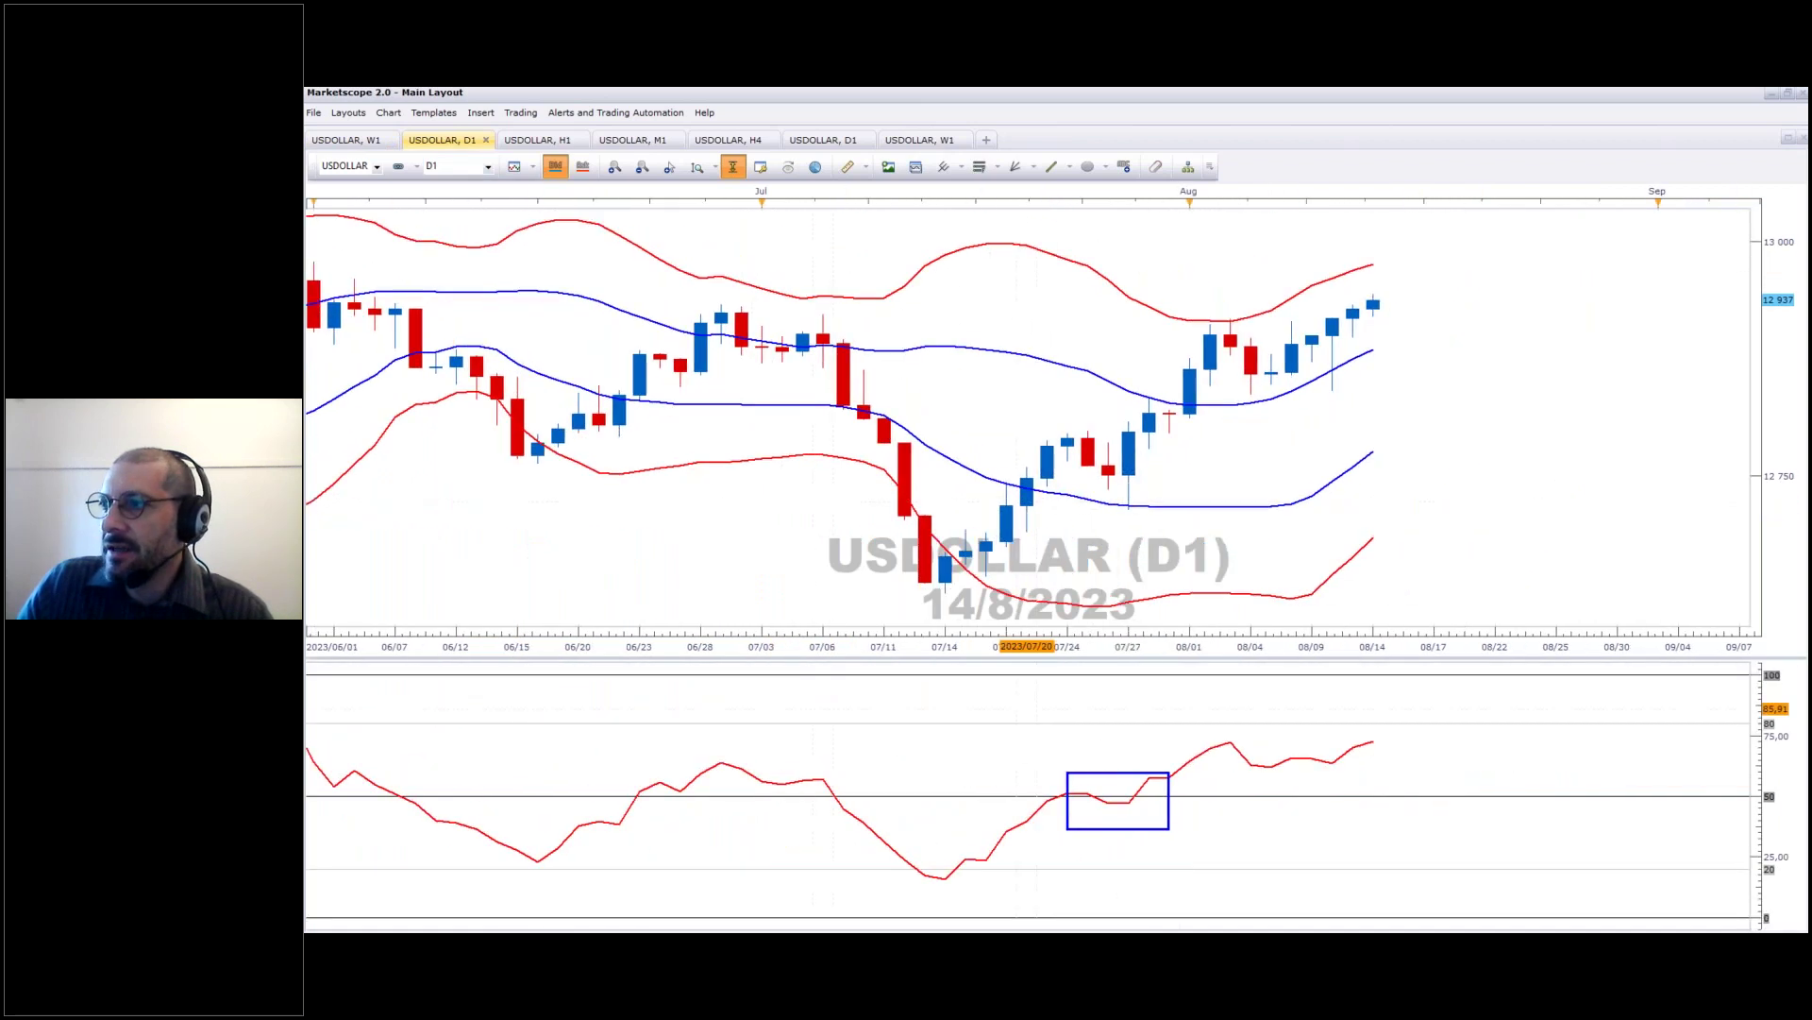
pyautogui.doubleClick(1259, 317)
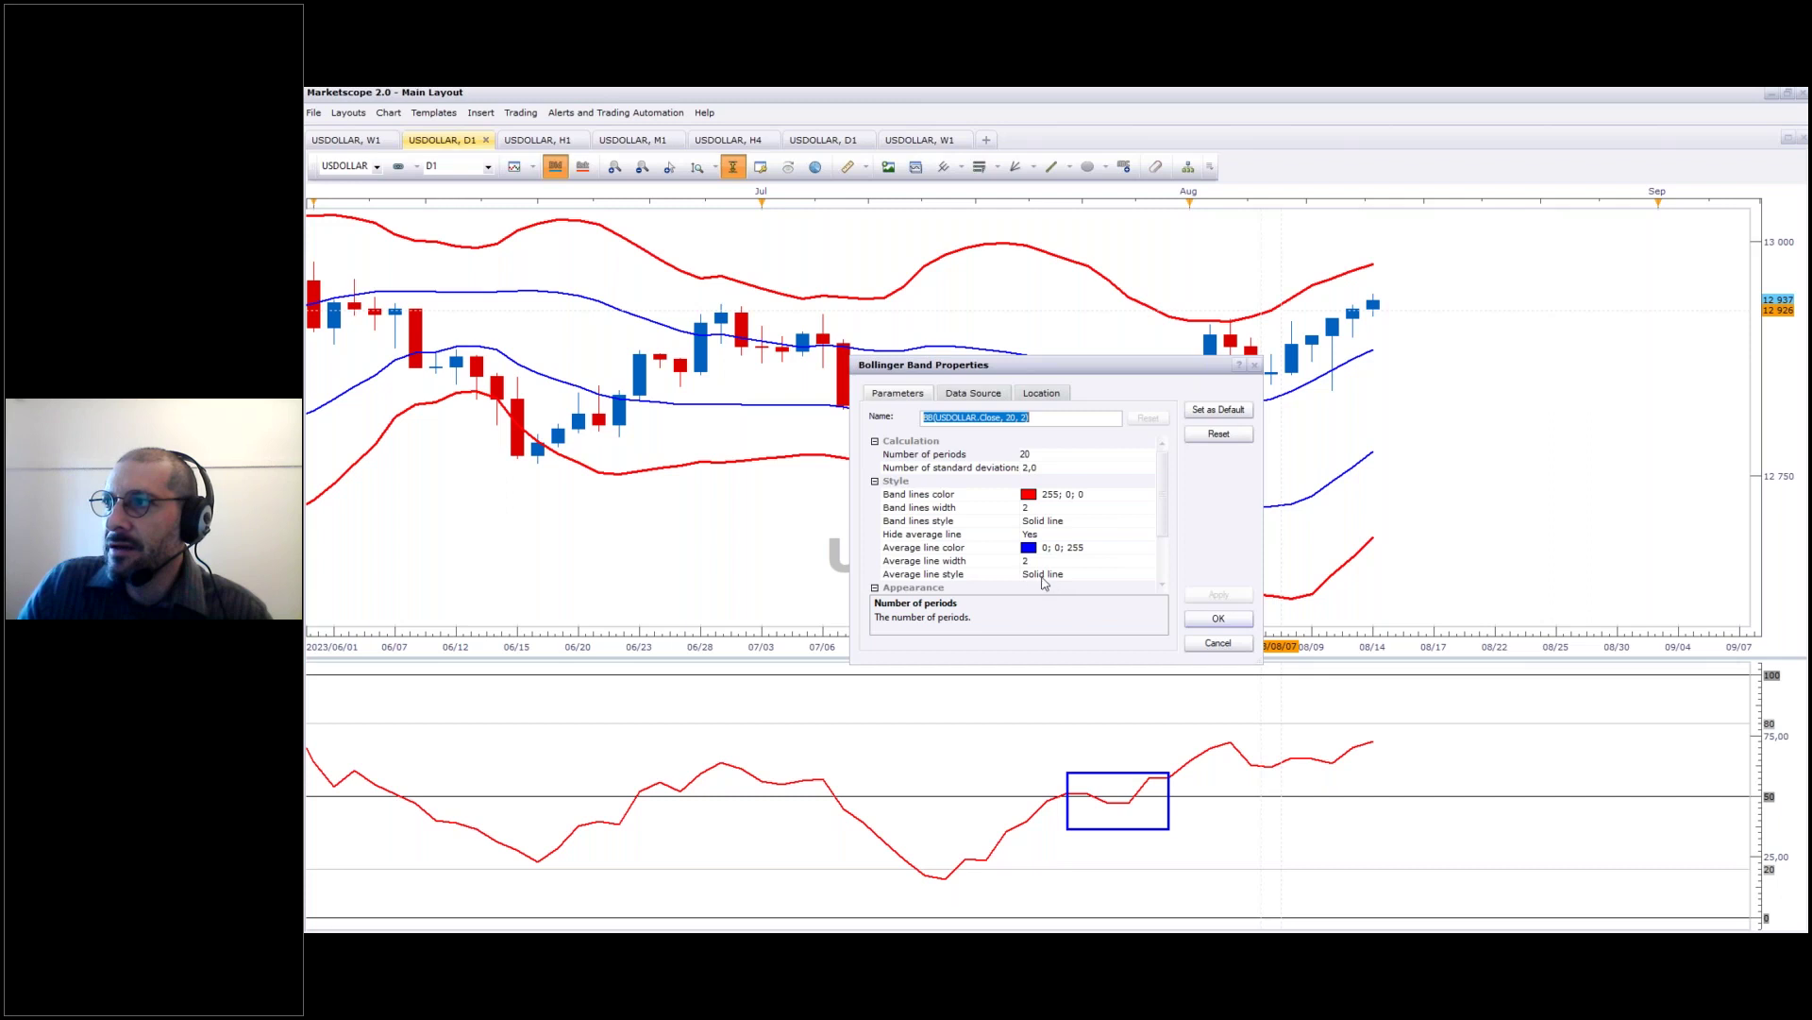
pyautogui.click(1161, 585)
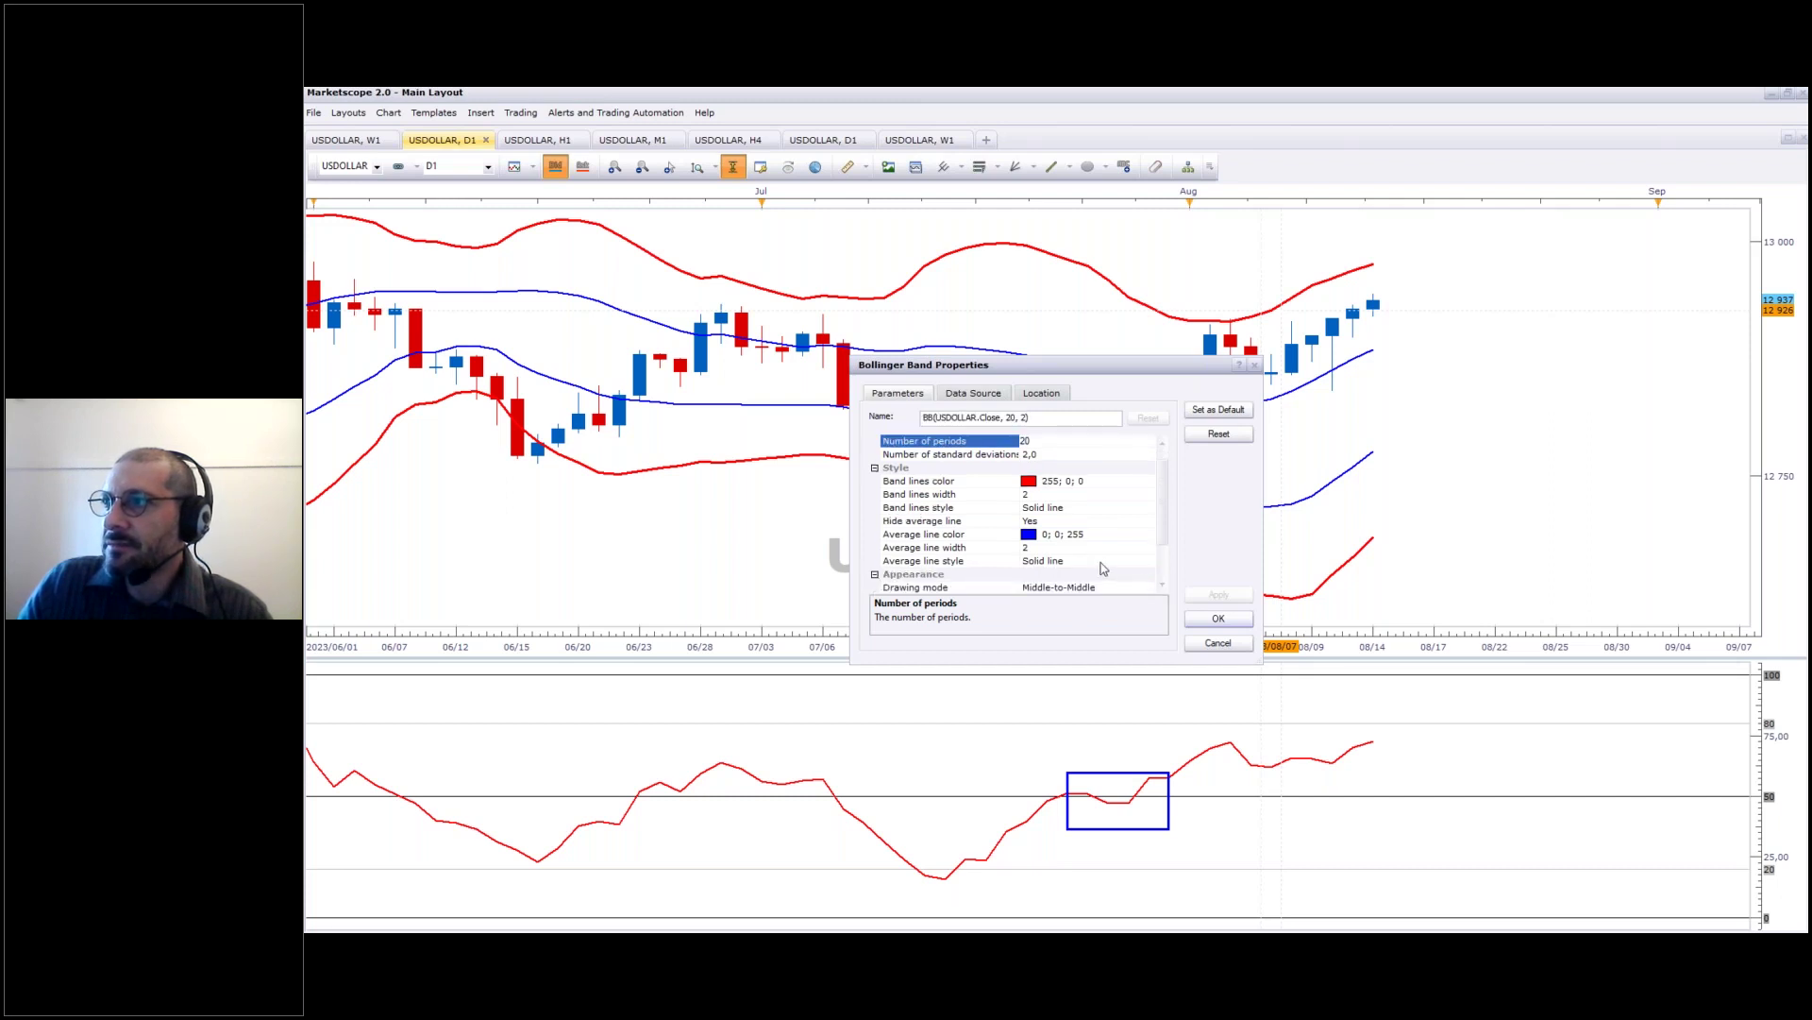
pyautogui.click(1218, 619)
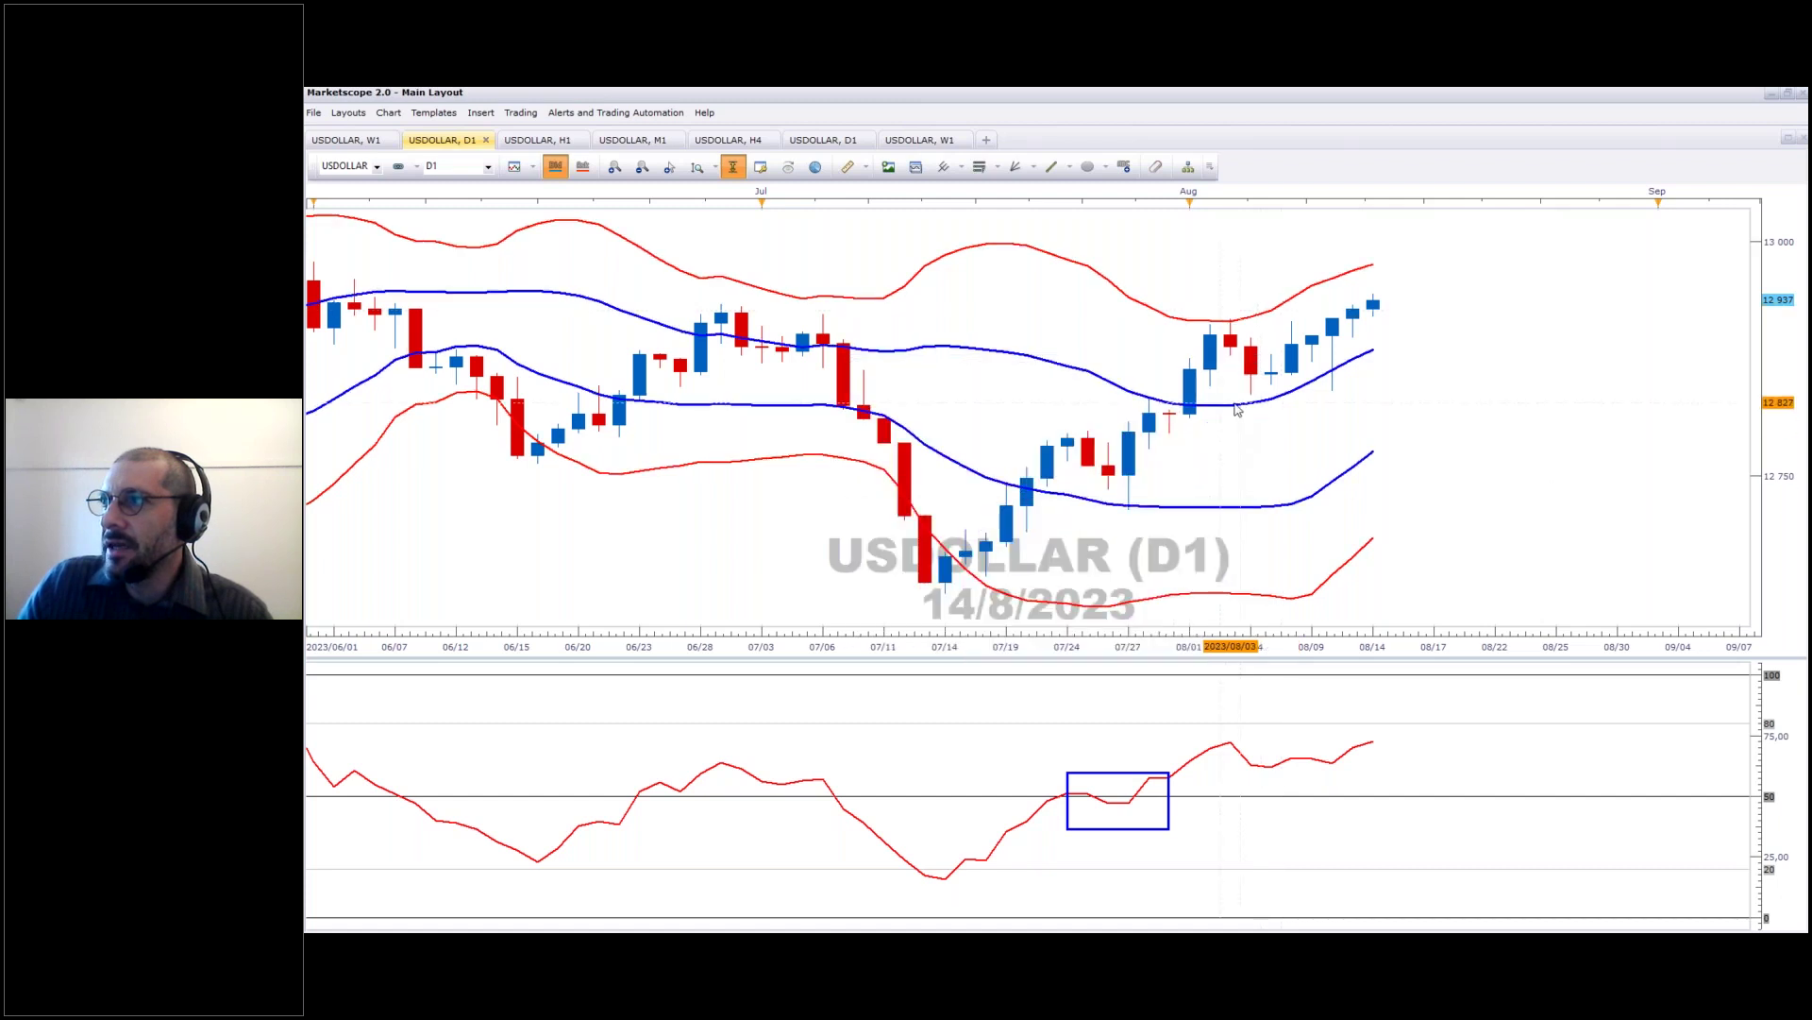
pyautogui.doubleClick(1234, 408)
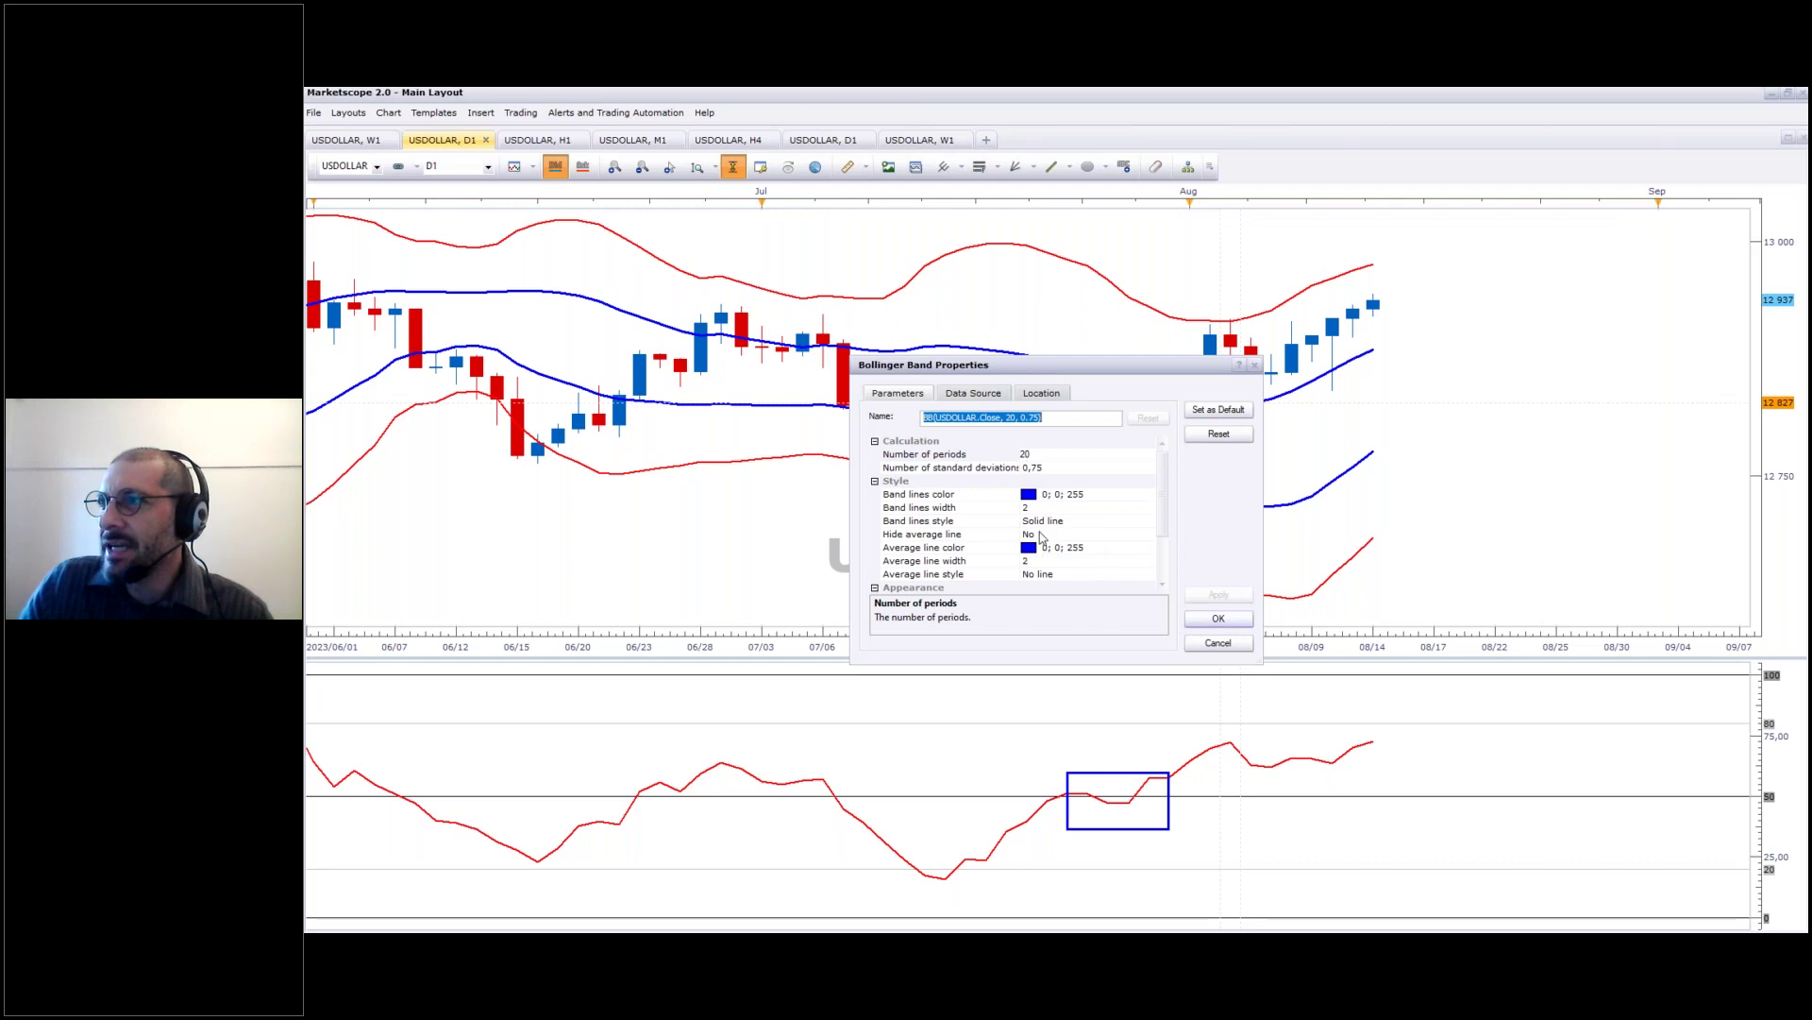
pyautogui.click(1216, 643)
# Step: Show the hourly USDOLLAR chart and review the parameters of the green and orange moving averages and the Stochastic Slow
pyautogui.click(540, 140)
pyautogui.moveTo(1428, 510); pyautogui.dragTo(1039, 510)
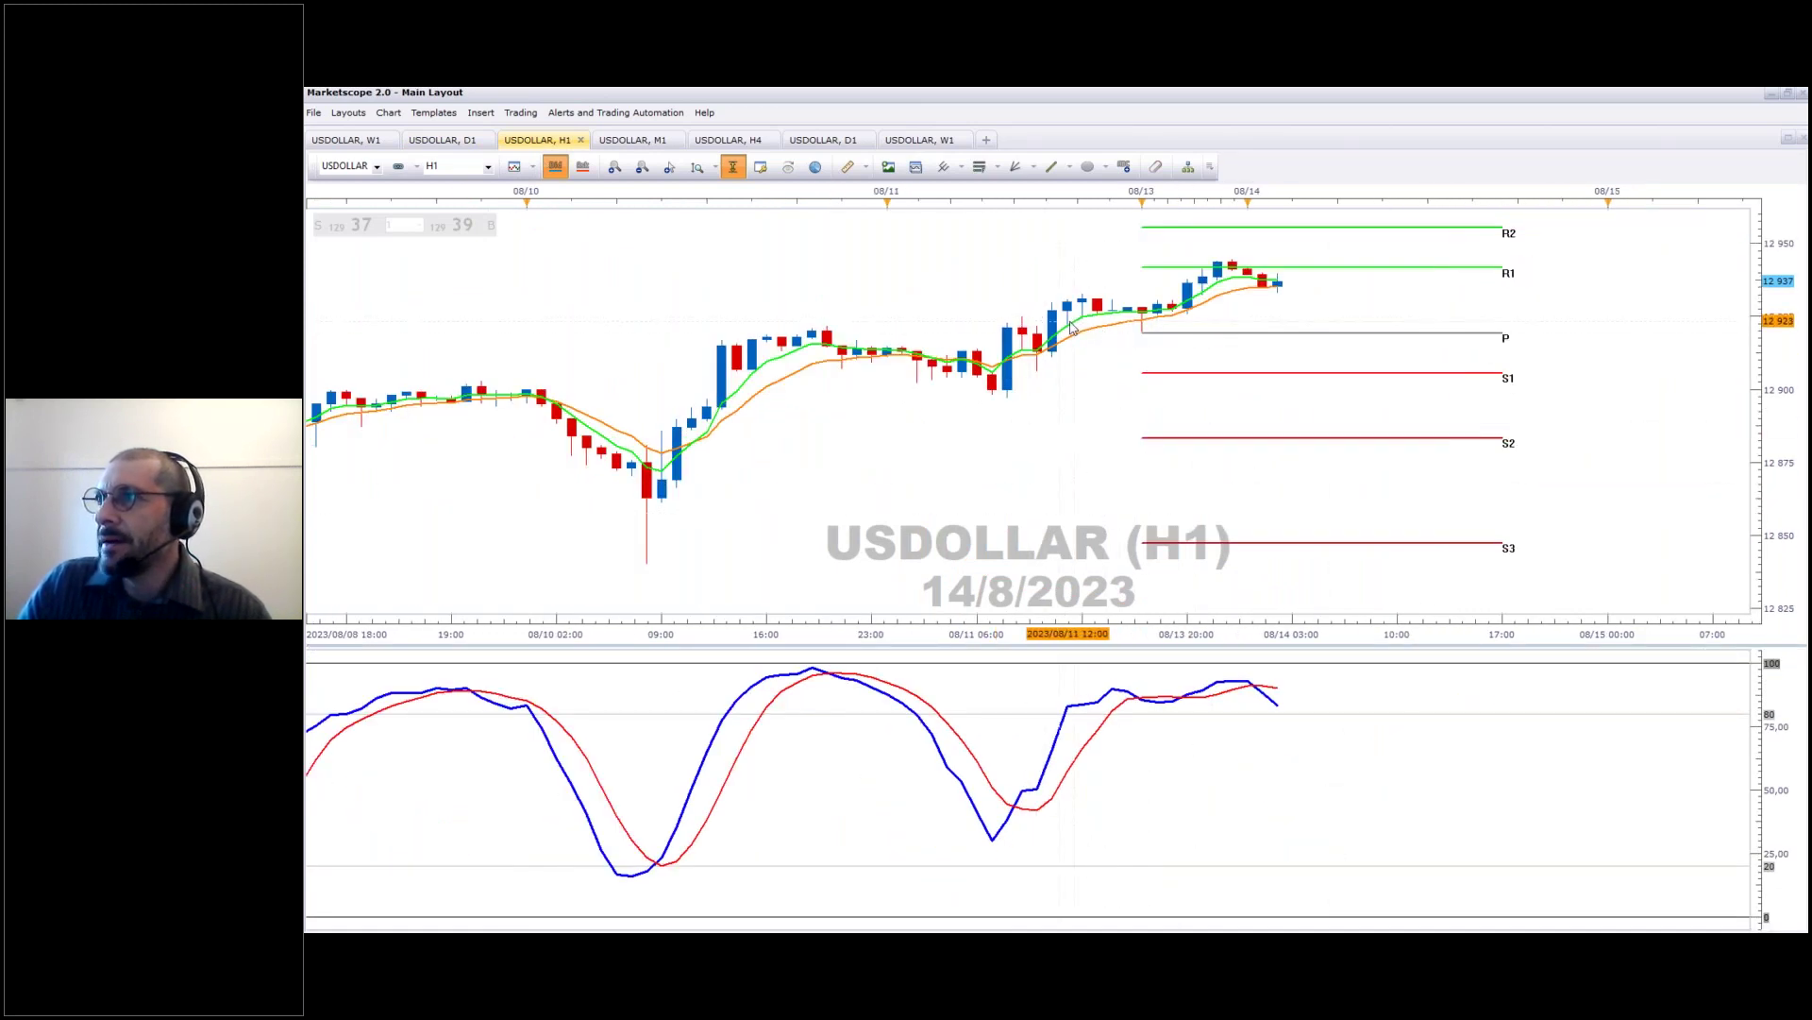
pyautogui.doubleClick(1051, 354)
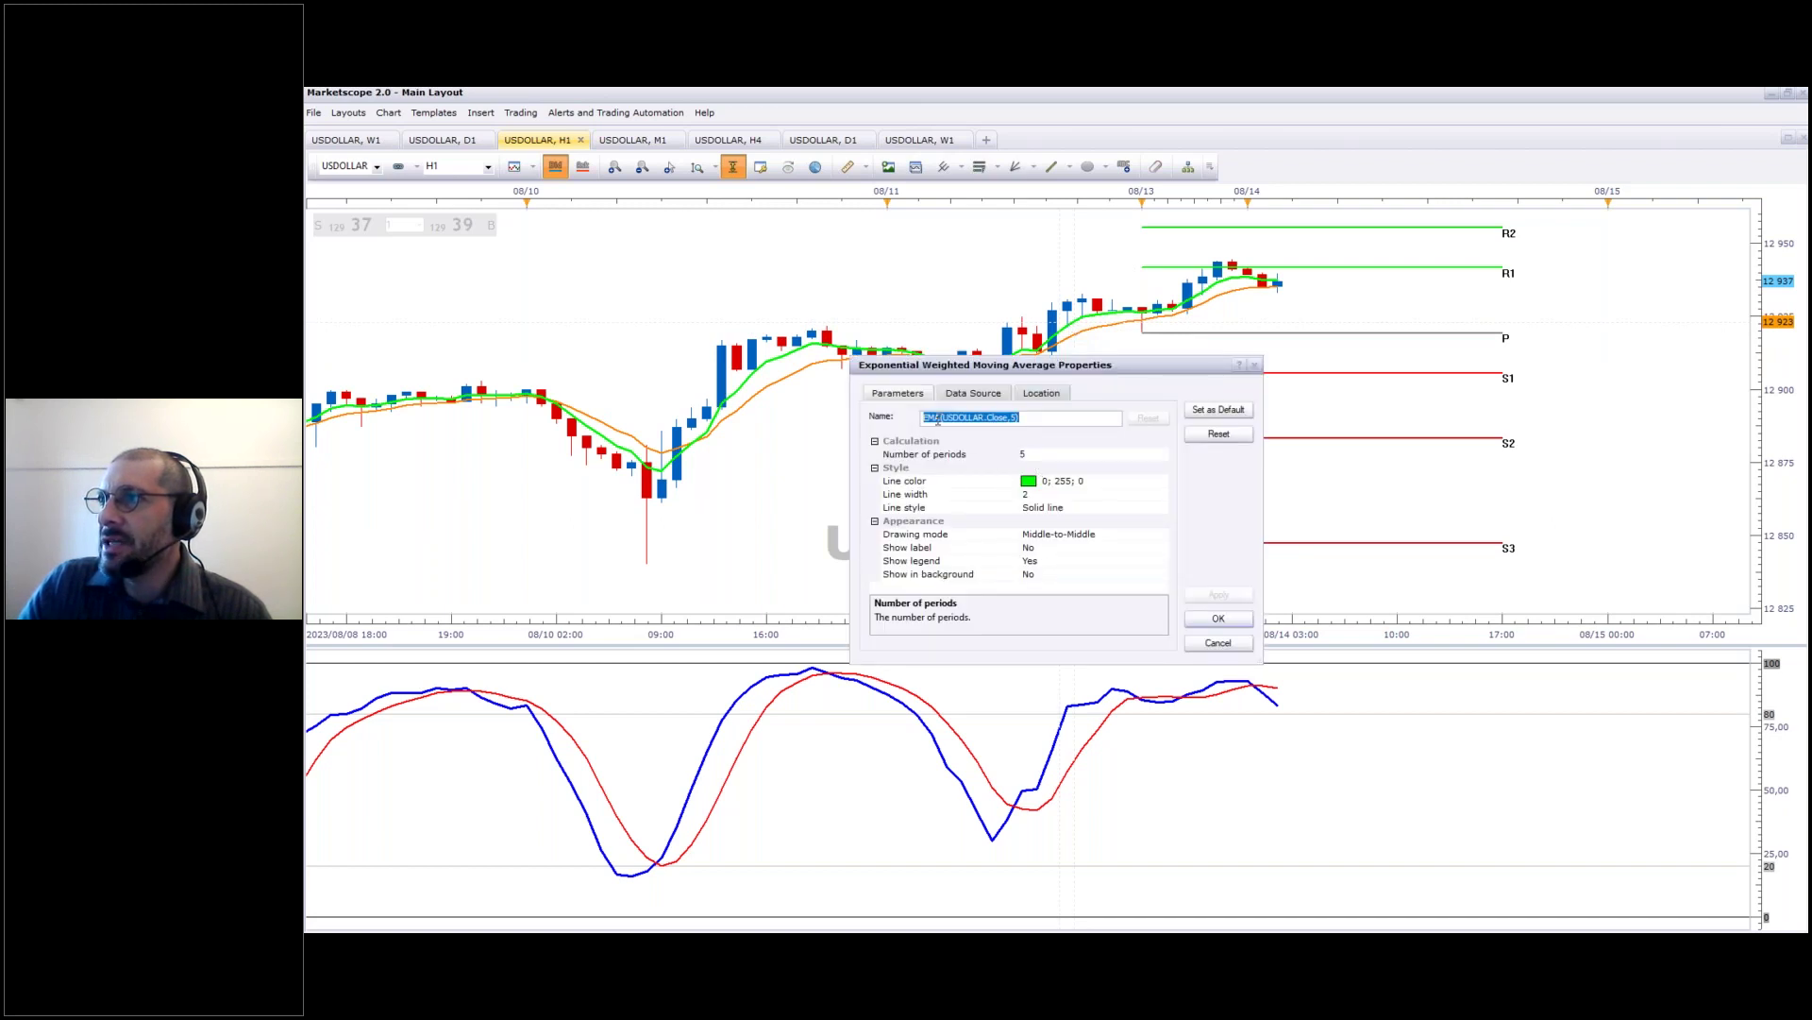
pyautogui.click(1220, 643)
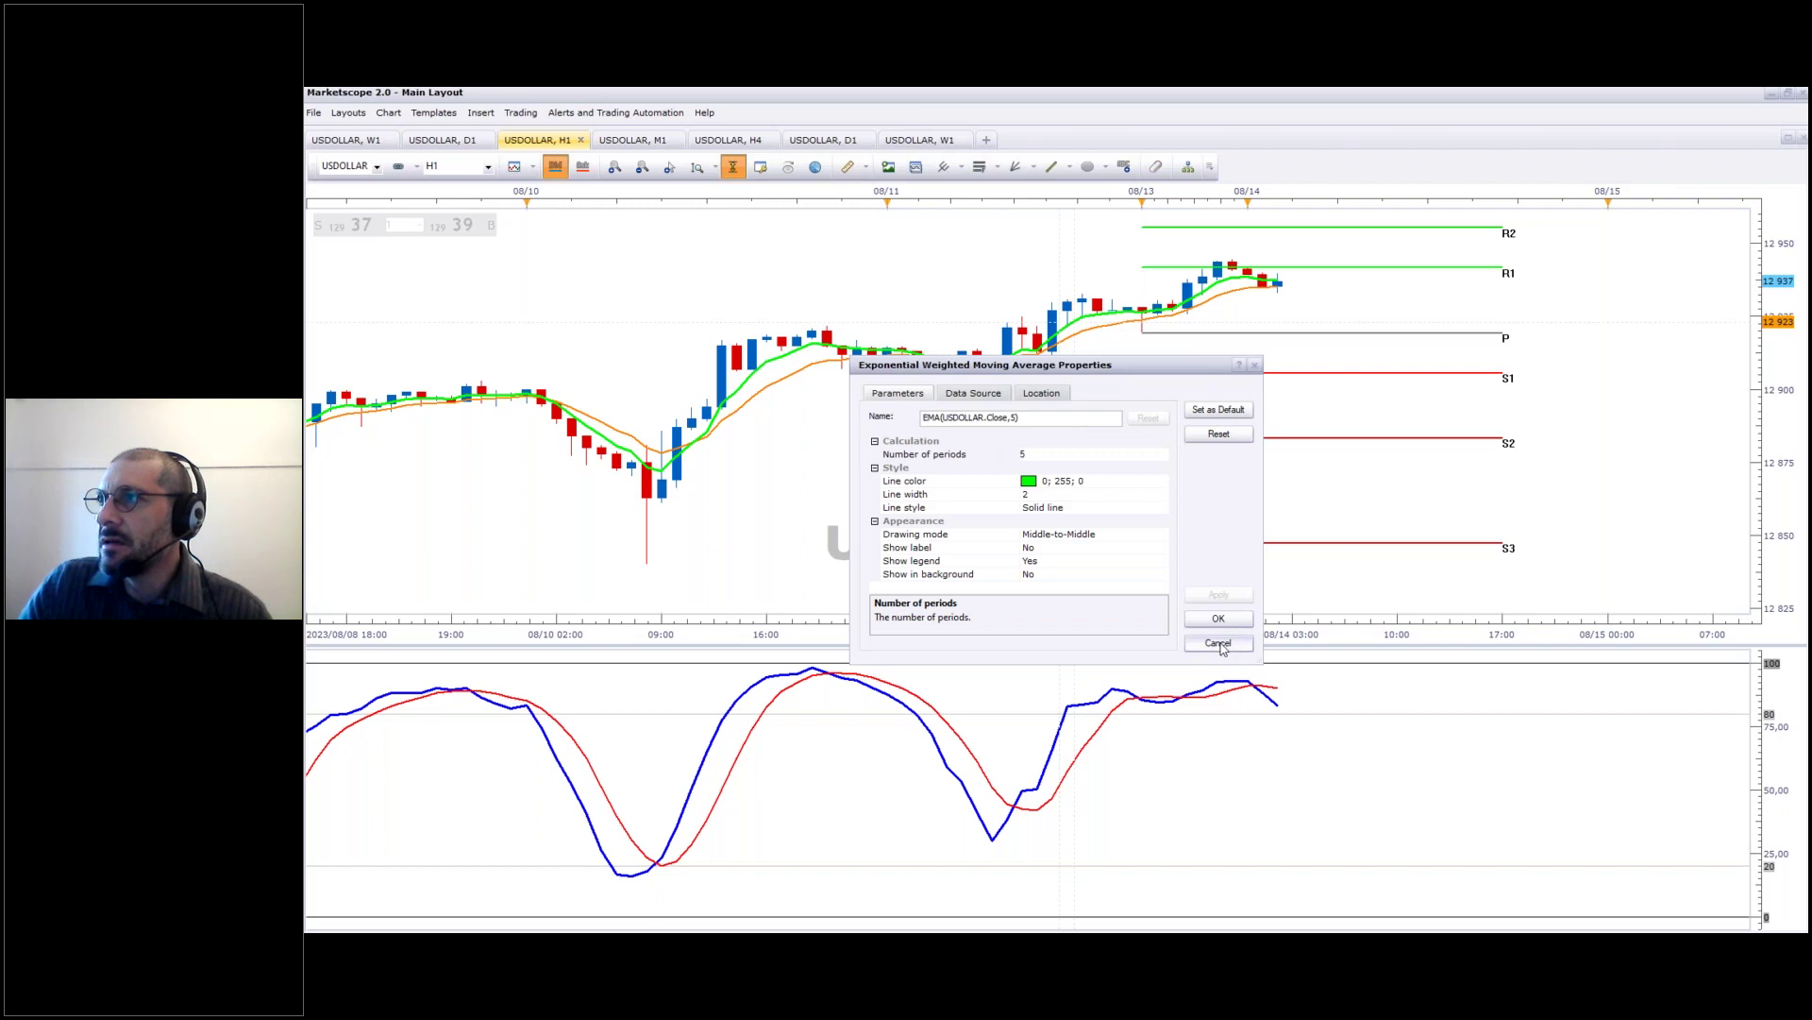
pyautogui.doubleClick(1082, 334)
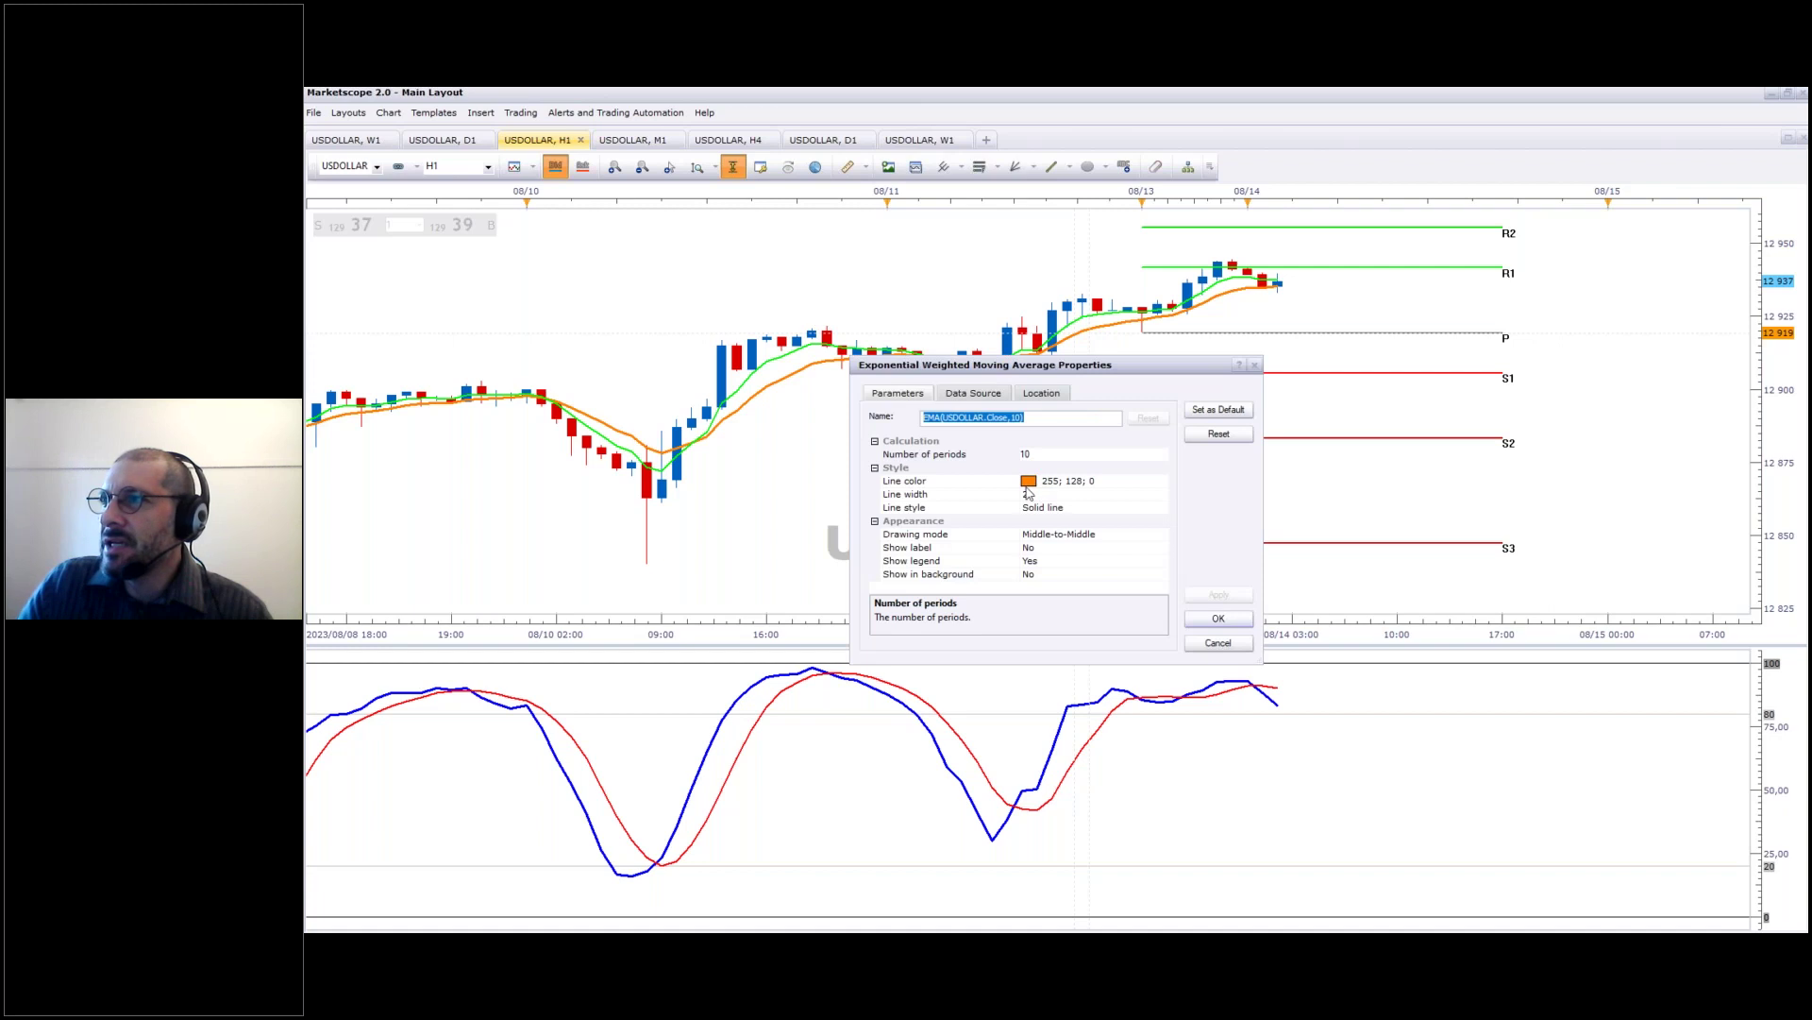
pyautogui.click(1218, 644)
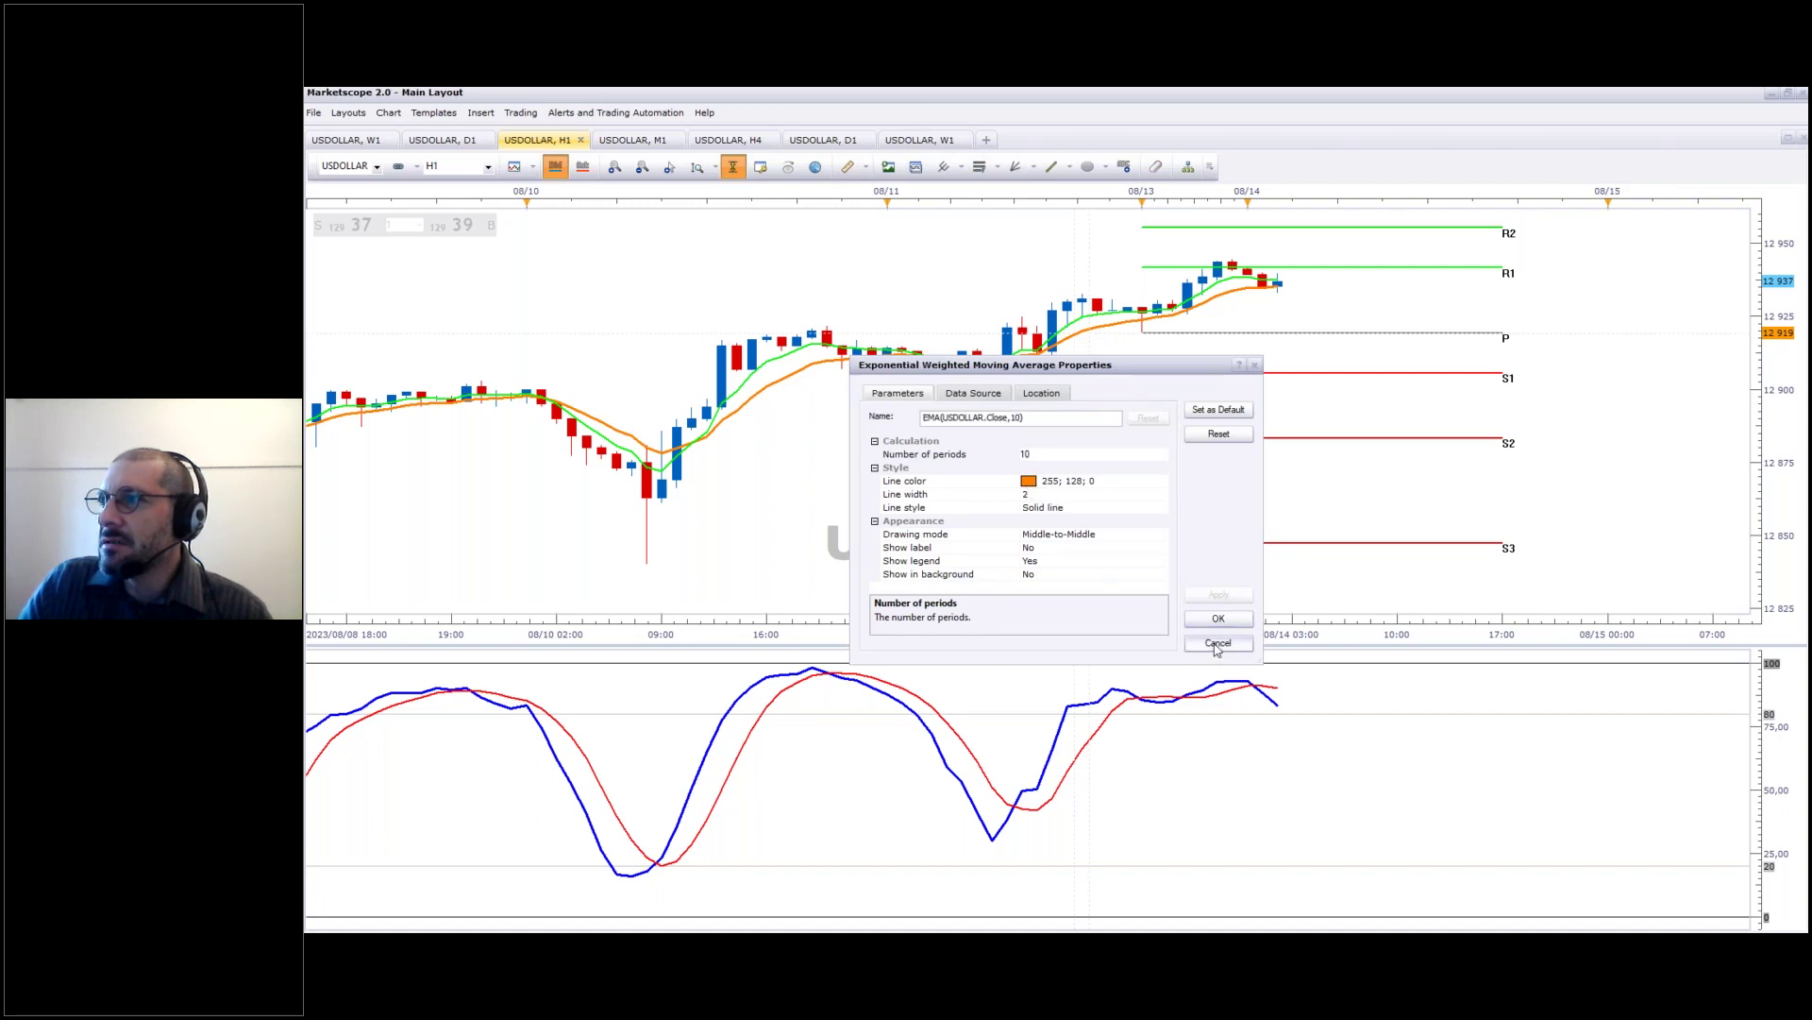
pyautogui.doubleClick(1056, 747)
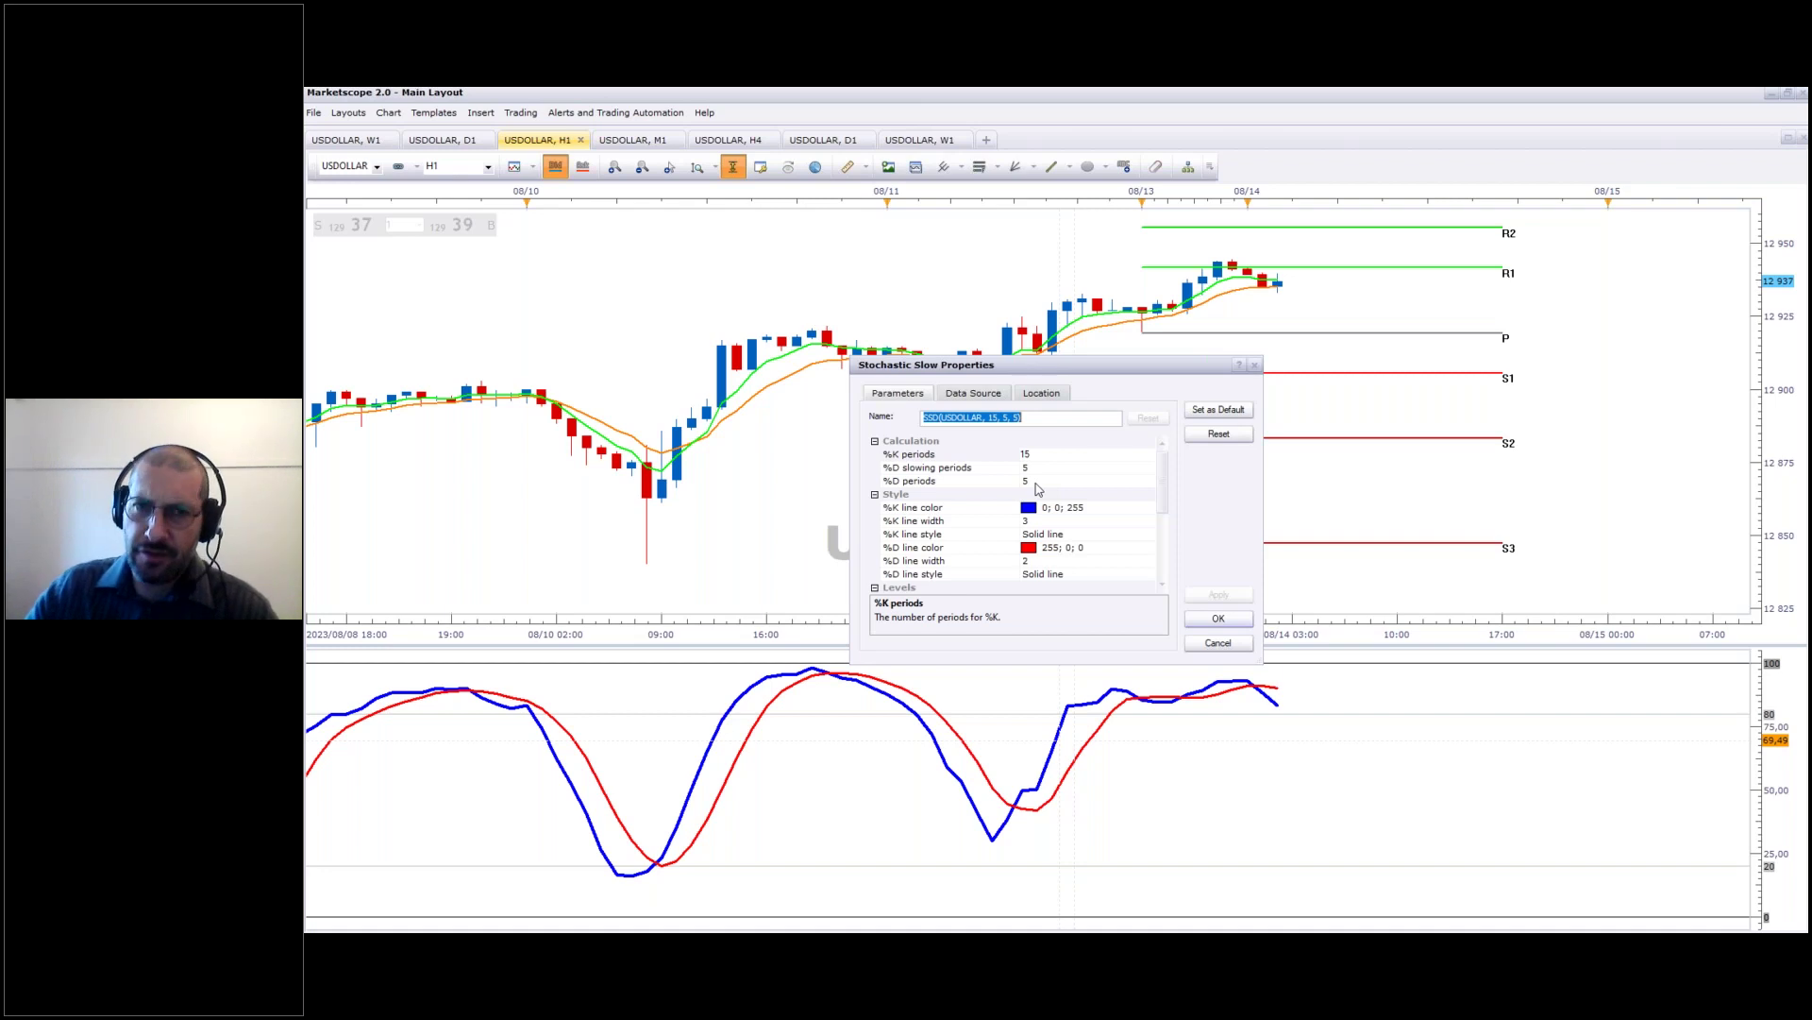
pyautogui.click(1219, 643)
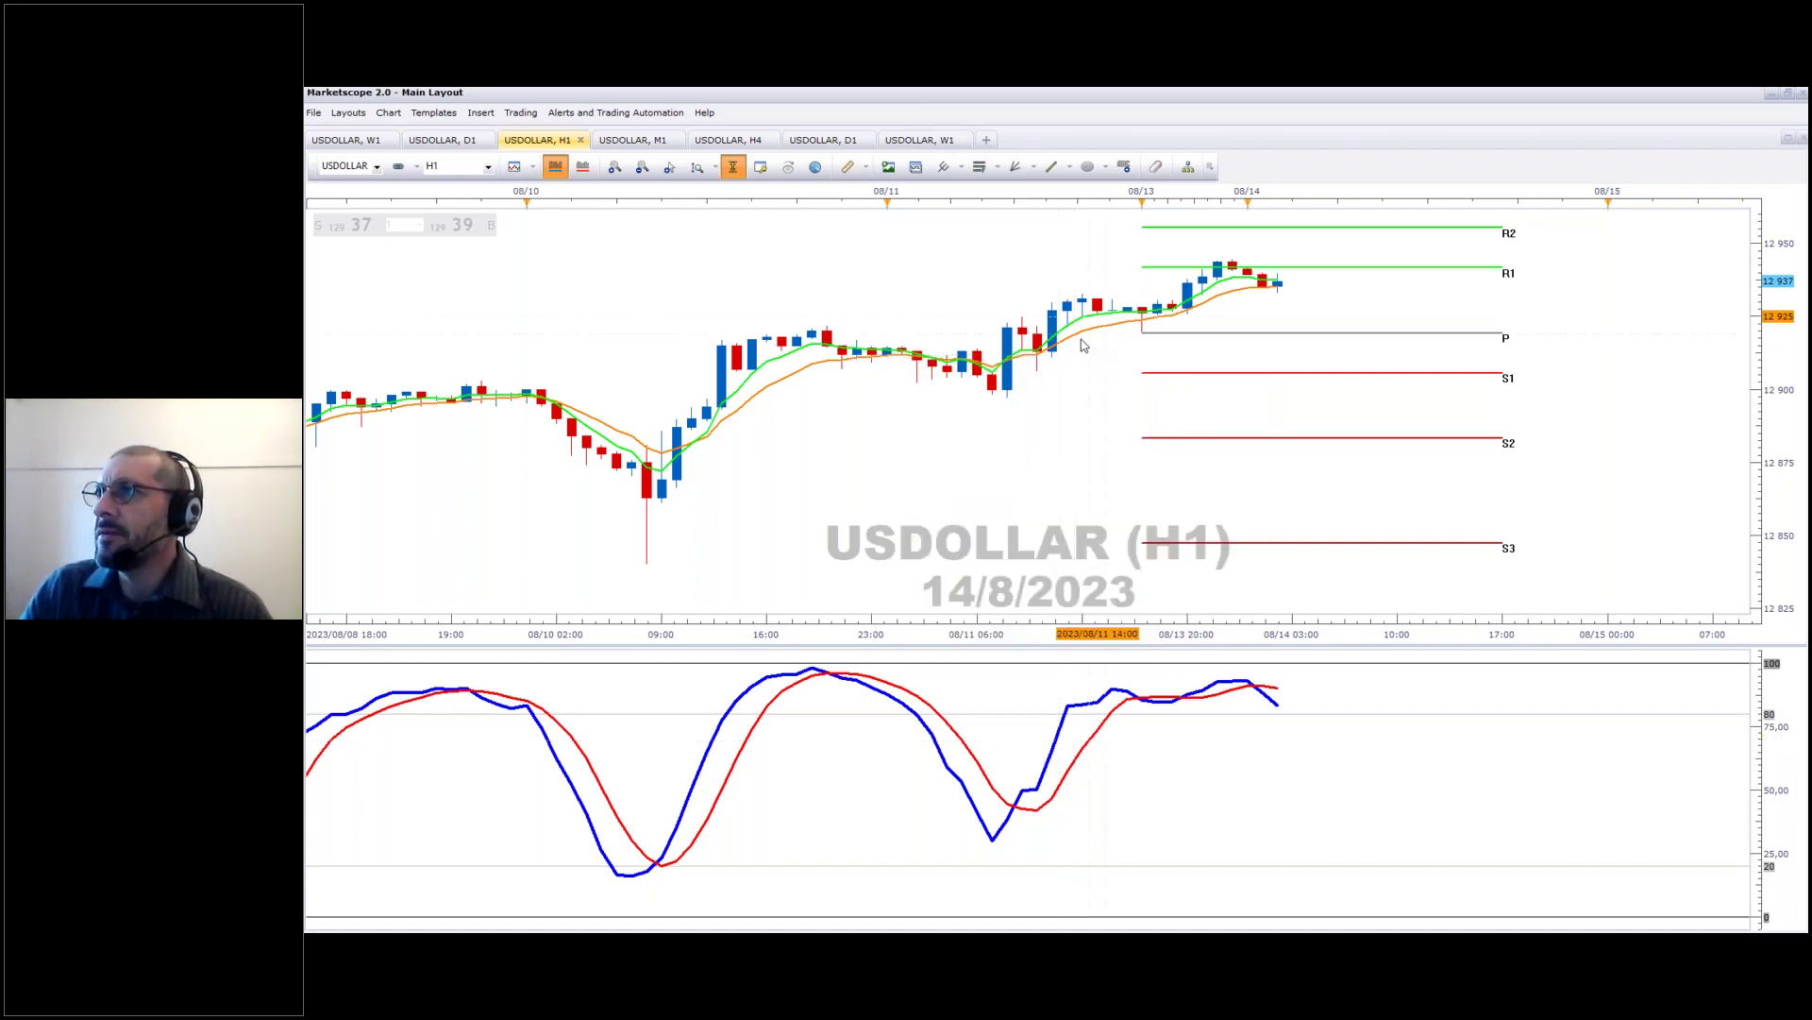
# Step: Look through the monthly, four-hour and second daily USDOLLAR charts, ending on the weekly chart with moving averages
pyautogui.click(636, 142)
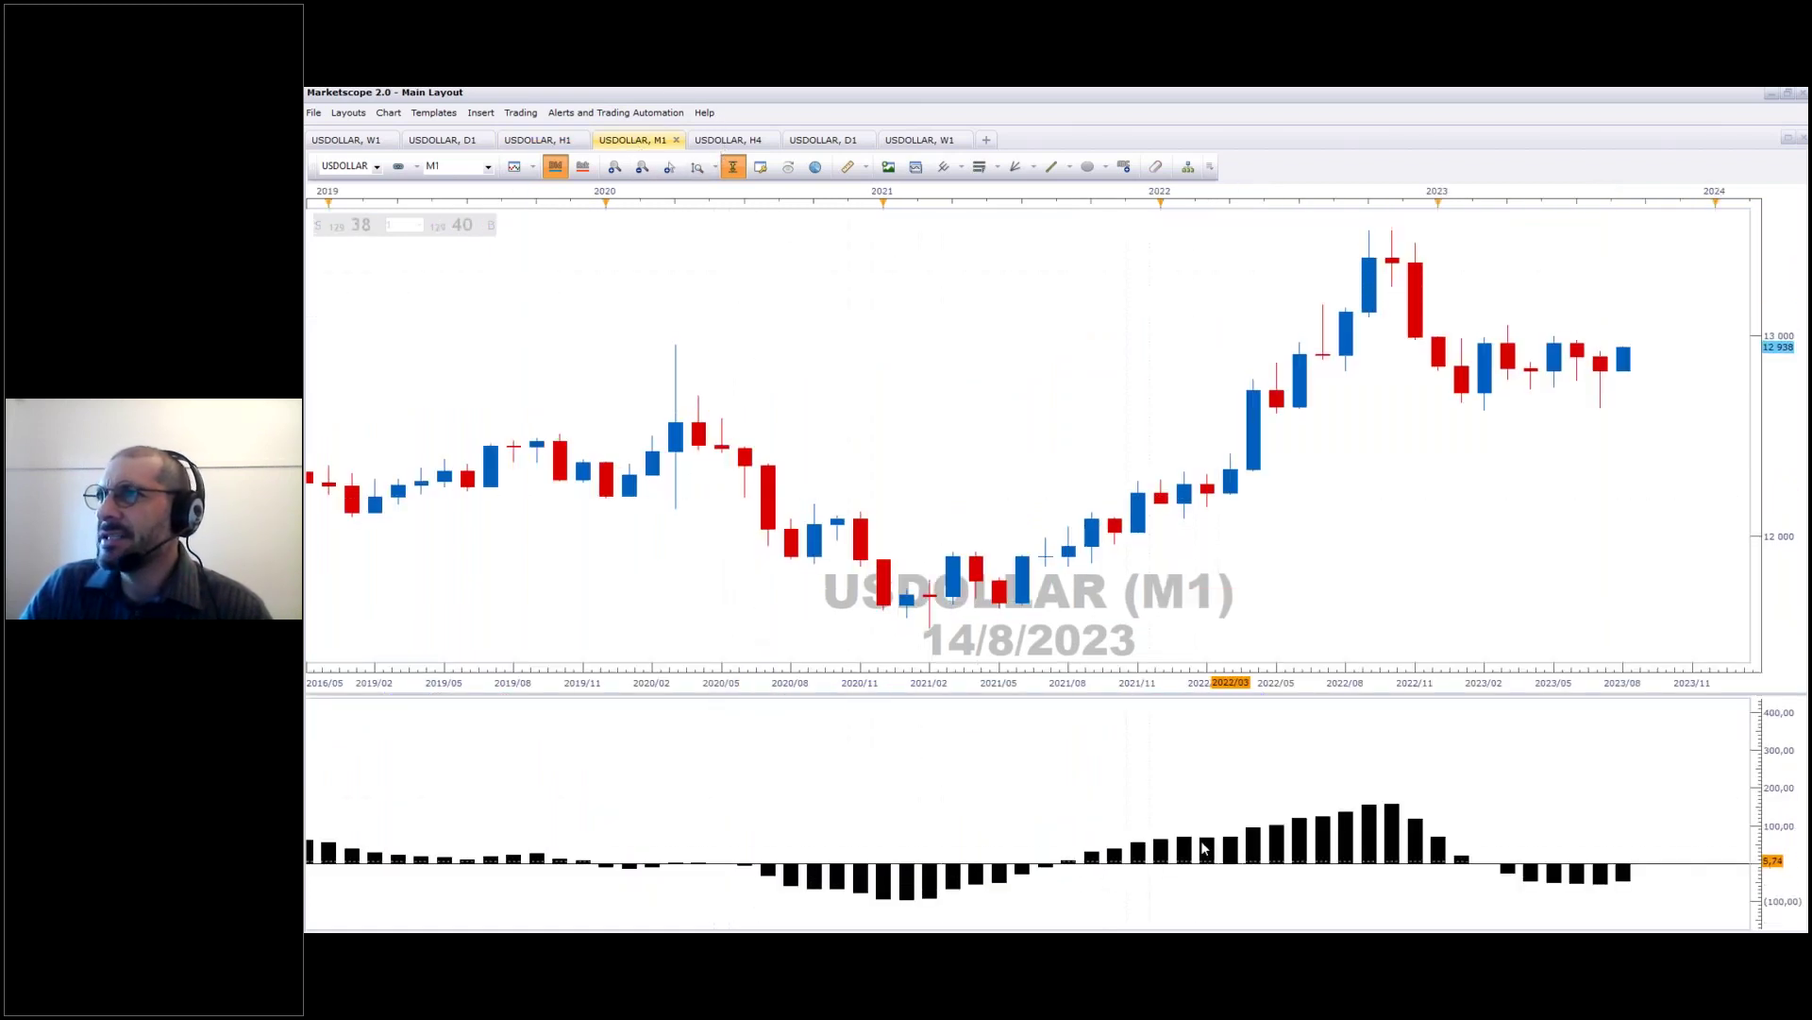
pyautogui.click(723, 142)
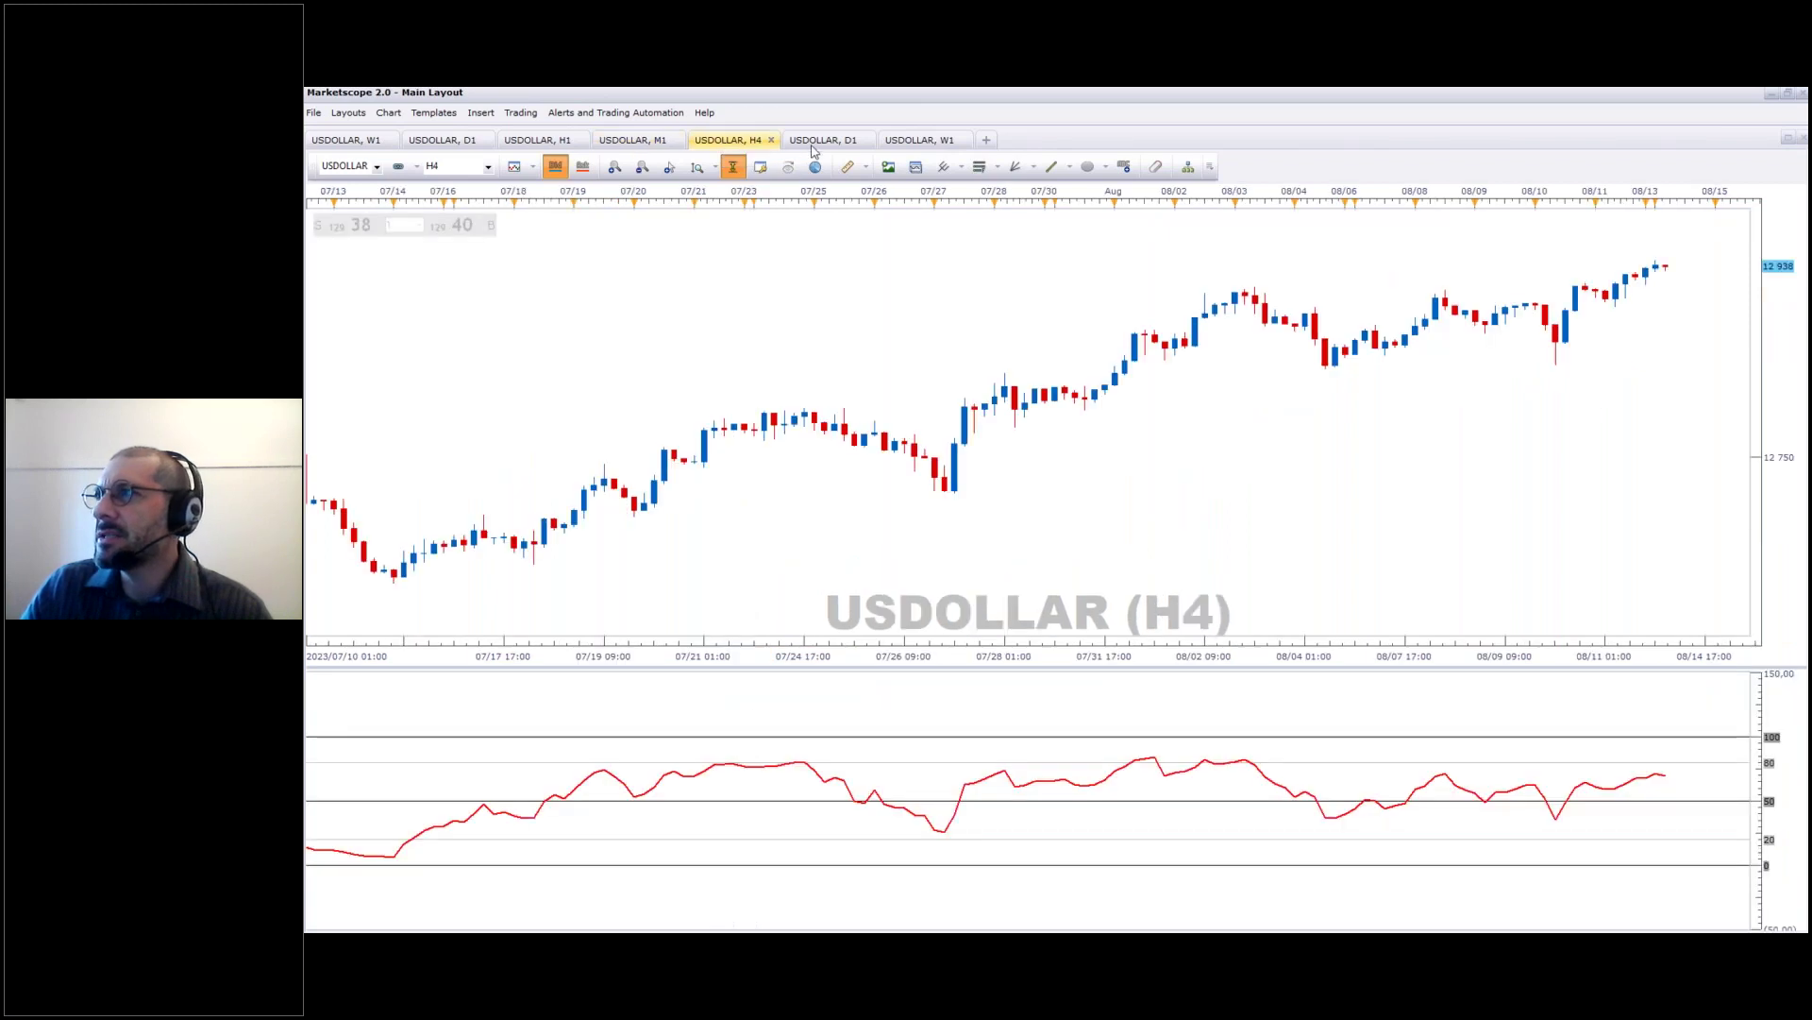
pyautogui.click(820, 142)
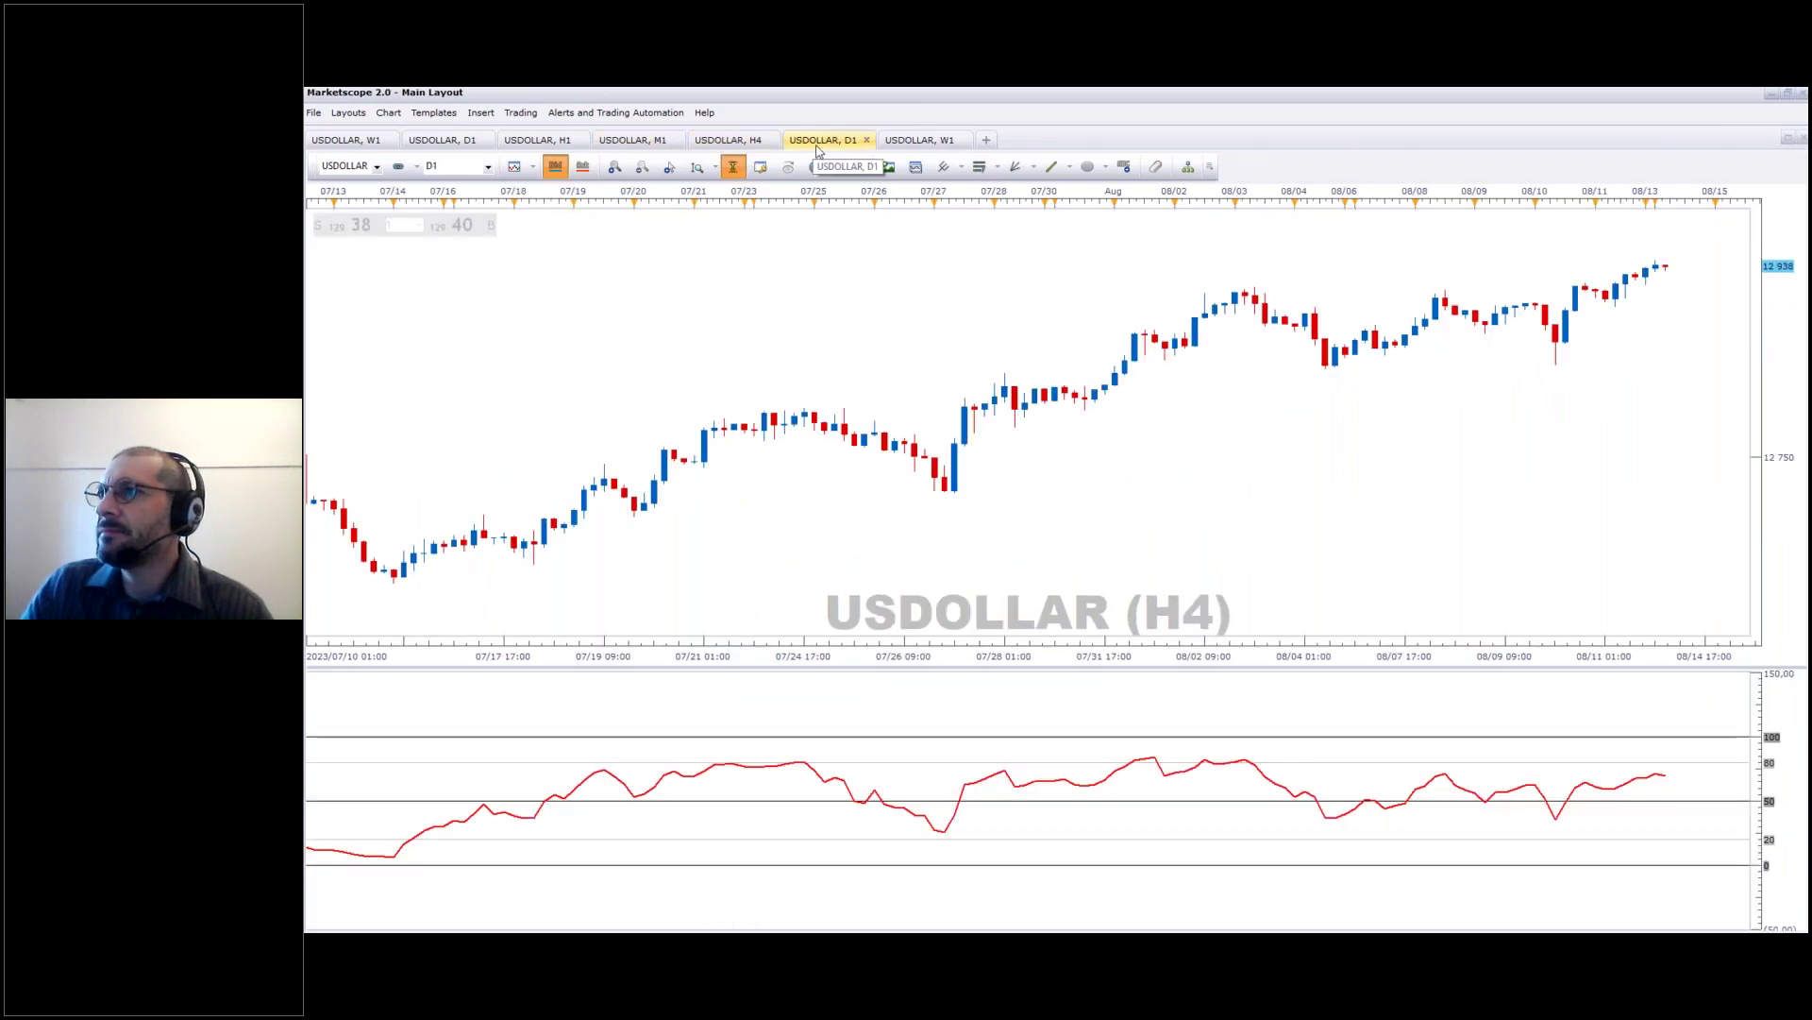
pyautogui.click(921, 144)
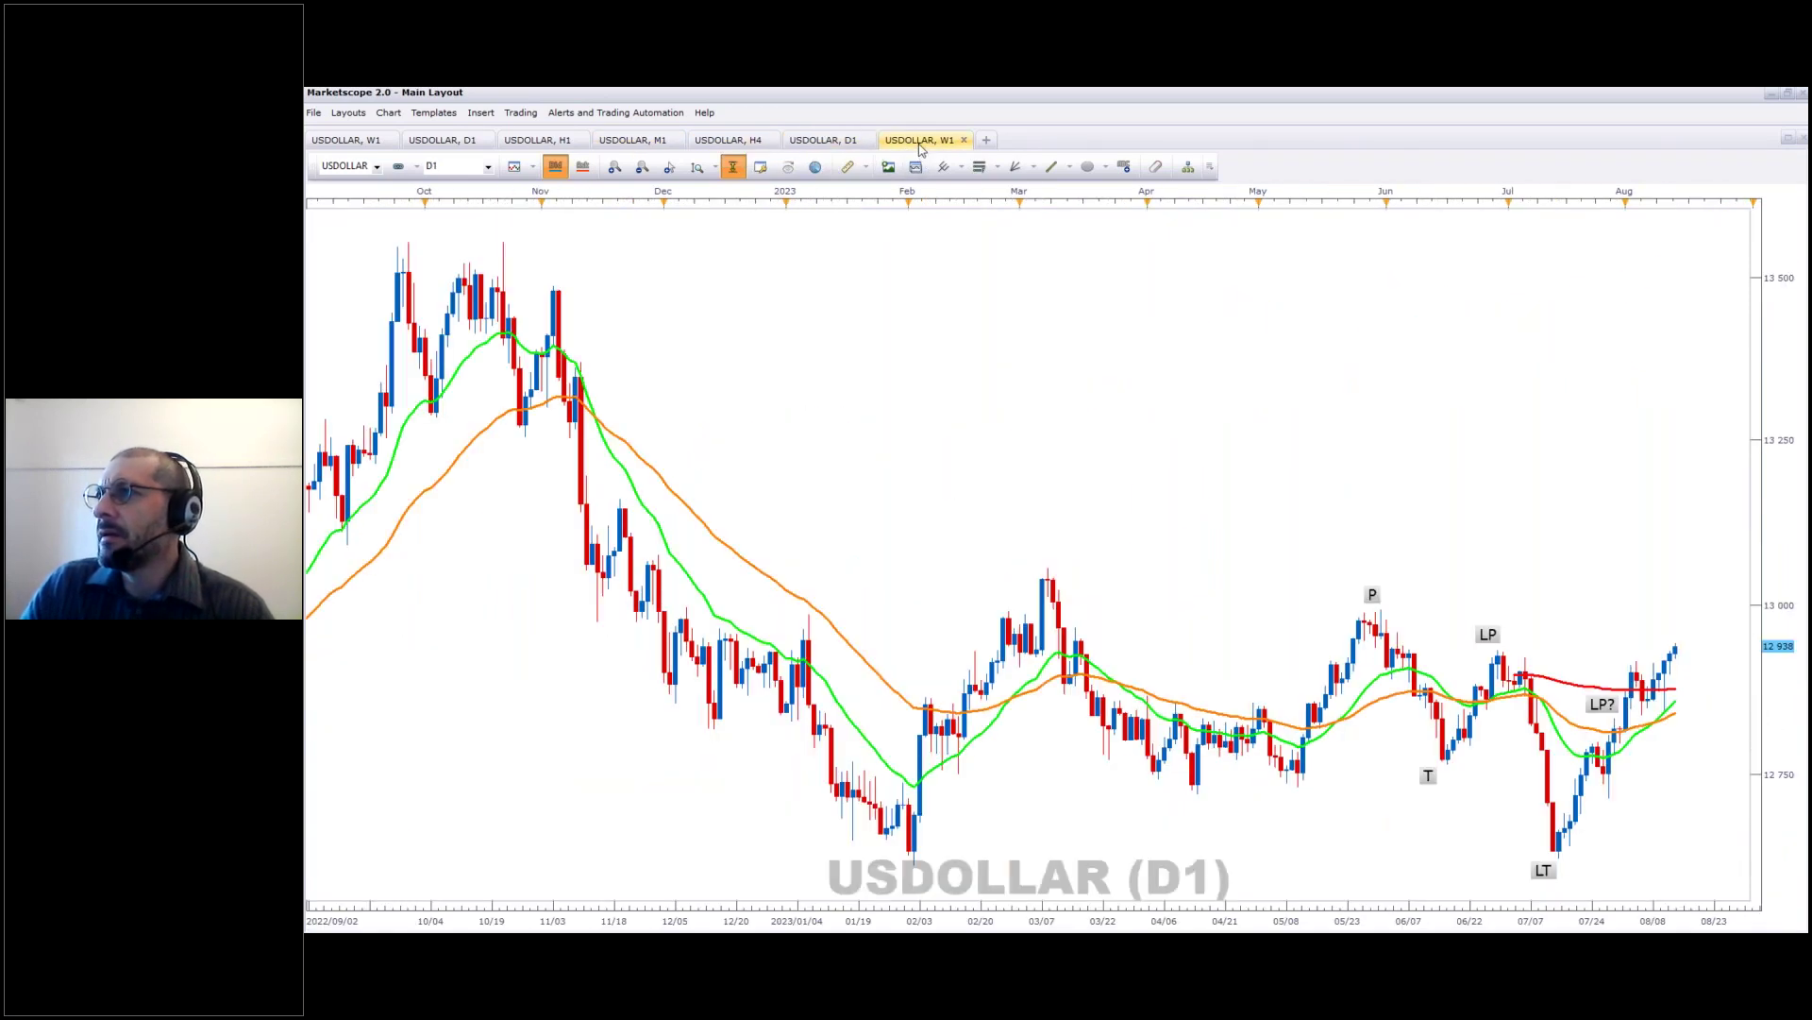
pyautogui.moveTo(1051, 340); pyautogui.dragTo(498, 193)
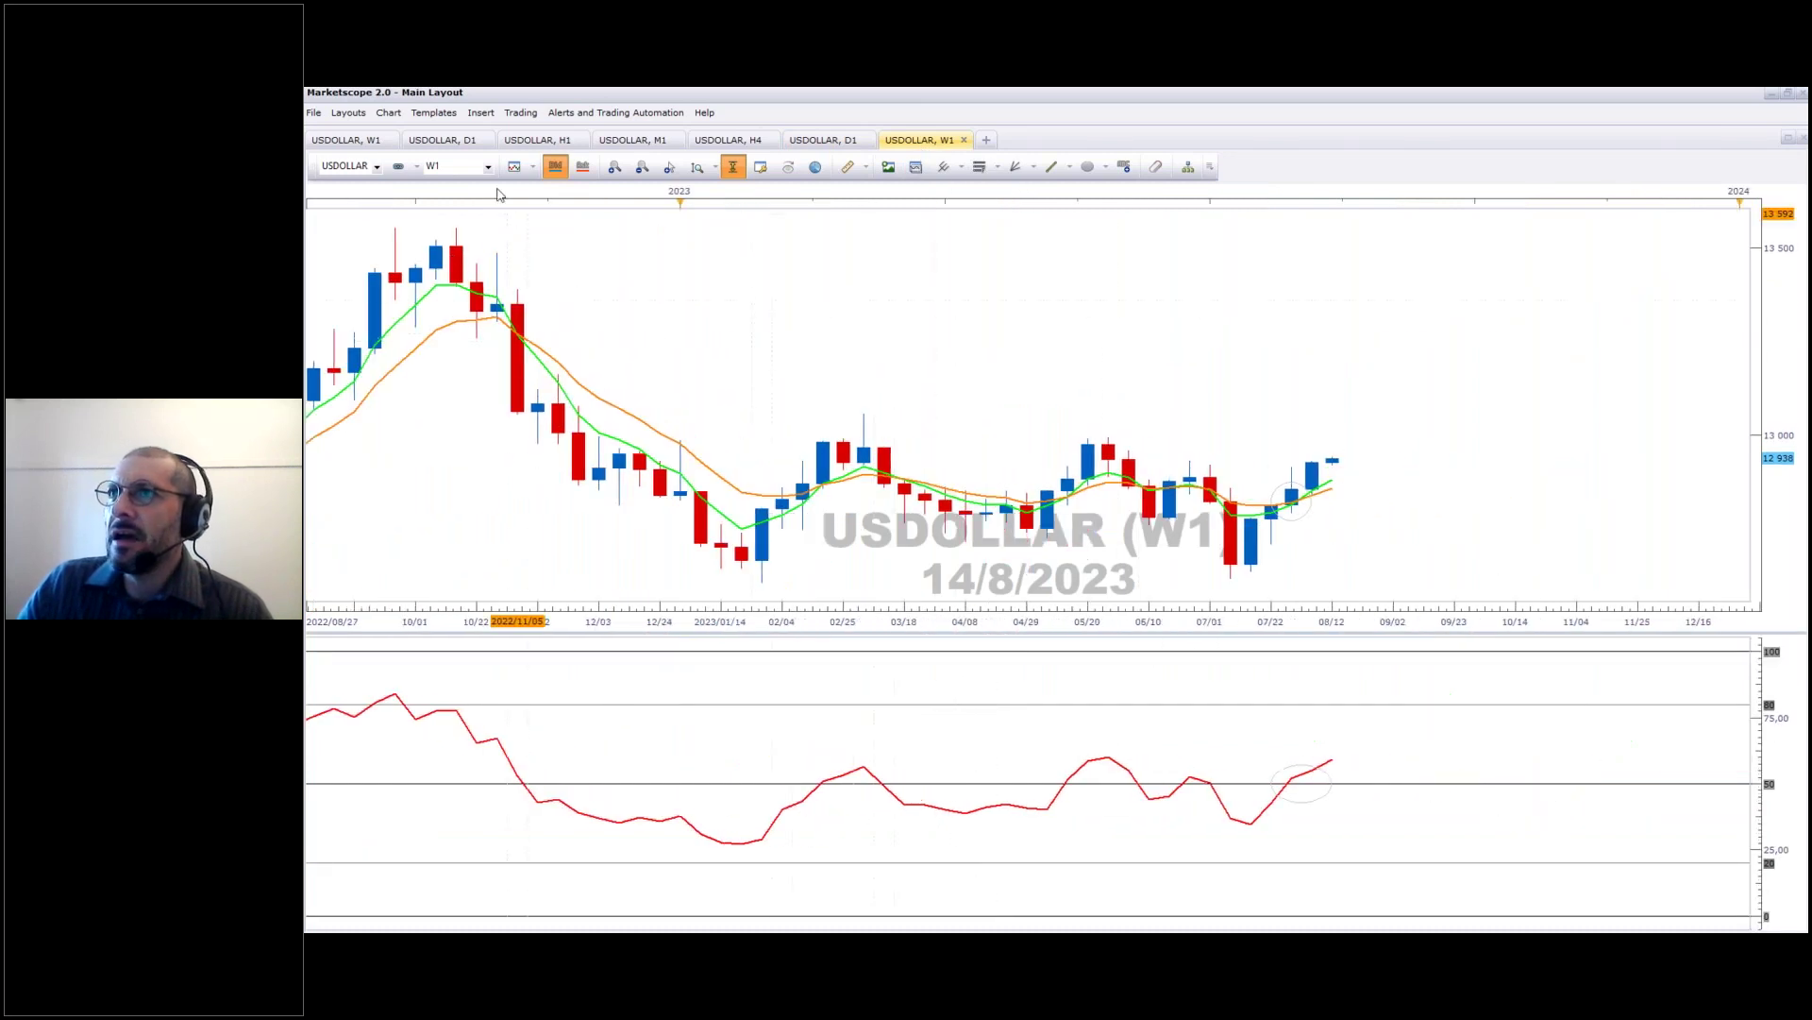
# Step: Give the ellipse around the weekly moving-average crossover a thicker black border and save these properties as the default
pyautogui.click(1300, 518)
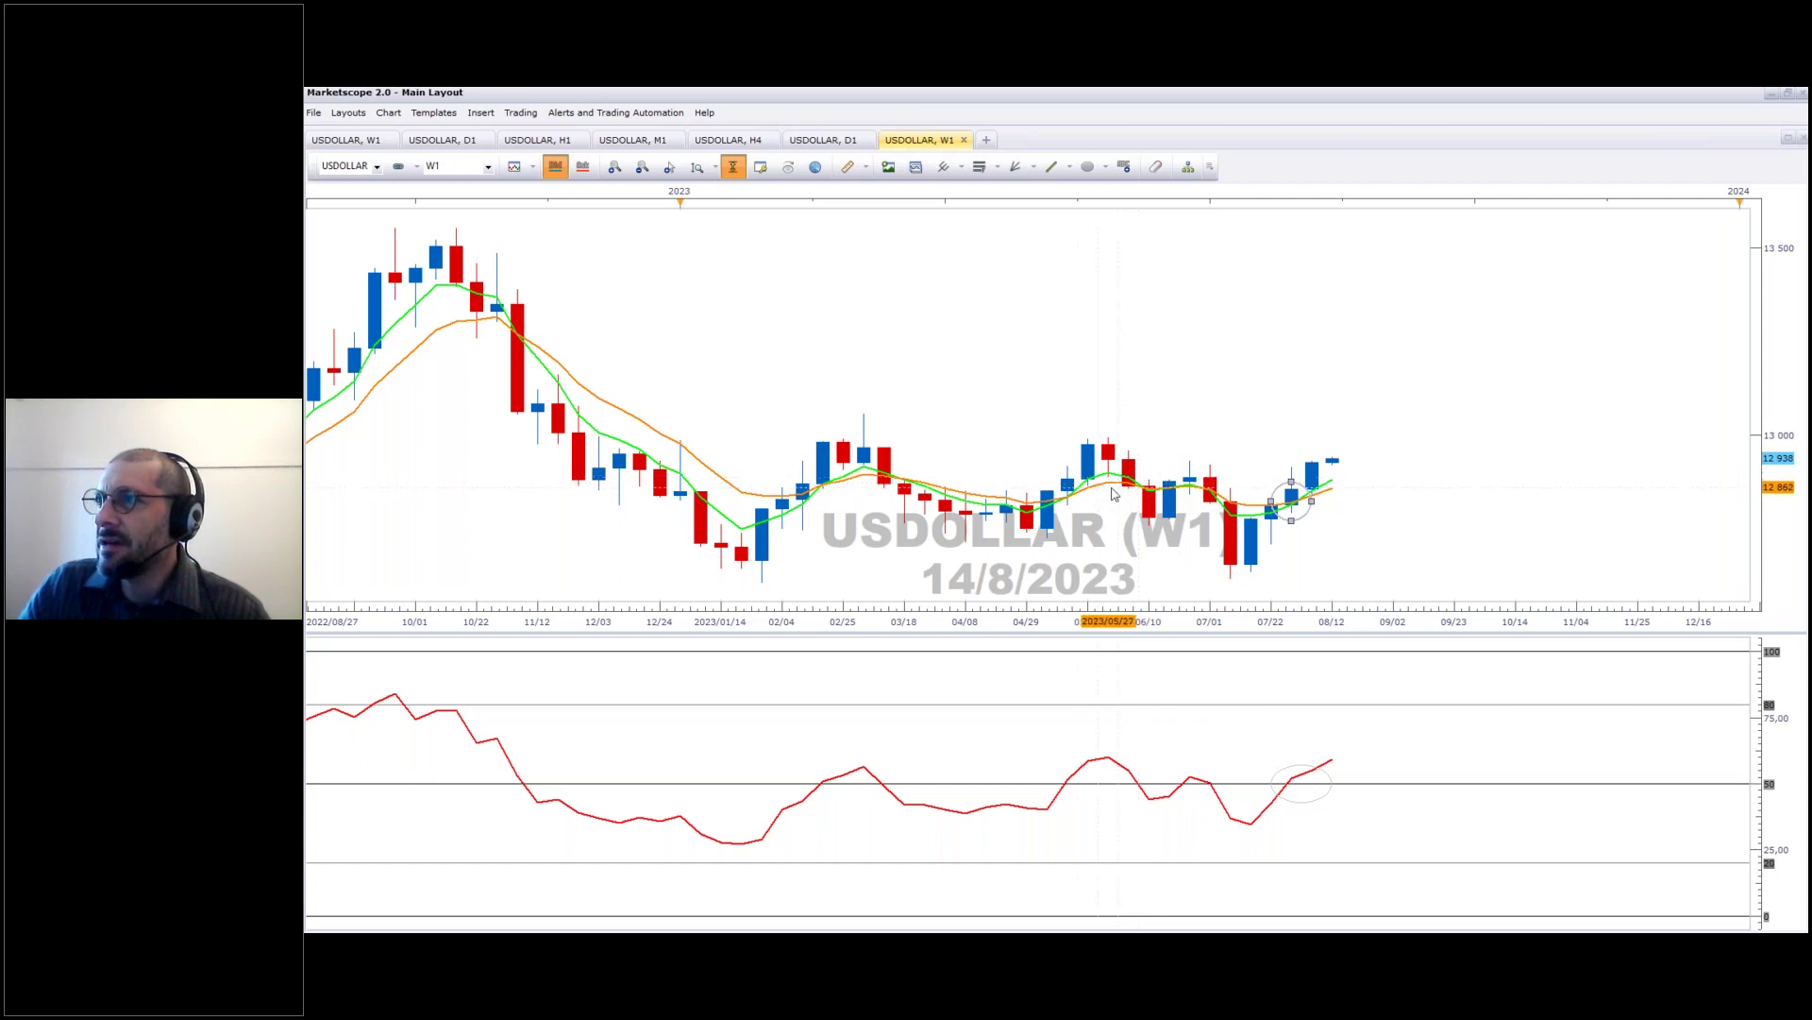
pyautogui.doubleClick(1309, 527)
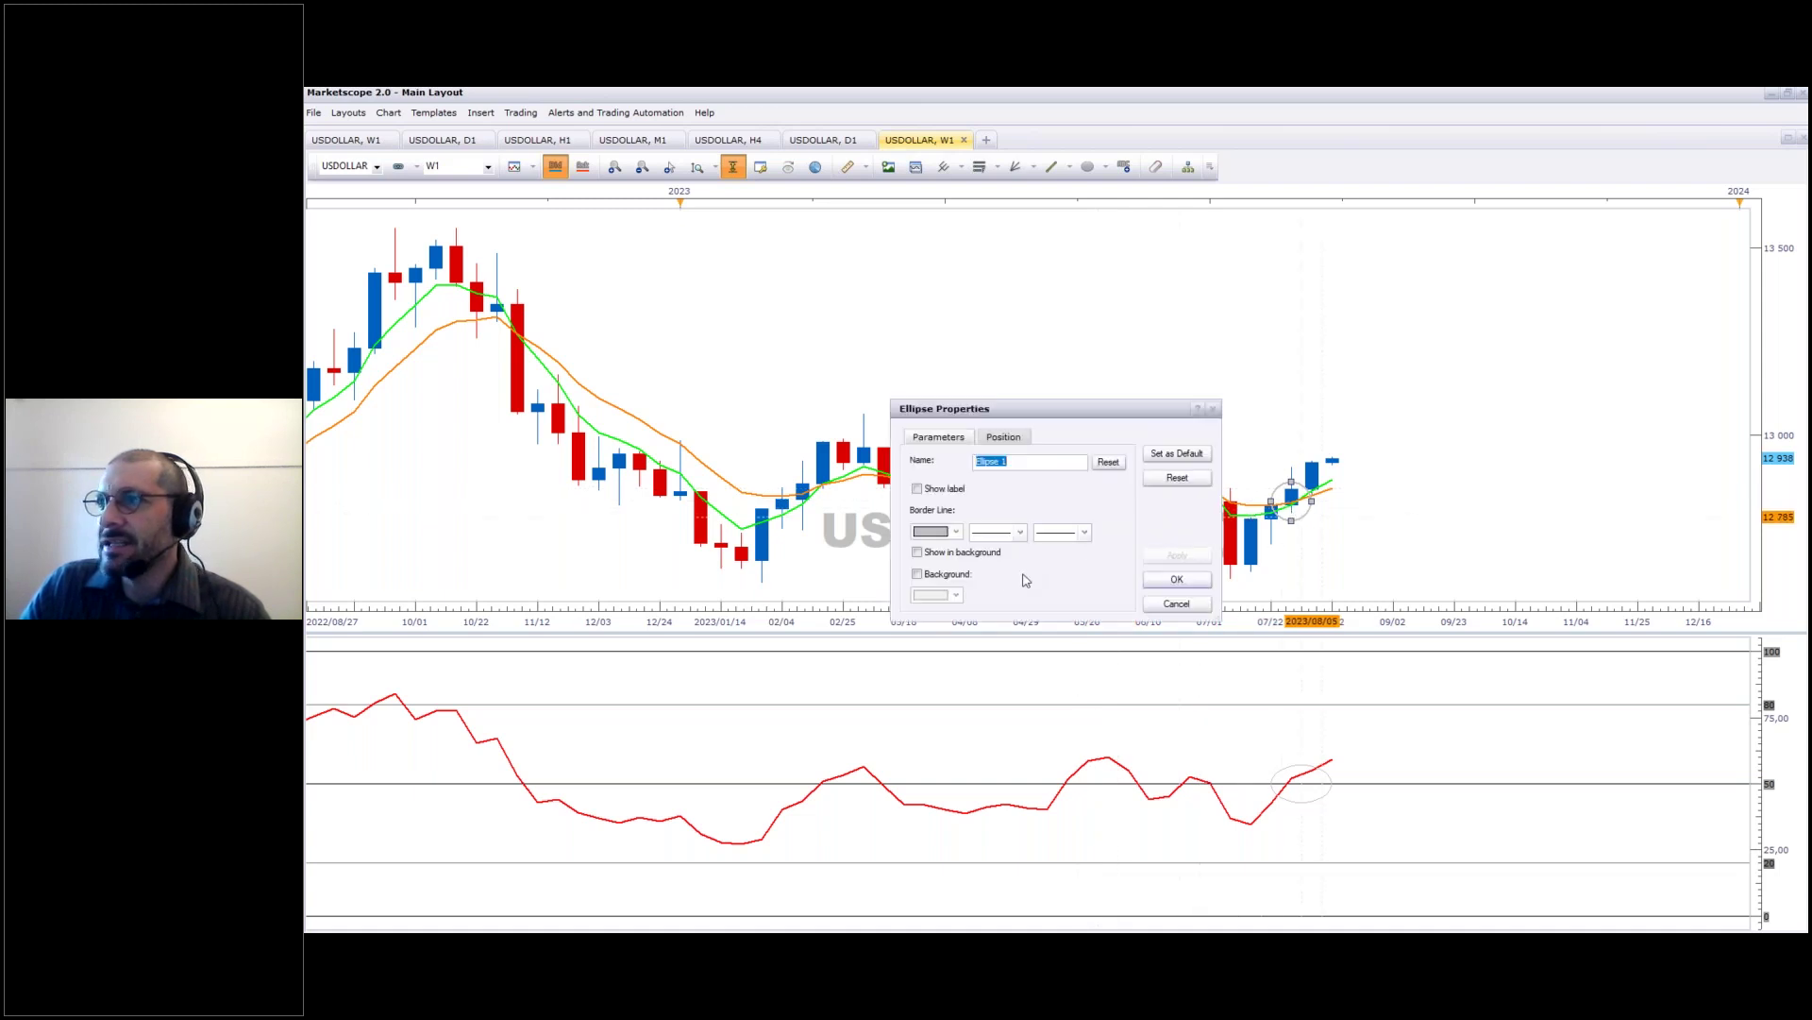
pyautogui.click(957, 533)
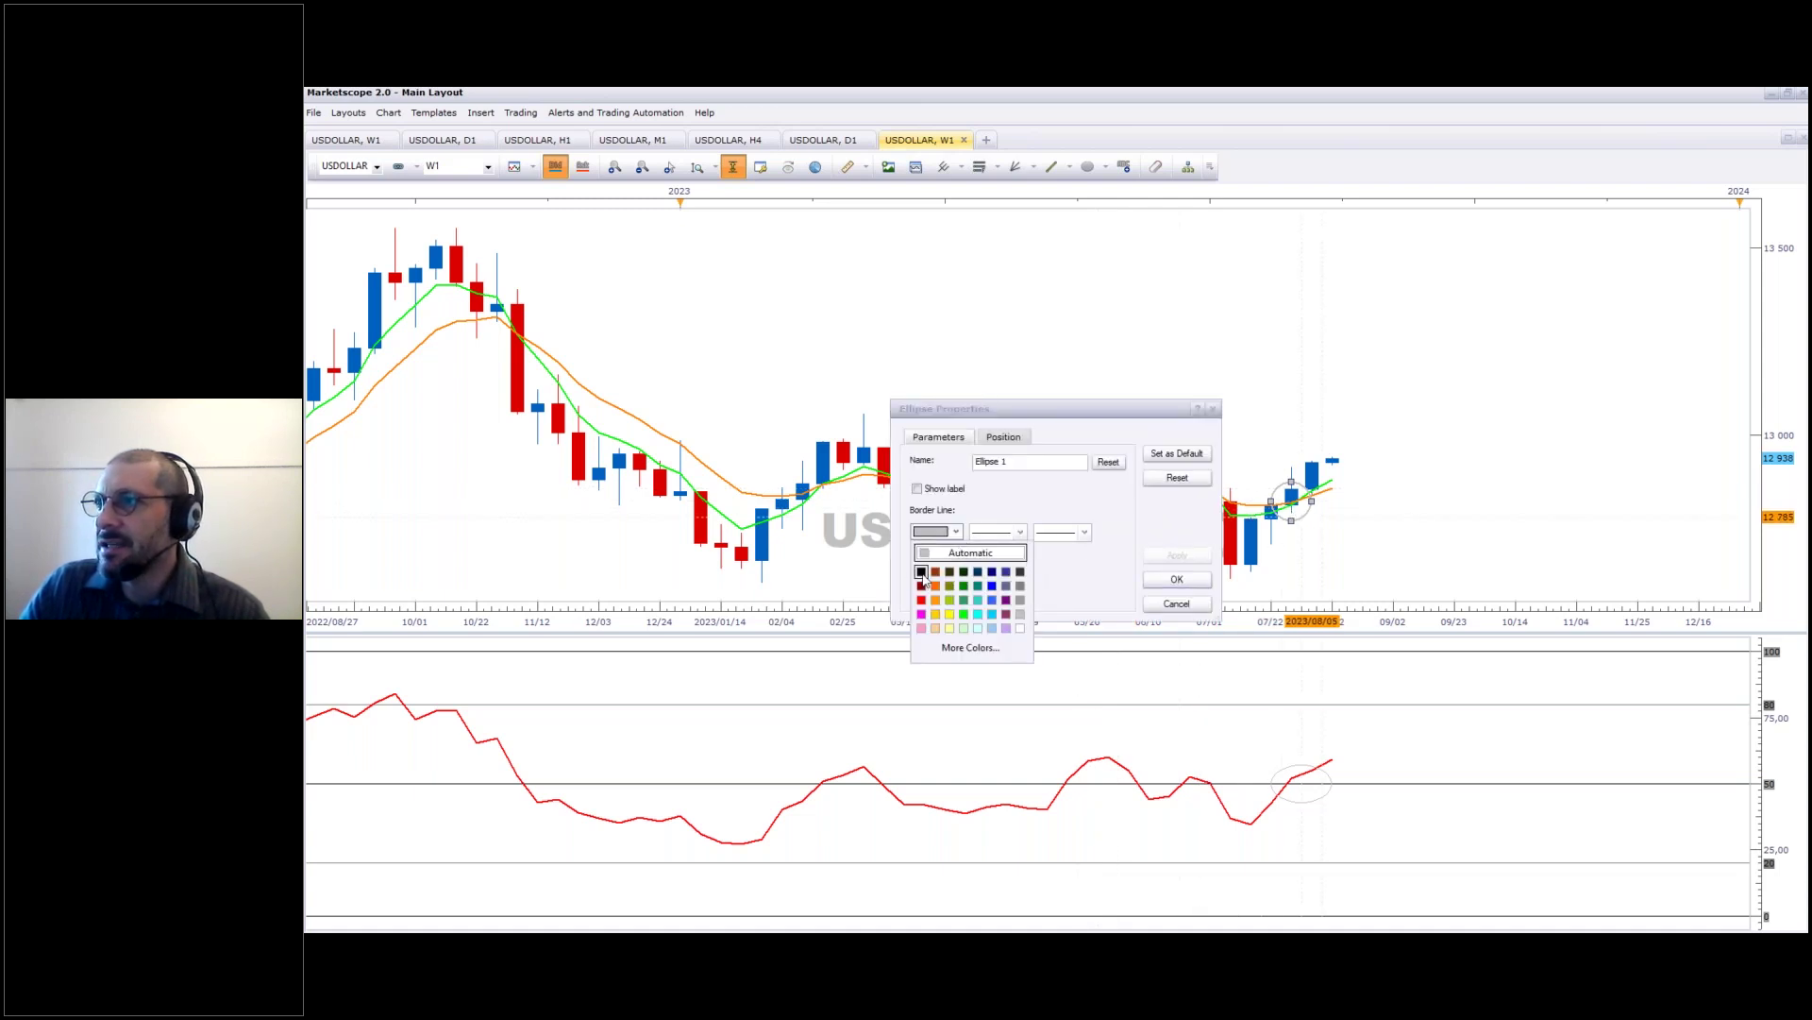
pyautogui.click(977, 572)
pyautogui.click(1083, 533)
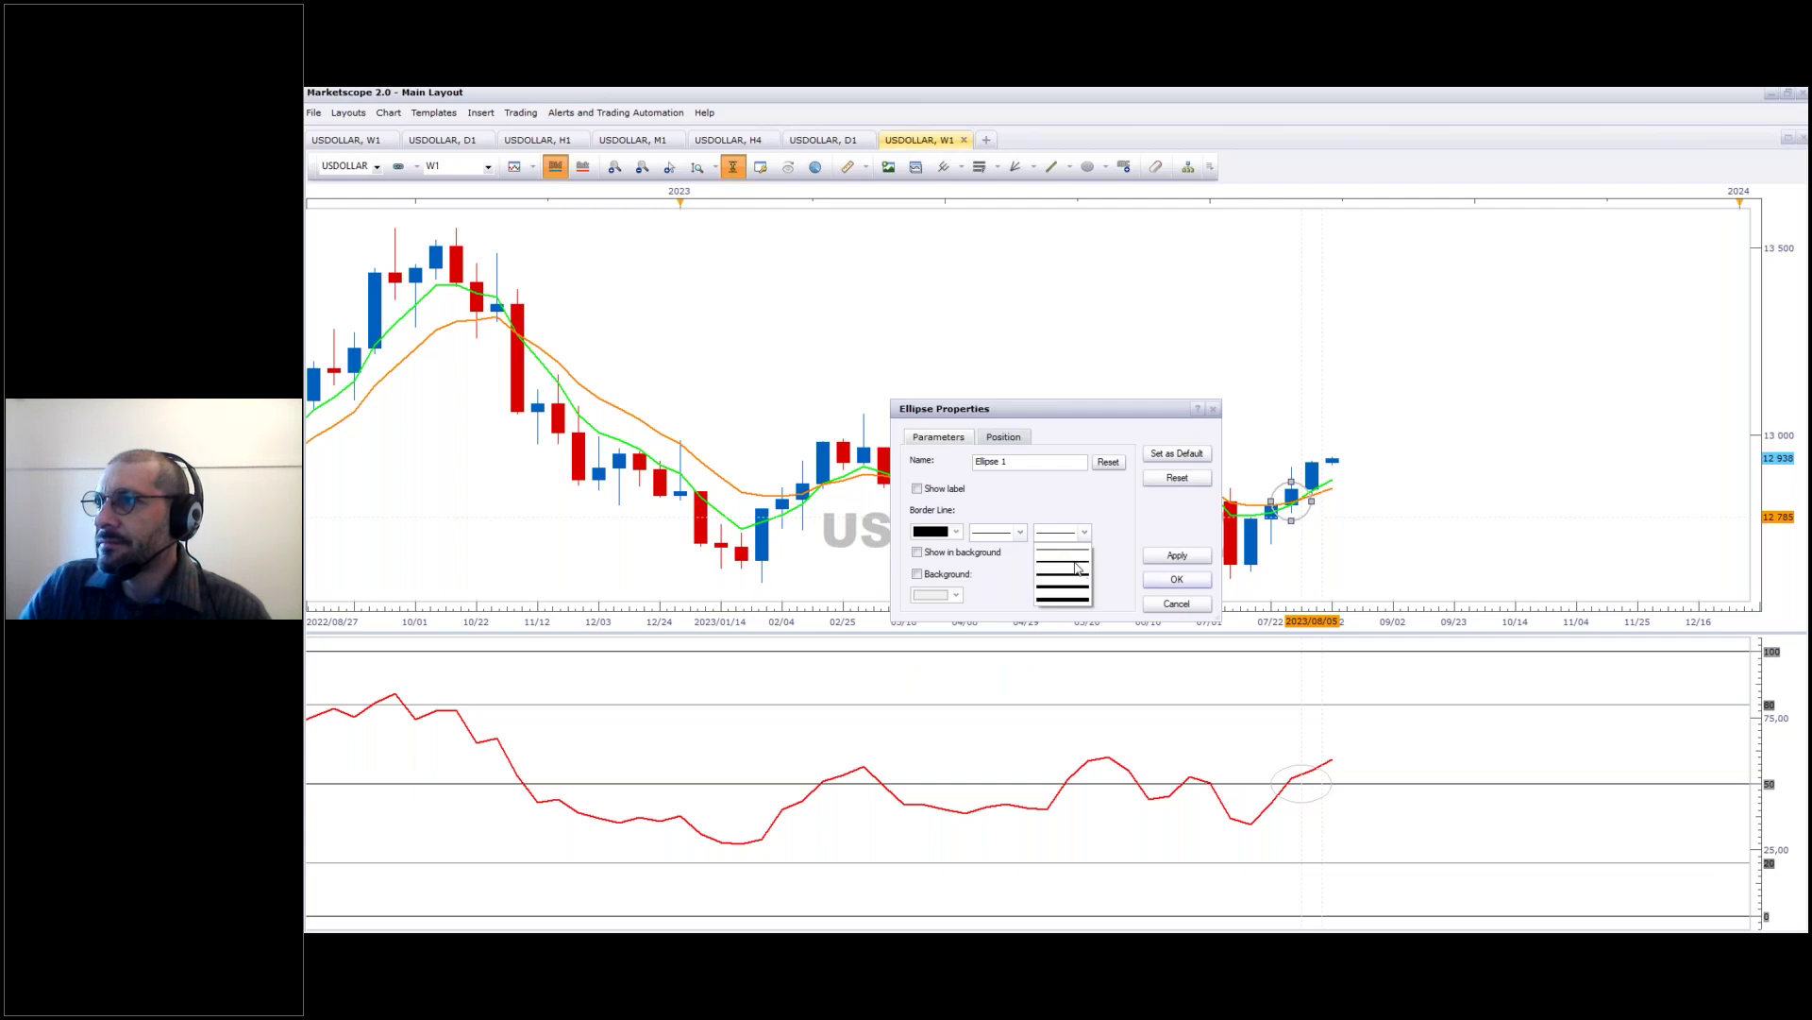
pyautogui.click(1081, 574)
pyautogui.click(1177, 453)
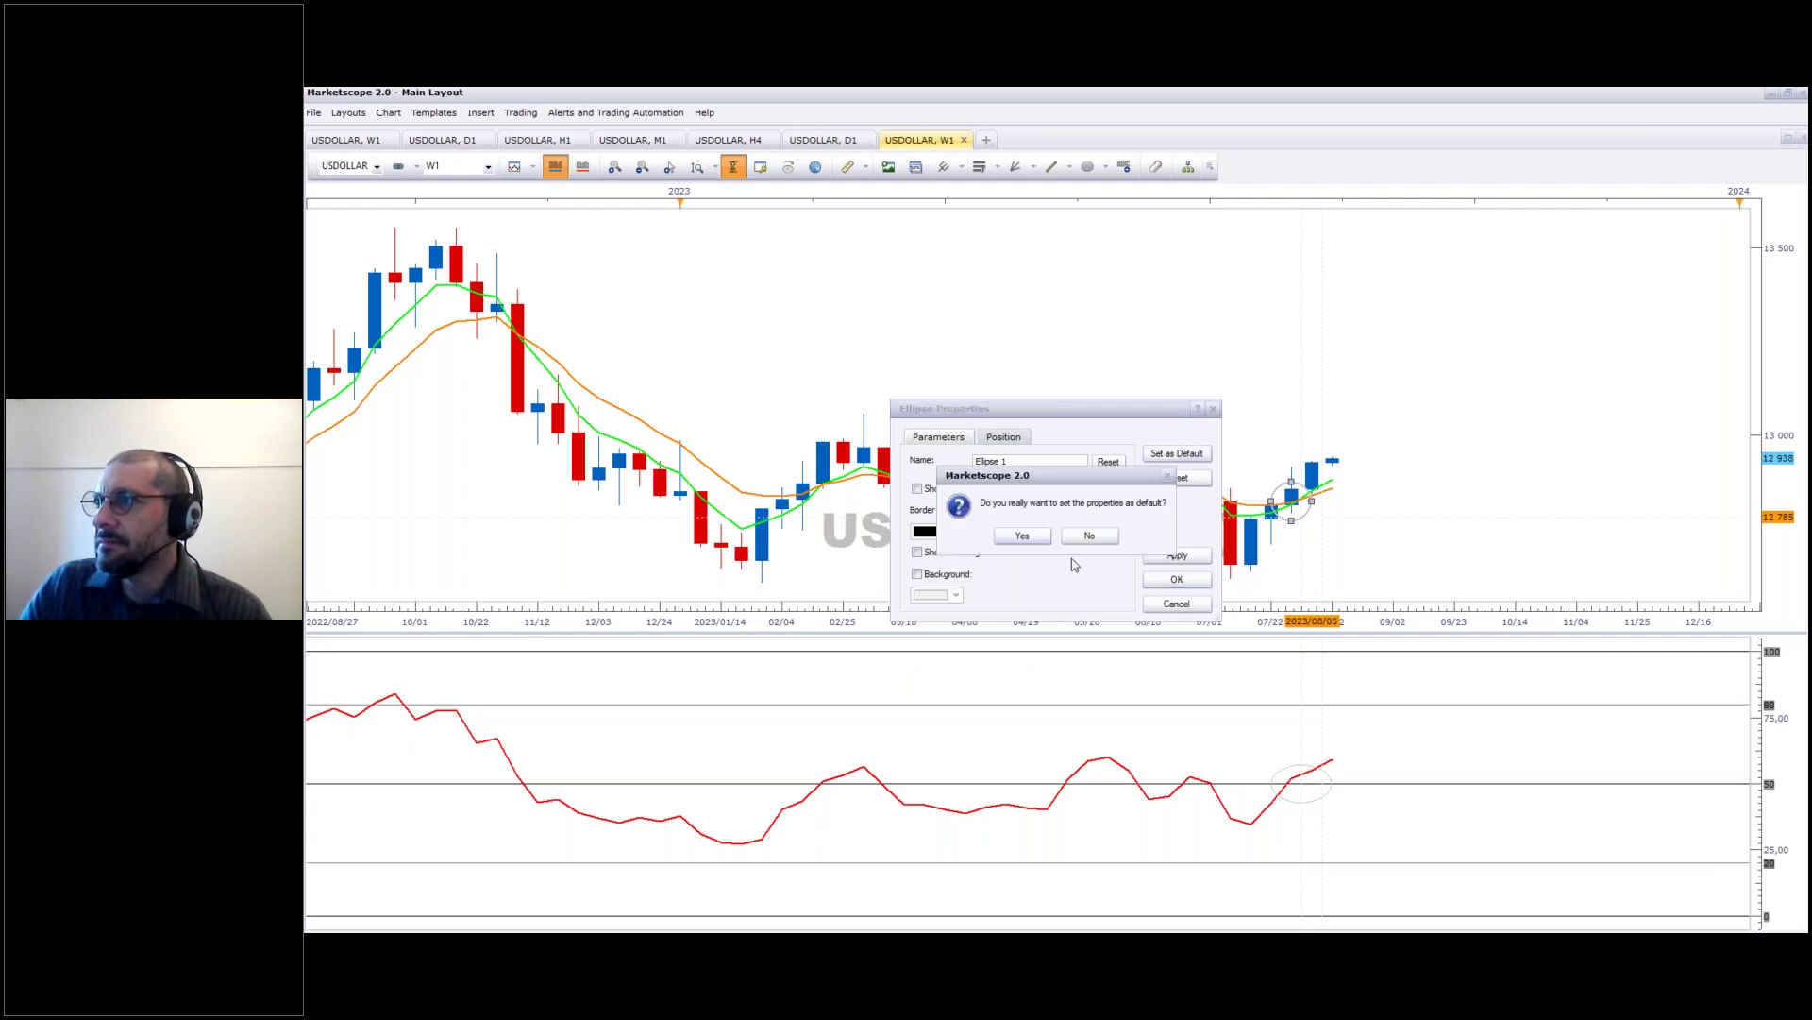
pyautogui.click(1024, 536)
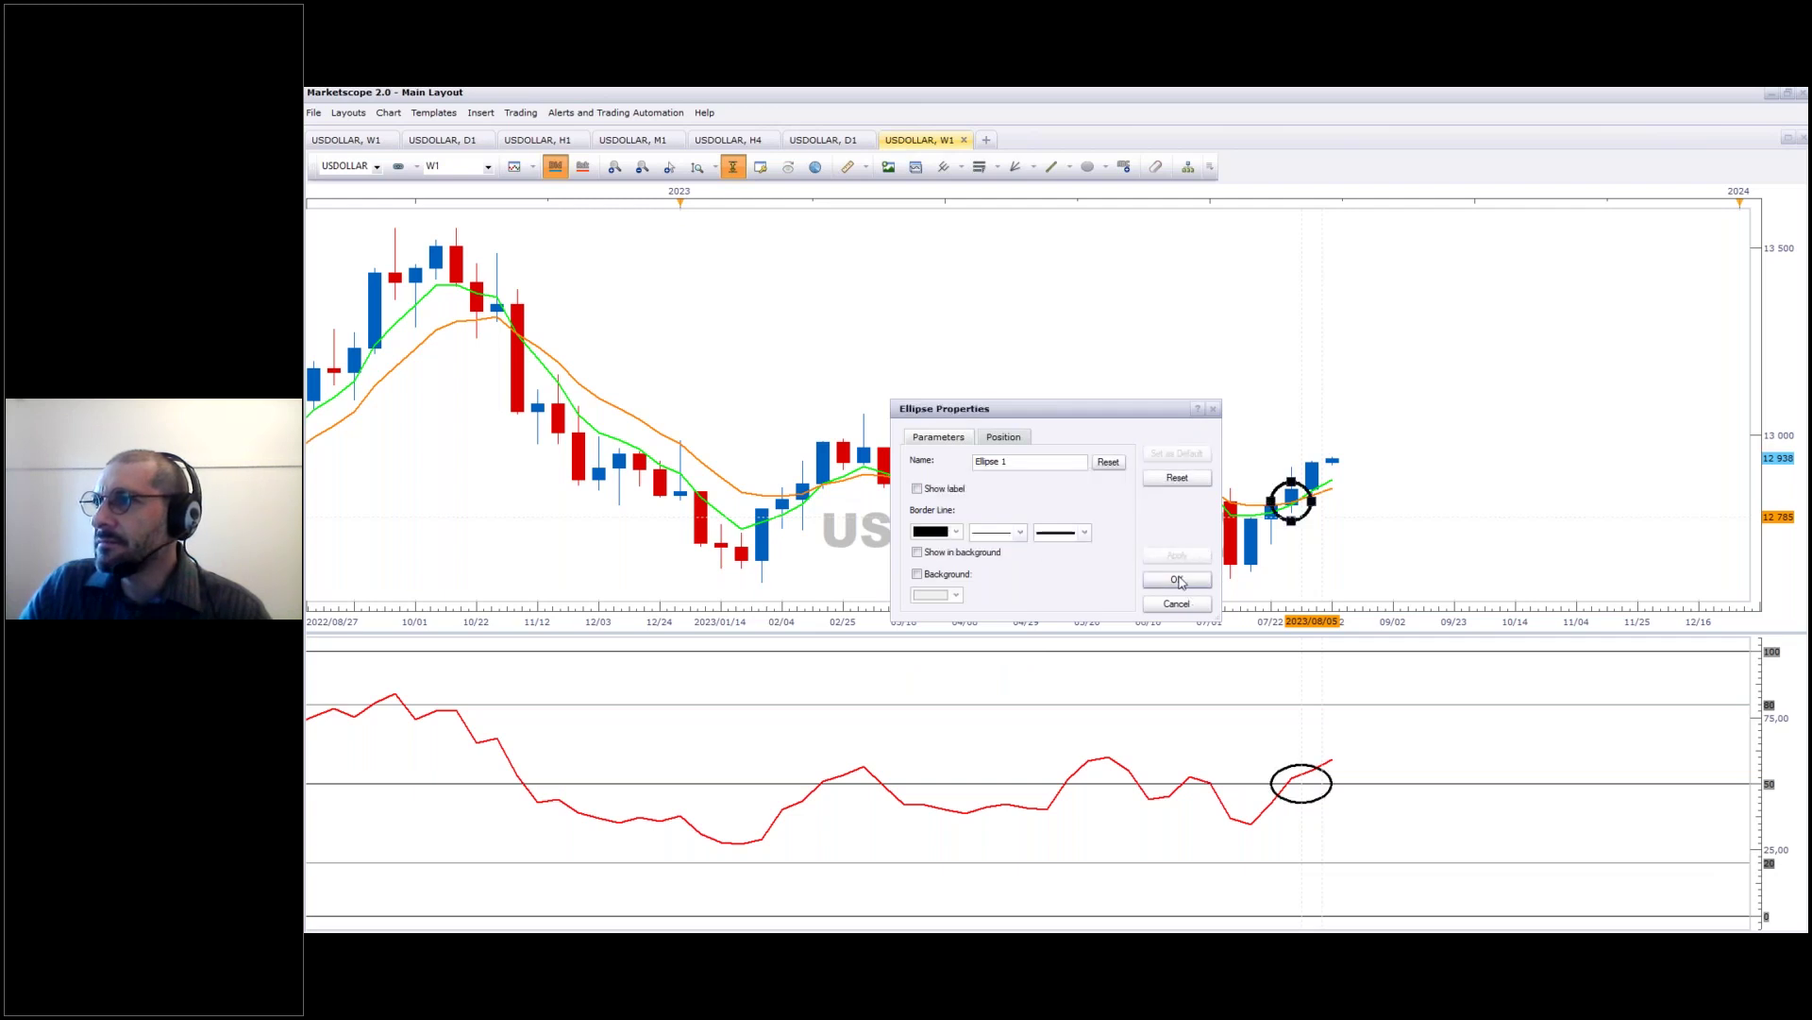
pyautogui.click(1177, 579)
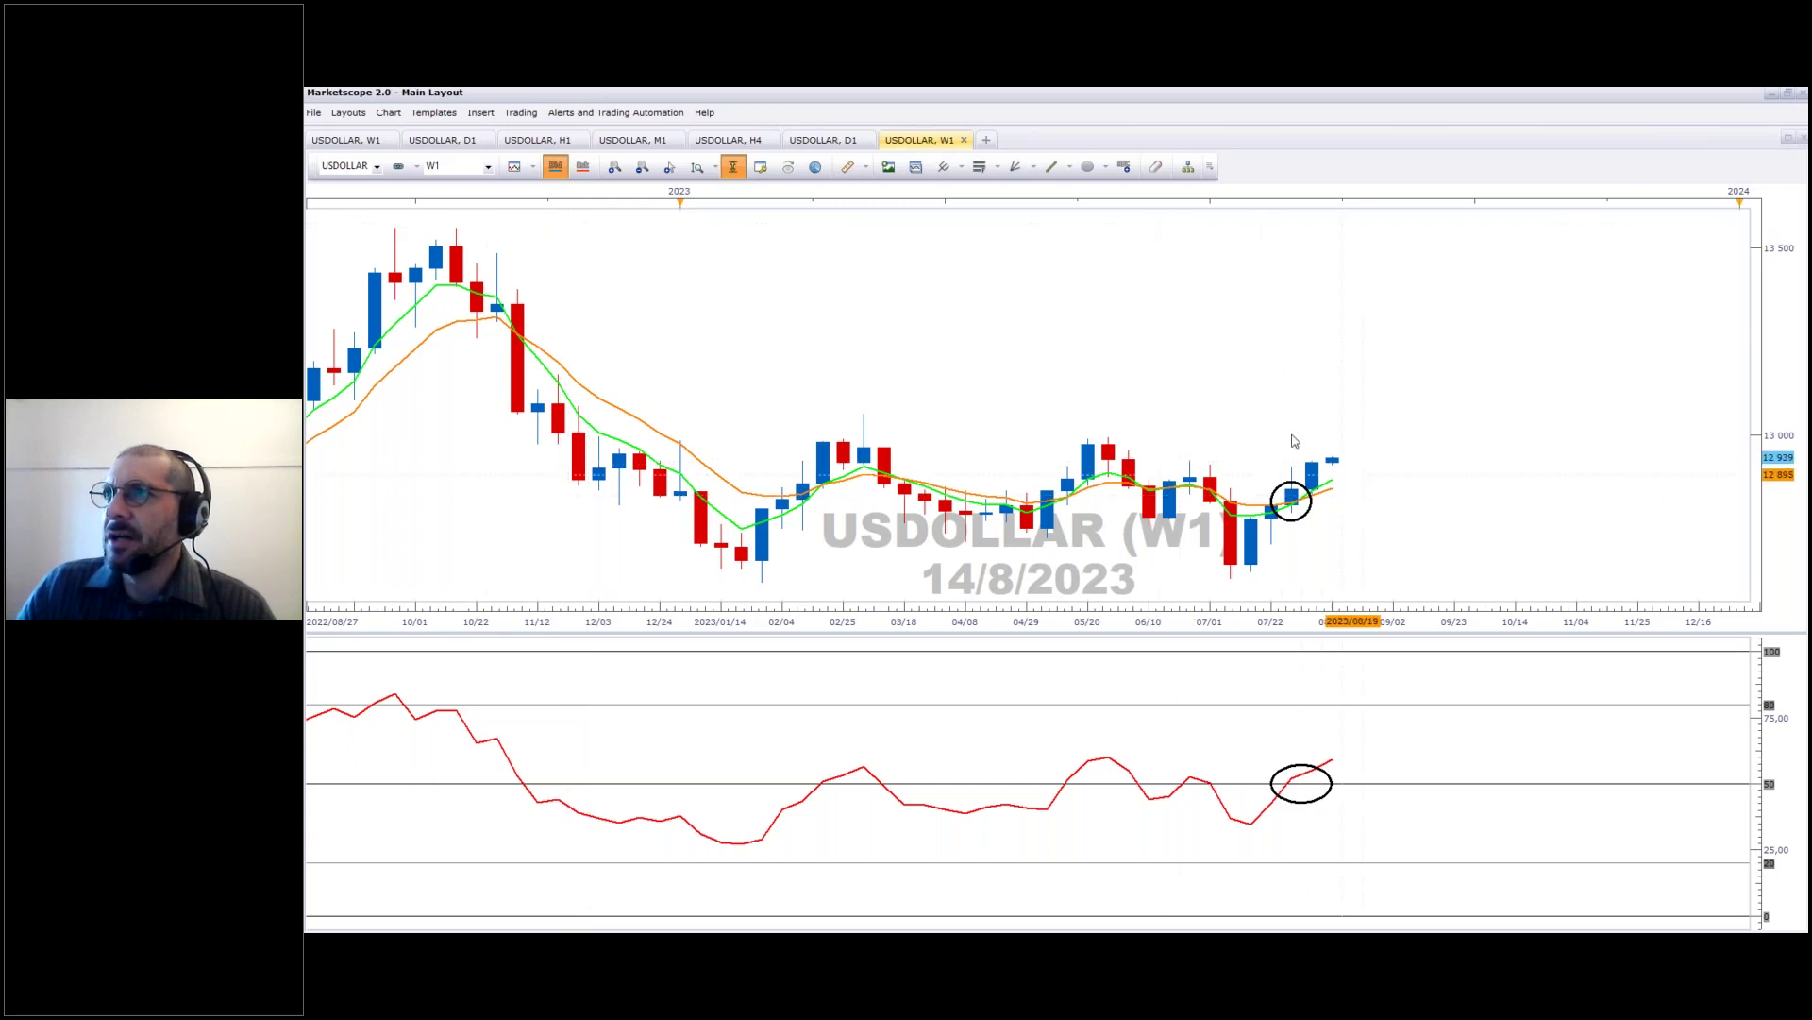
# Step: Change the timeframe of the weekly USDOLLAR chart with the black ellipses to 1 Month
pyautogui.click(490, 167)
pyautogui.moveTo(475, 374)
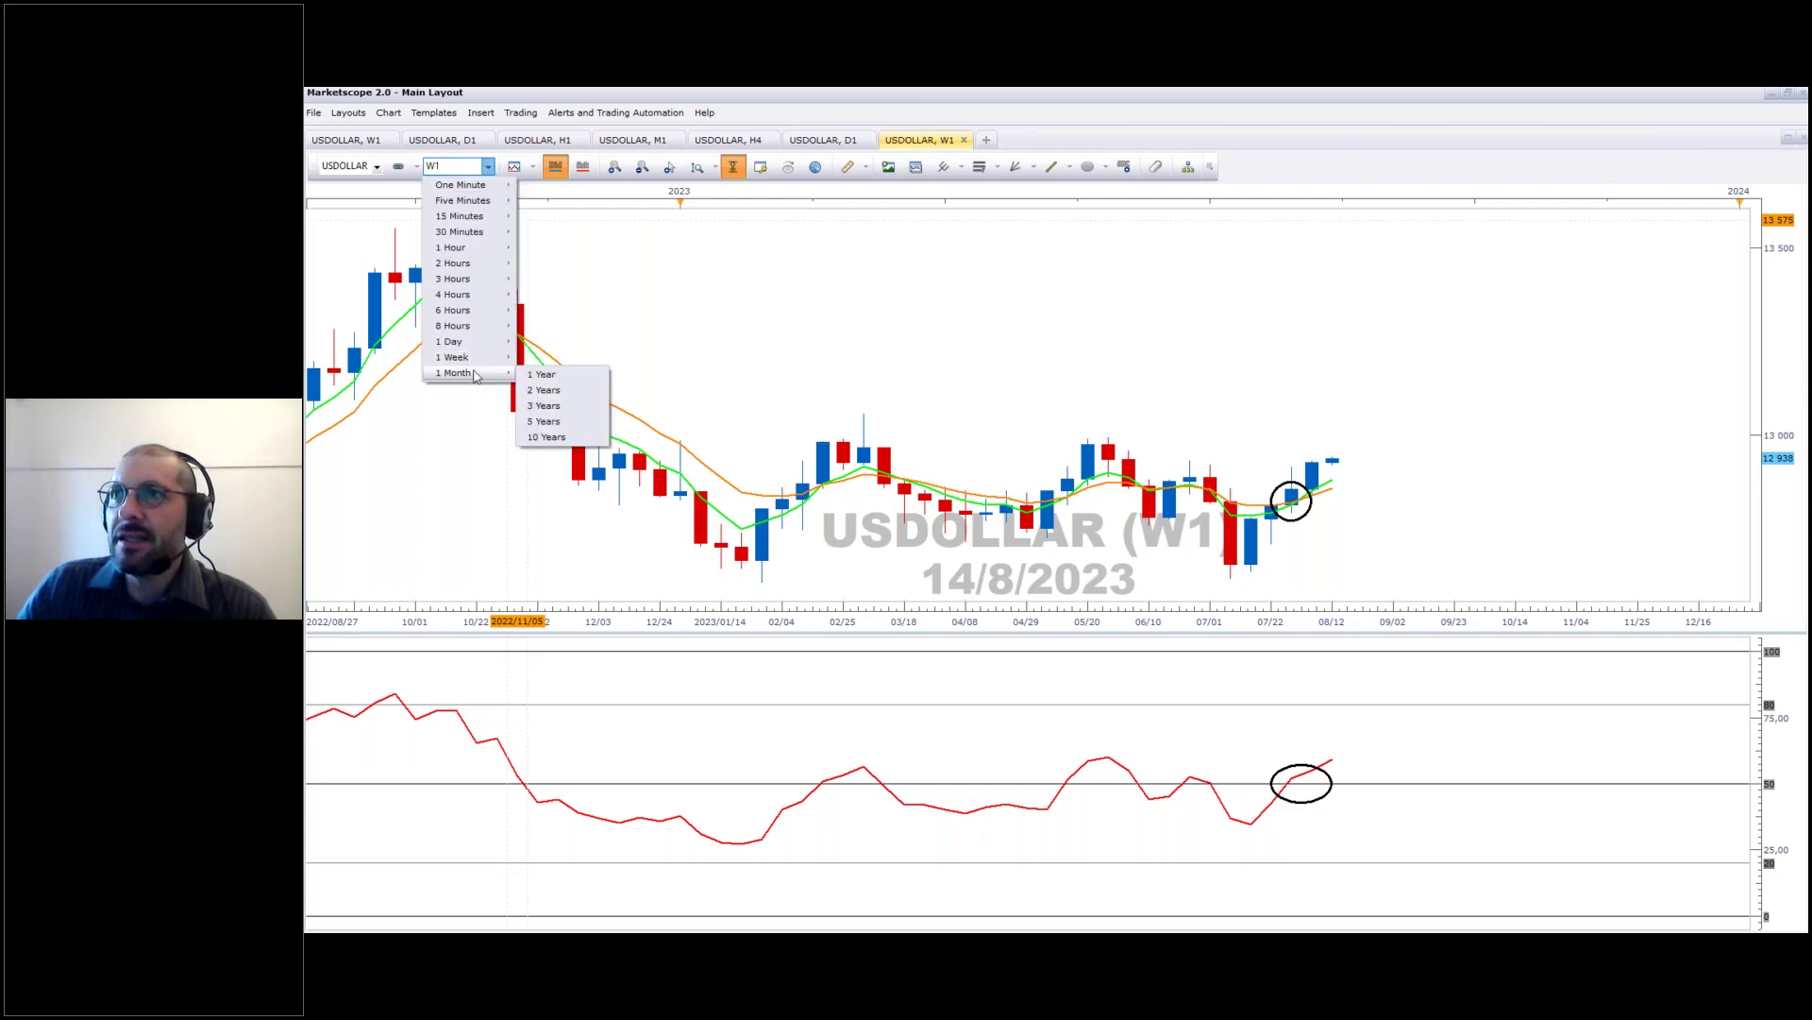
pyautogui.click(428, 386)
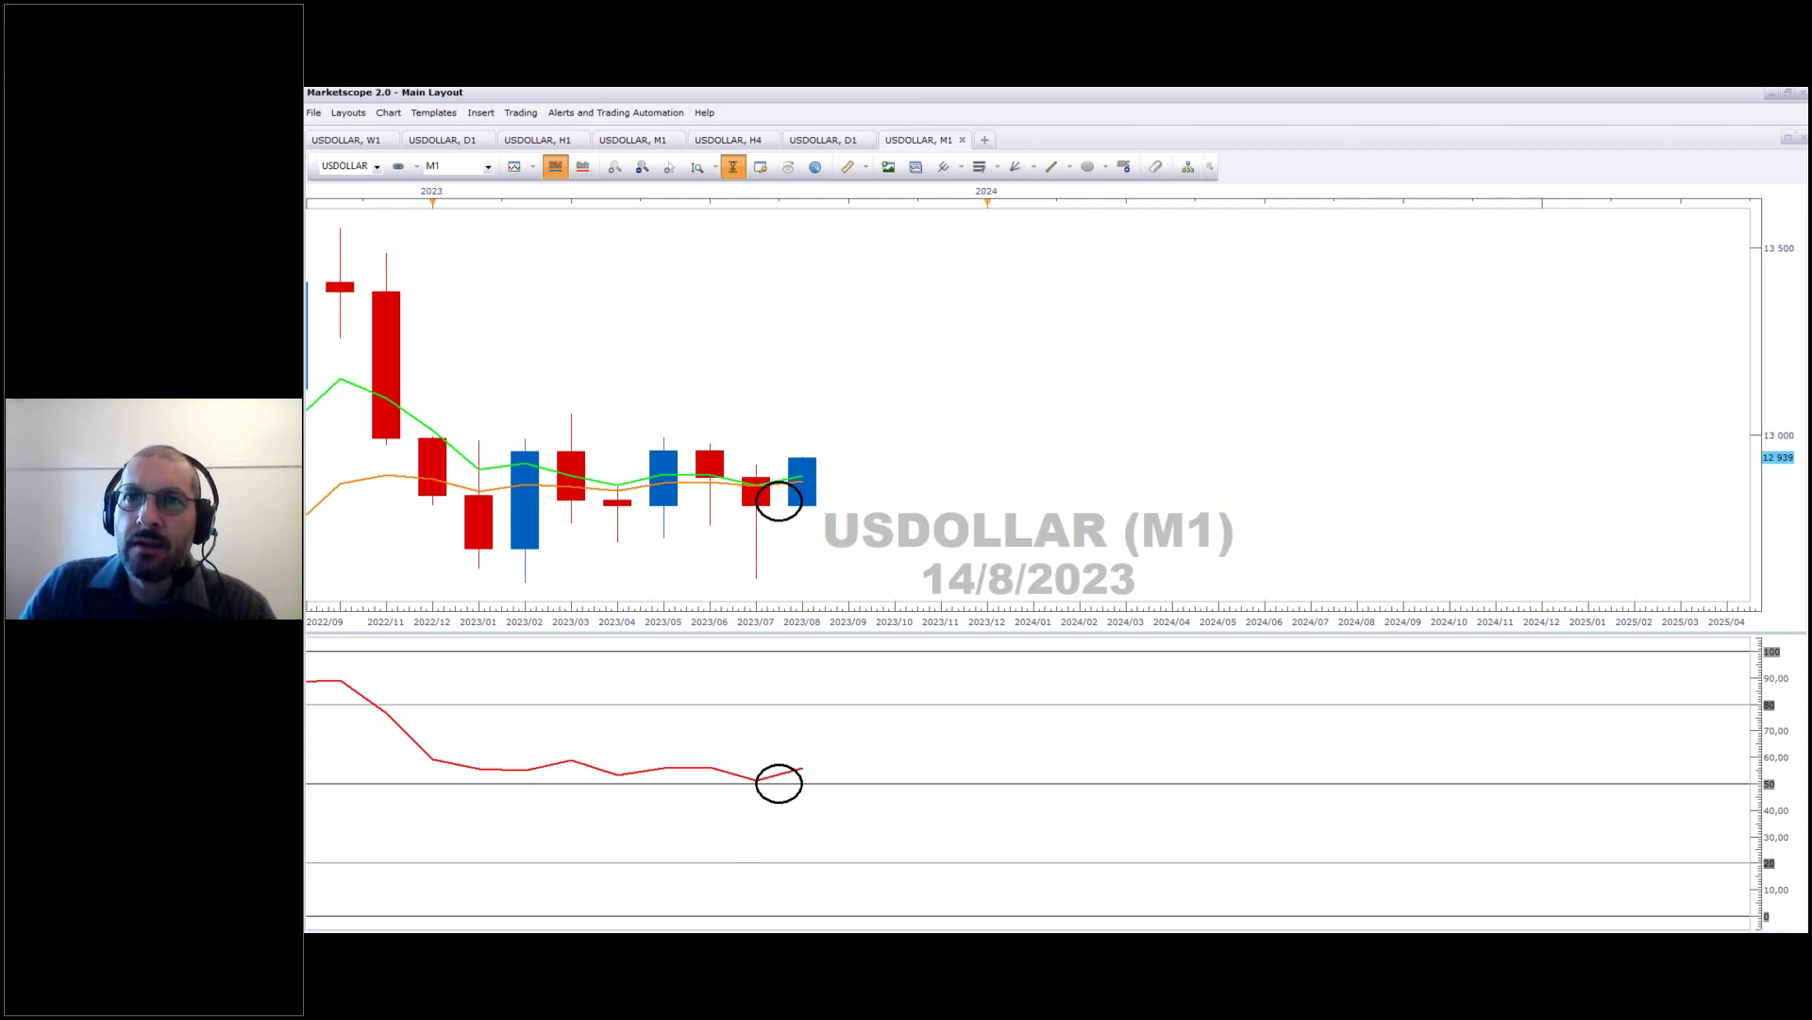
pyautogui.scroll(-2, 407, 516)
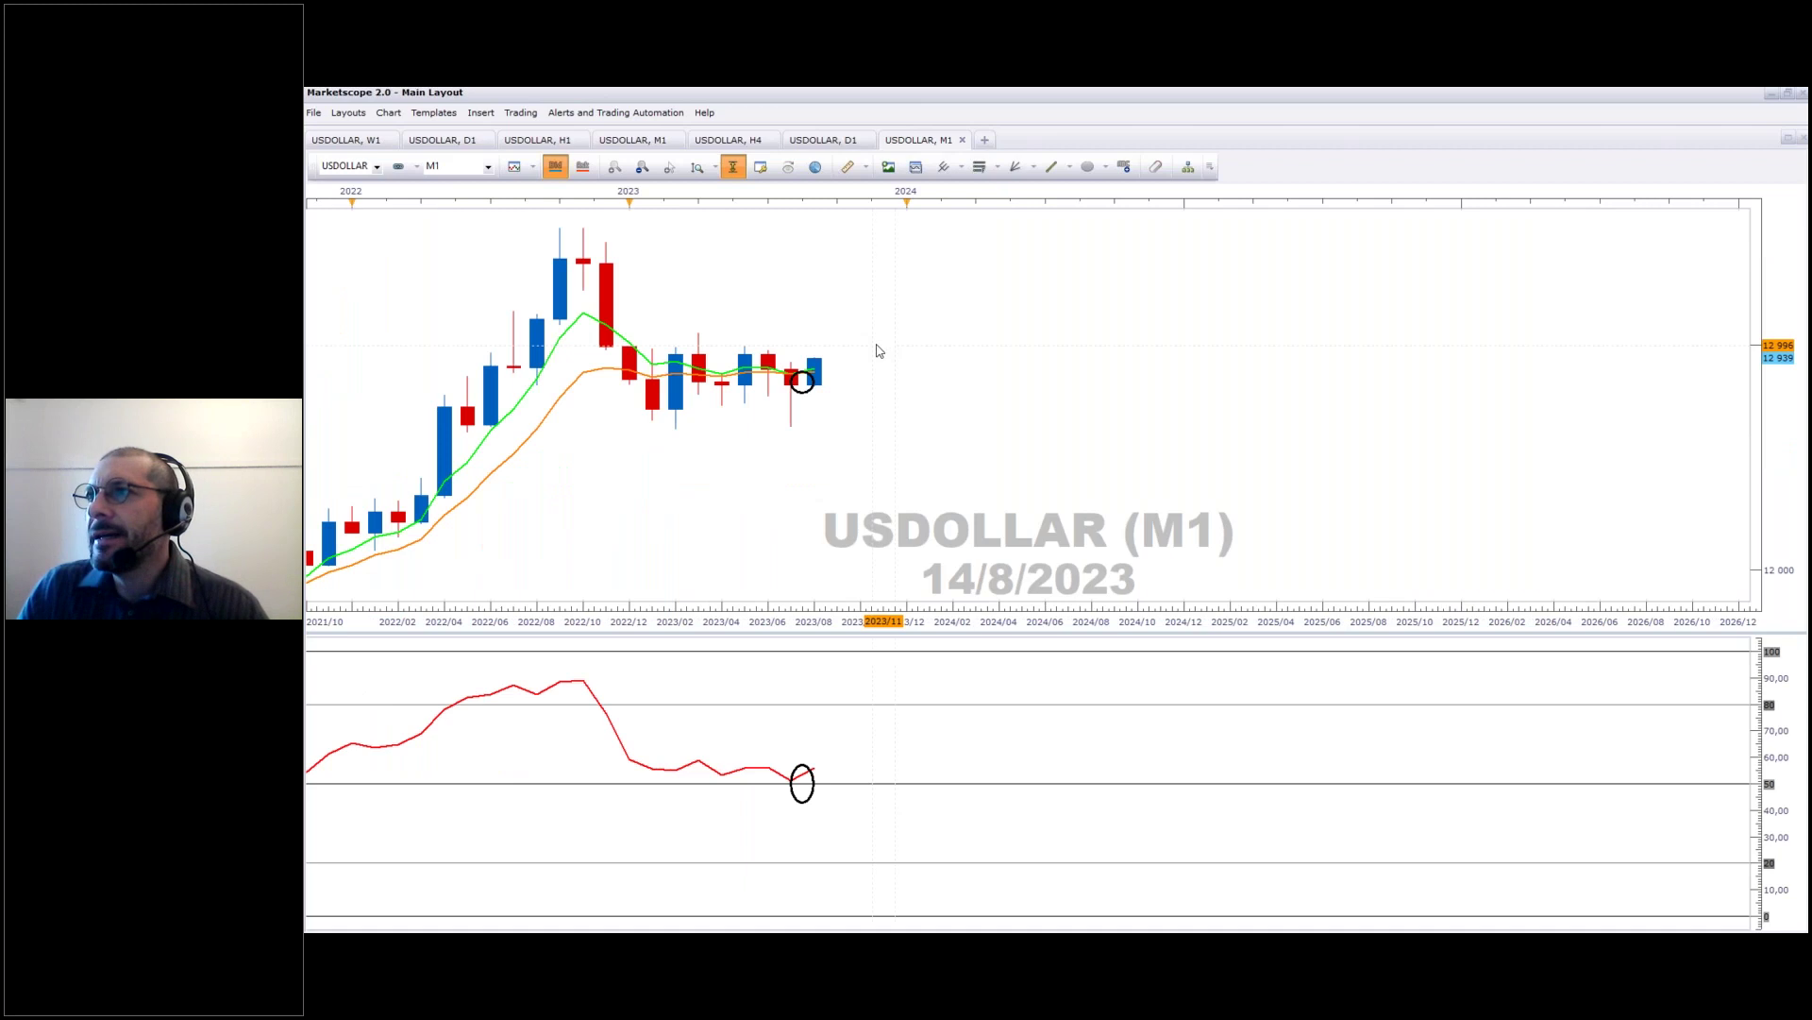
# Step: Delete the black ellipse on the price candles and the one on the oscillator line from the monthly chart
pyautogui.click(800, 382)
pyautogui.press('Delete')
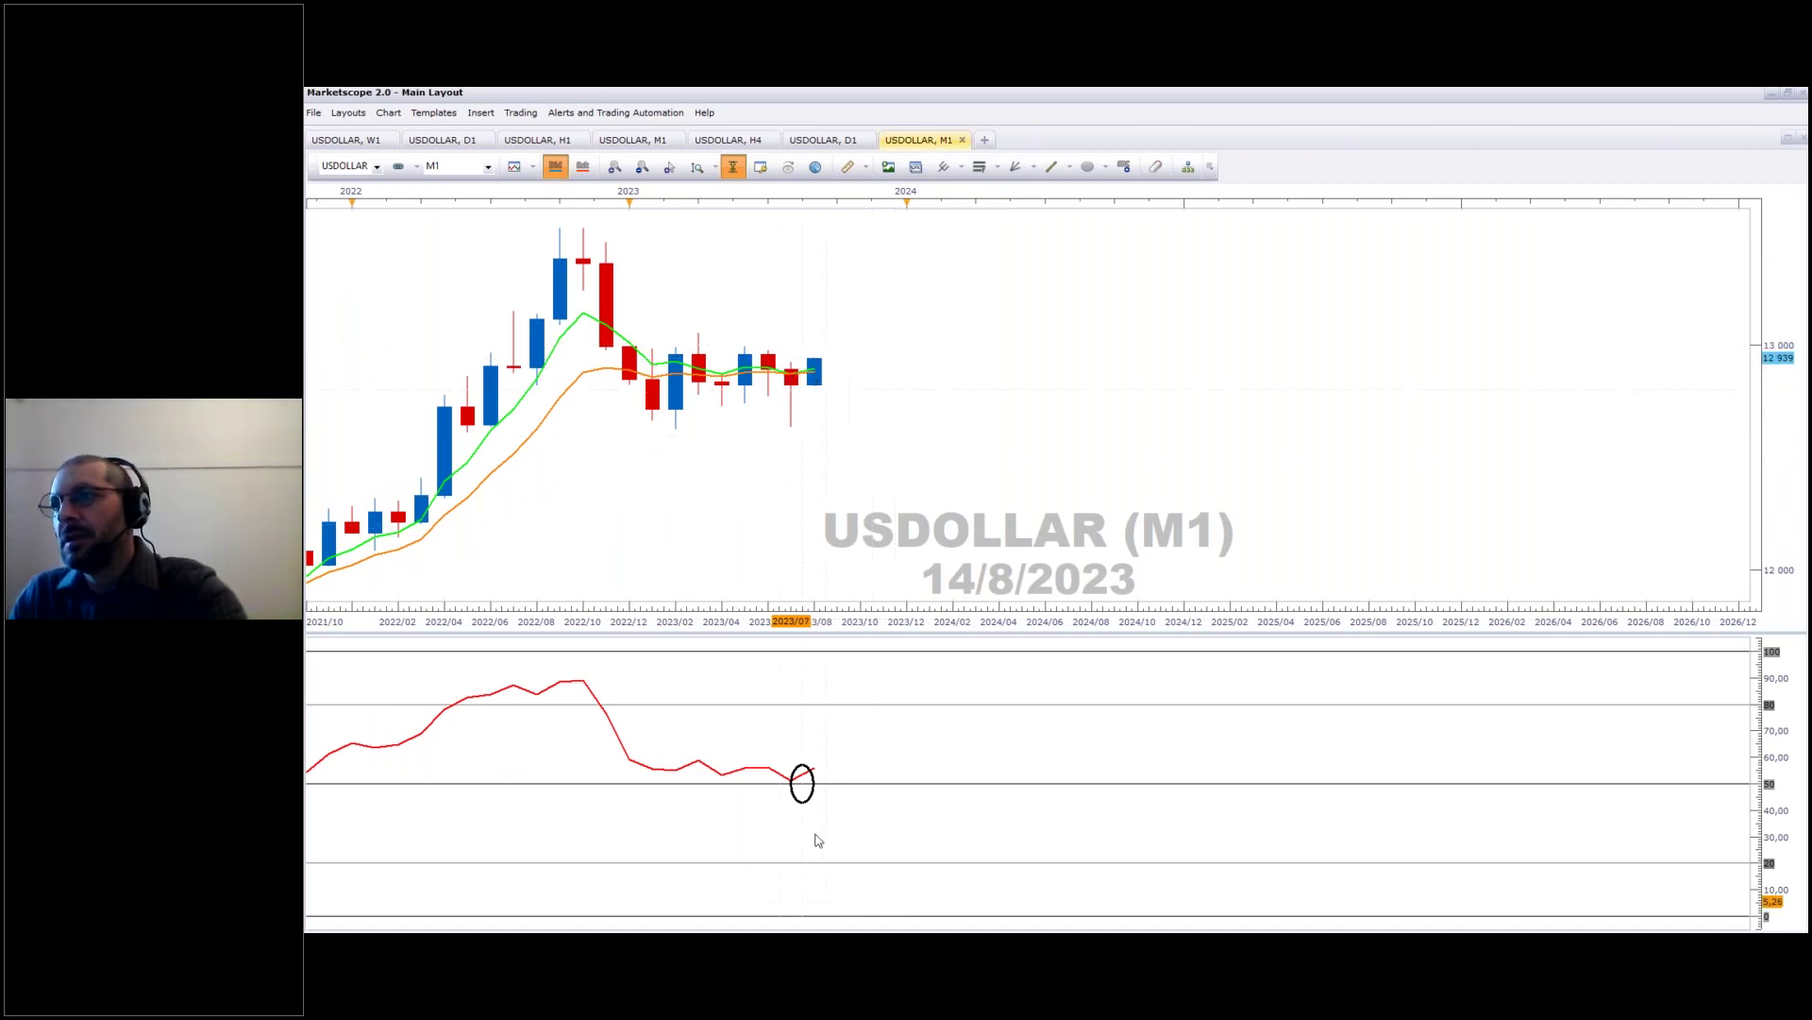
pyautogui.click(801, 781)
pyautogui.press('Delete')
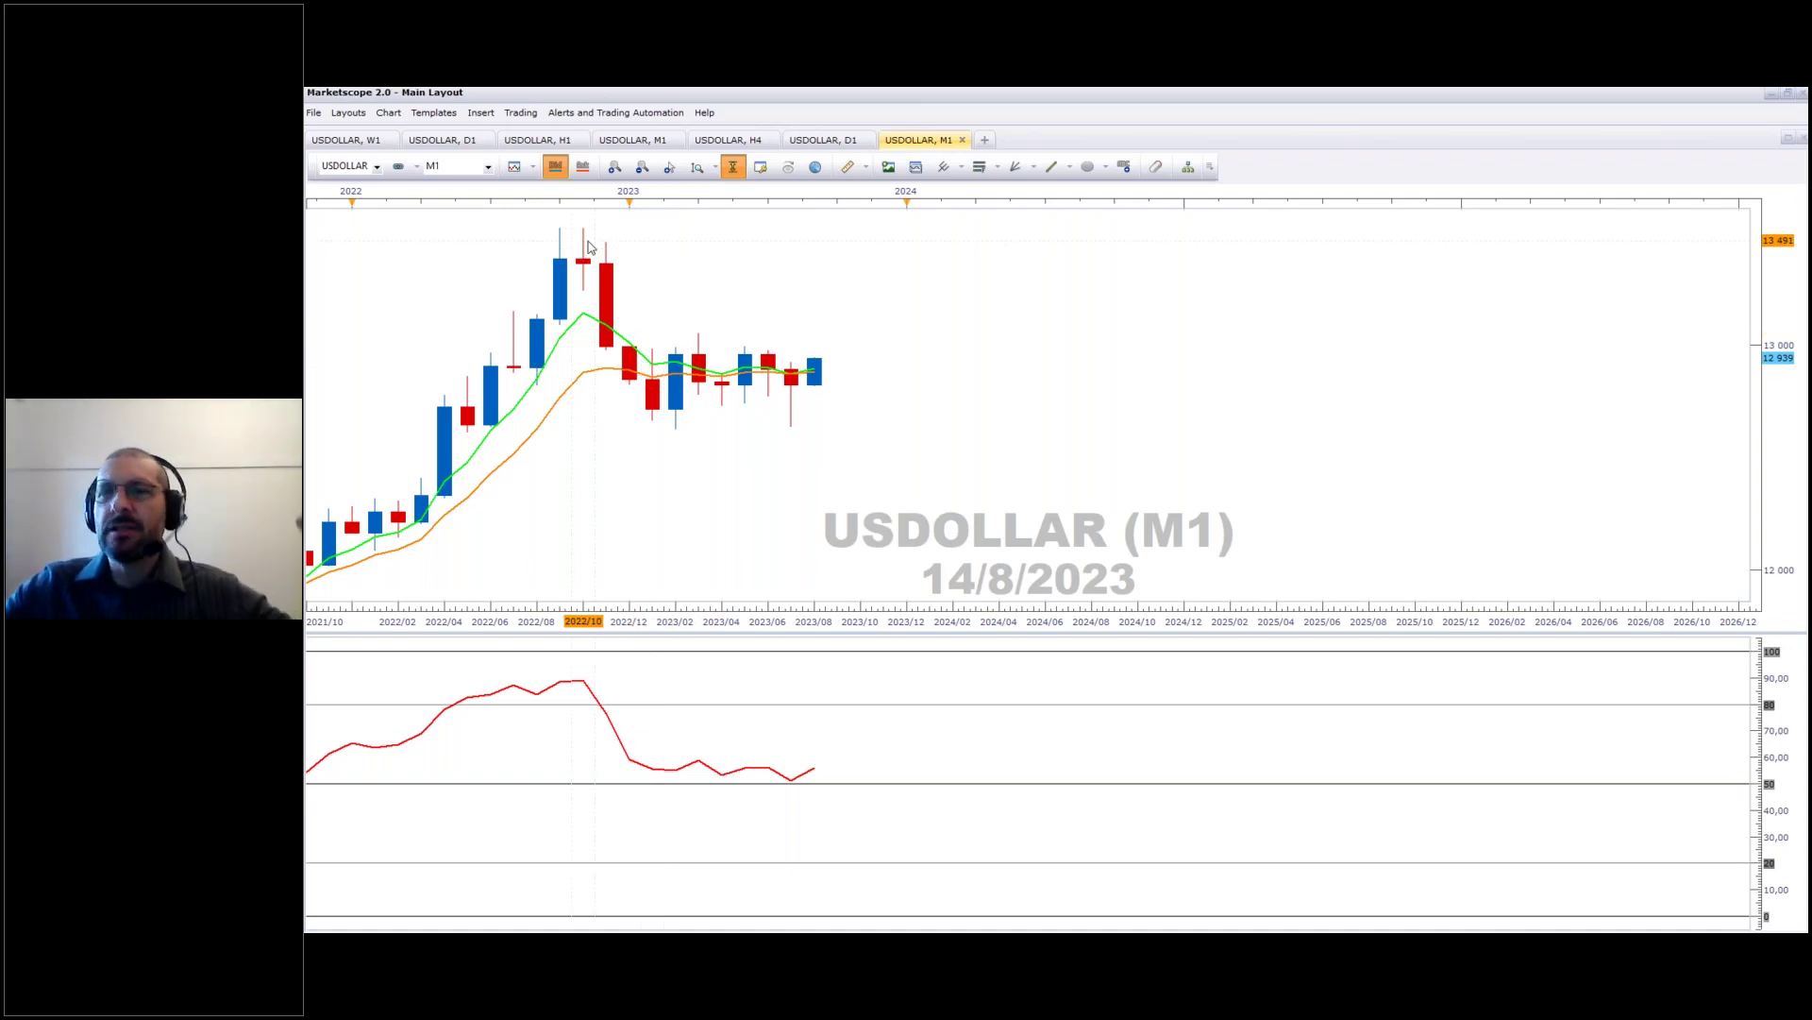
# Step: Draw a horizontal line at about 12 838 from December 2022 to December 2023, make it bright green and thicker, and save that style as default
pyautogui.click(1050, 166)
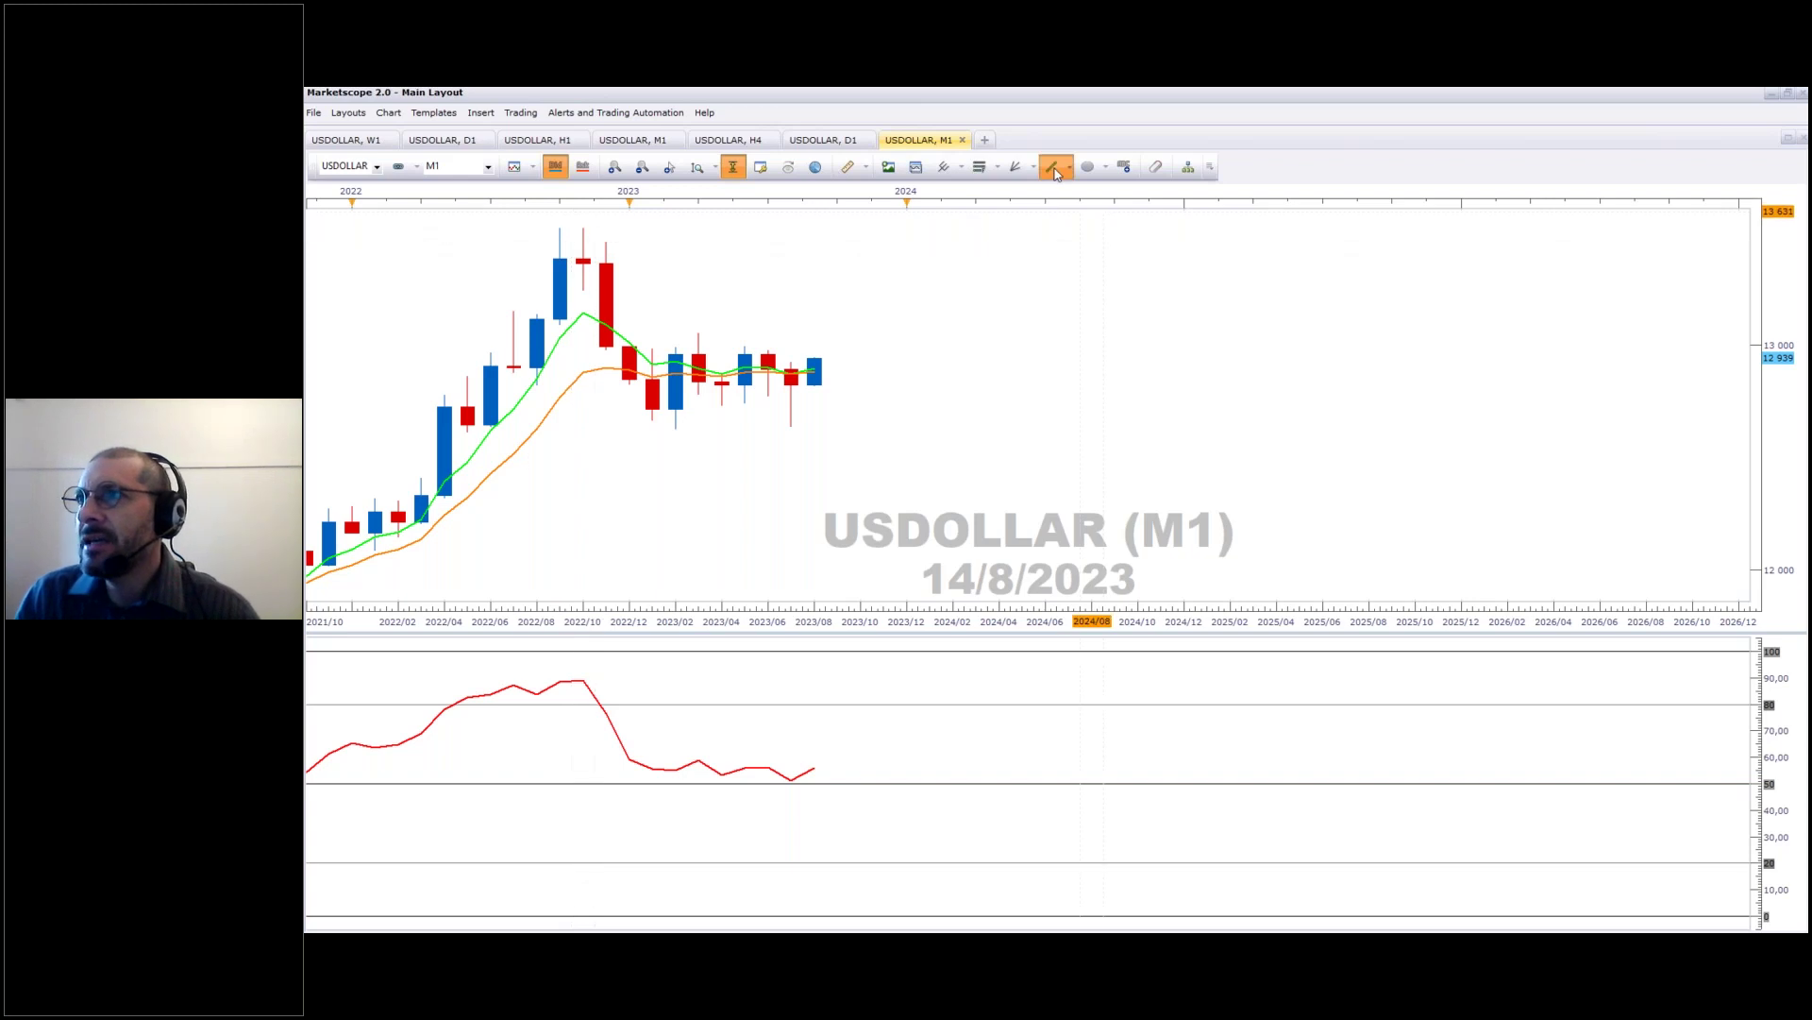
pyautogui.moveTo(627, 379); pyautogui.dragTo(908, 380)
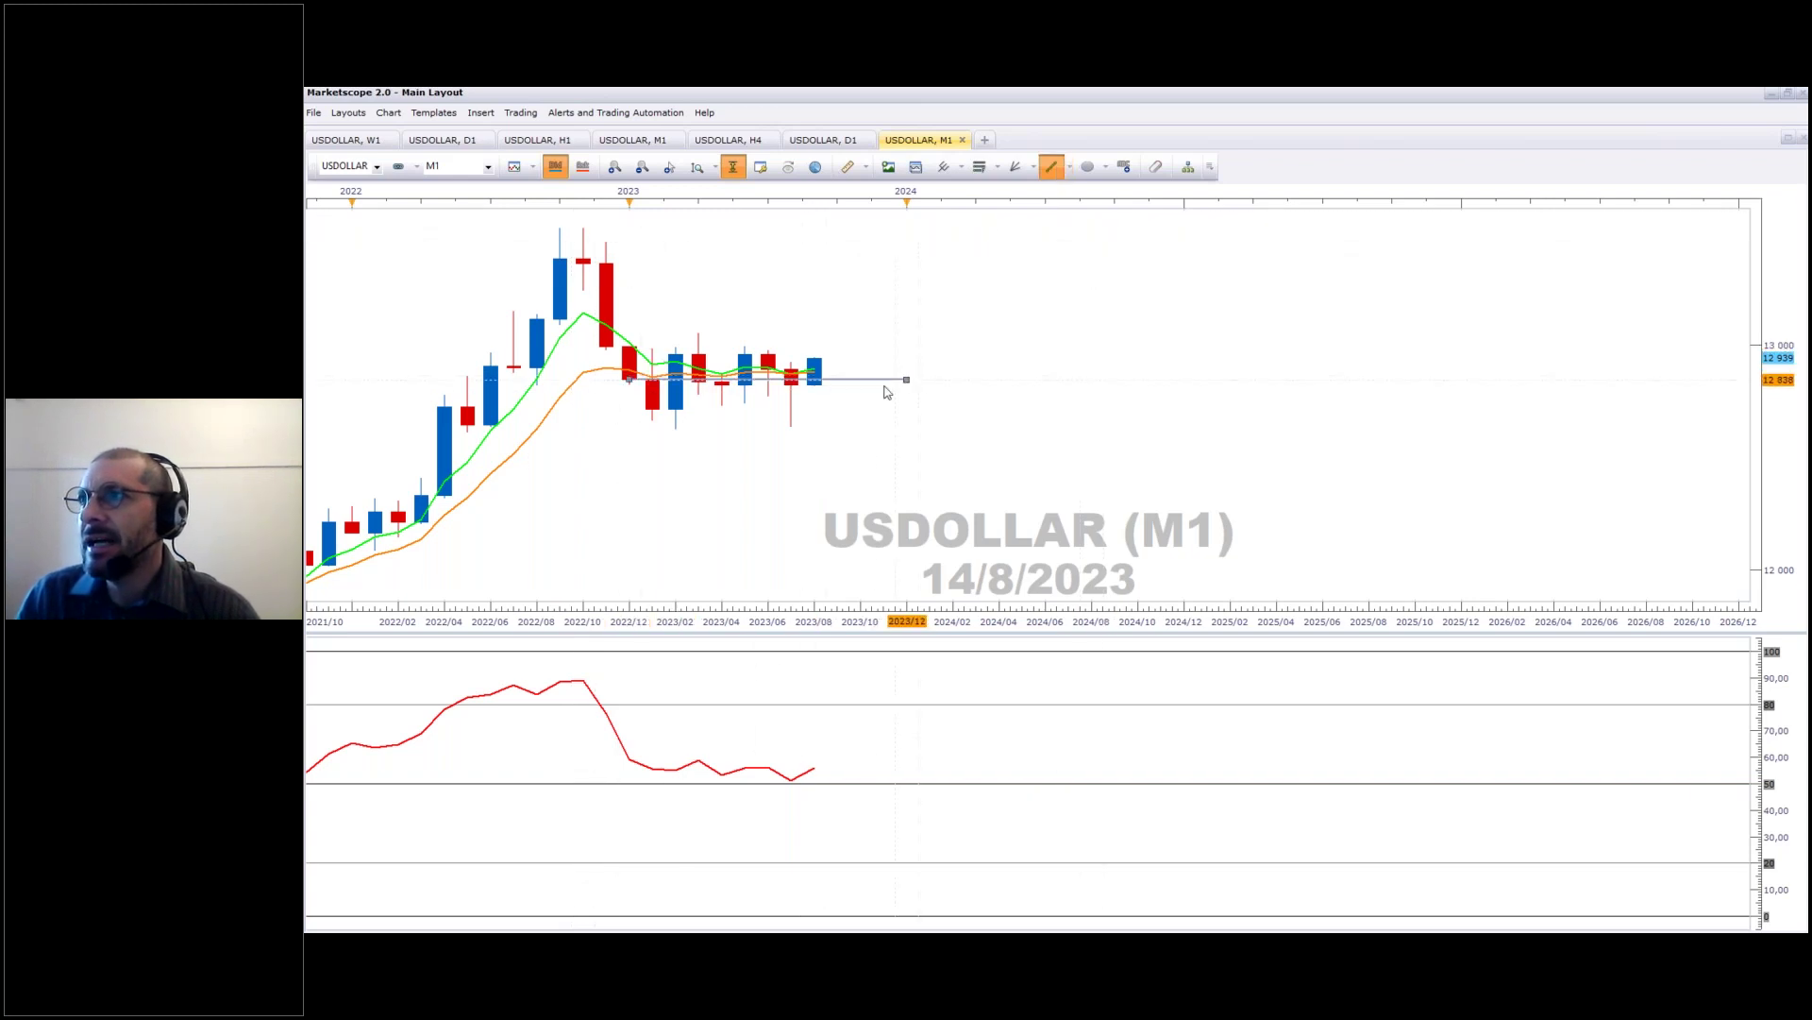
pyautogui.click(955, 575)
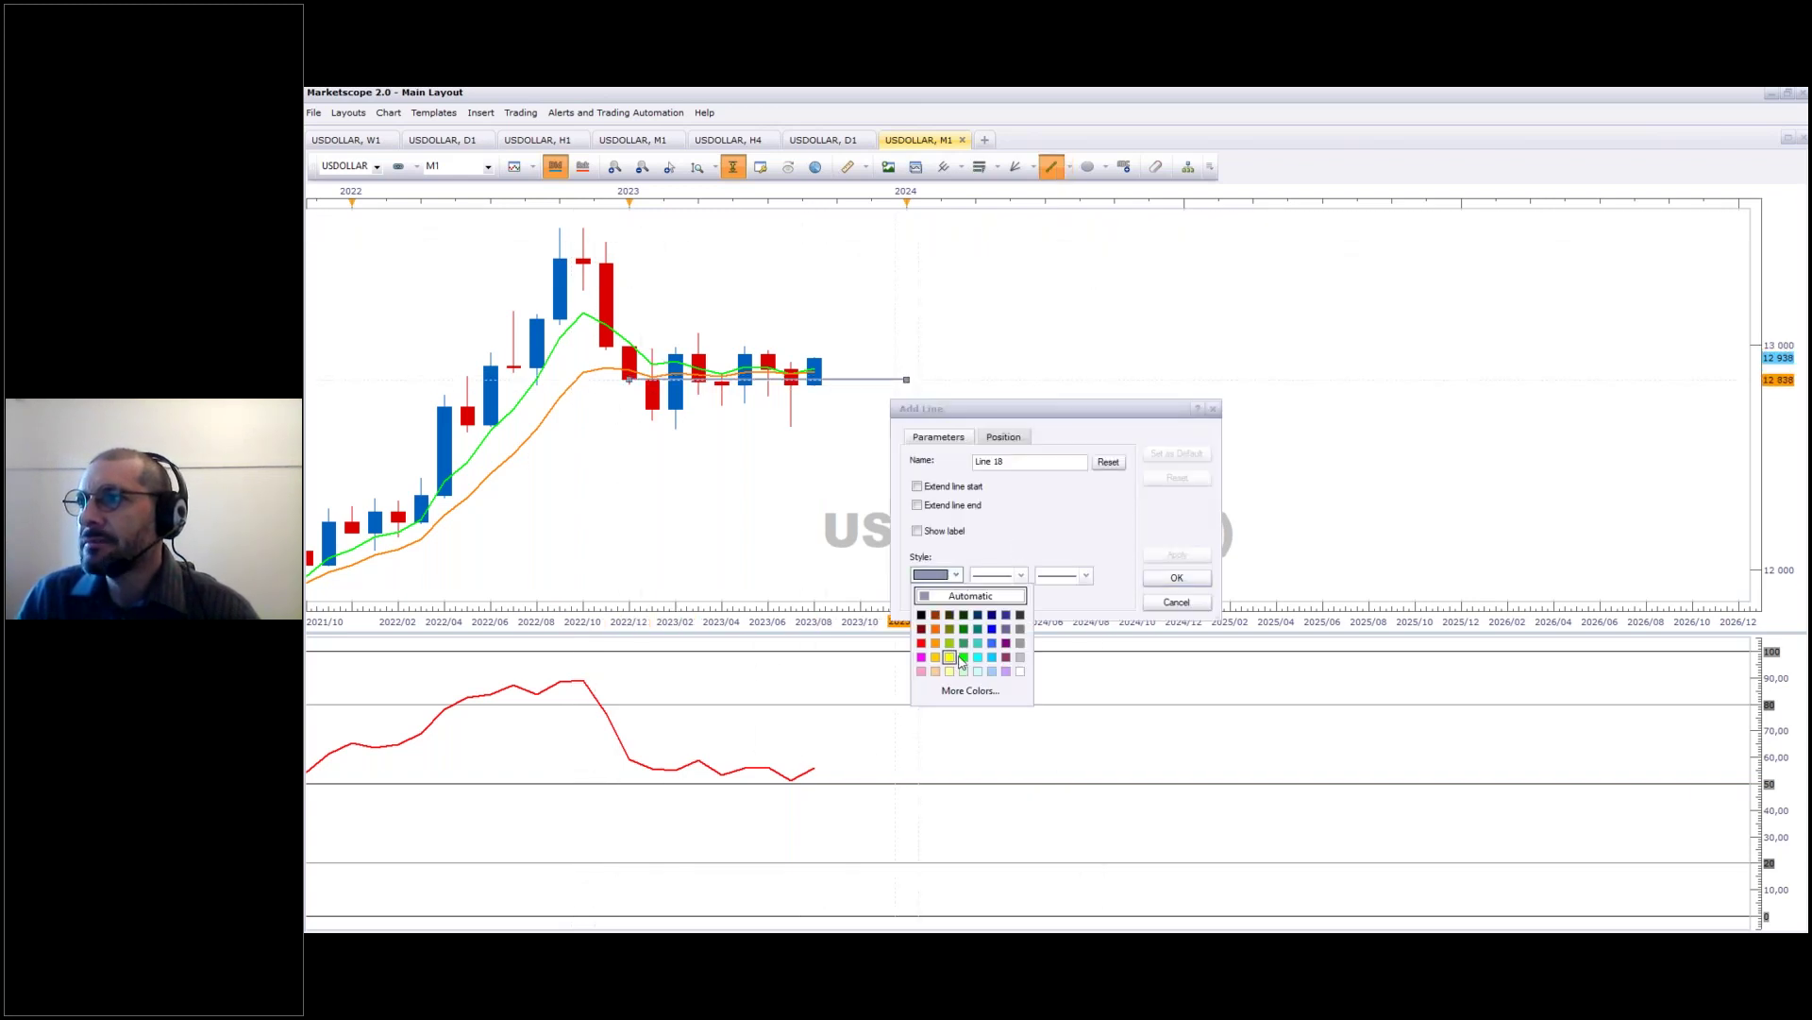
pyautogui.click(964, 657)
pyautogui.click(1085, 576)
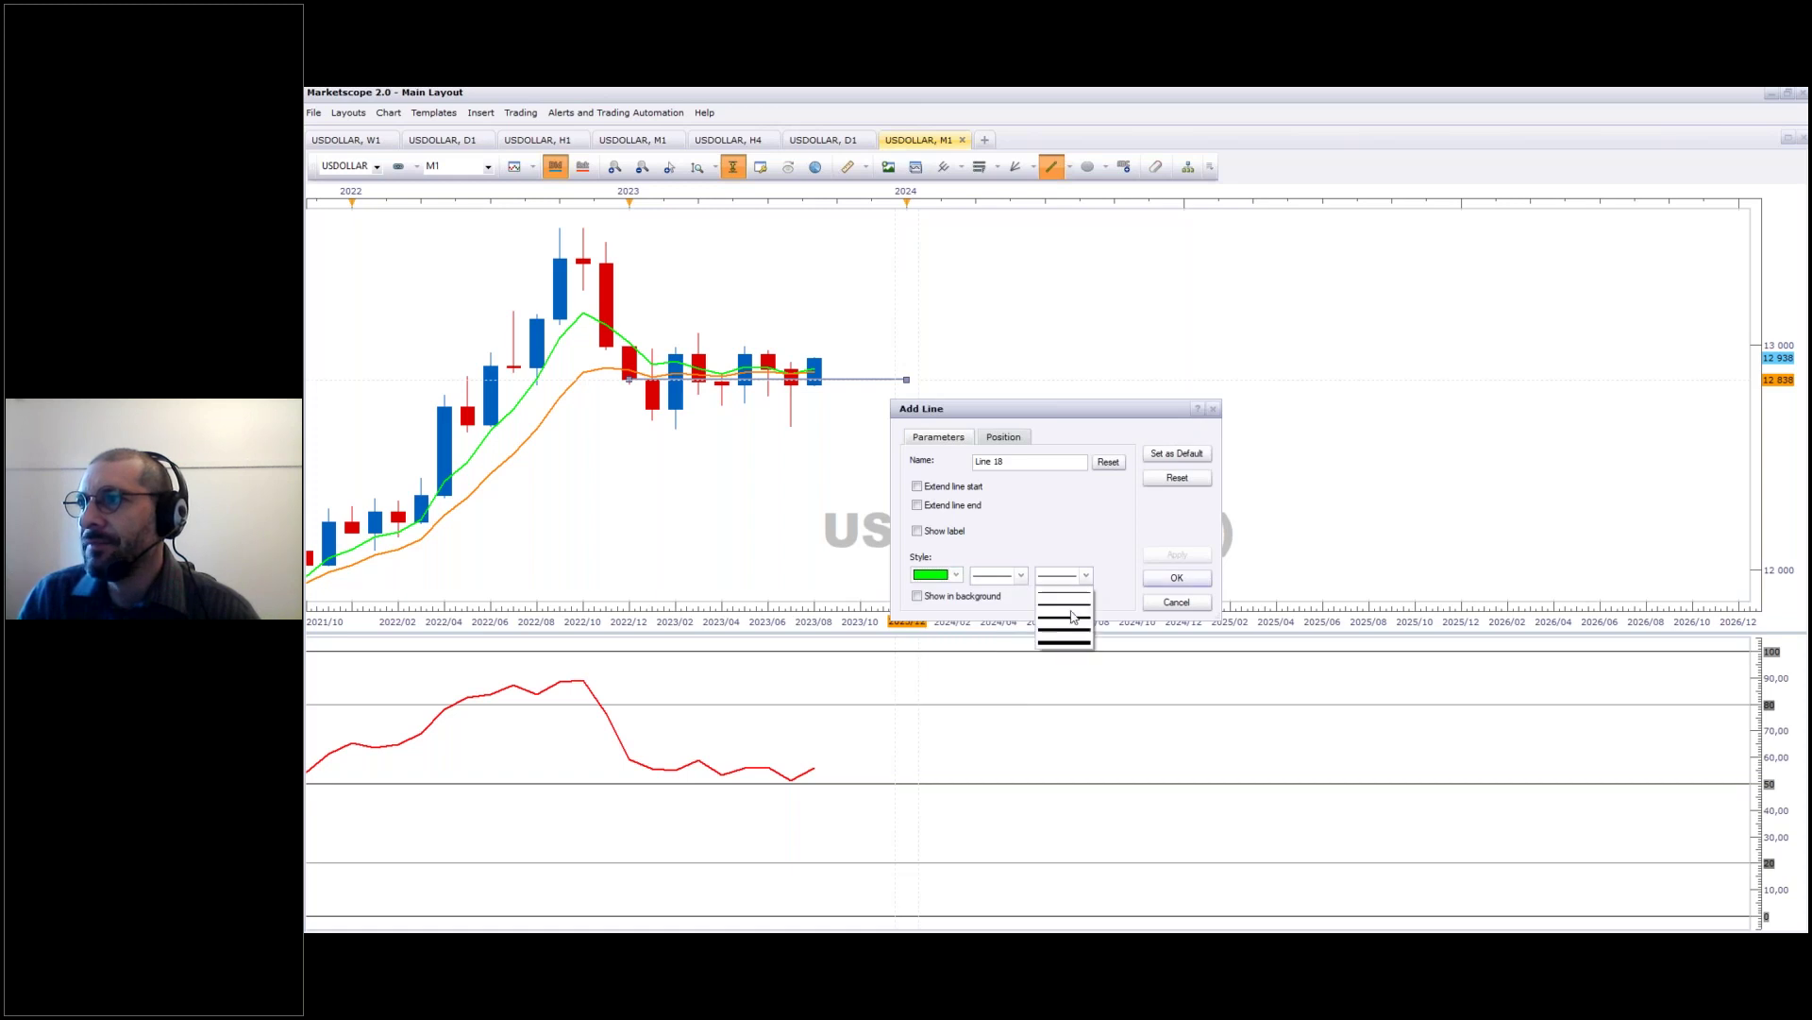
pyautogui.click(1076, 620)
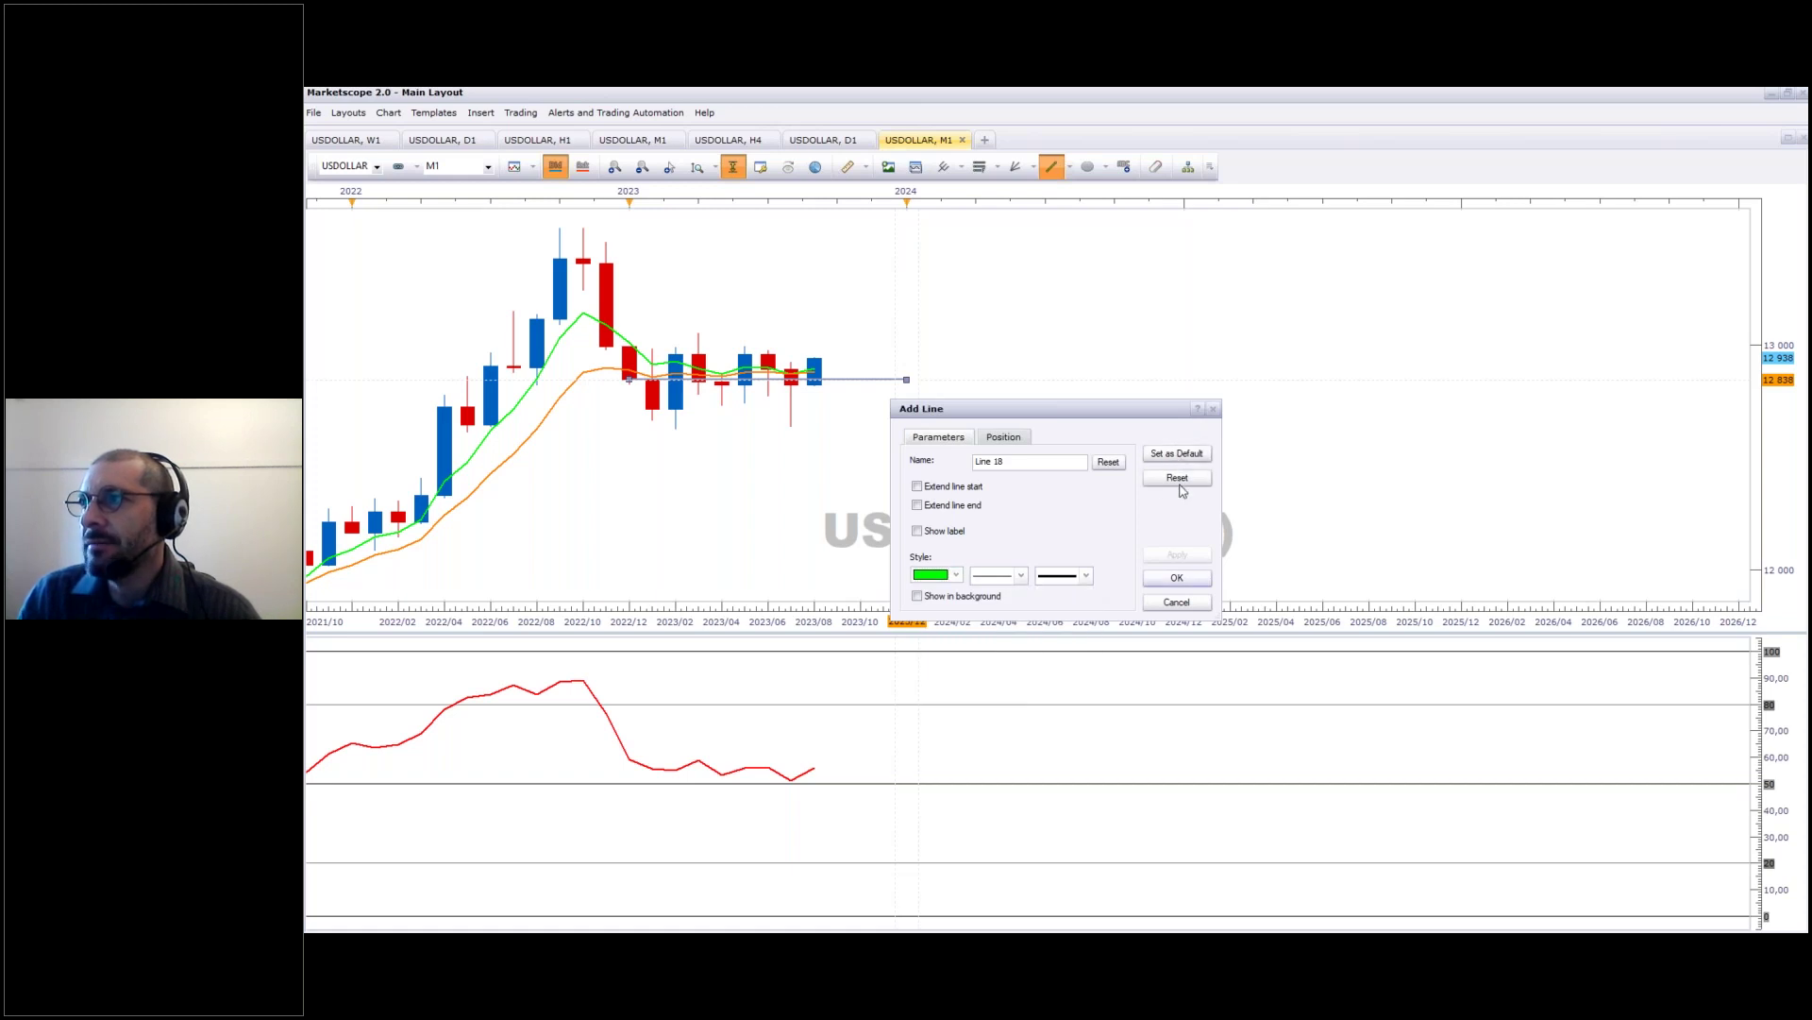
pyautogui.click(1177, 454)
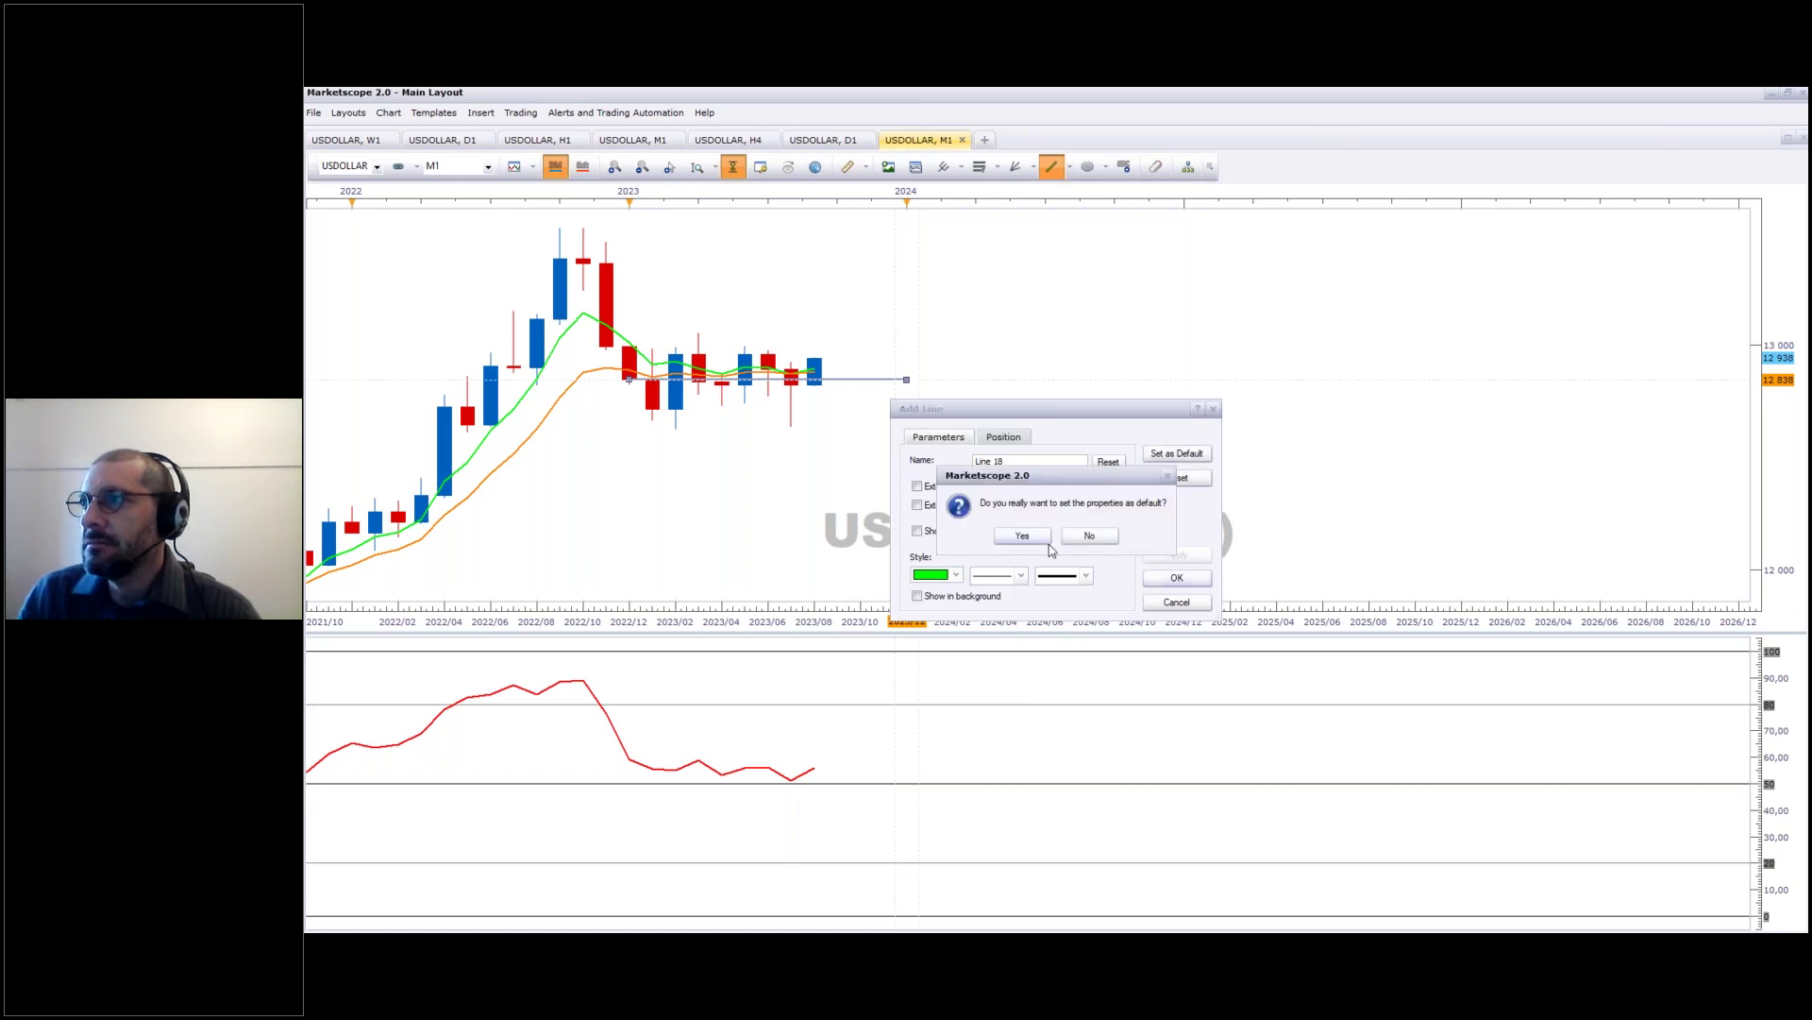
pyautogui.click(1027, 546)
pyautogui.click(1171, 580)
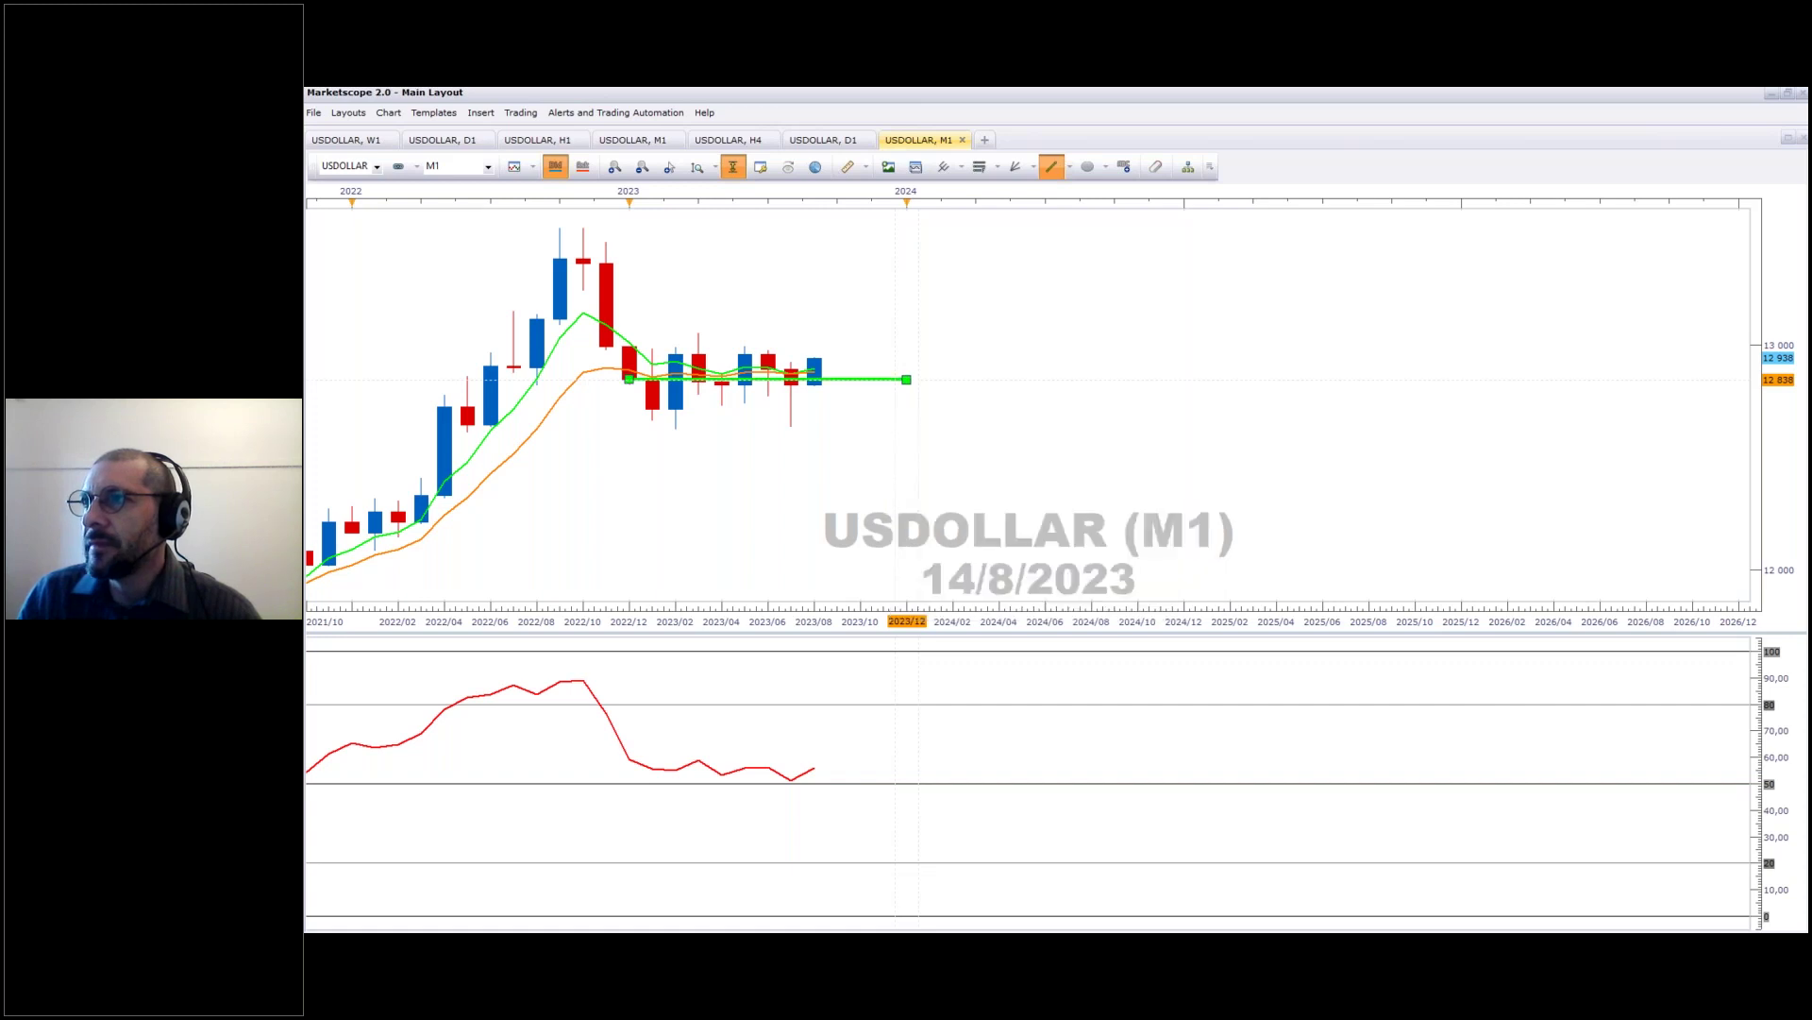
# Step: Replace the long green line with a shorter horizontal one at about 12 925, running from July to October 2023
pyautogui.click(871, 381)
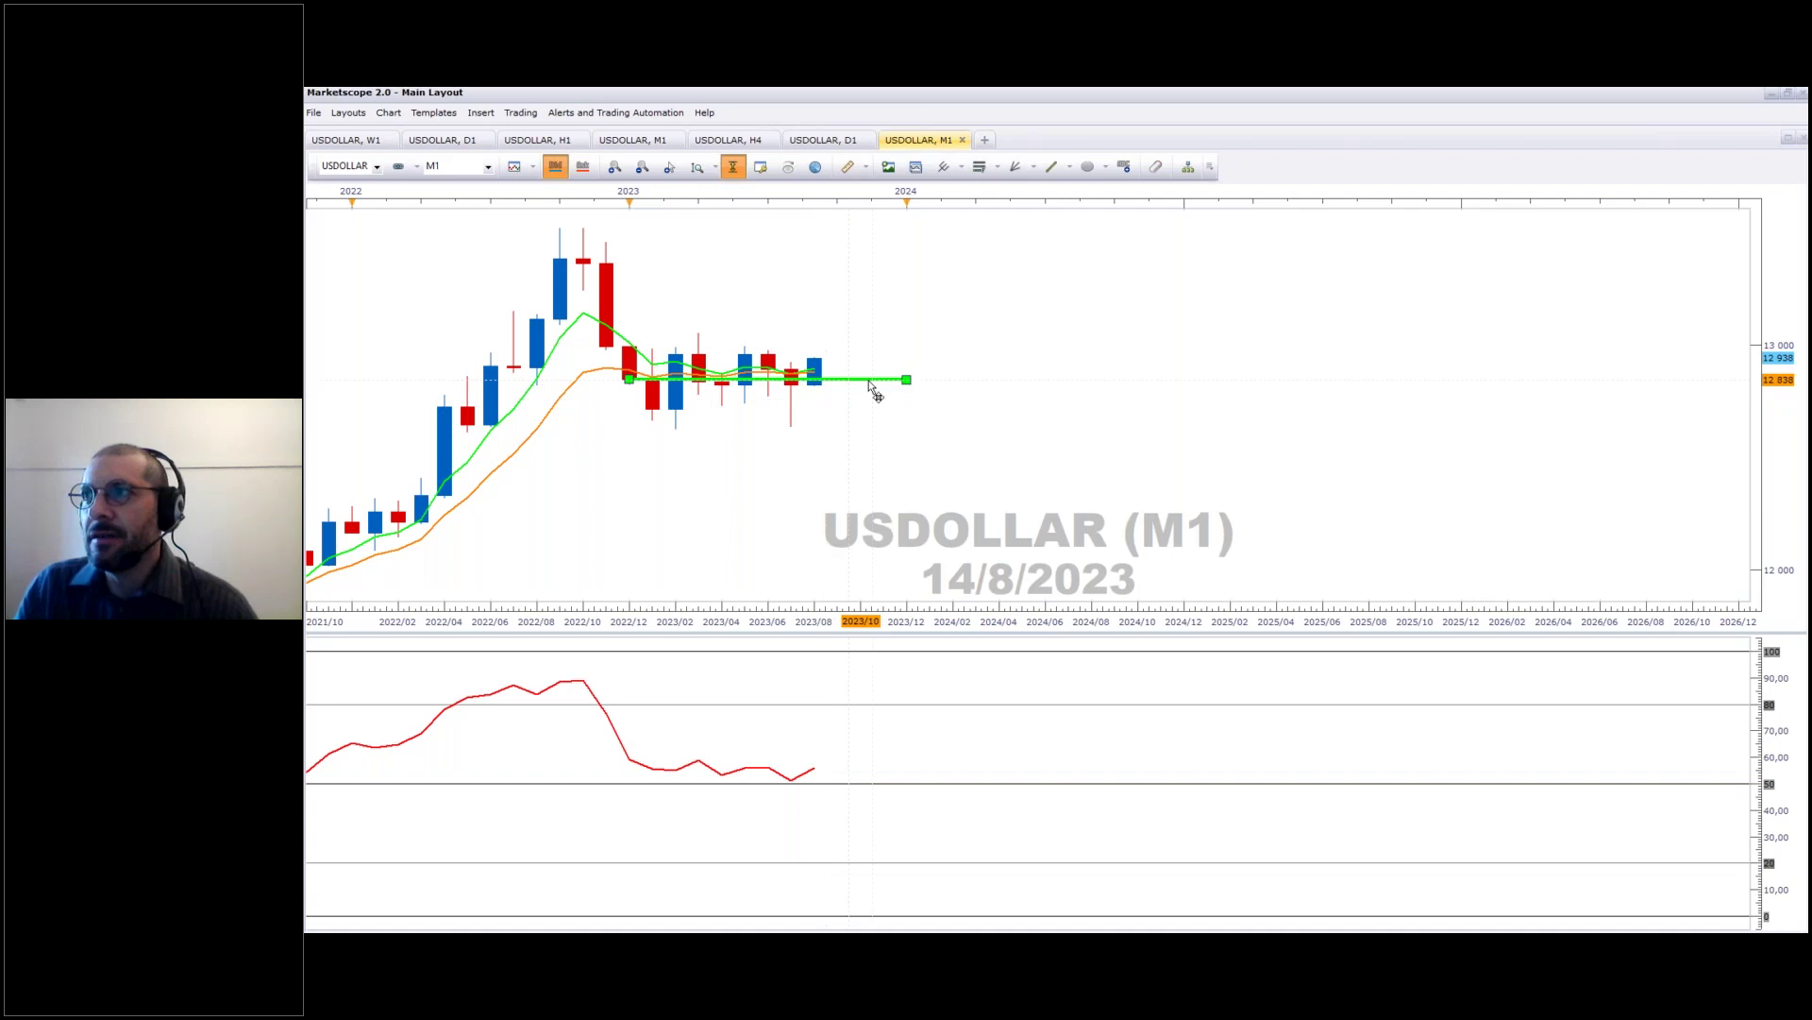
pyautogui.press('Delete')
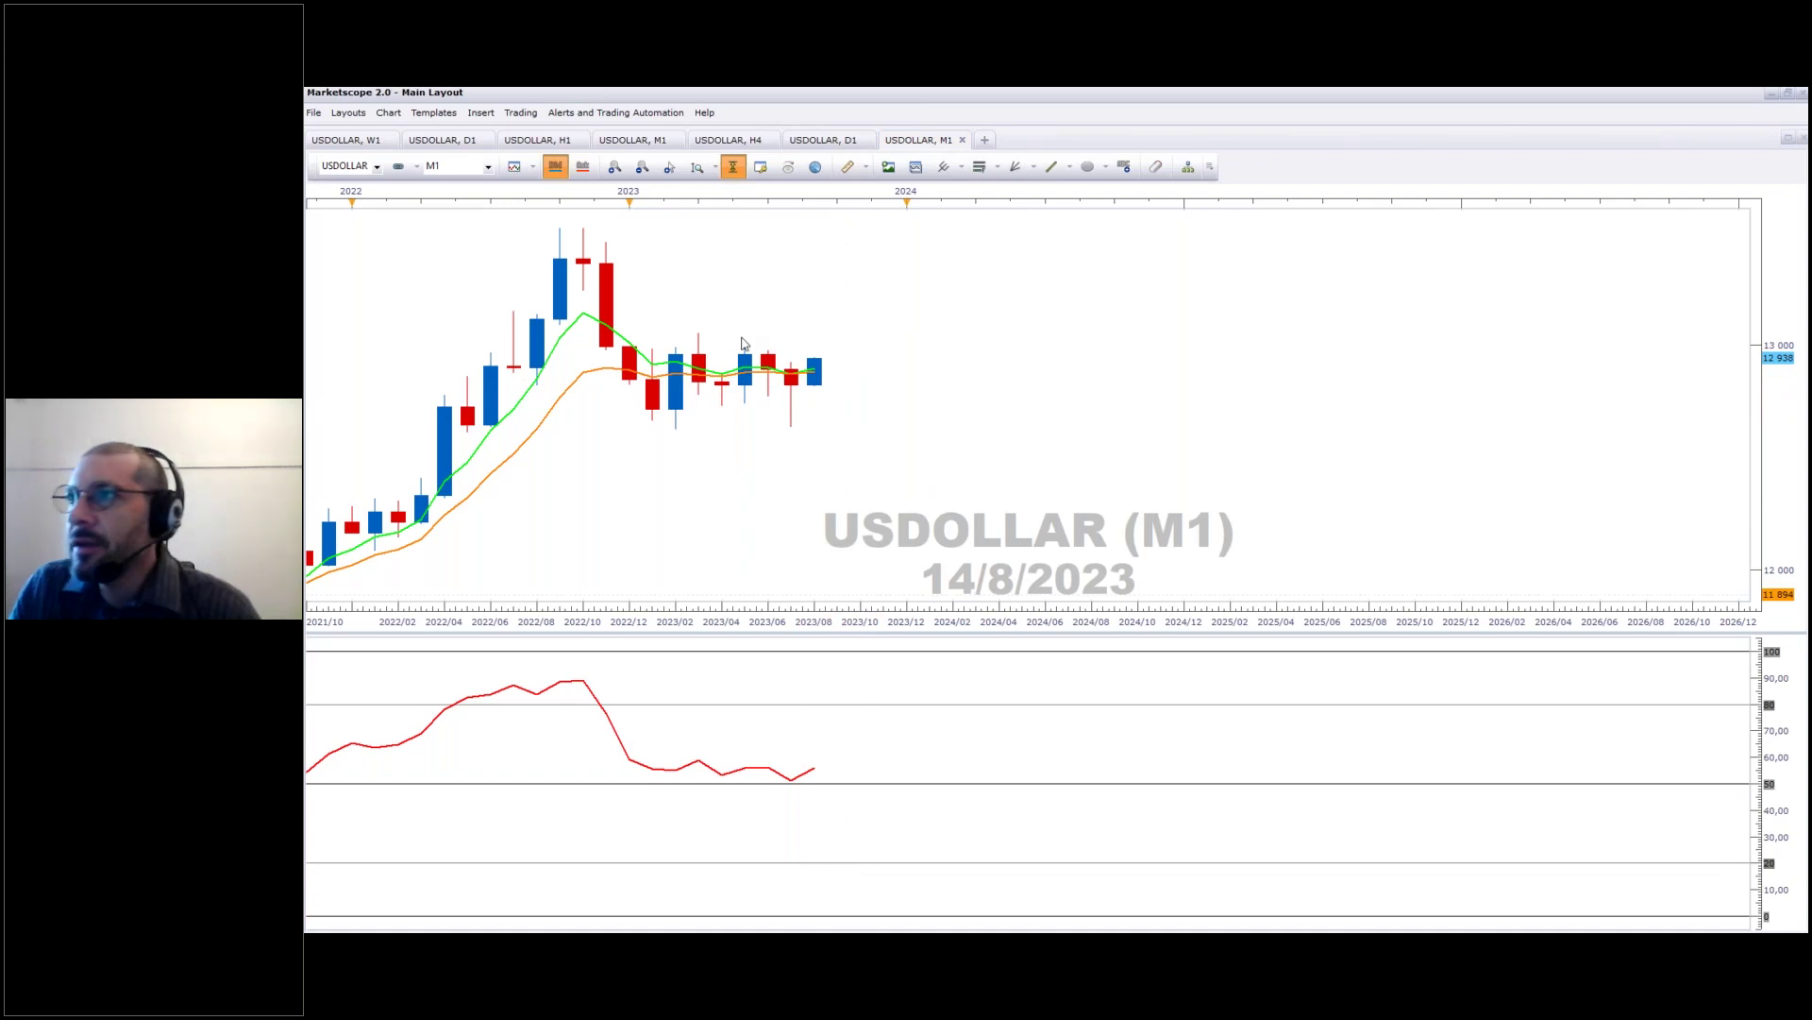
pyautogui.scroll(2, 791, 406)
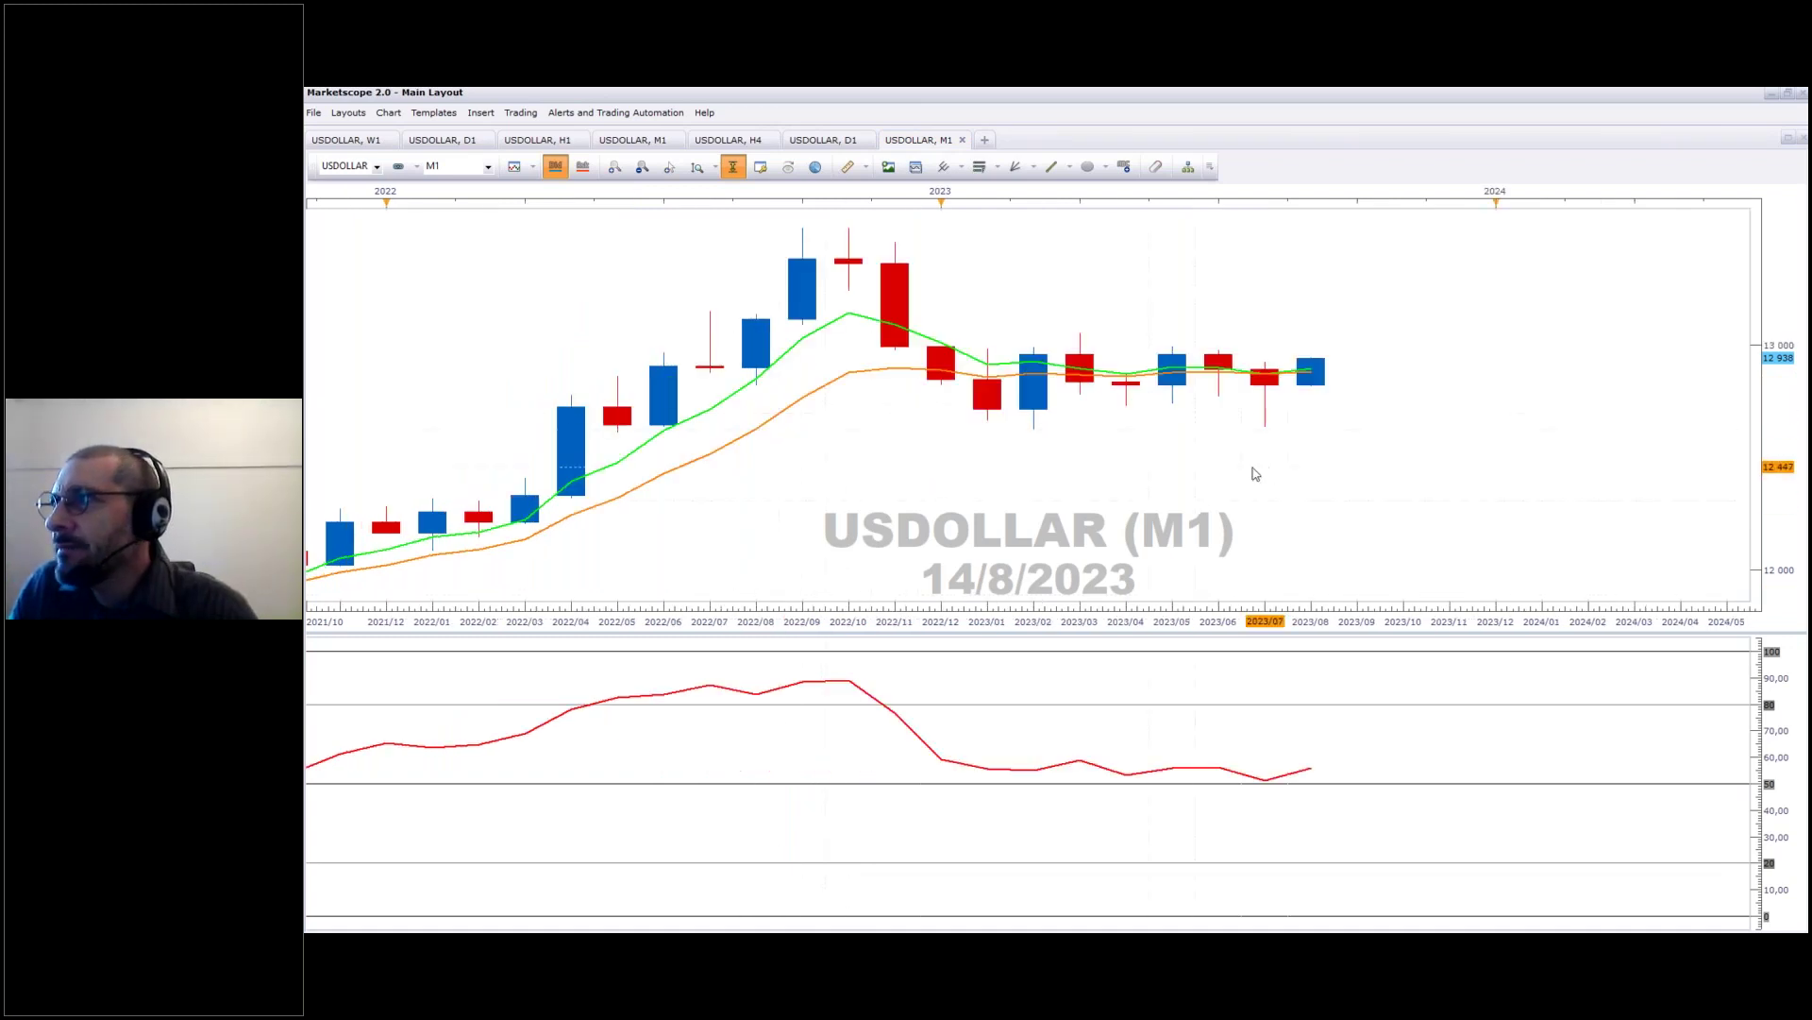
pyautogui.moveTo(1255, 474); pyautogui.dragTo(874, 478)
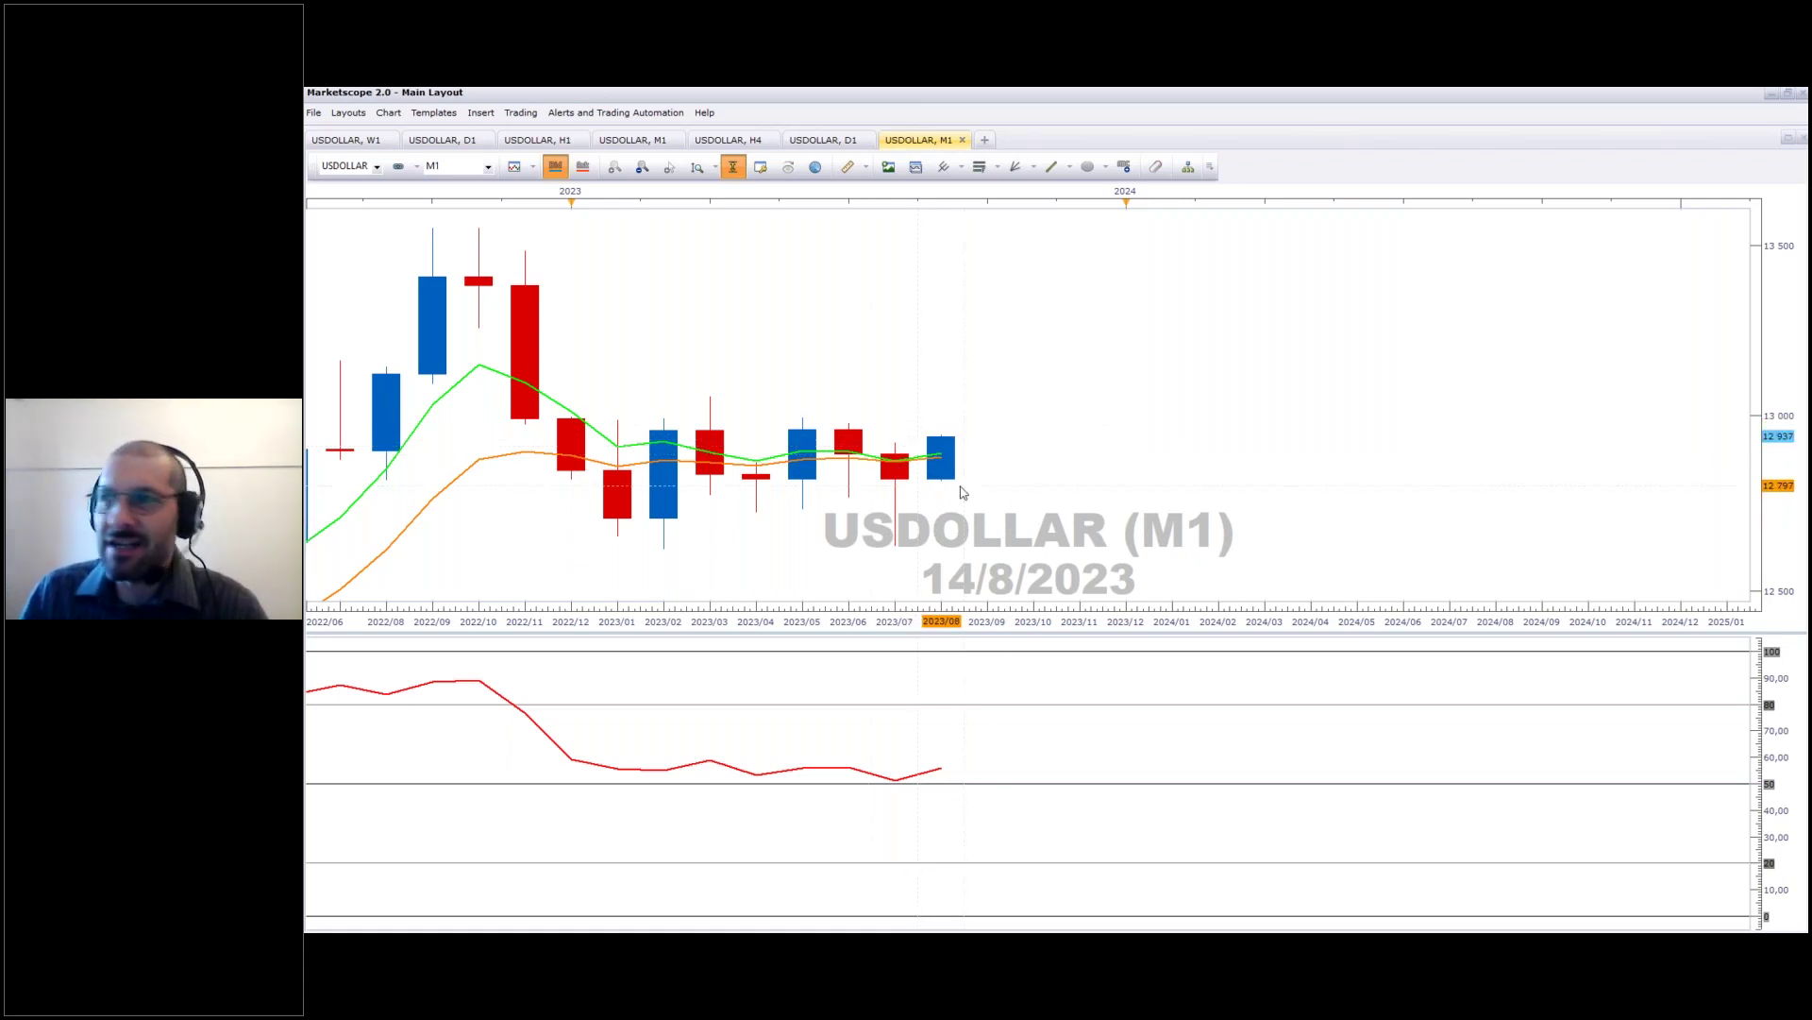
pyautogui.click(1055, 177)
pyautogui.moveTo(895, 441); pyautogui.dragTo(1033, 442)
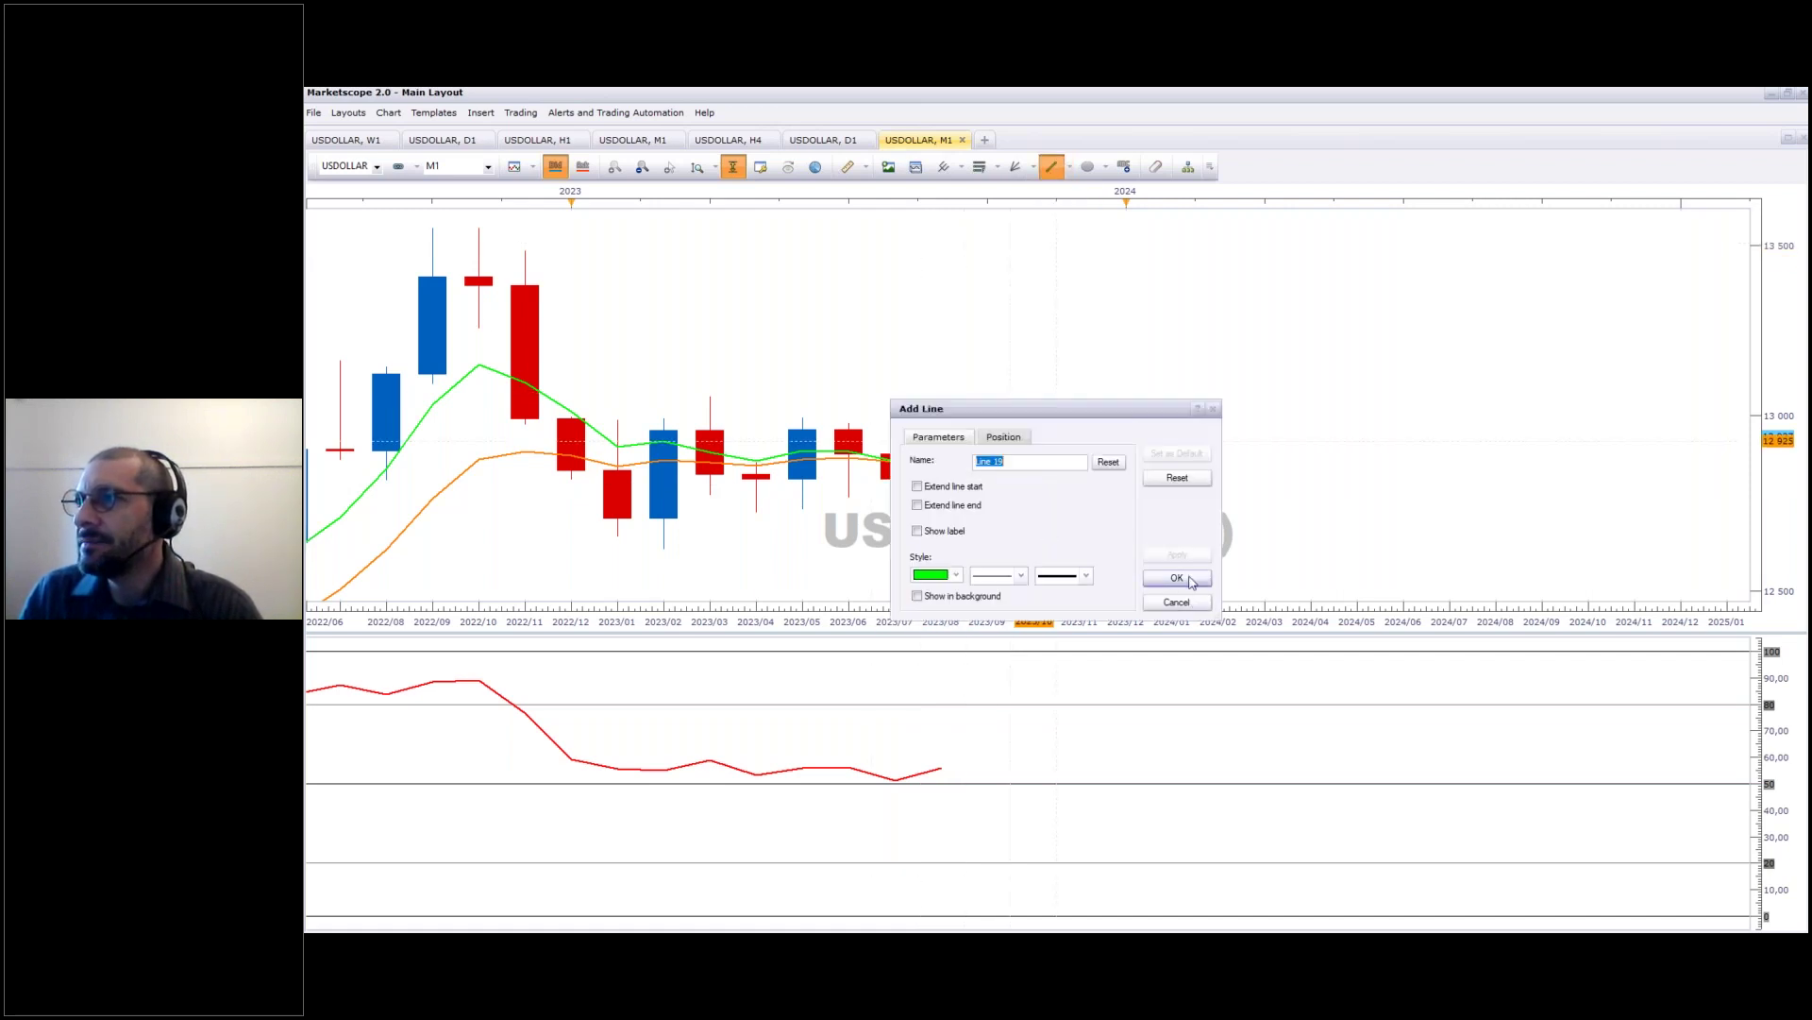
pyautogui.click(1184, 577)
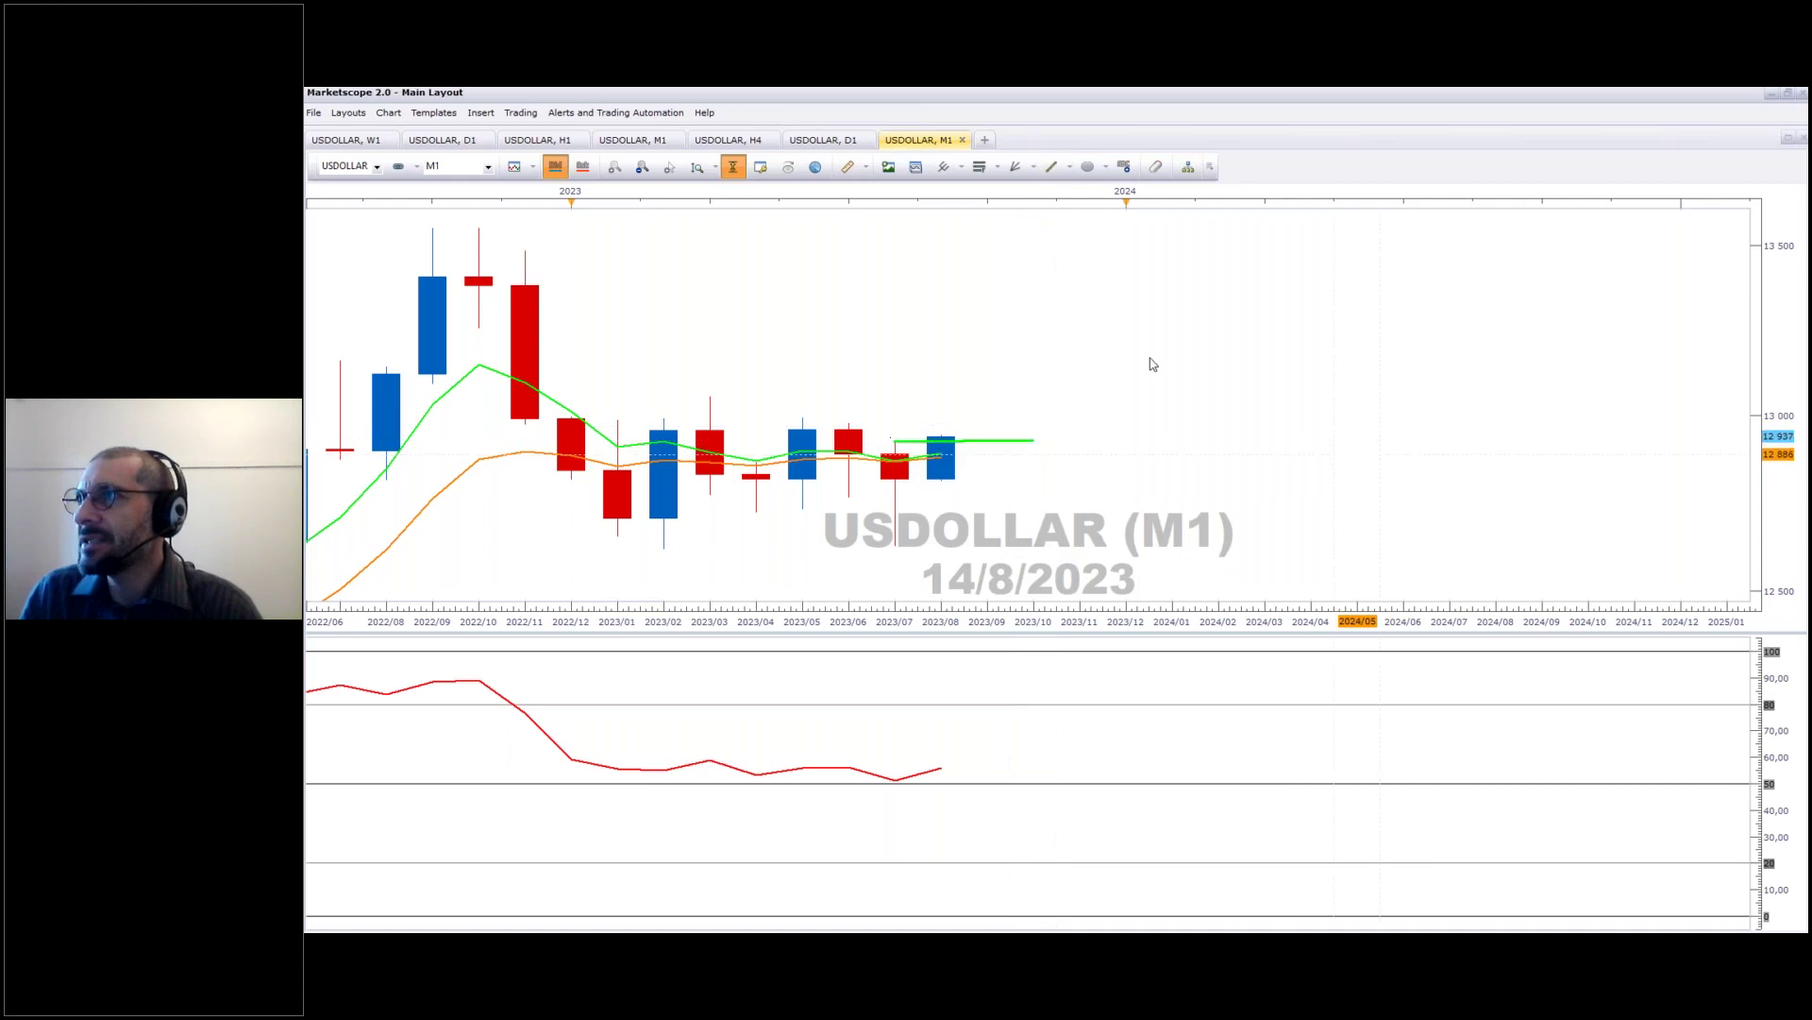
pyautogui.click(1105, 168)
pyautogui.moveTo(1142, 220)
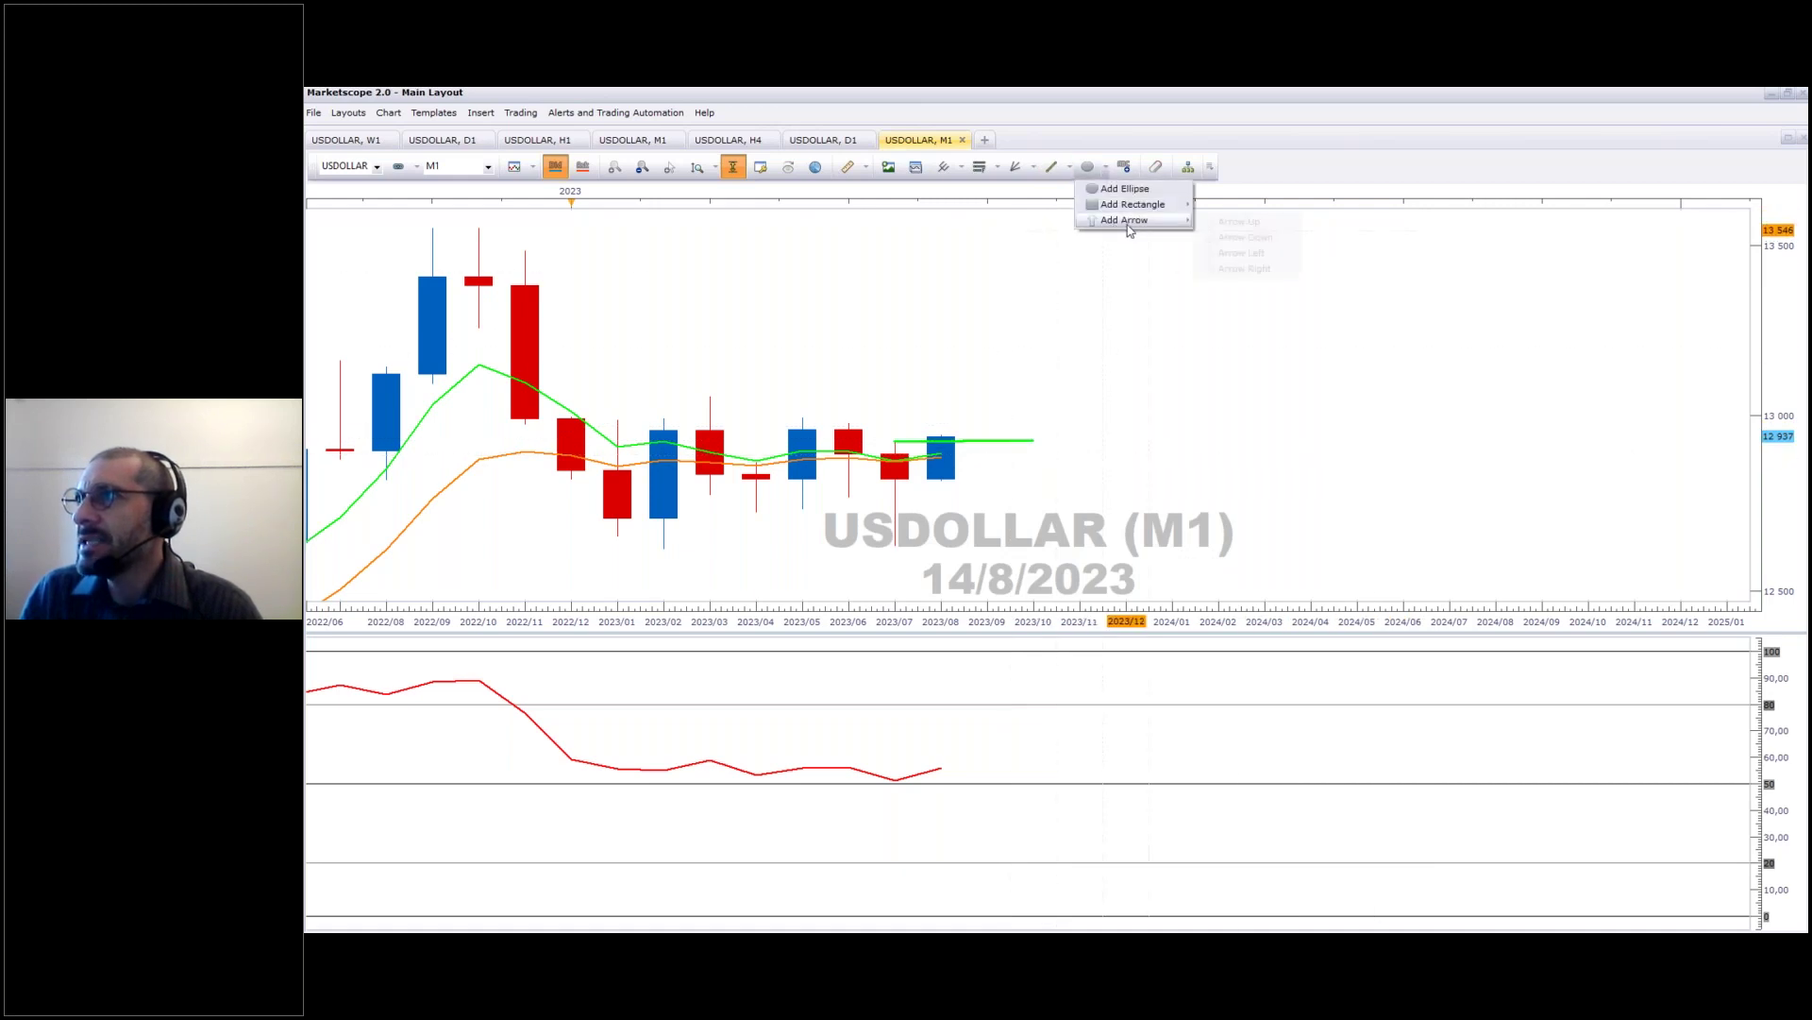
pyautogui.click(1220, 237)
pyautogui.moveTo(898, 556); pyautogui.dragTo(850, 583)
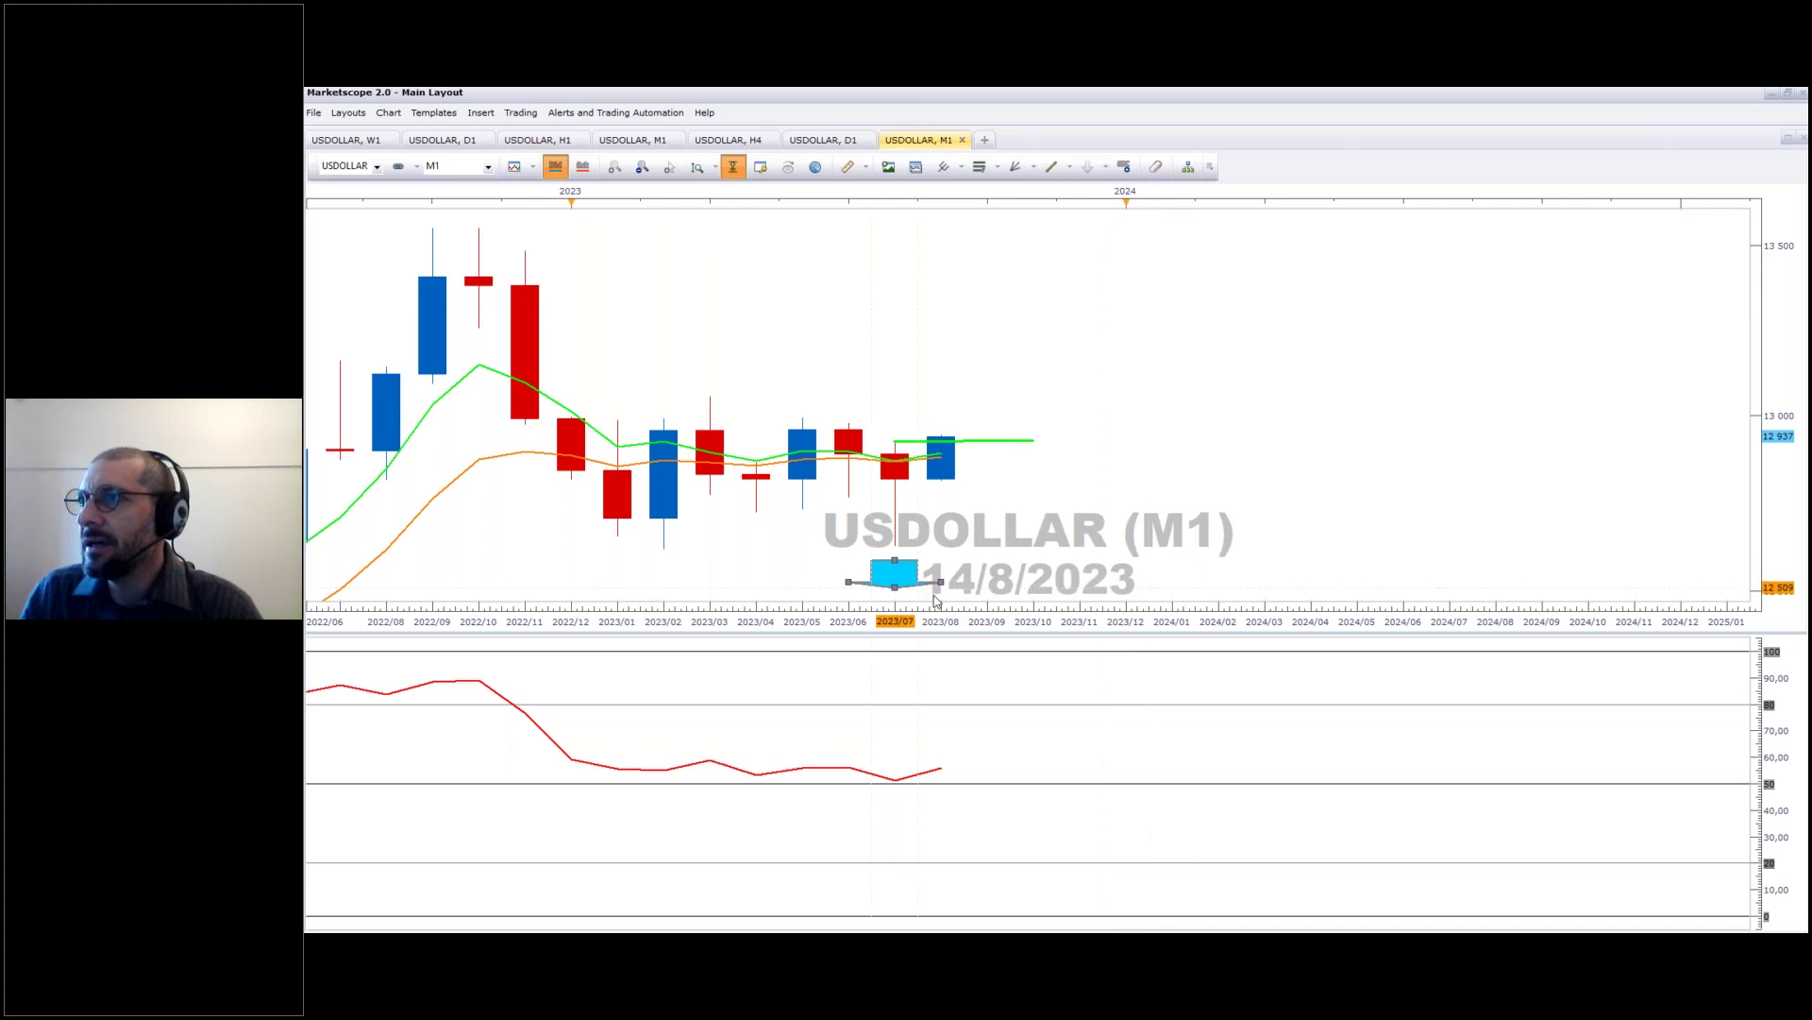
pyautogui.click(1174, 627)
# Step: Add an up arrow shape below the lower wick of the July 2023 candle
pyautogui.click(1106, 168)
pyautogui.moveTo(1128, 220)
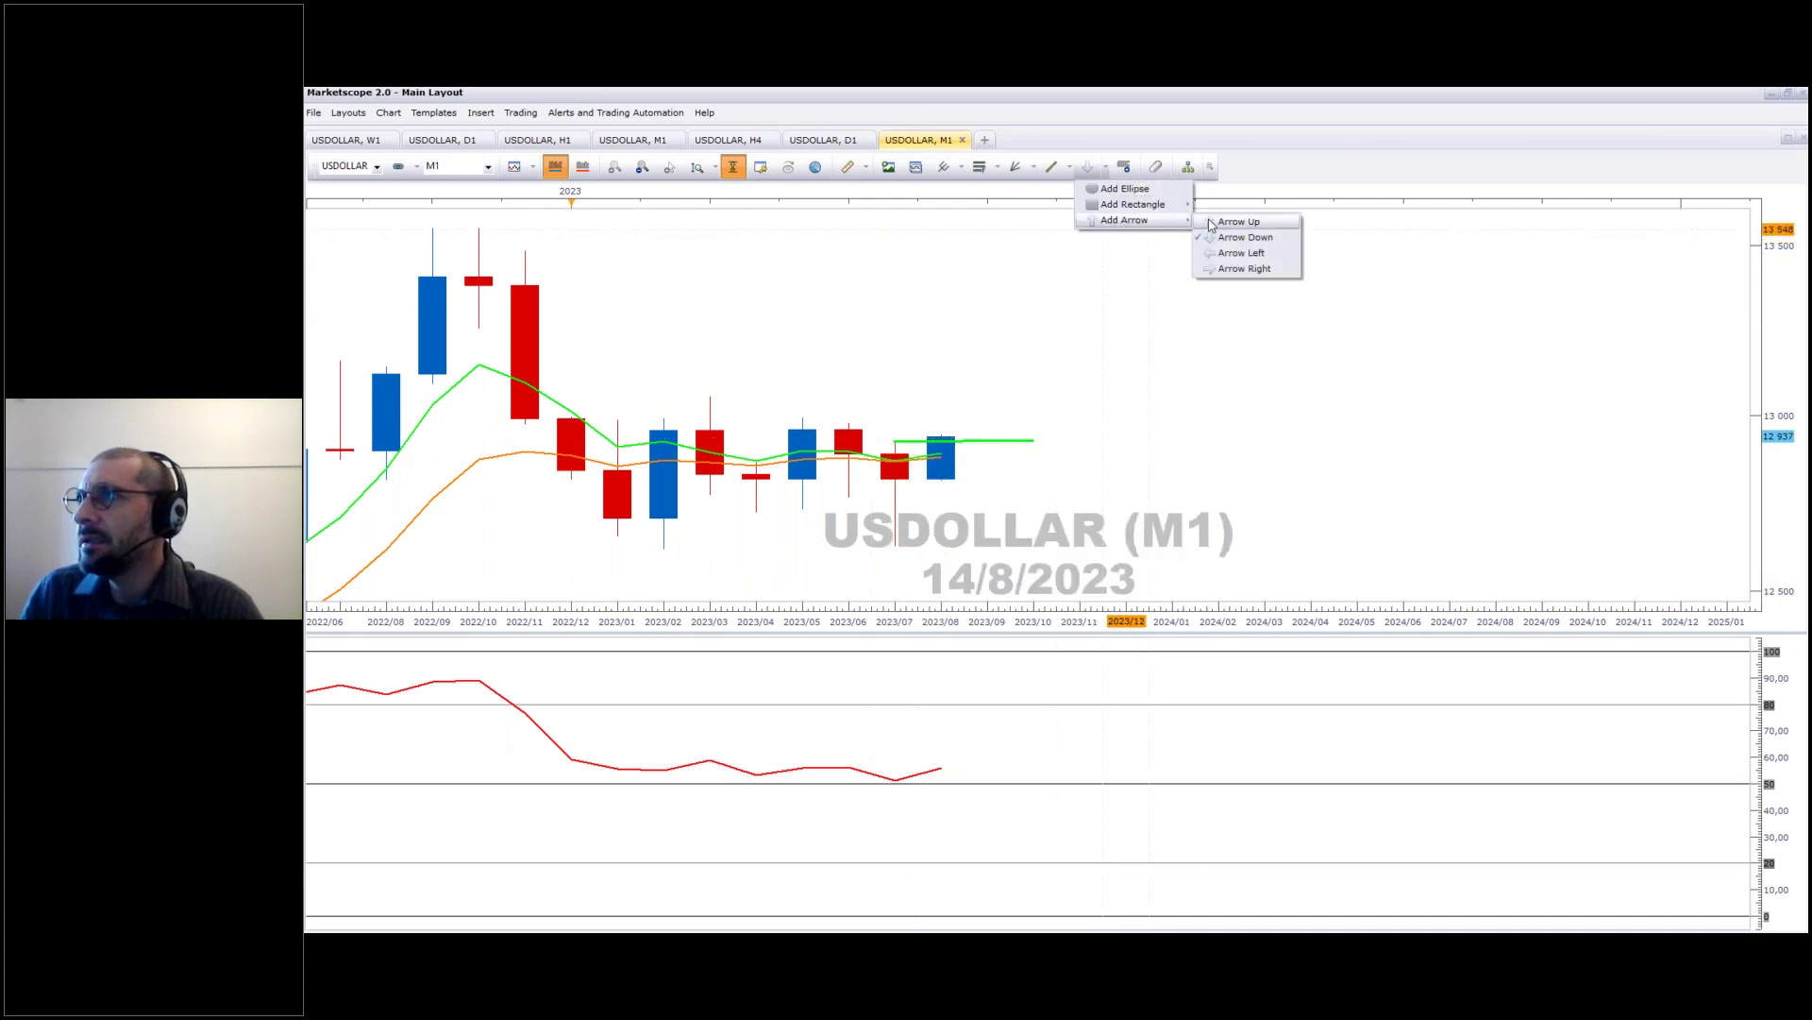
pyautogui.click(1214, 224)
pyautogui.moveTo(893, 551)
pyautogui.mouseDown()
pyautogui.moveTo(903, 574)
pyautogui.moveTo(878, 585)
pyautogui.mouseUp()
pyautogui.click(1174, 602)
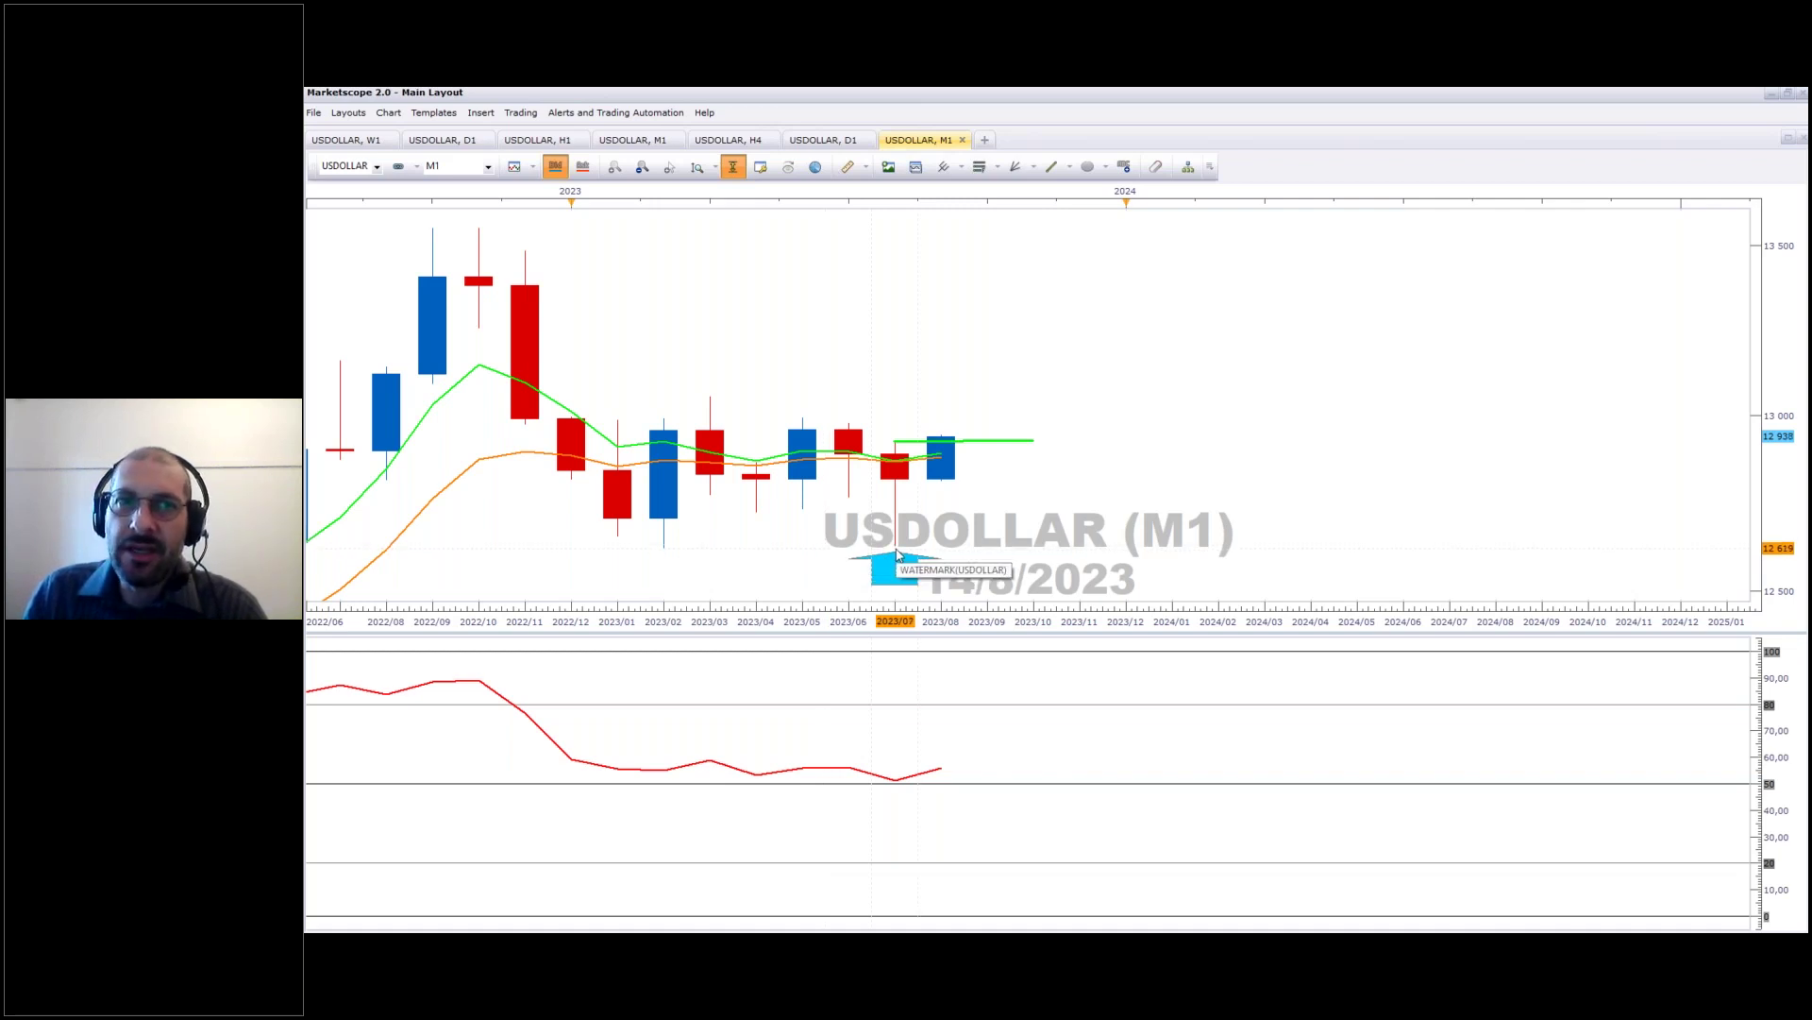
# Step: Reposition the blue up arrow so its tip sits just under the low of the July 2023 candle
pyautogui.moveTo(899, 569)
pyautogui.mouseDown()
pyautogui.moveTo(896, 505)
pyautogui.moveTo(898, 552)
pyautogui.moveTo(898, 505)
pyautogui.moveTo(949, 438)
pyautogui.moveTo(946, 503)
pyautogui.moveTo(947, 435)
pyautogui.moveTo(944, 507)
pyautogui.moveTo(894, 589)
pyautogui.mouseUp()
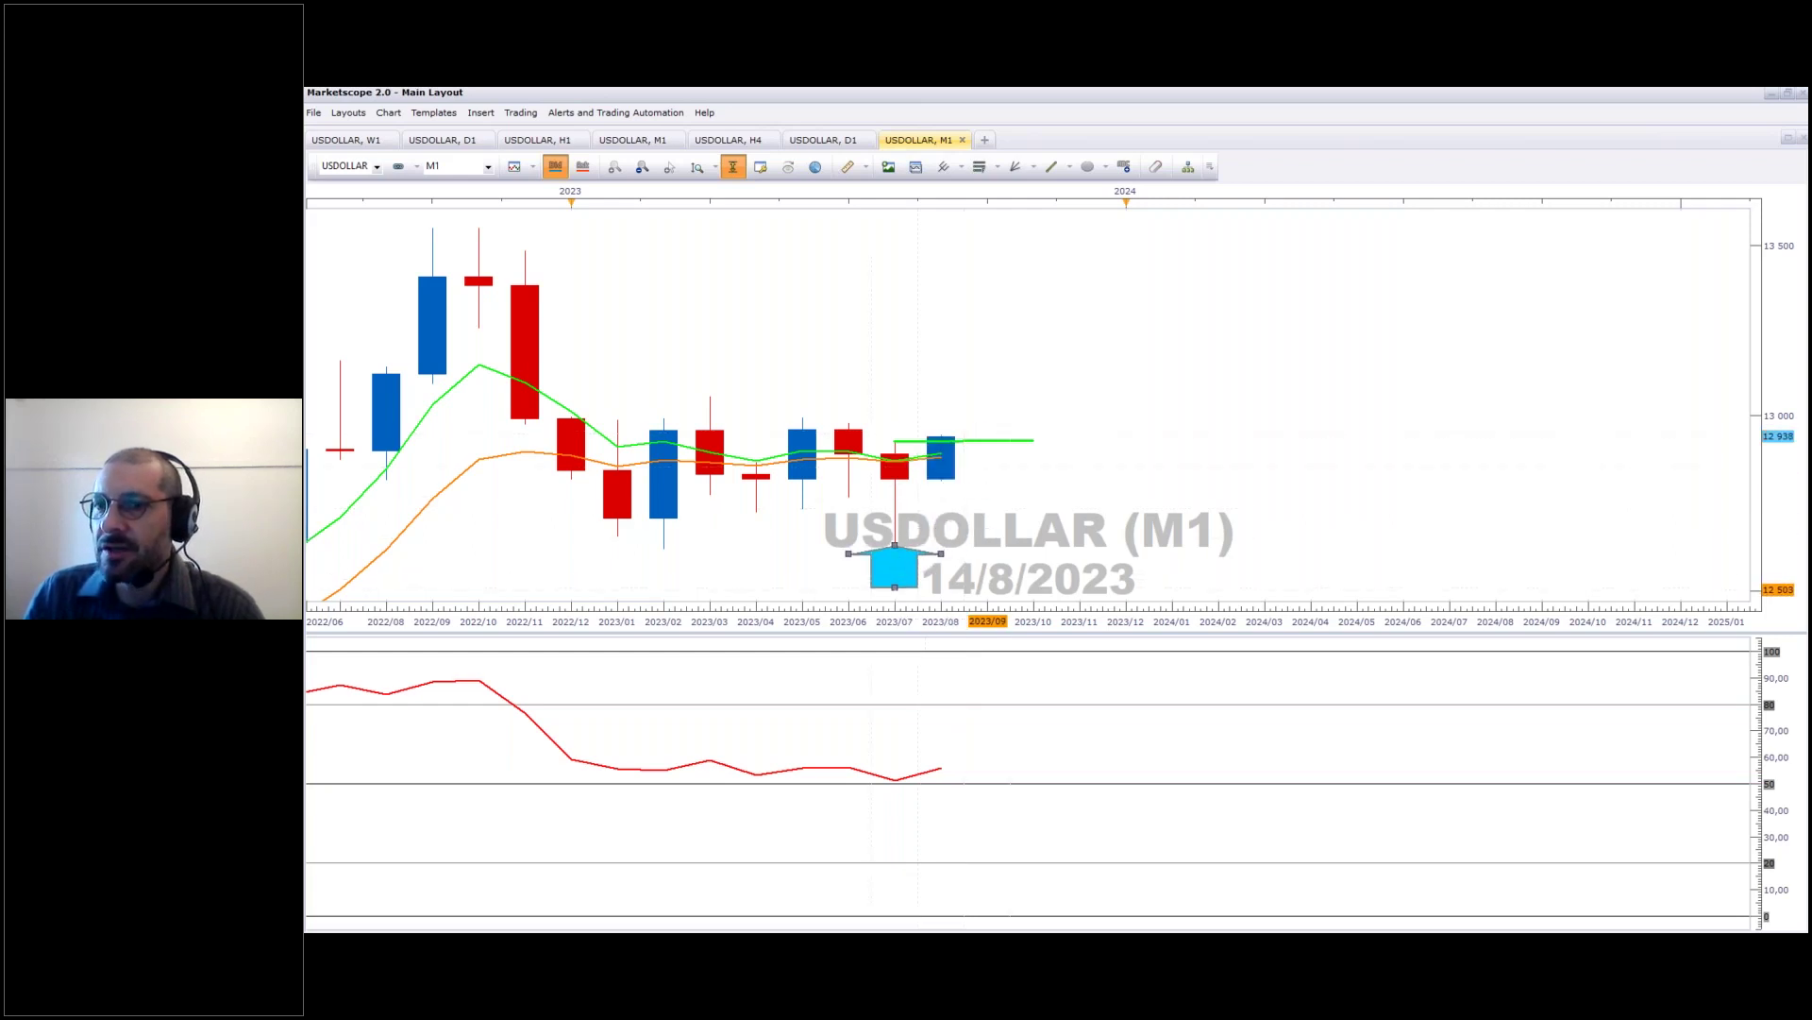
pyautogui.click(1074, 594)
pyautogui.moveTo(909, 560)
pyautogui.mouseDown()
pyautogui.moveTo(910, 478)
pyautogui.moveTo(937, 481)
pyautogui.moveTo(905, 473)
pyautogui.moveTo(927, 472)
pyautogui.mouseUp()
pyautogui.moveTo(903, 462)
pyautogui.mouseDown()
pyautogui.moveTo(933, 468)
pyautogui.moveTo(907, 485)
pyautogui.moveTo(910, 578)
pyautogui.moveTo(849, 528)
pyautogui.moveTo(886, 536)
pyautogui.moveTo(890, 587)
pyautogui.moveTo(944, 524)
pyautogui.moveTo(949, 472)
pyautogui.moveTo(942, 514)
pyautogui.moveTo(944, 491)
pyautogui.moveTo(892, 522)
pyautogui.moveTo(893, 585)
pyautogui.mouseUp()
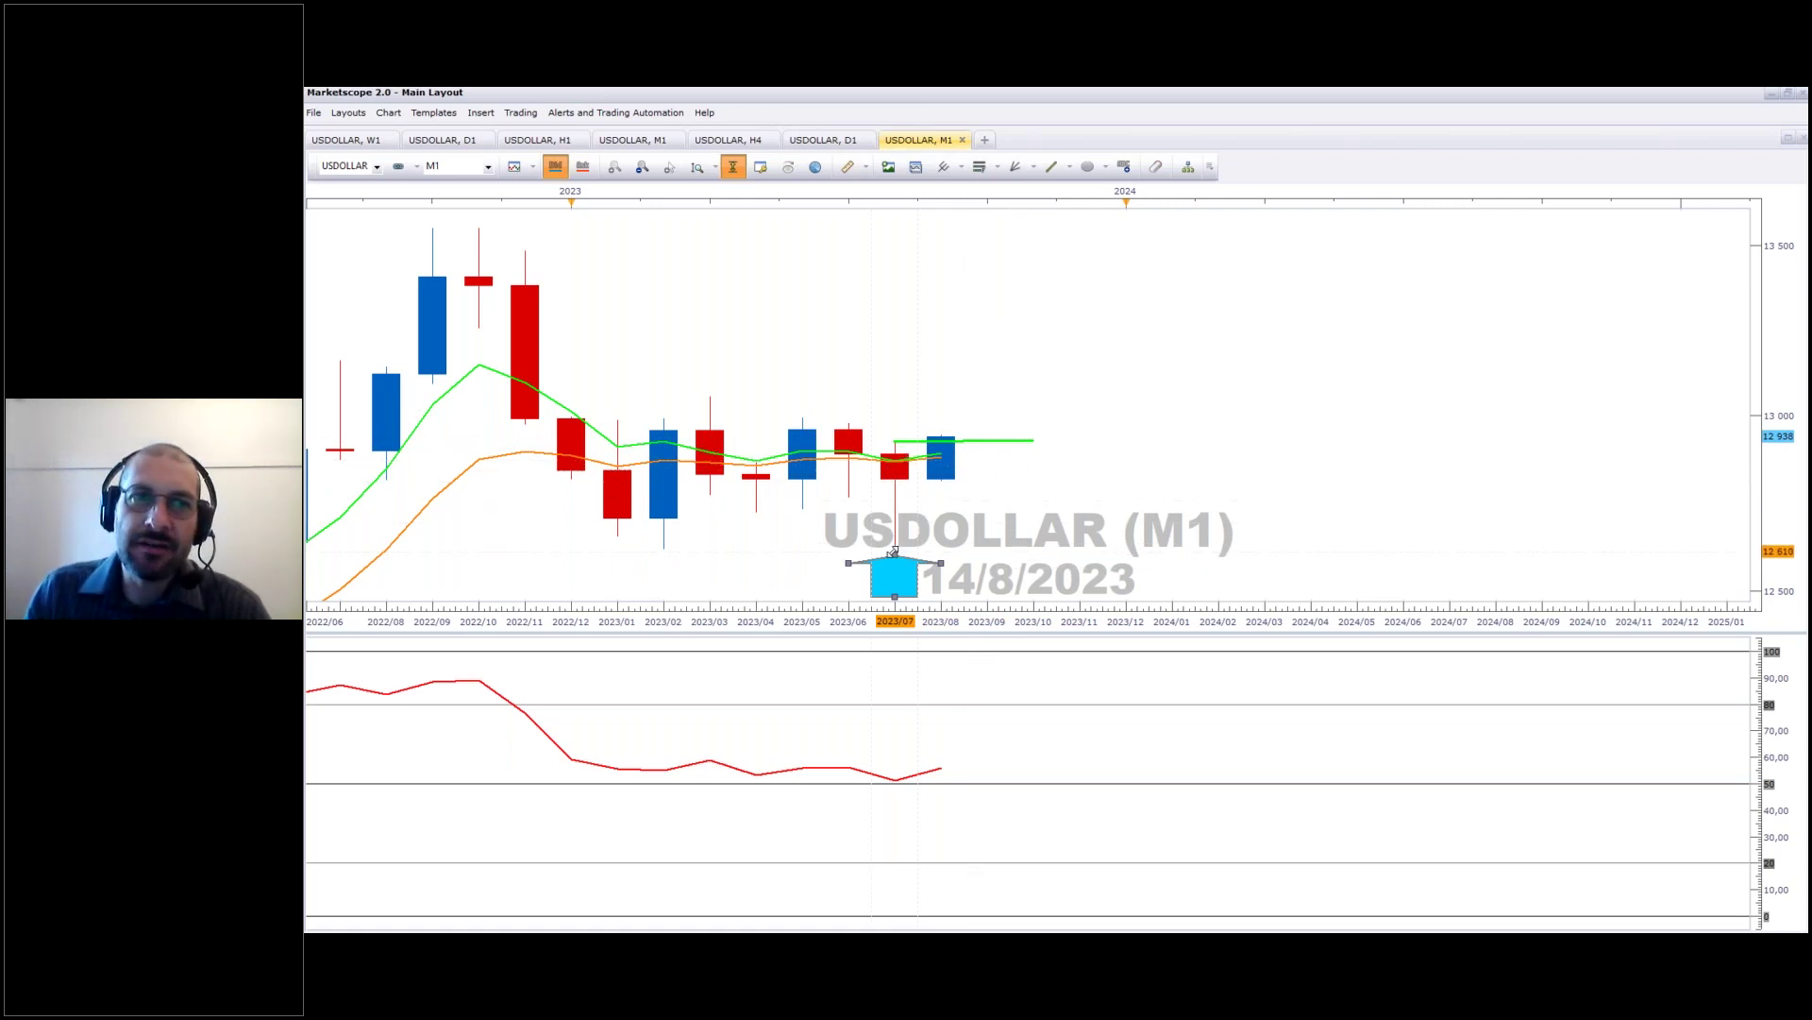
pyautogui.moveTo(896, 578)
pyautogui.mouseDown()
pyautogui.moveTo(897, 526)
pyautogui.moveTo(943, 461)
pyautogui.moveTo(943, 494)
pyautogui.moveTo(950, 455)
pyautogui.moveTo(907, 566)
pyautogui.mouseUp()
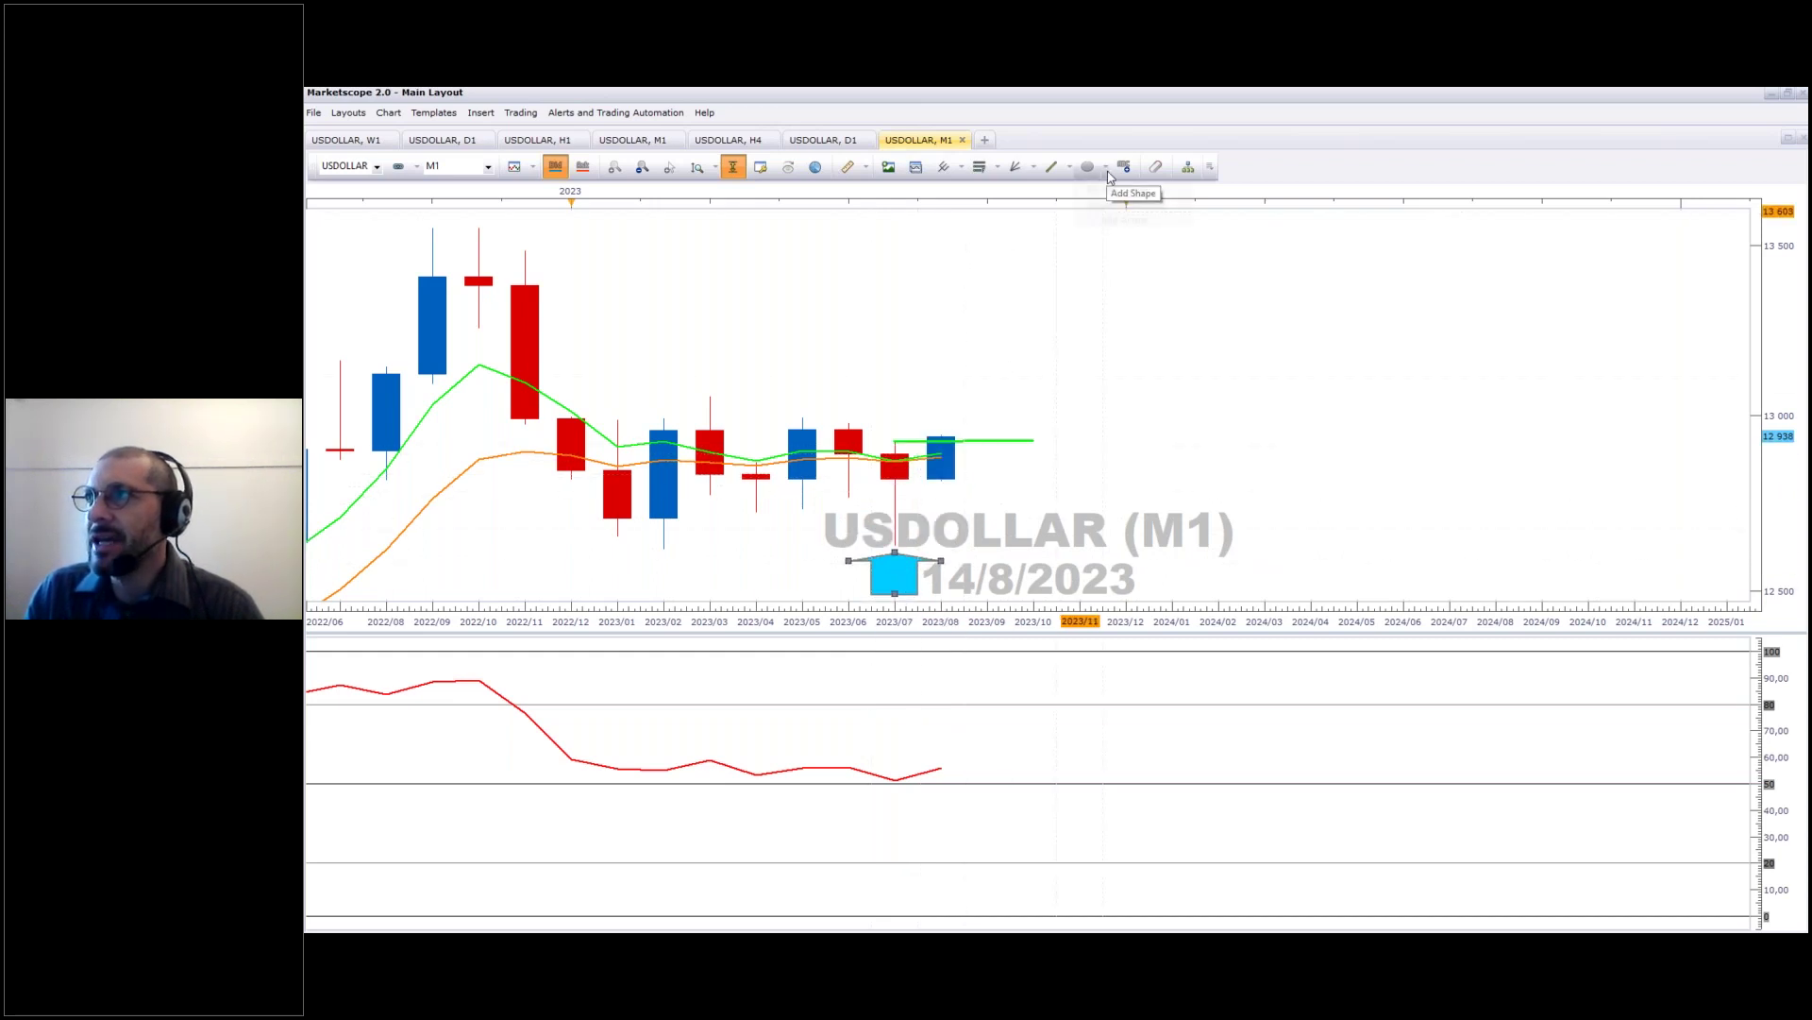
# Step: Draw a blue rectangle around the recent oscillator line and narrow it to span July to September 2023
pyautogui.moveTo(617, 752); pyautogui.dragTo(987, 791)
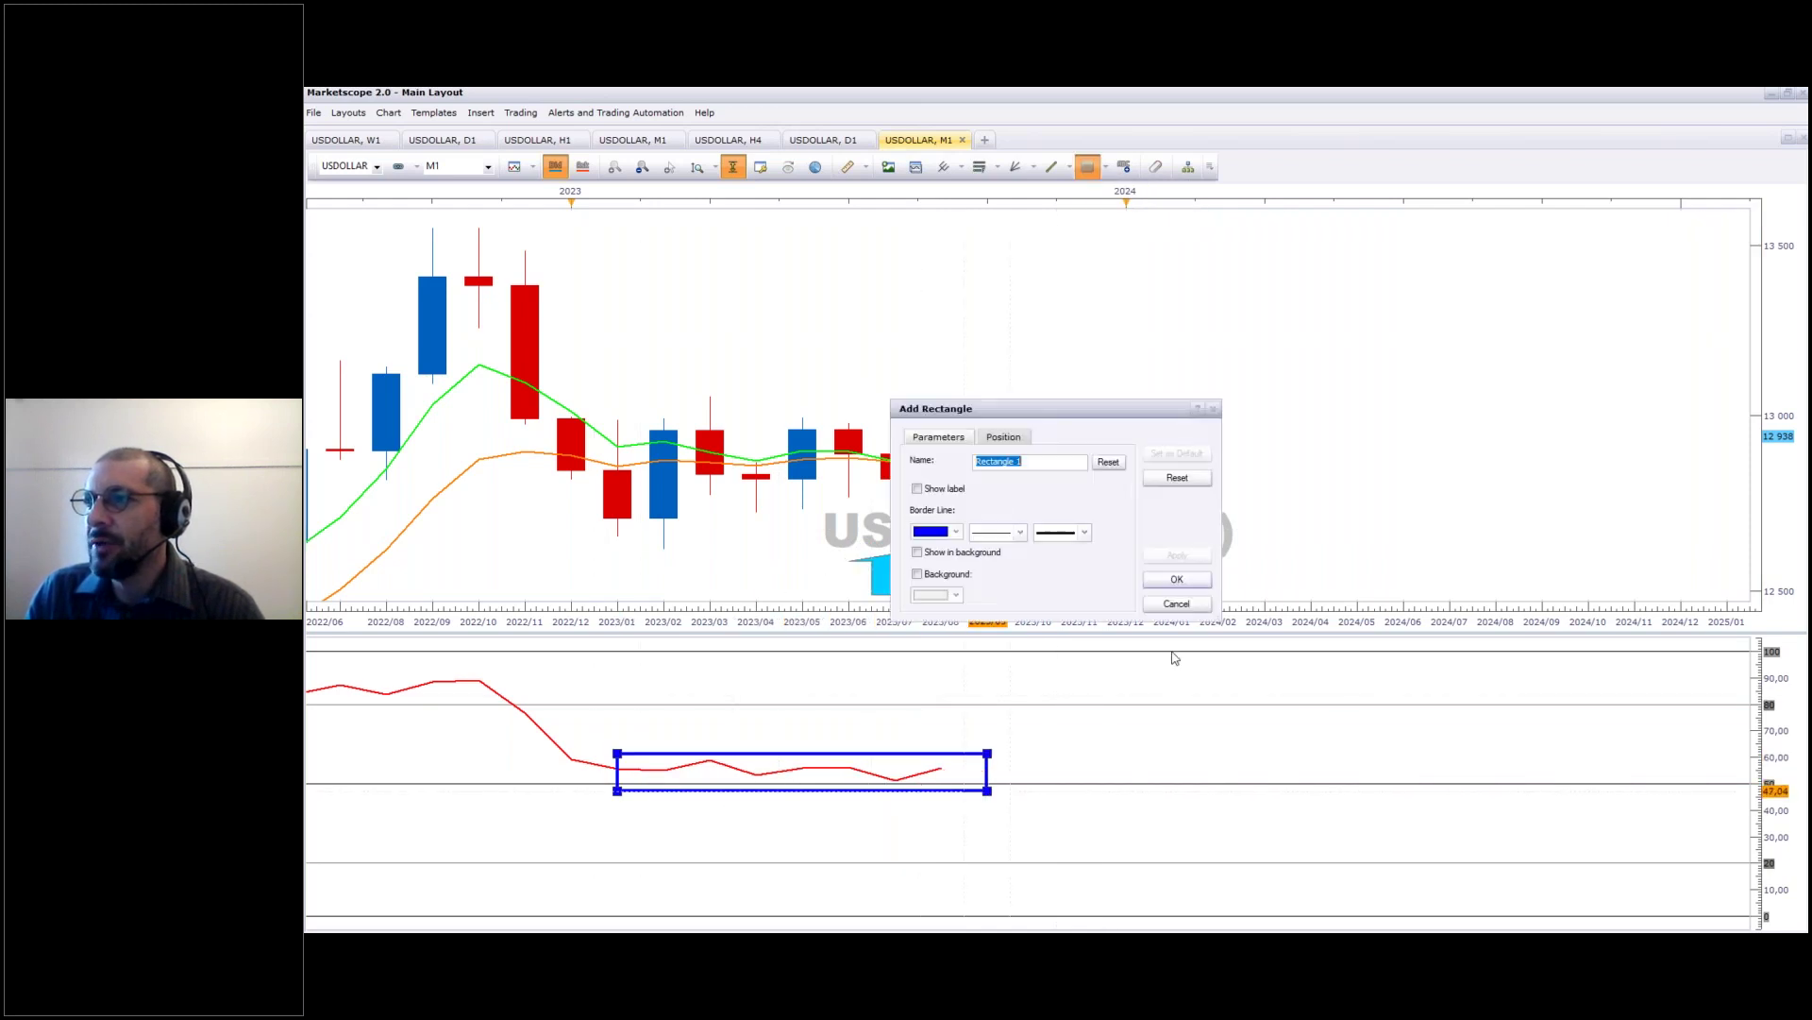
pyautogui.click(1176, 578)
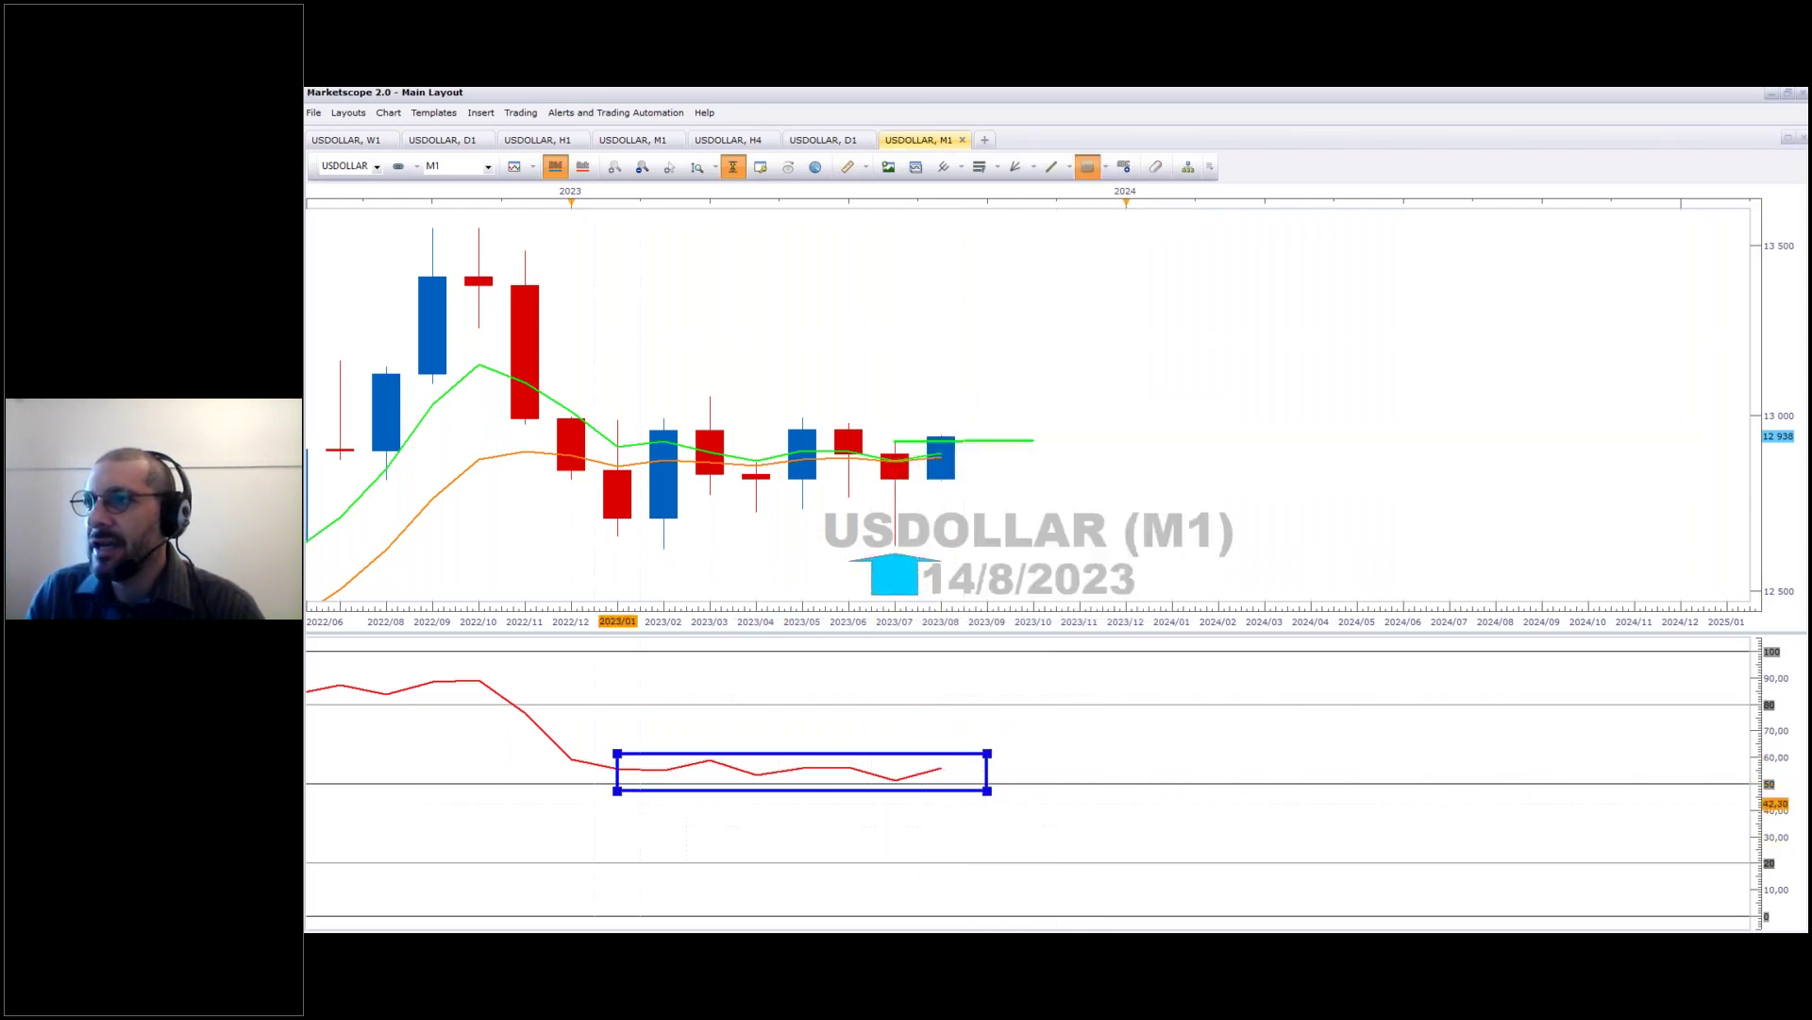
pyautogui.moveTo(617, 791); pyautogui.dragTo(872, 794)
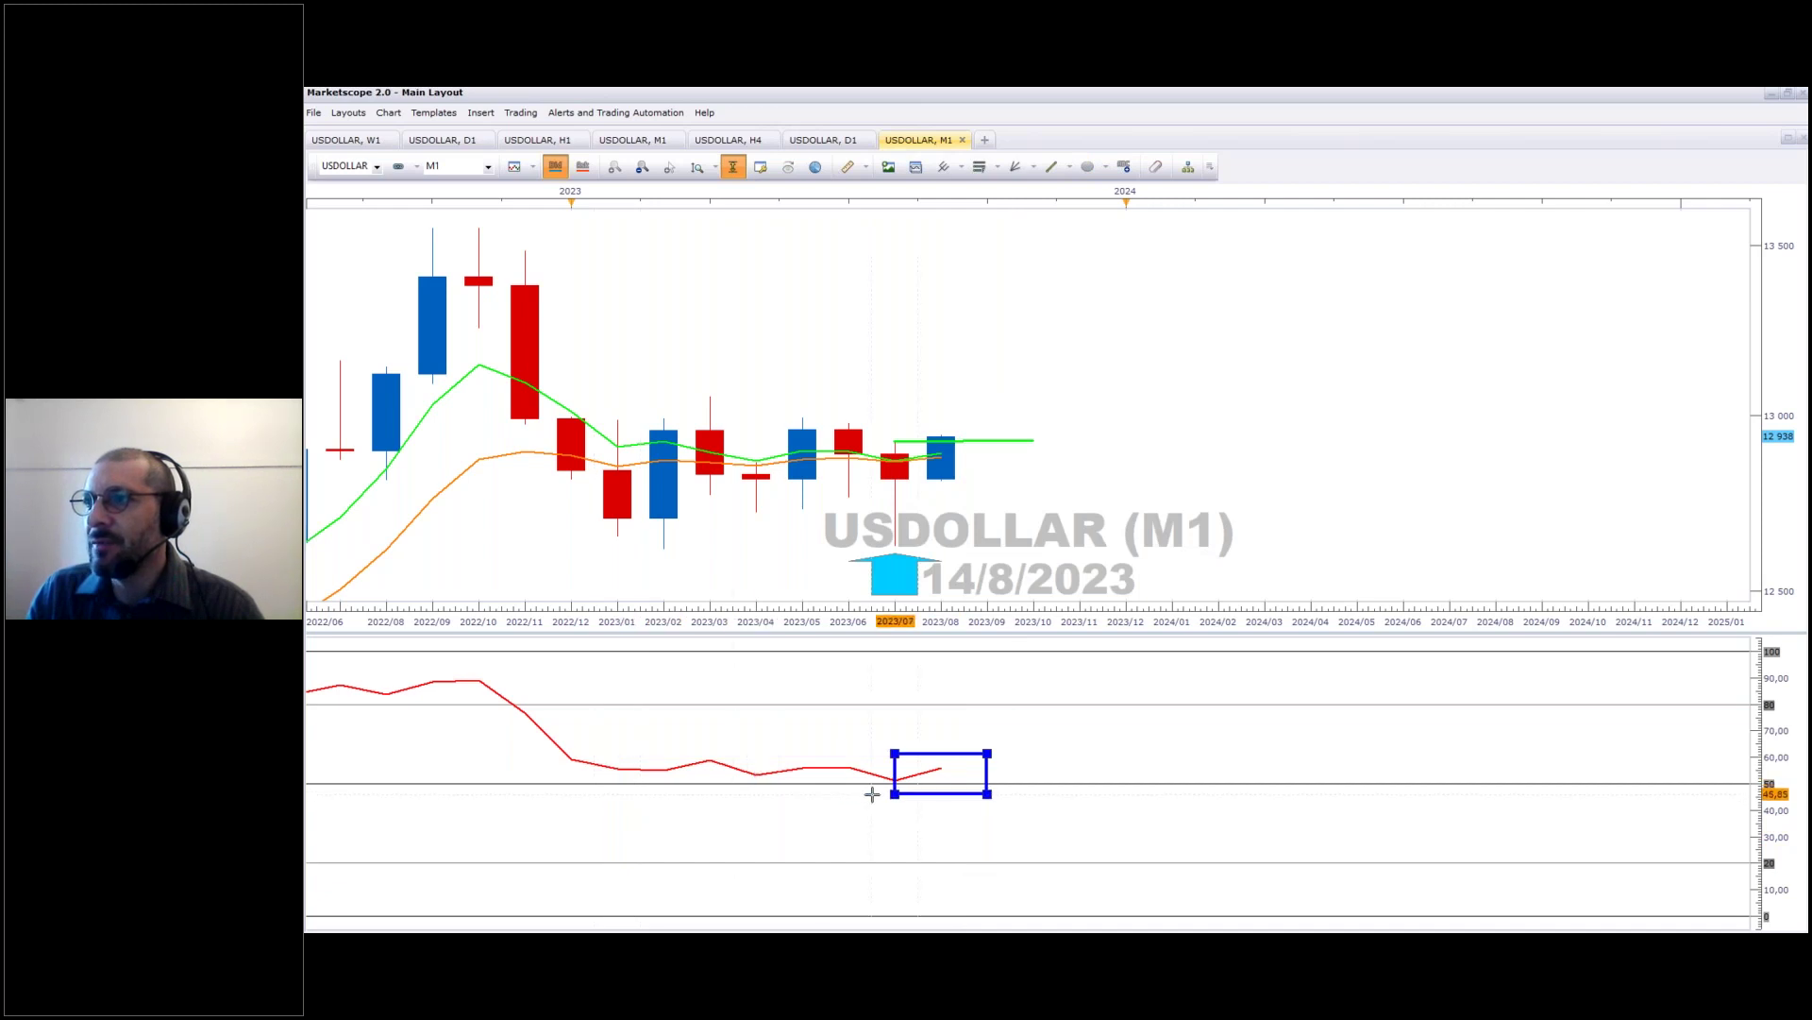
pyautogui.click(1023, 807)
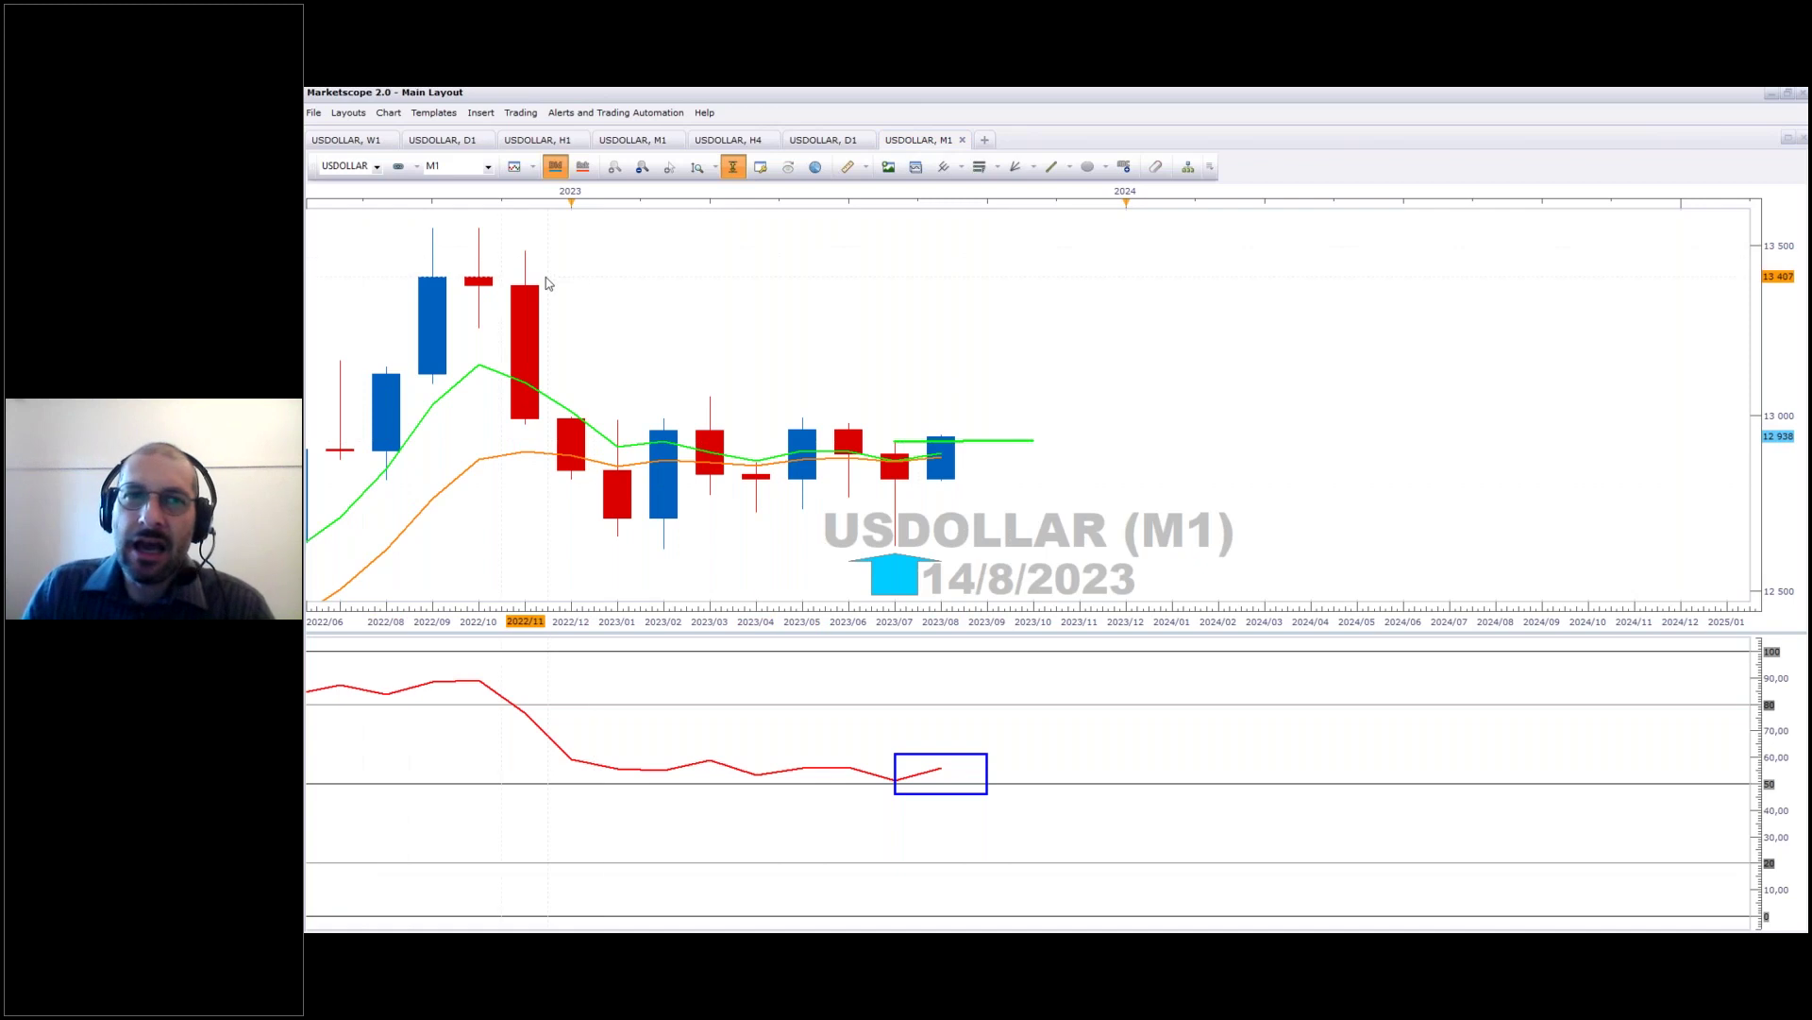
# Step: Switch to the first weekly USDOLLAR chart and add a label P above the late May 2023 peak
pyautogui.click(354, 141)
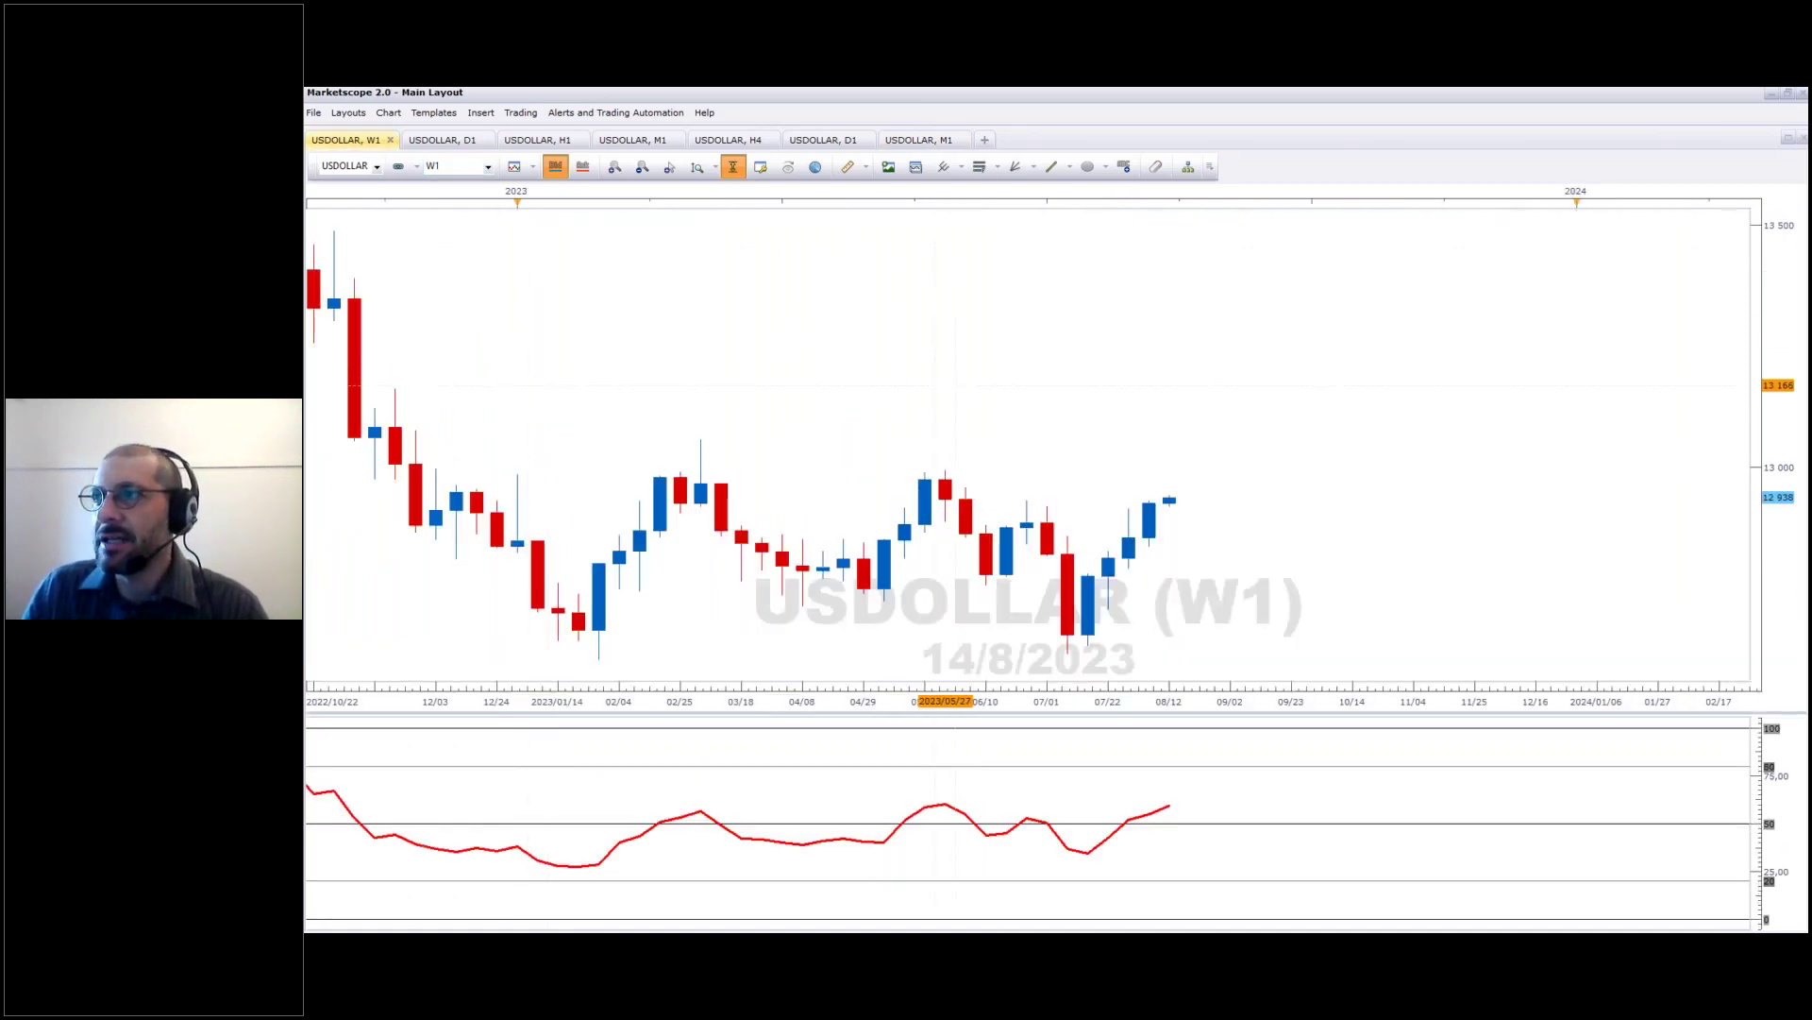
pyautogui.scroll(1, 1123, 495)
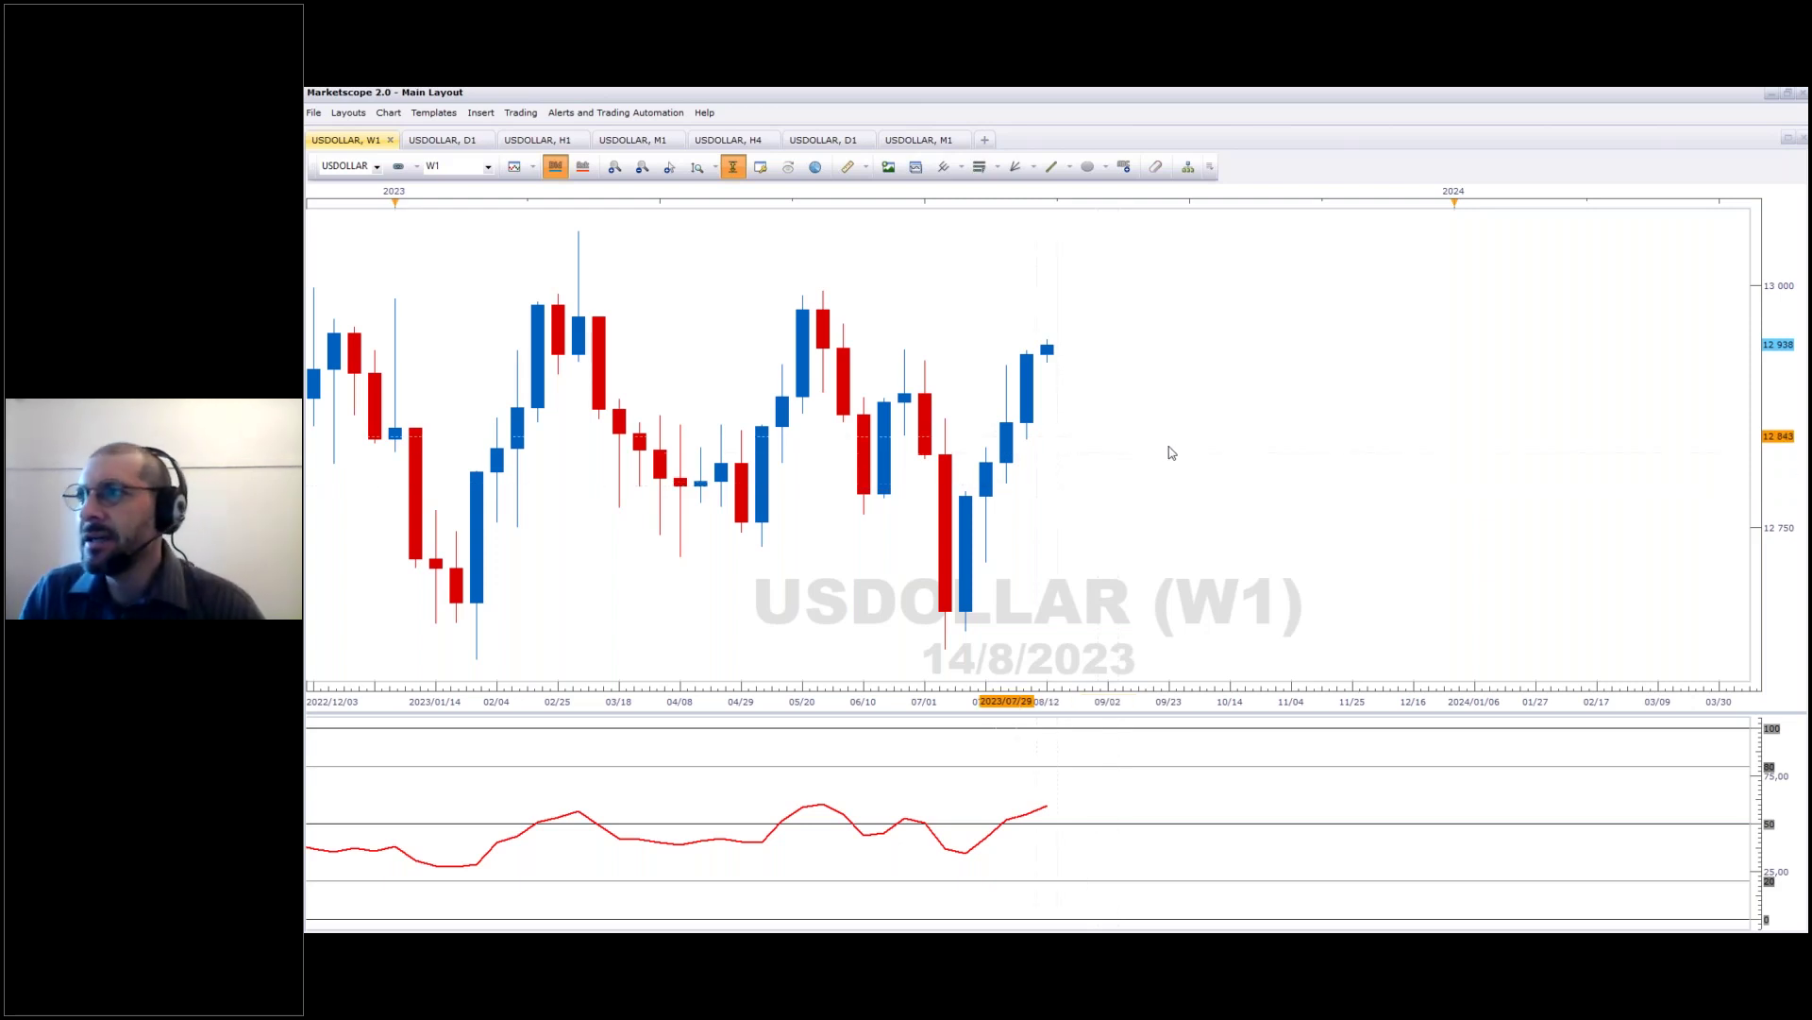
pyautogui.click(1125, 170)
pyautogui.click(824, 275)
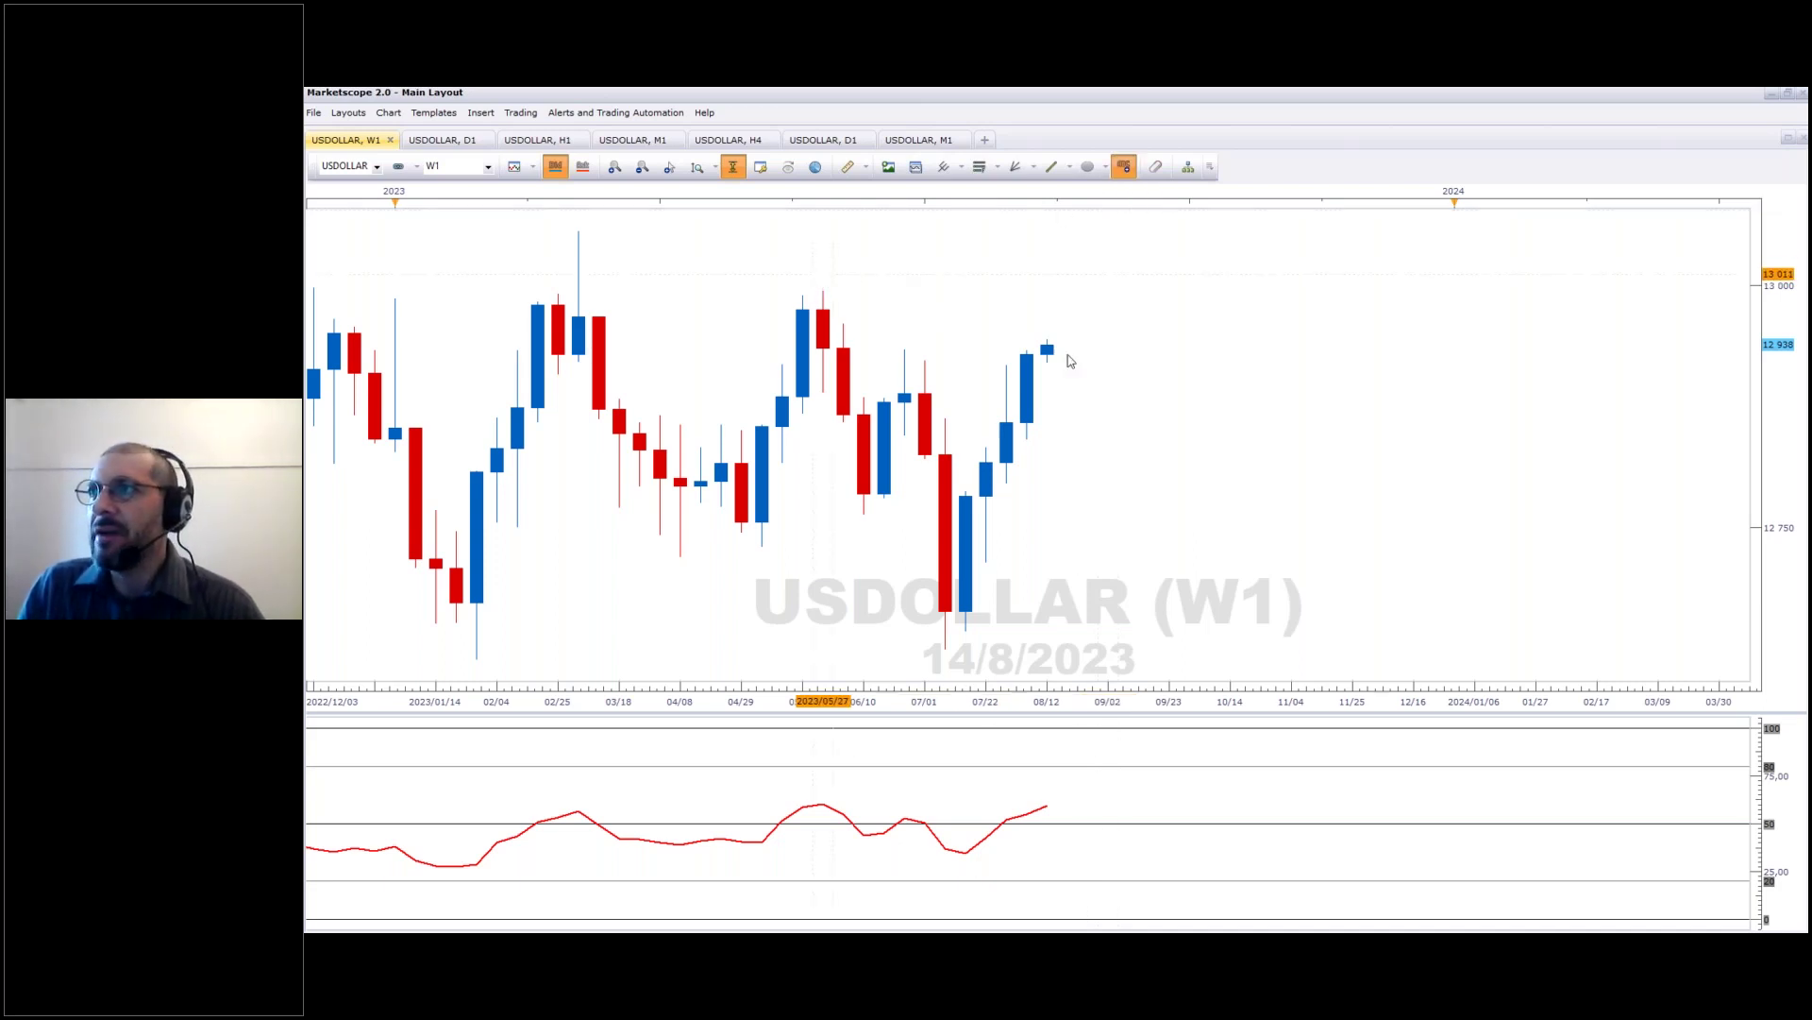
pyautogui.write('P')
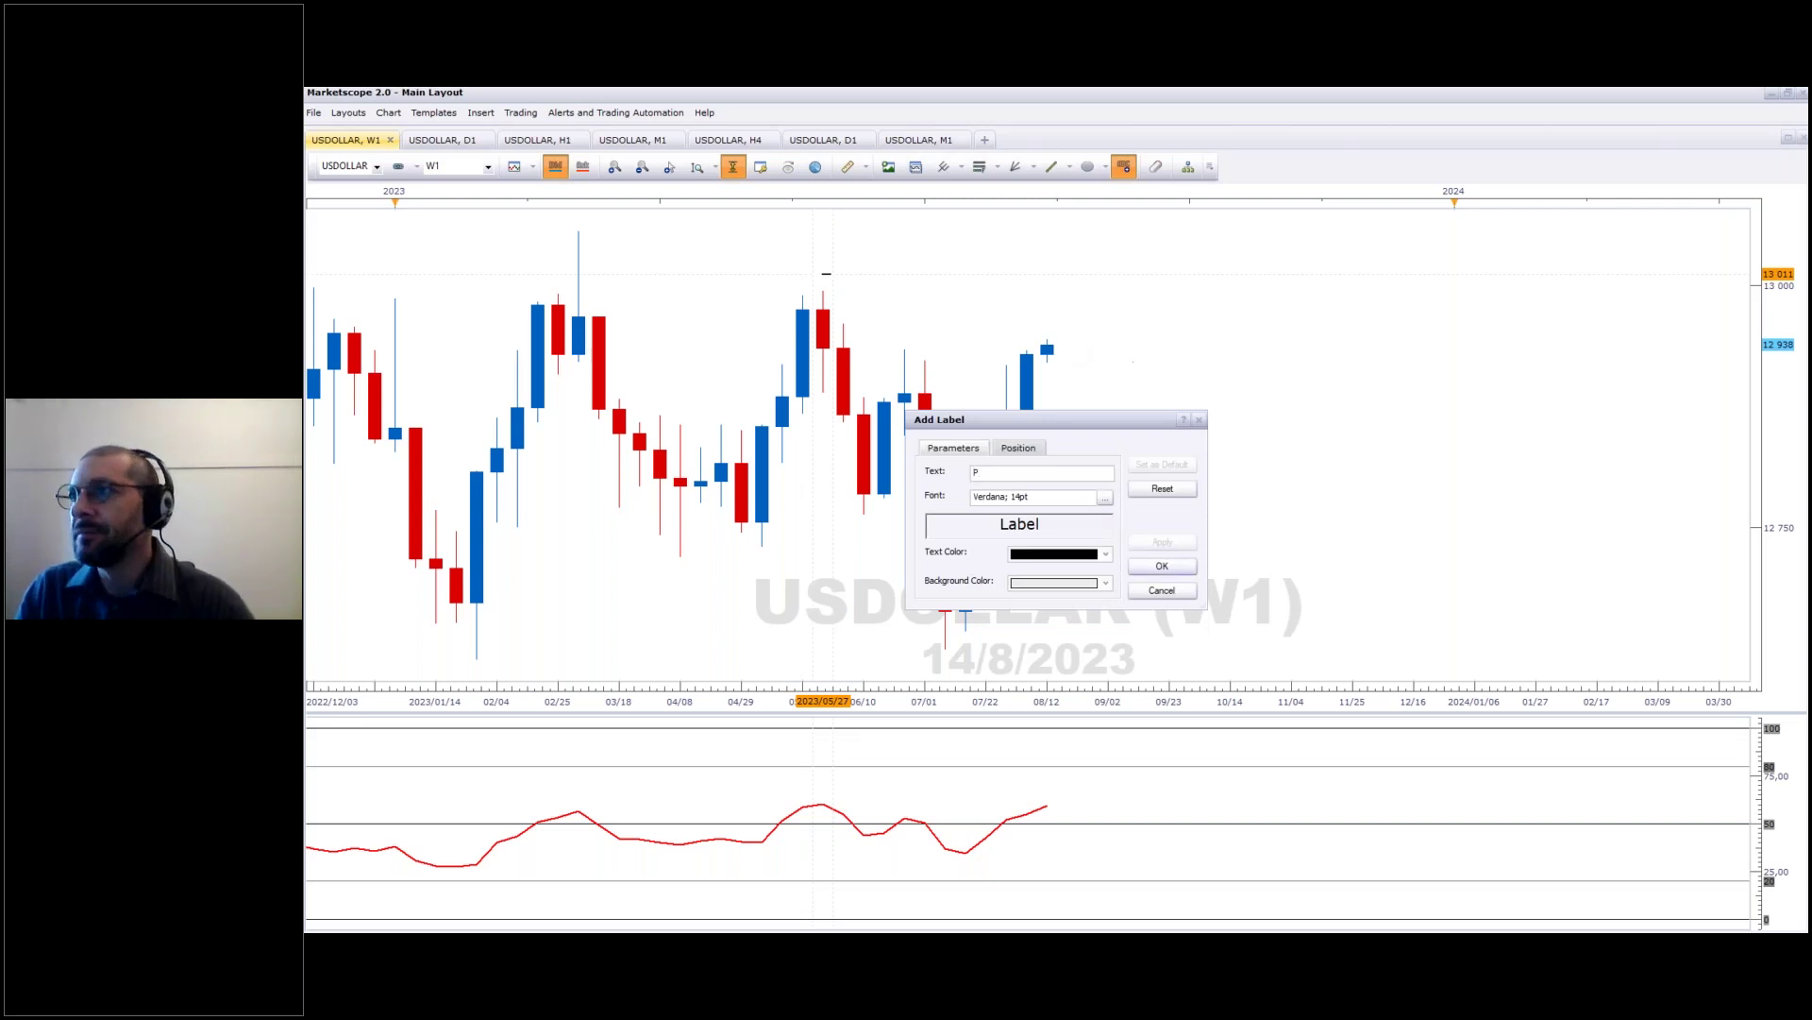
pyautogui.click(1147, 567)
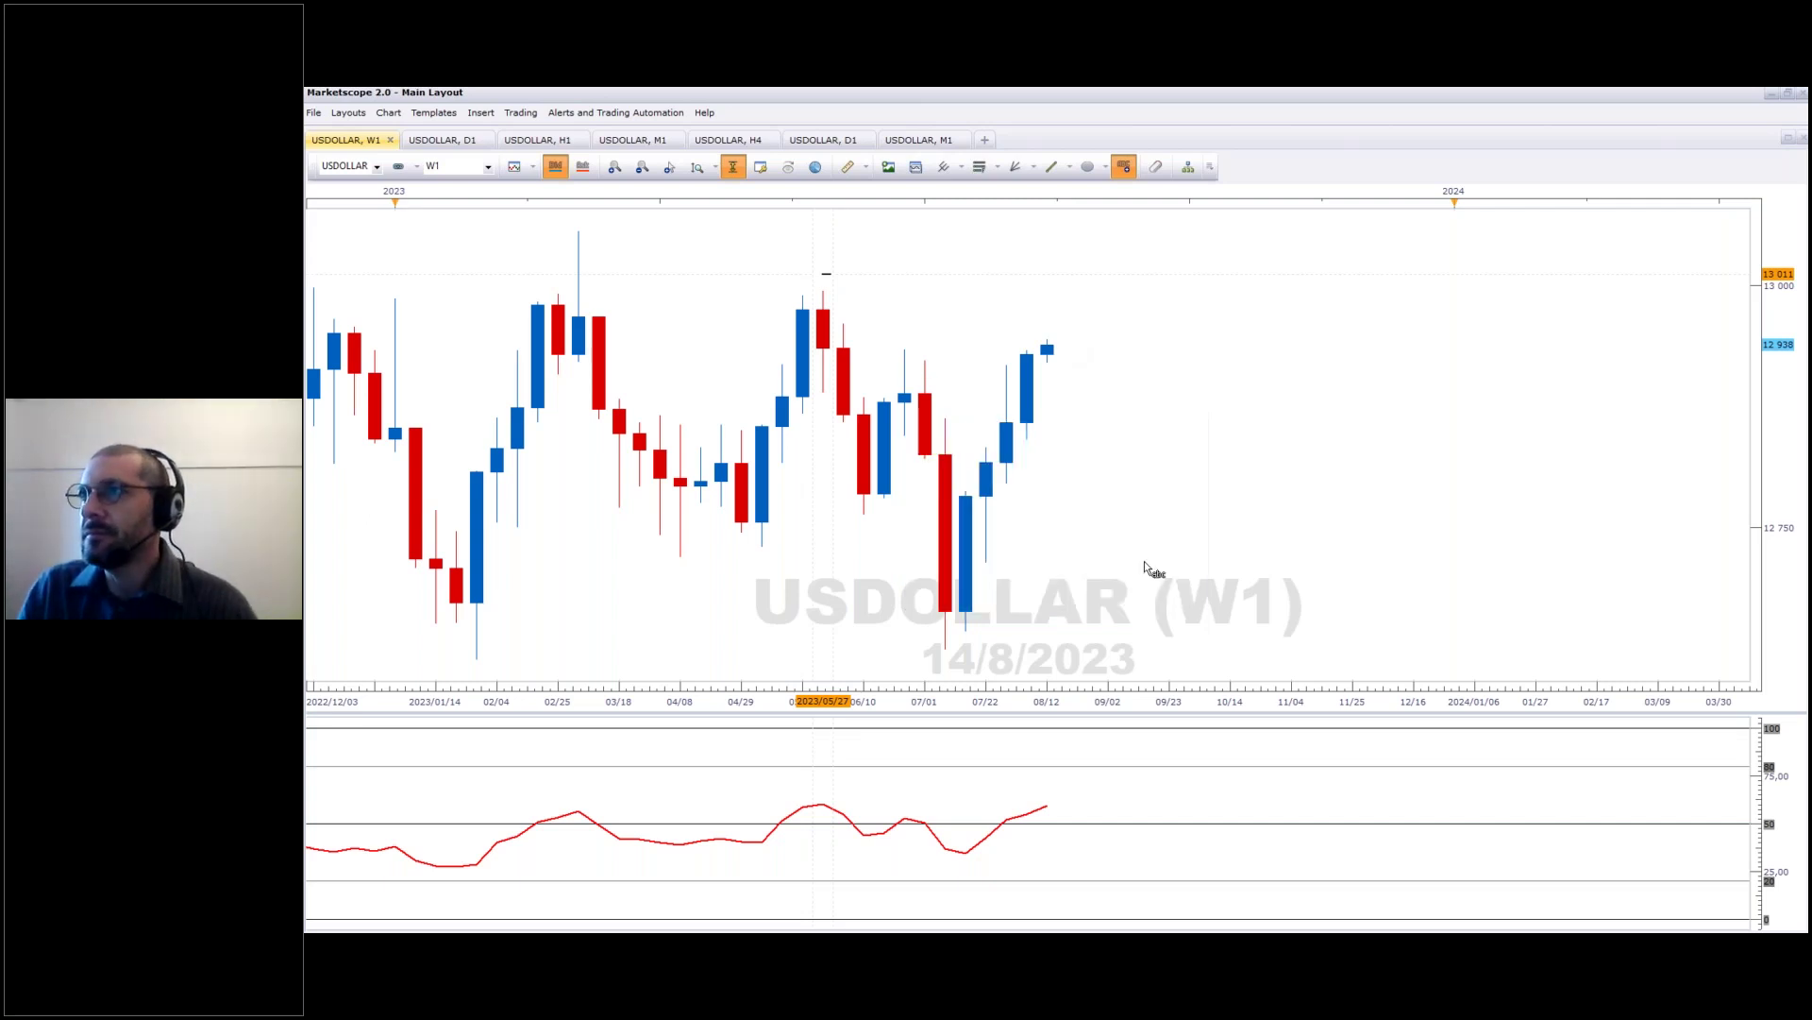
# Step: Label the 10 June 2023 trough T and the lower peak around 24 June LP on the weekly chart
pyautogui.click(866, 545)
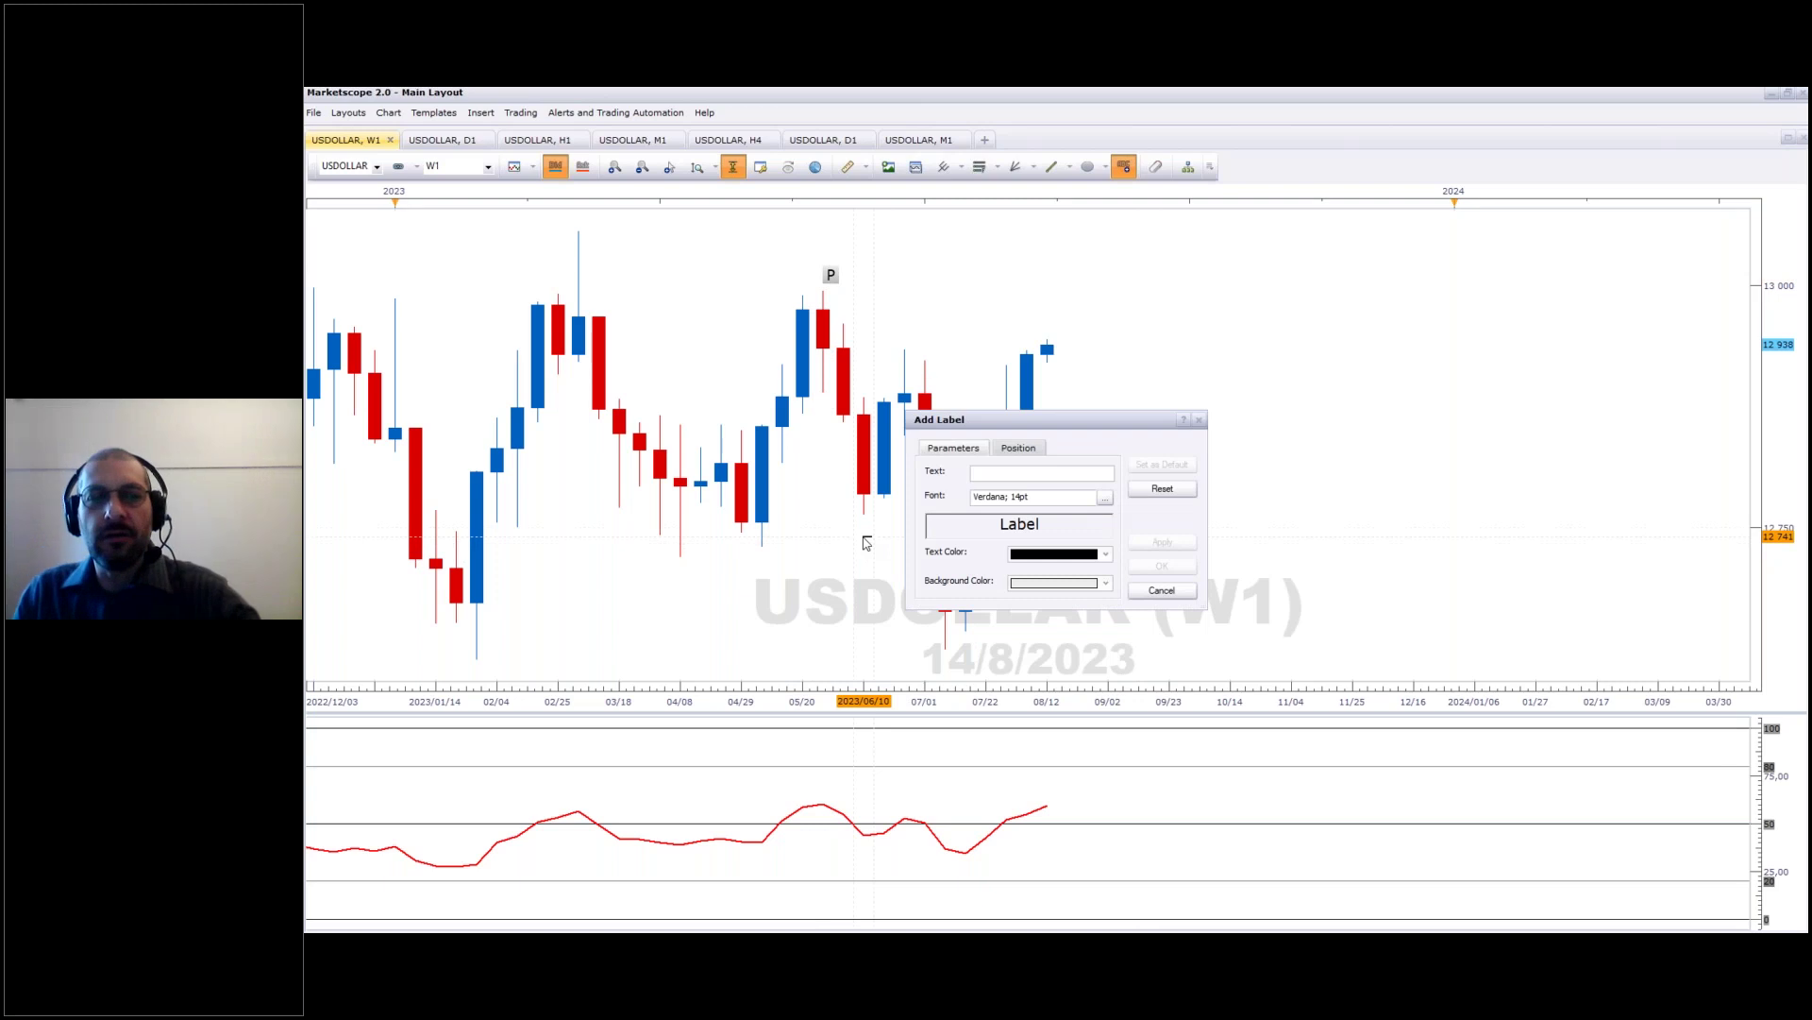
pyautogui.write('-')
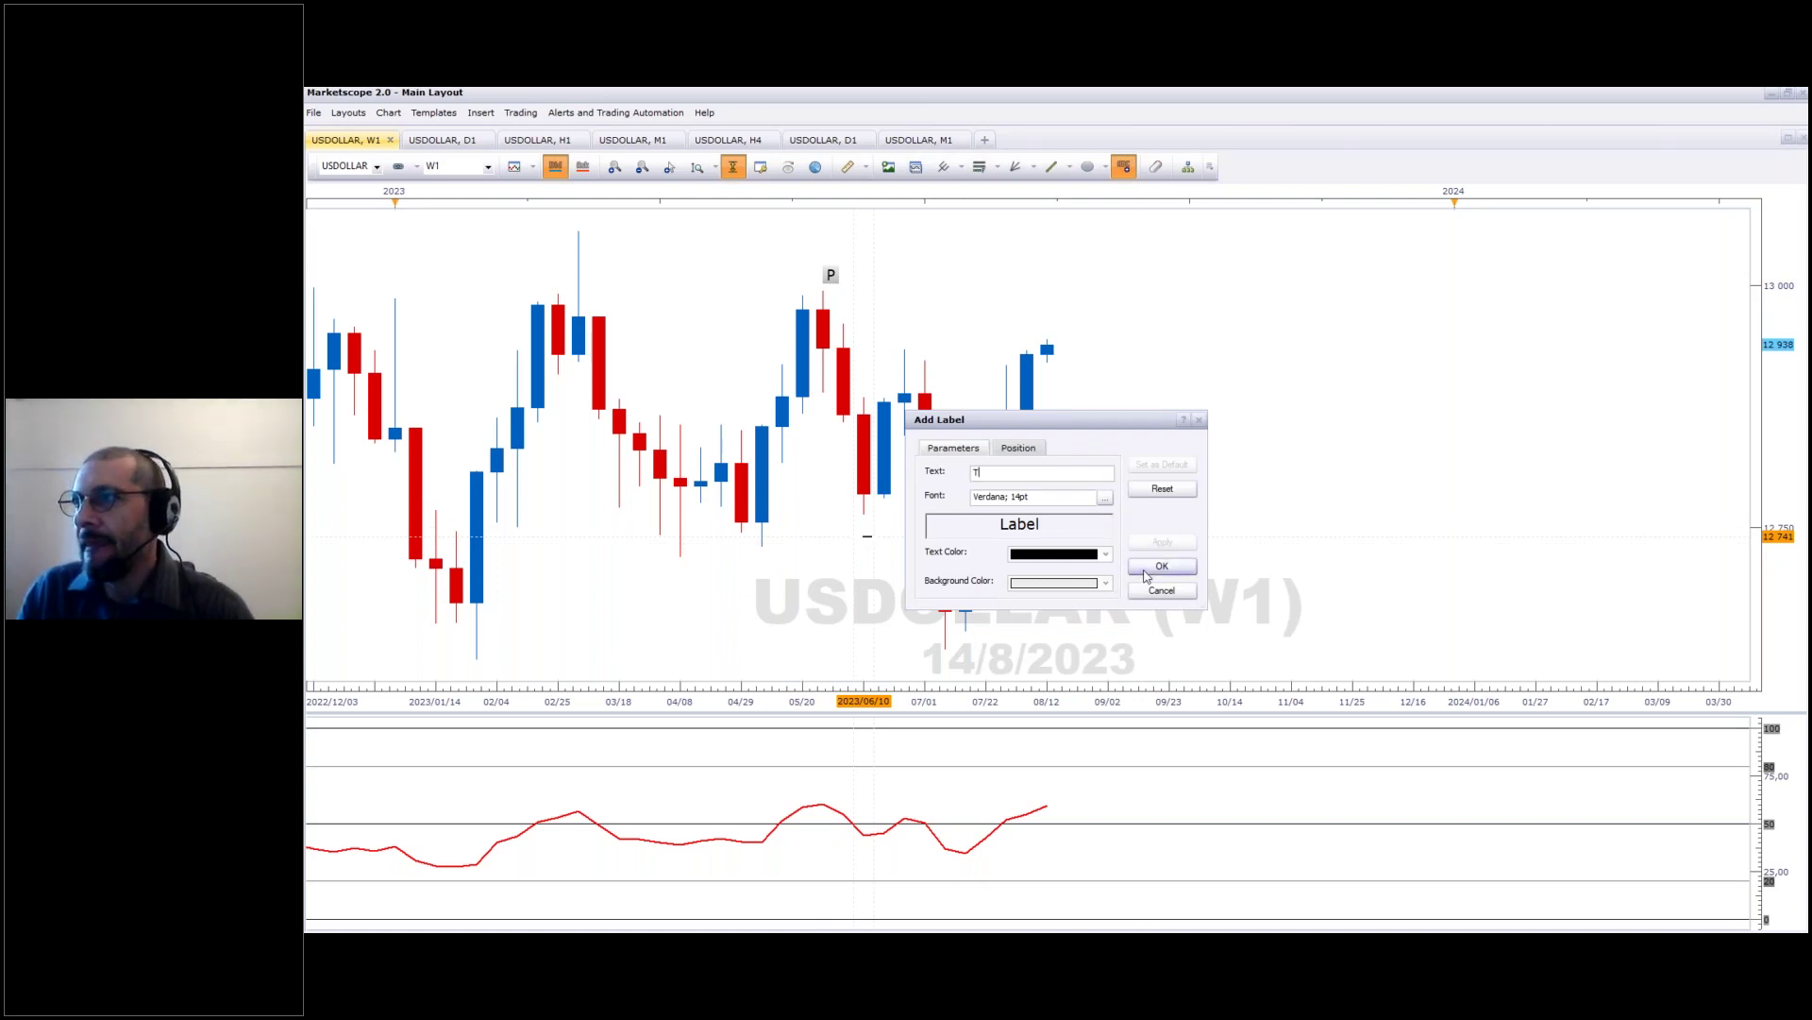
pyautogui.click(1162, 565)
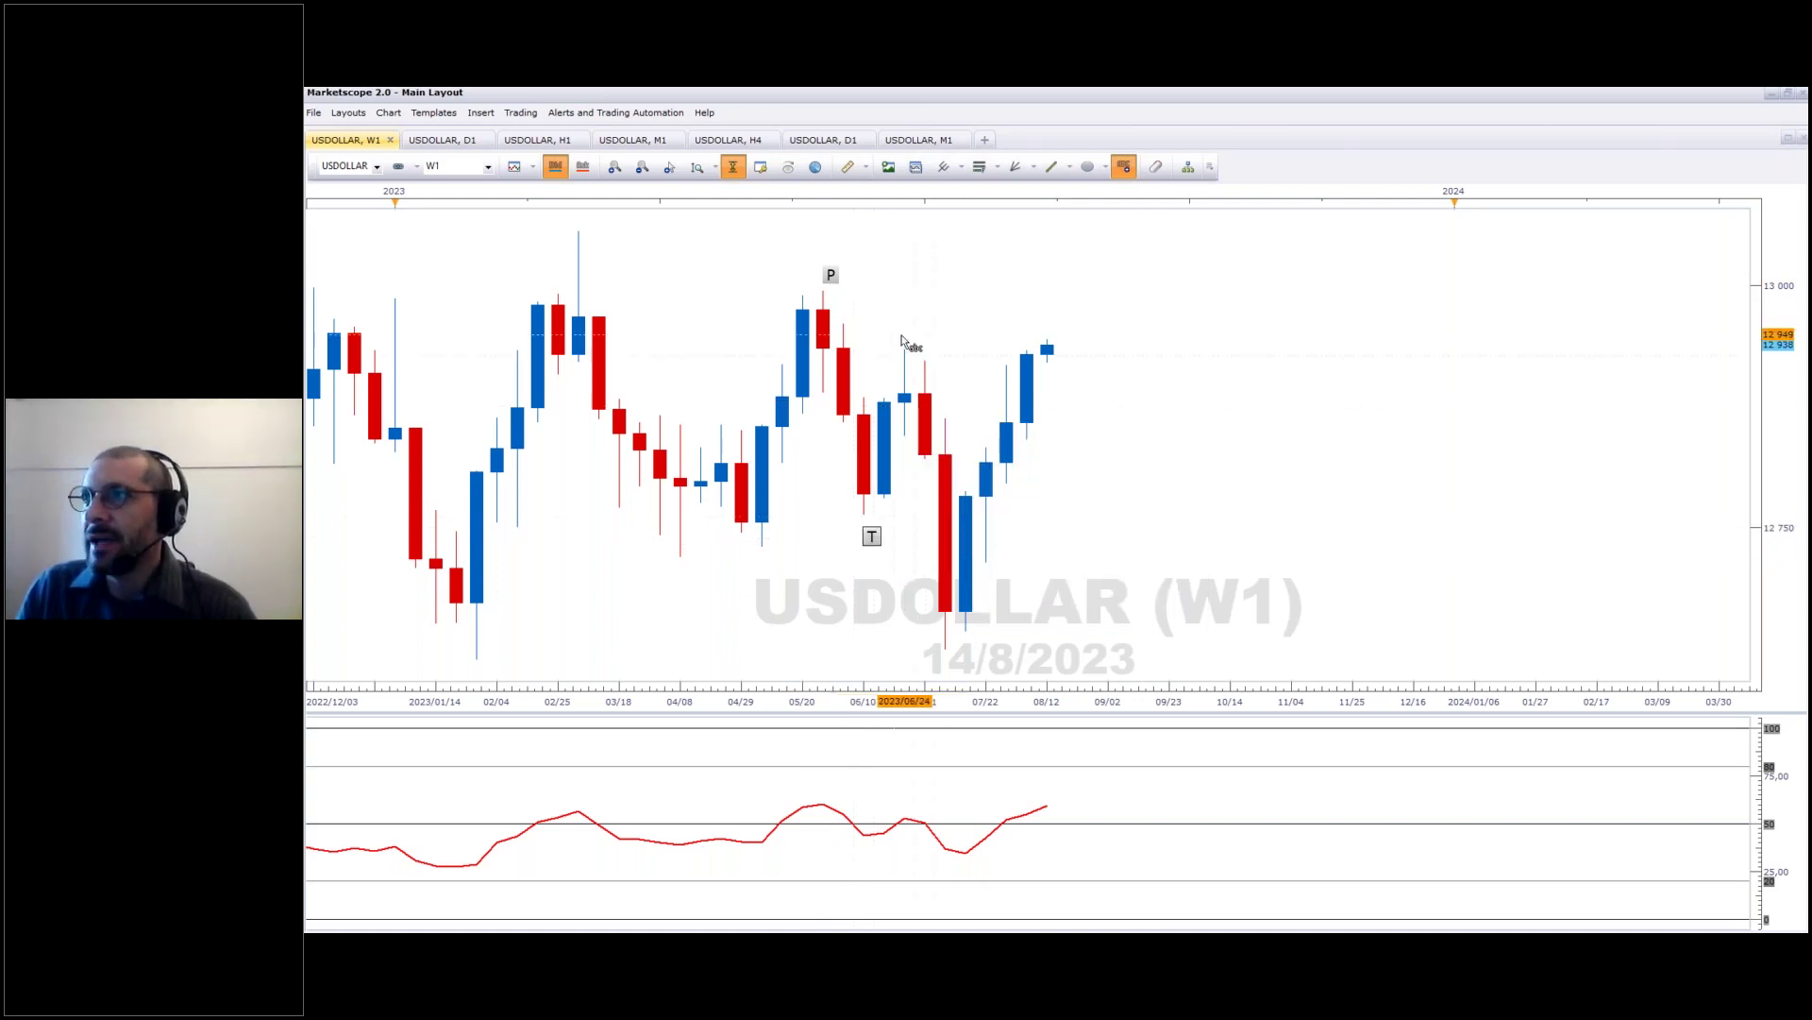
pyautogui.click(1010, 369)
pyautogui.write('LP')
pyautogui.click(1171, 566)
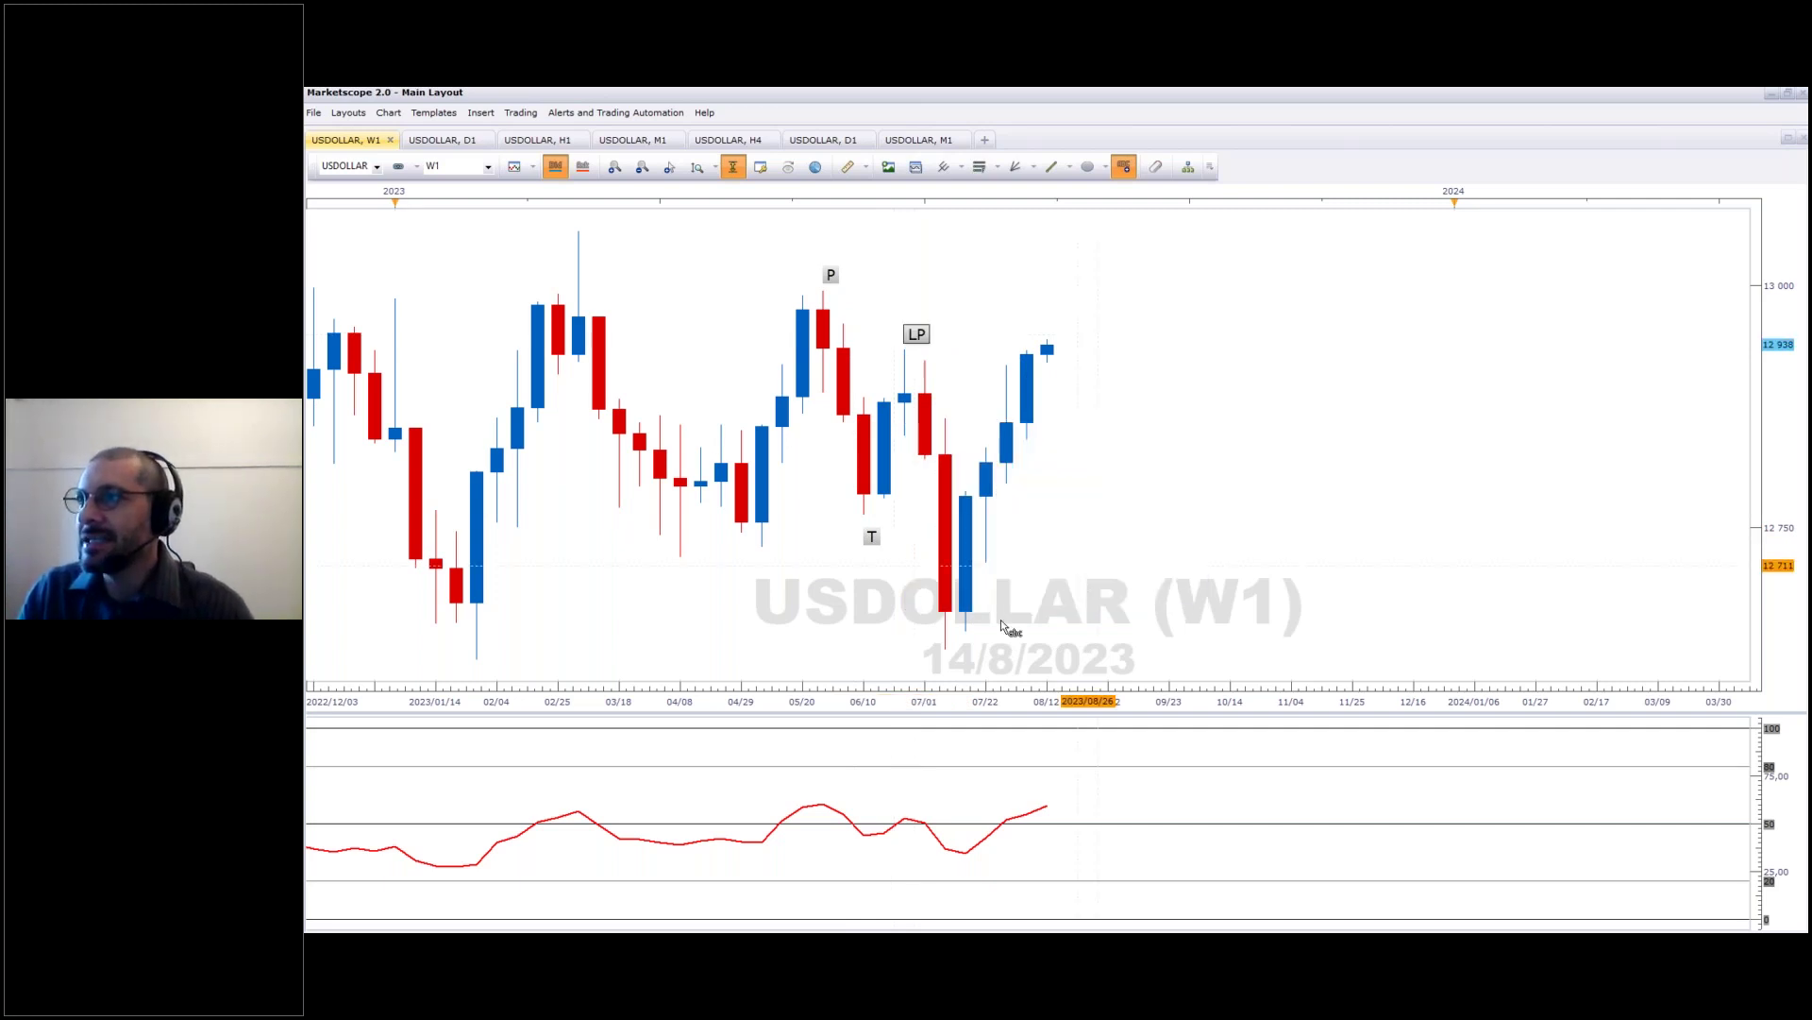
# Step: Add a label LT just below the 8 July 2023 low on the weekly chart
pyautogui.click(944, 661)
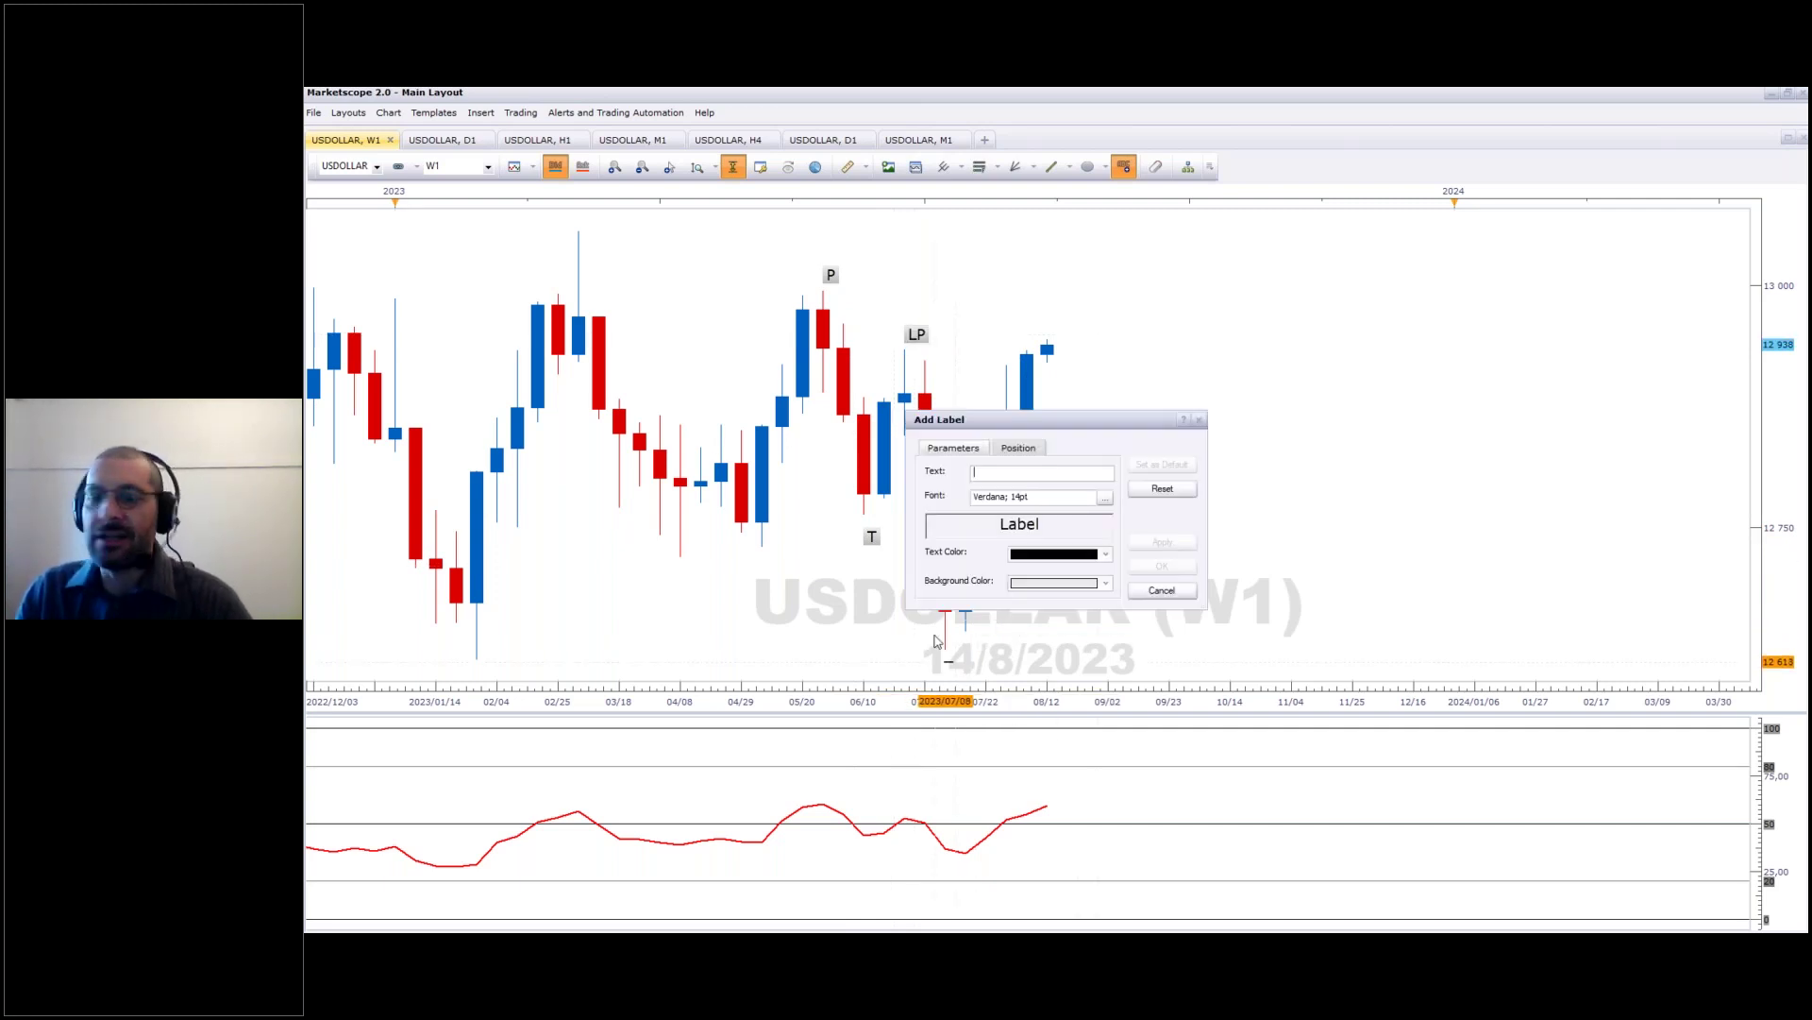
pyautogui.write('L')
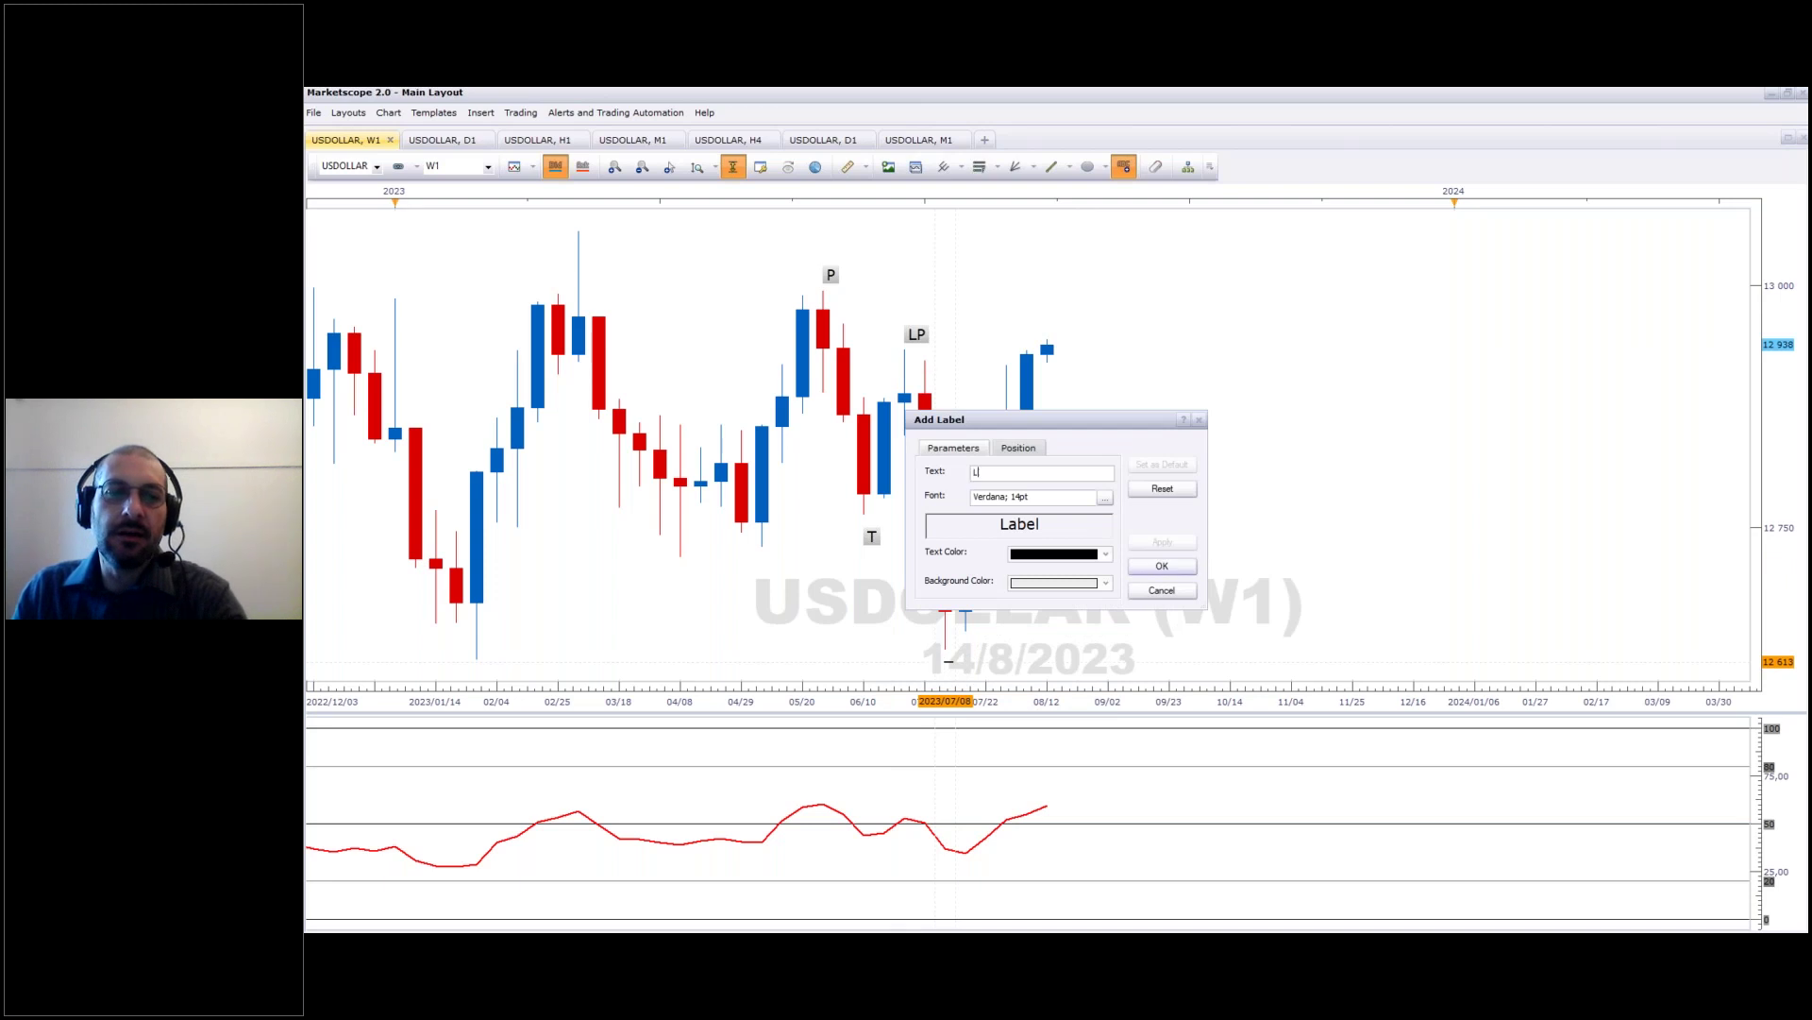
pyautogui.write('T')
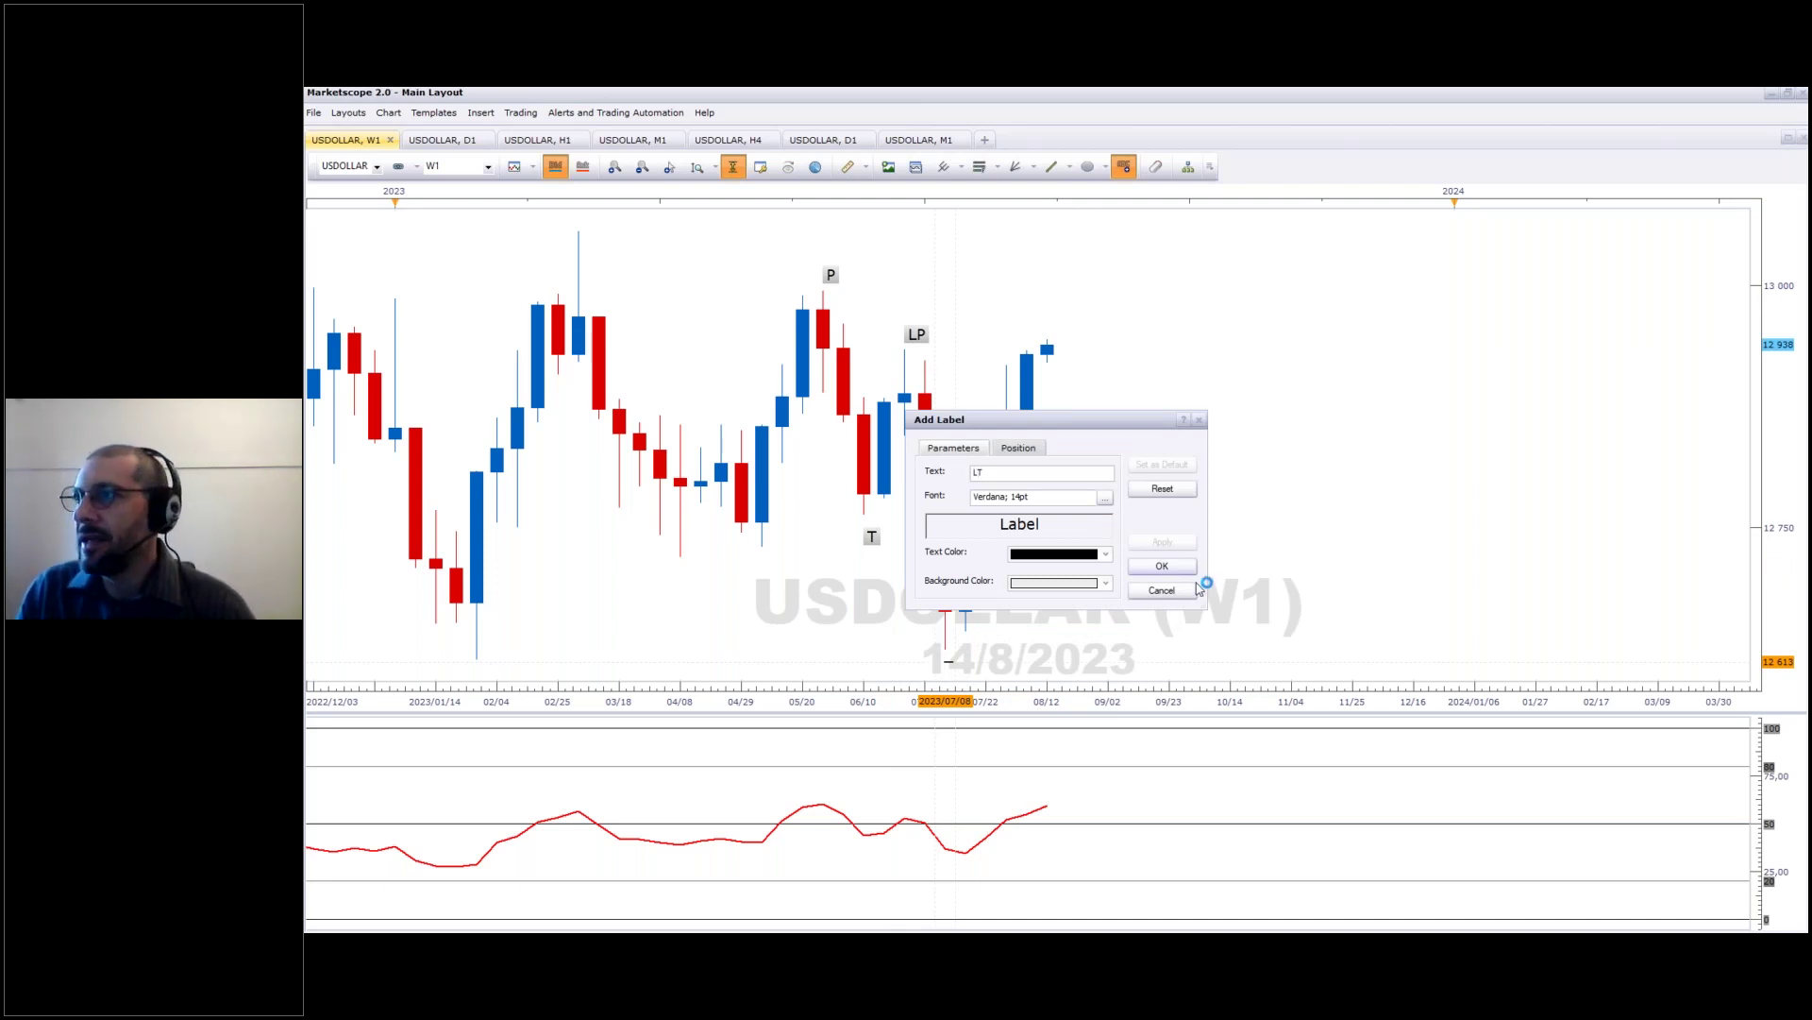
pyautogui.click(1162, 565)
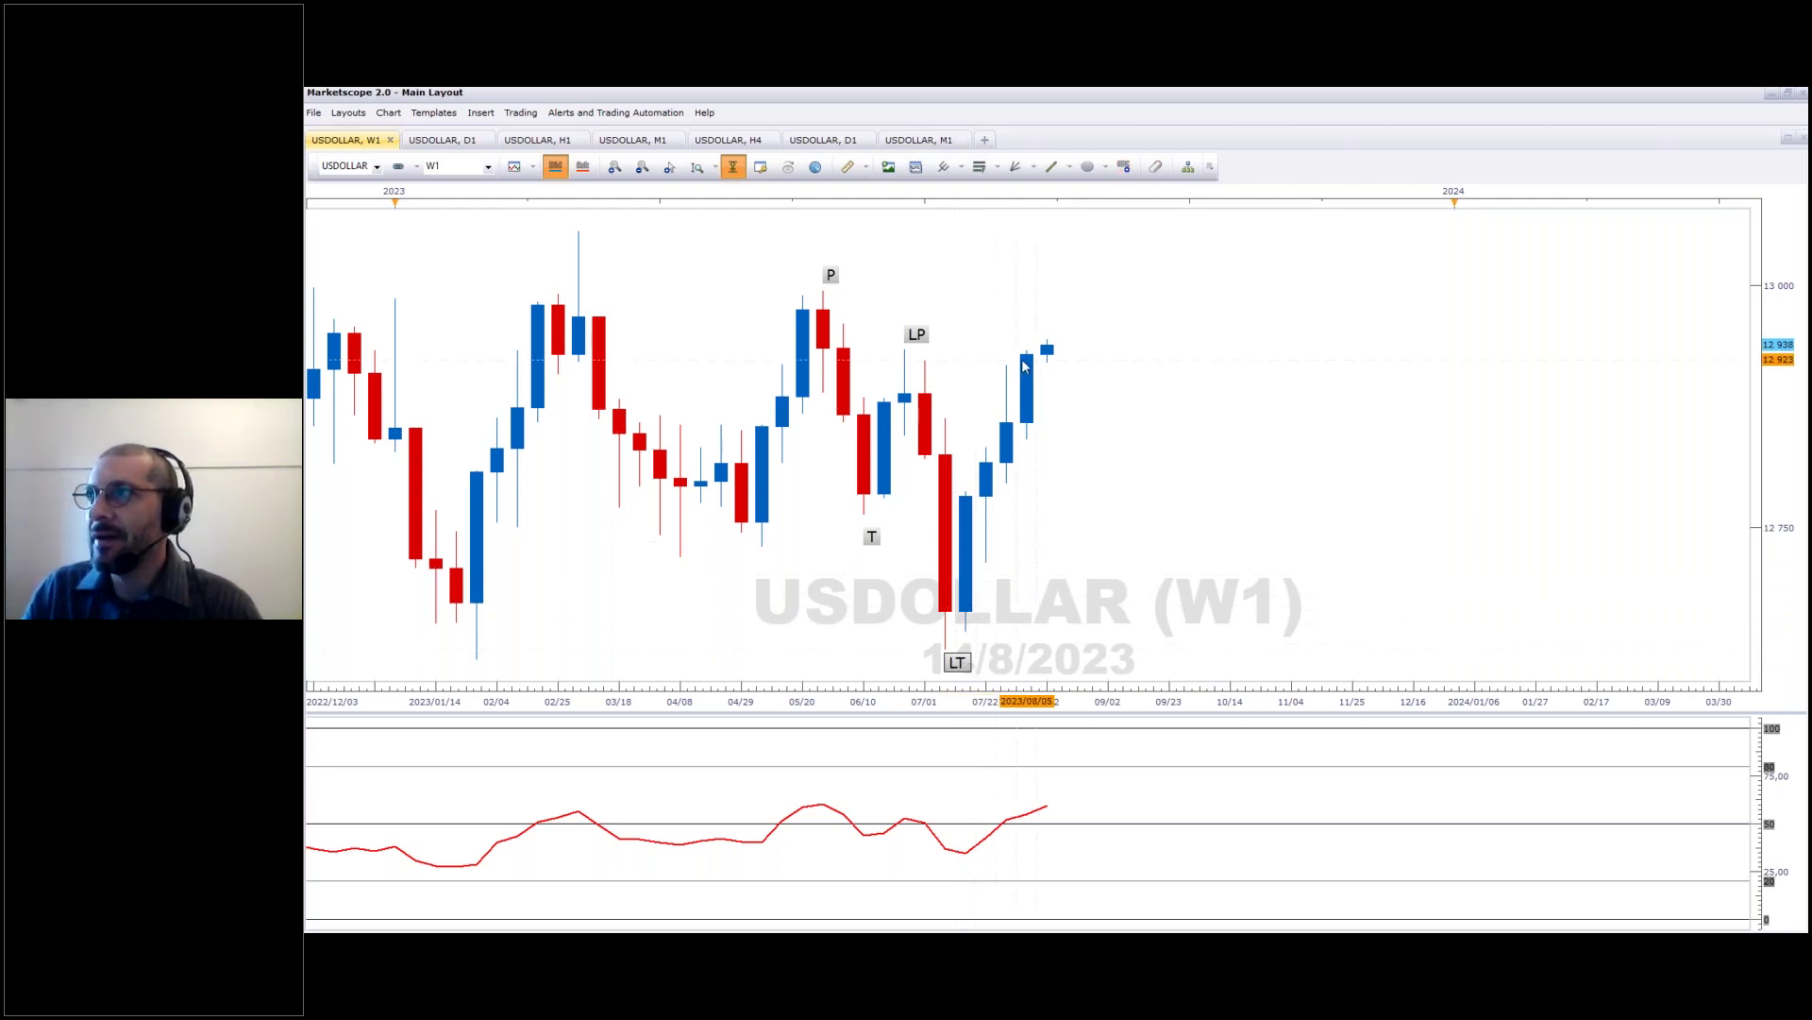
# Step: Draw a green horizontal line from the LP peak's high across to about 16 September 2023
pyautogui.click(1052, 167)
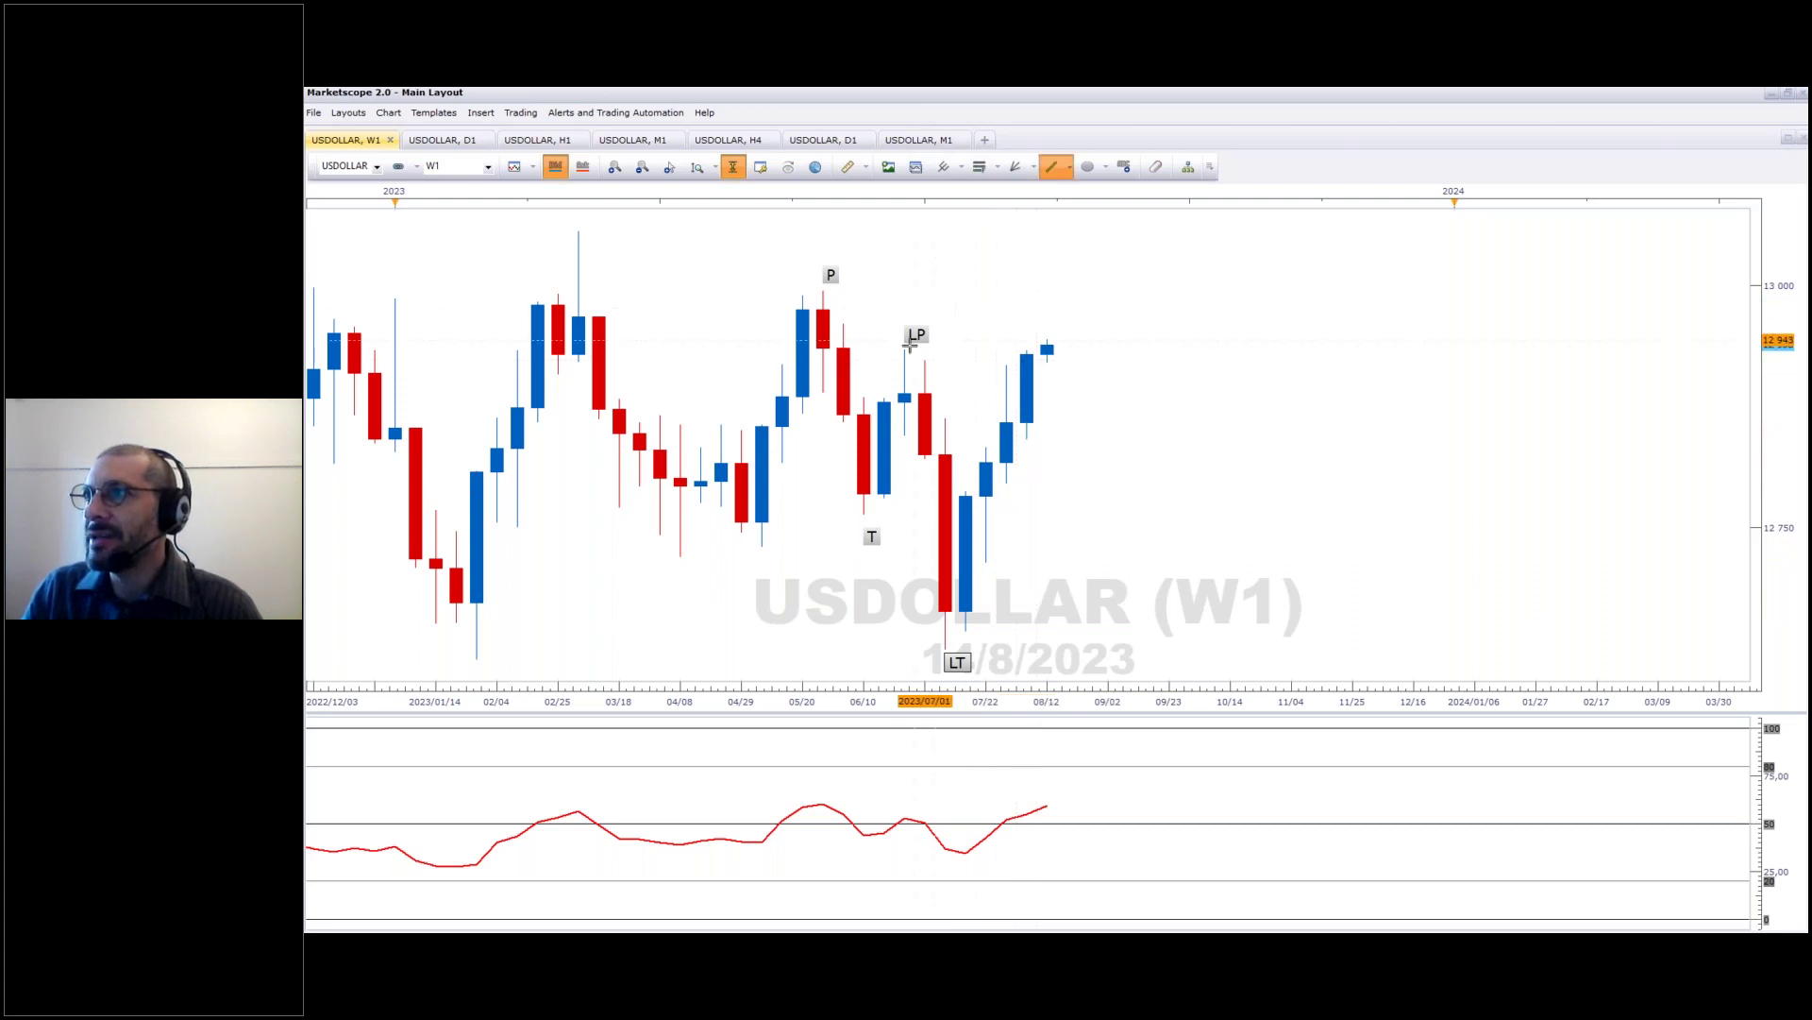
pyautogui.moveTo(906, 349); pyautogui.dragTo(1157, 349)
pyautogui.click(1177, 578)
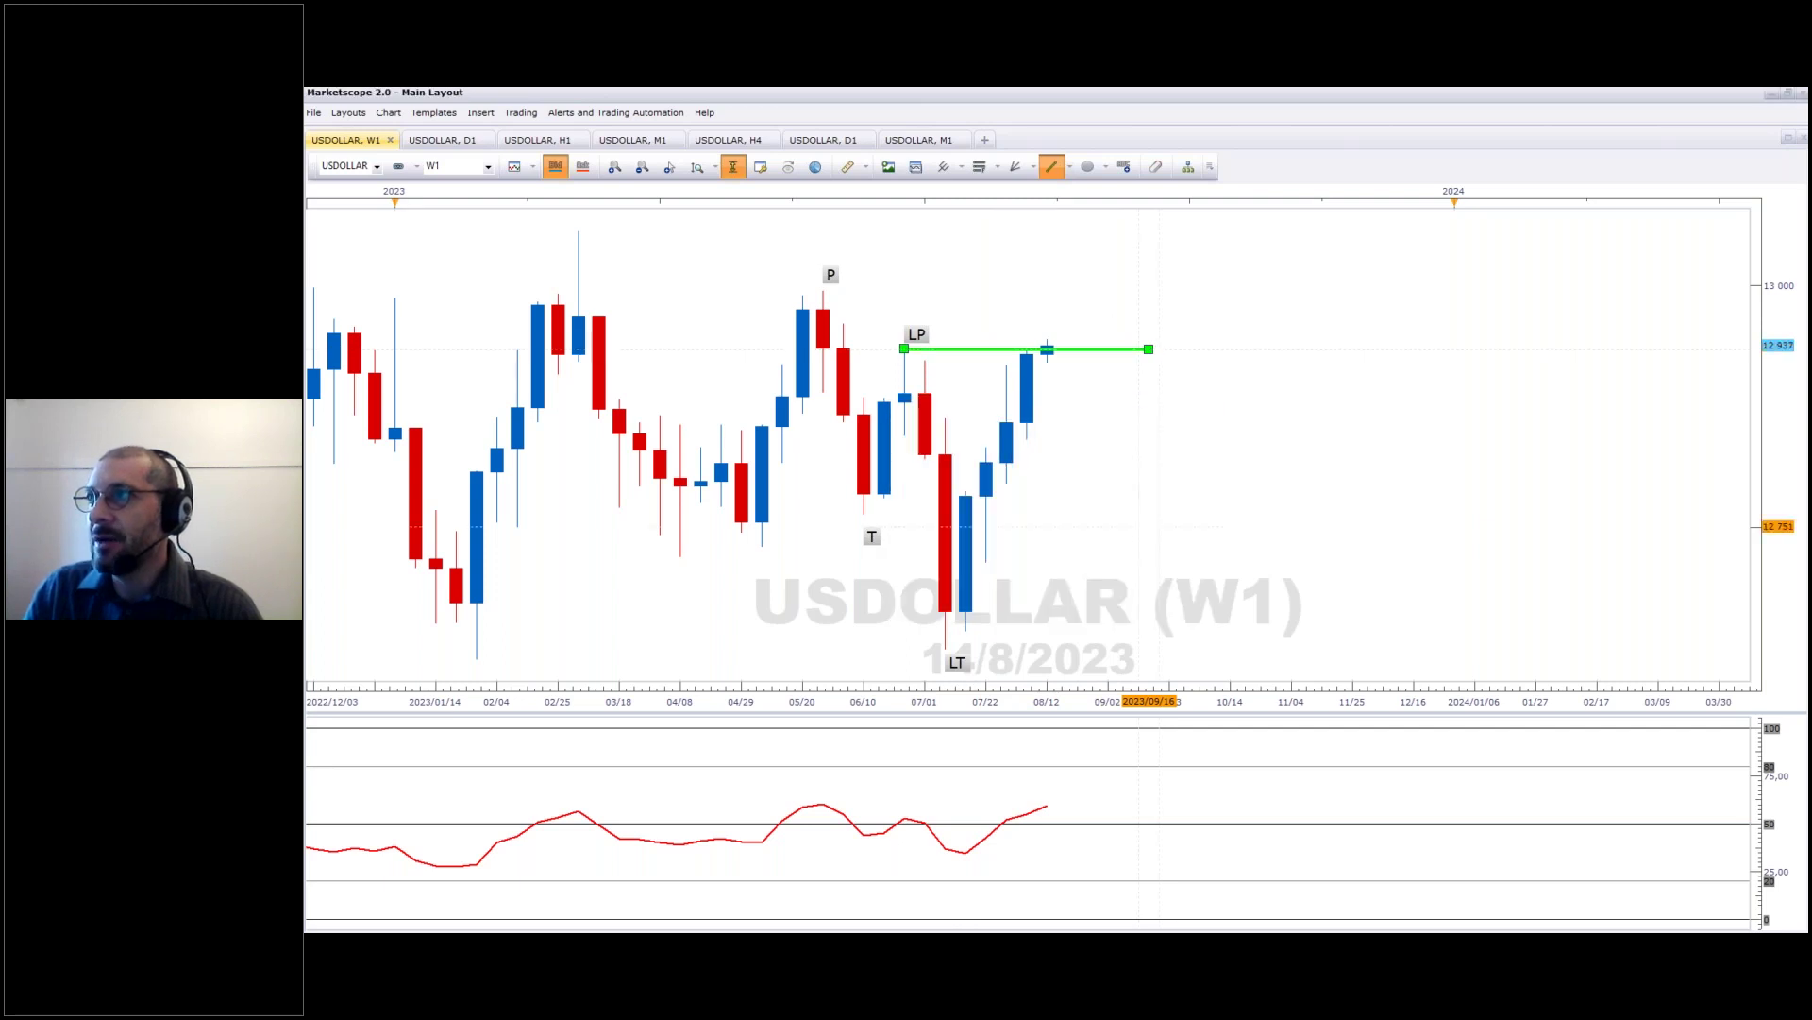
# Step: Label the latest weekly candle, 12 August 2023, with HP just above its high
pyautogui.click(1124, 166)
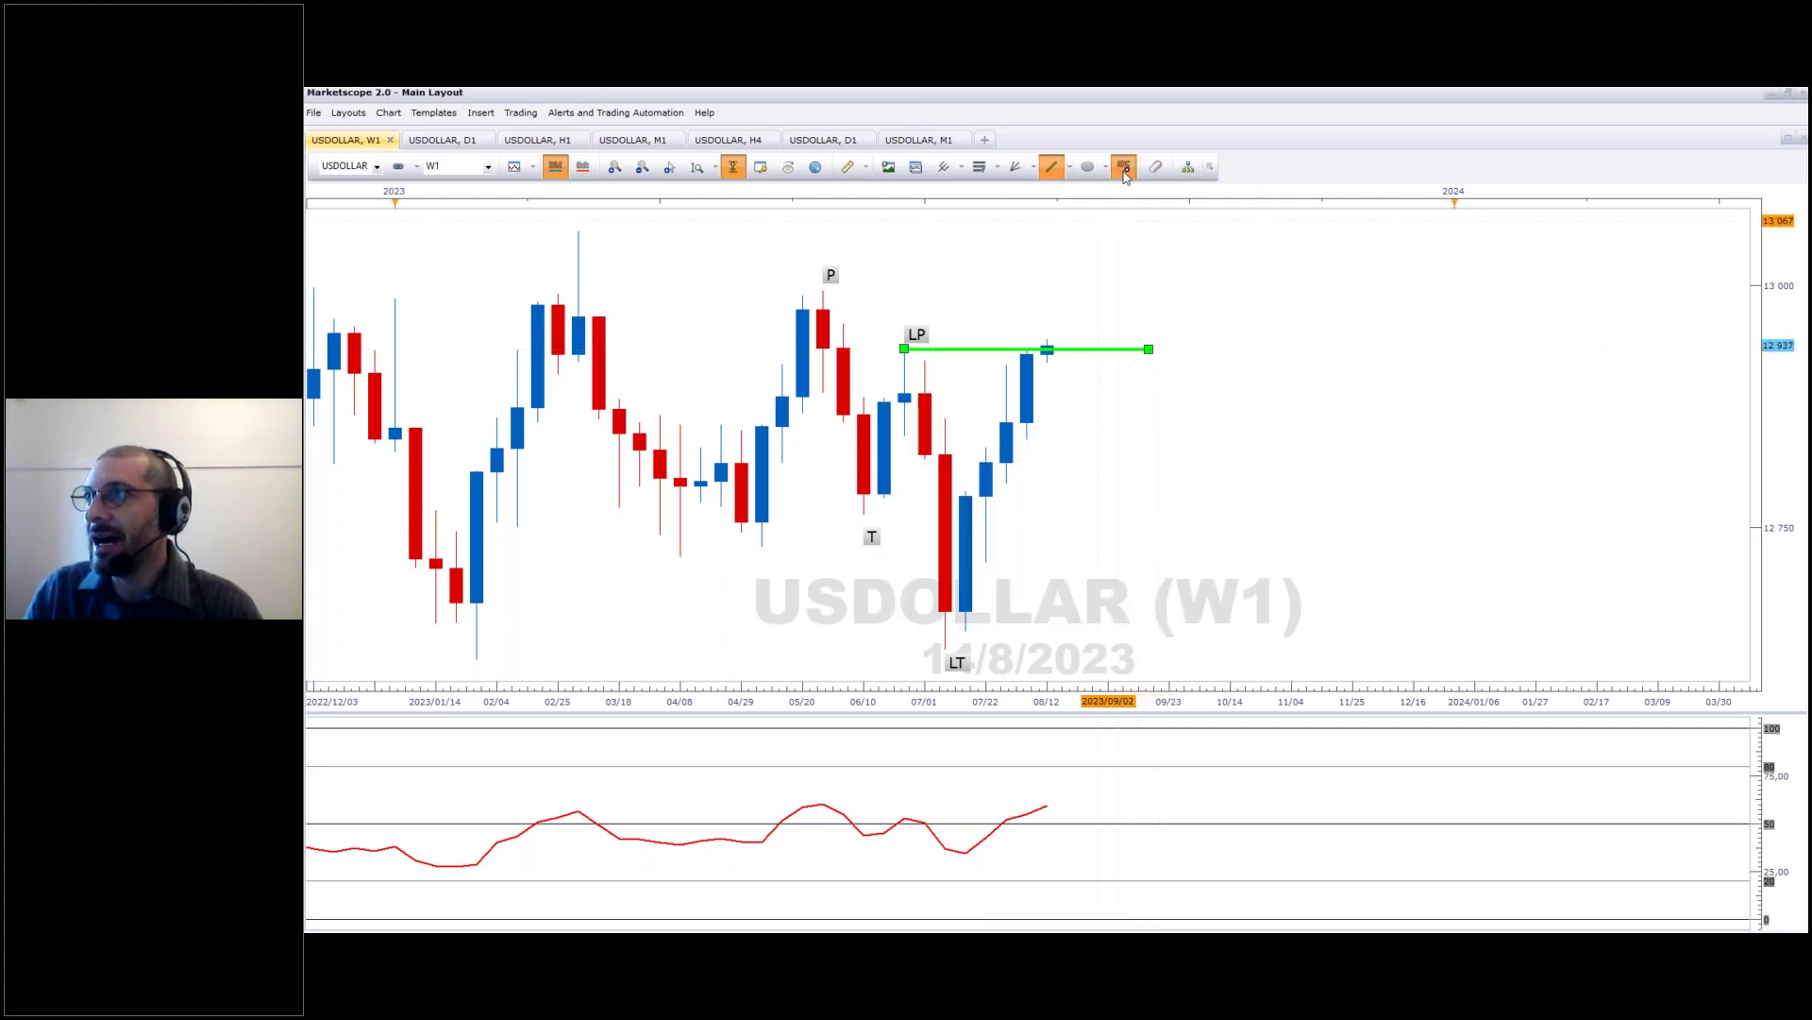
pyautogui.click(1059, 336)
pyautogui.write('HP')
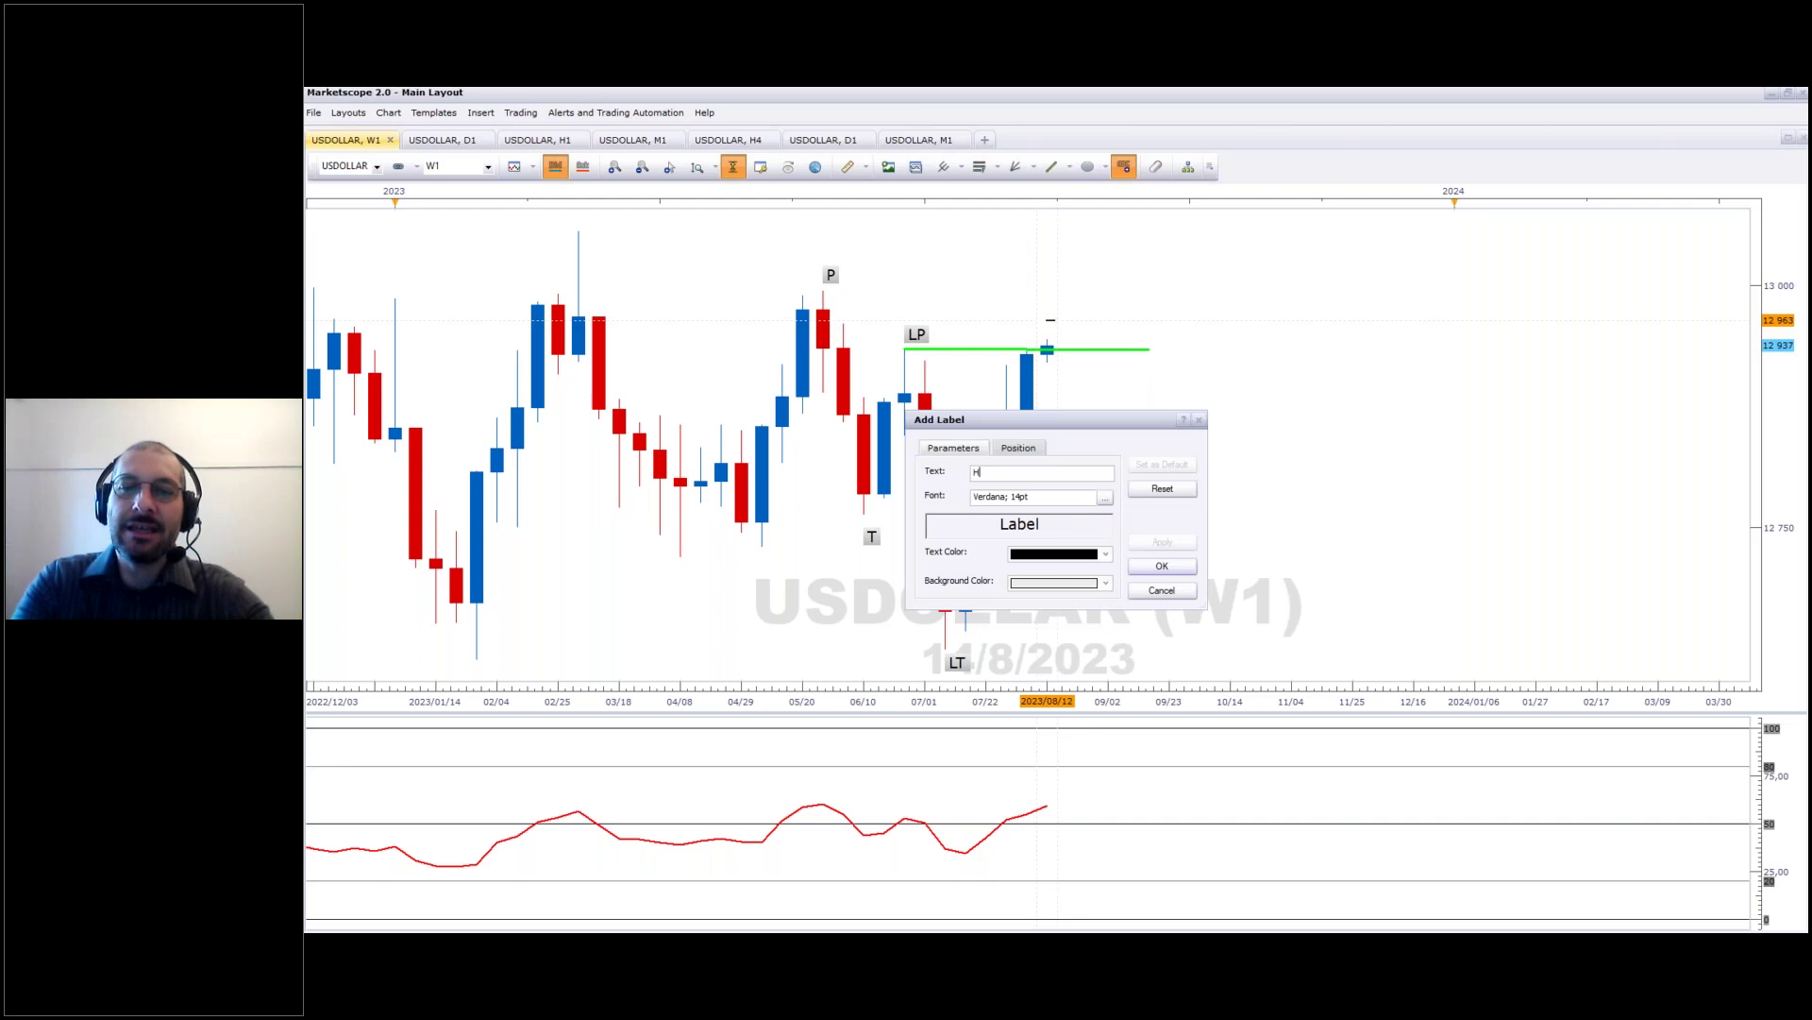
pyautogui.click(1162, 567)
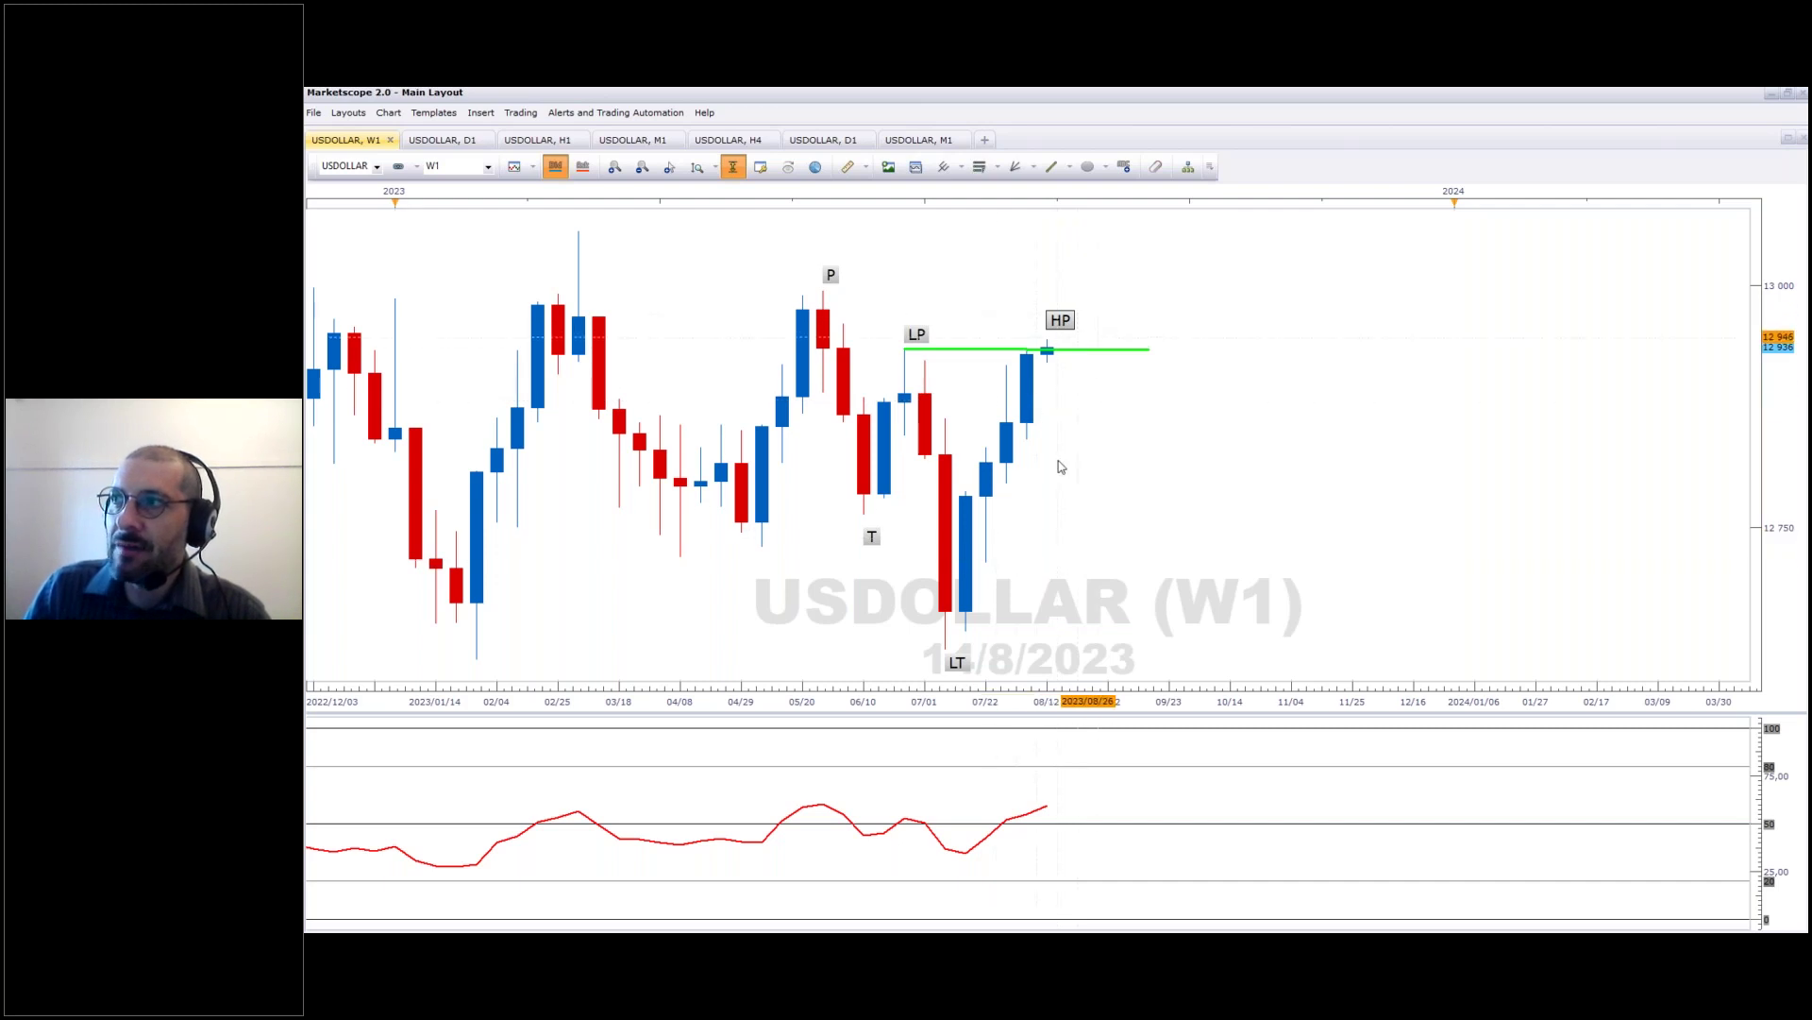
# Step: Sketch a green projected pullback and rally from the latest candle to about 21 October 2023, and delete both lines
pyautogui.click(1052, 166)
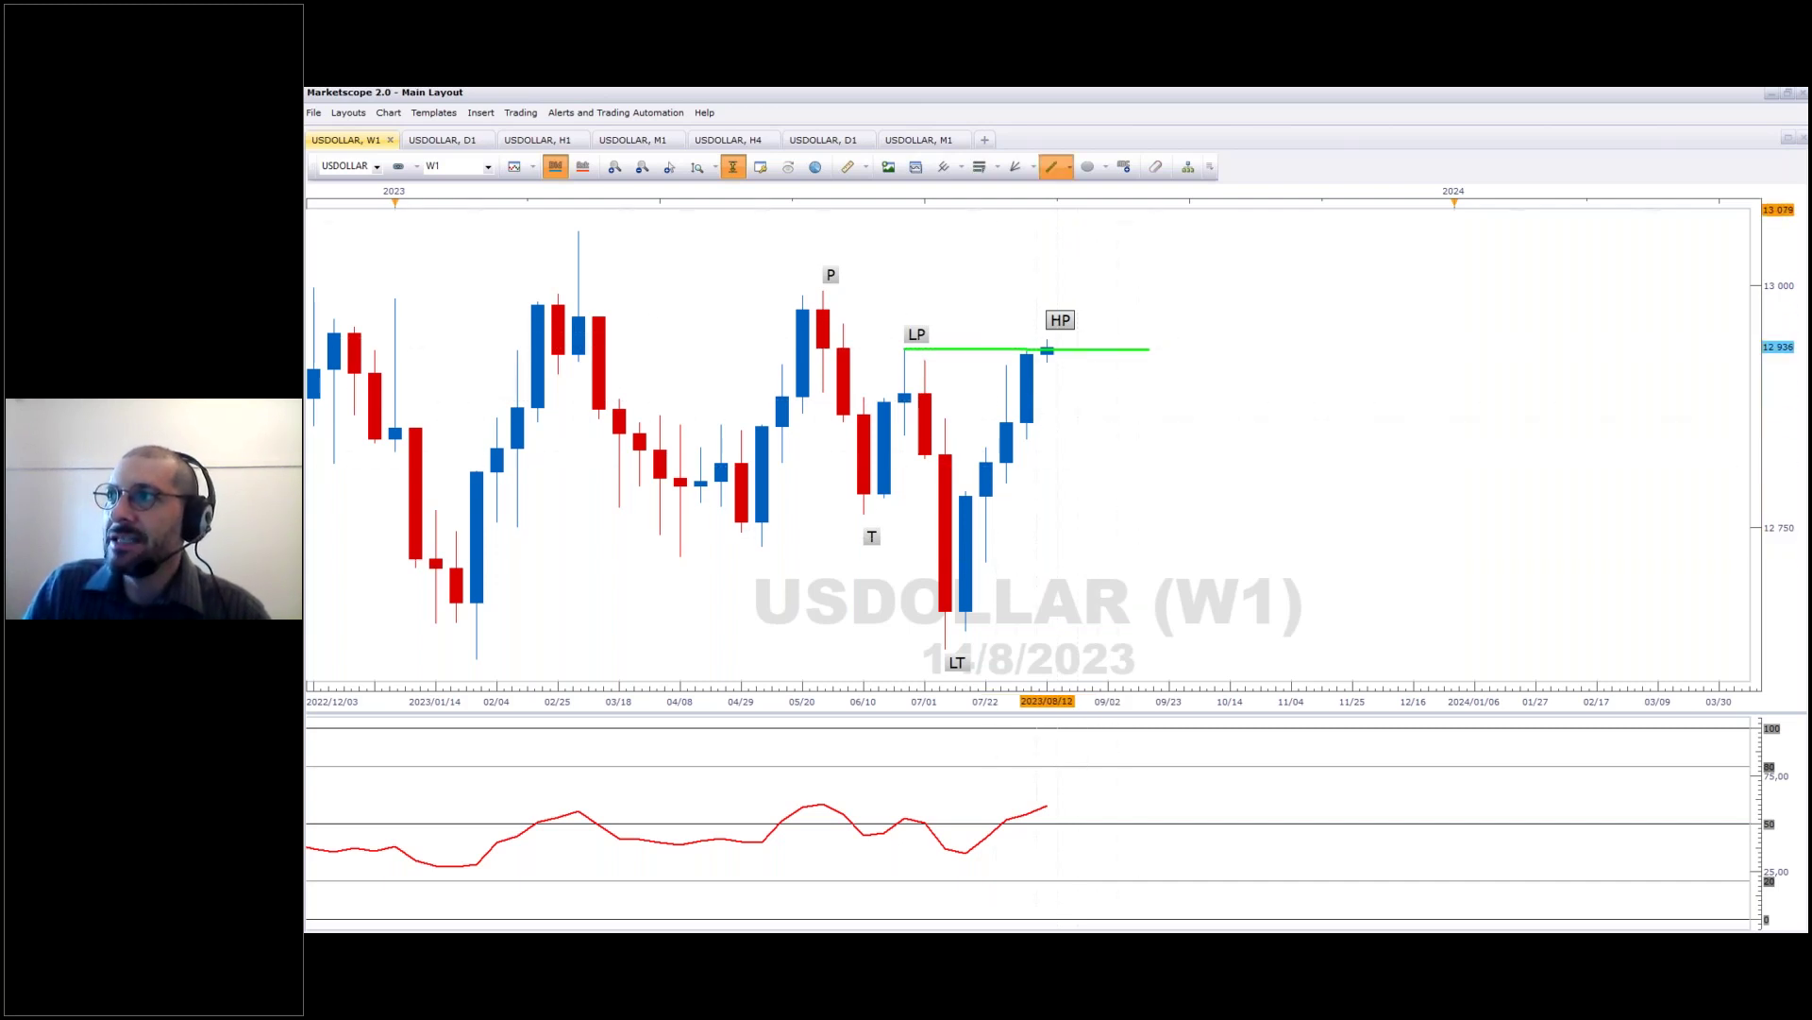
pyautogui.moveTo(1047, 352)
pyautogui.mouseDown()
pyautogui.moveTo(1154, 437)
pyautogui.moveTo(1251, 245)
pyautogui.mouseUp()
pyautogui.press('Return')
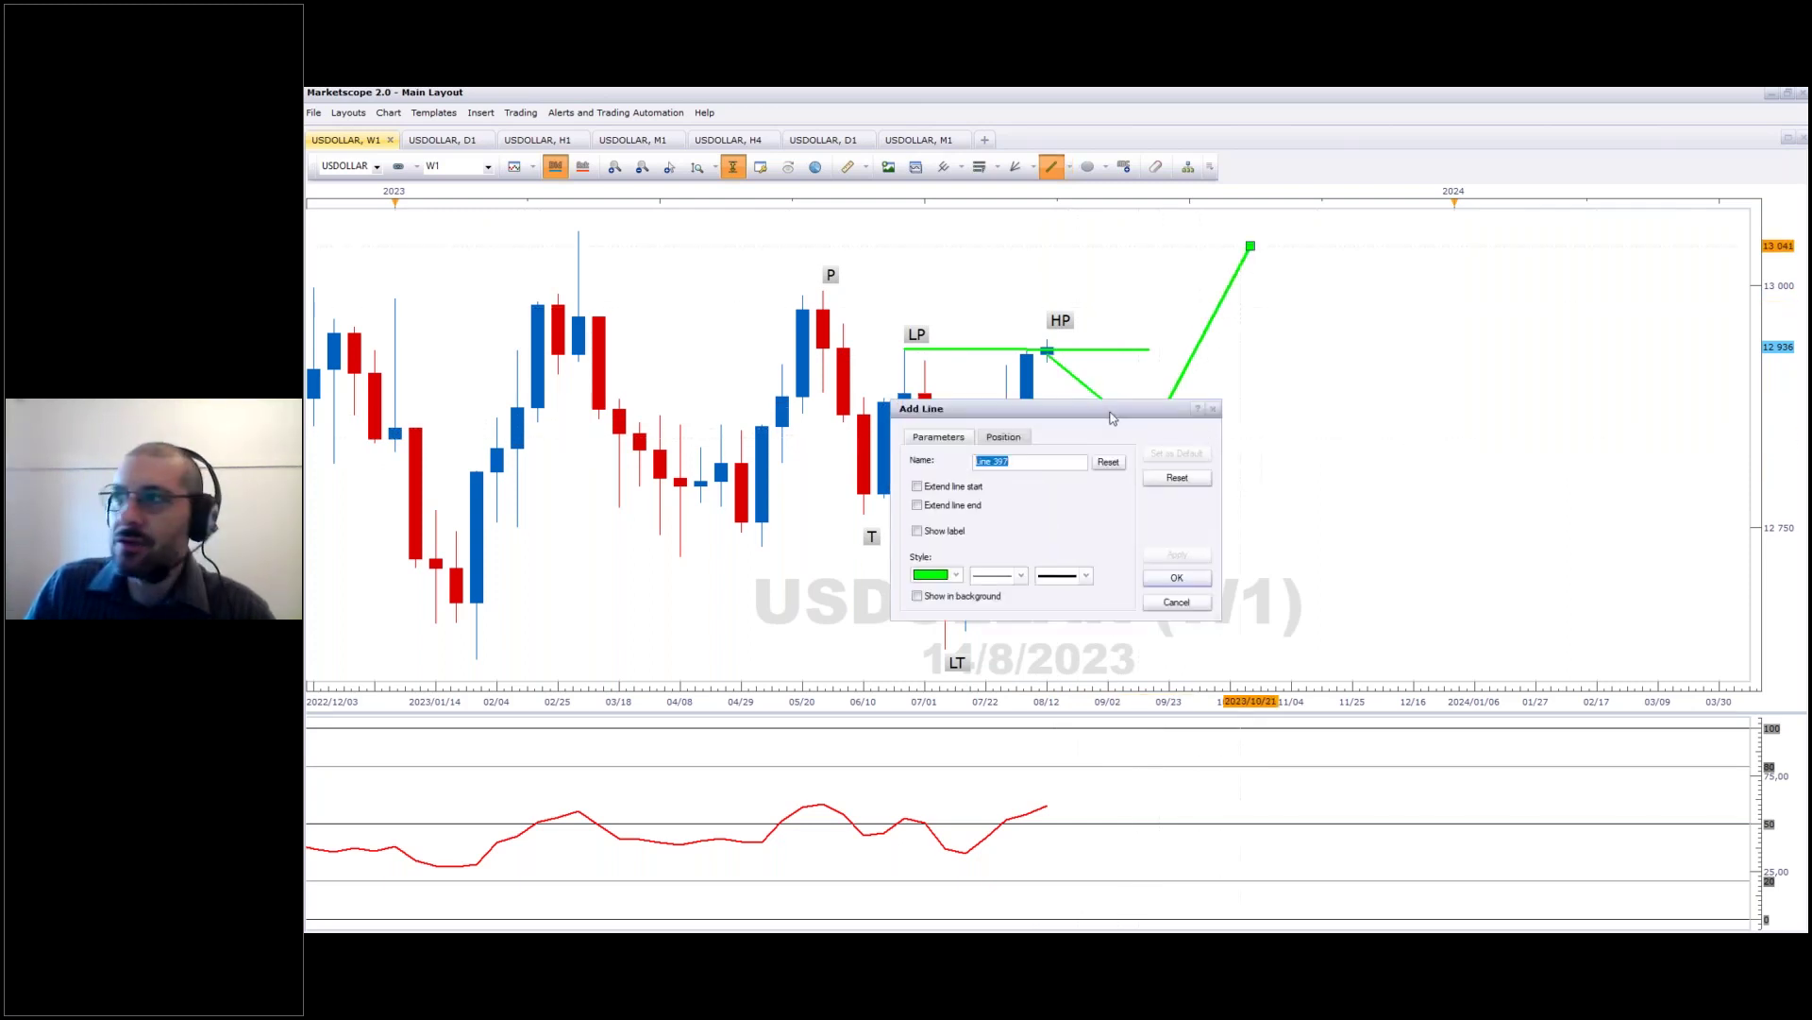
pyautogui.click(1176, 577)
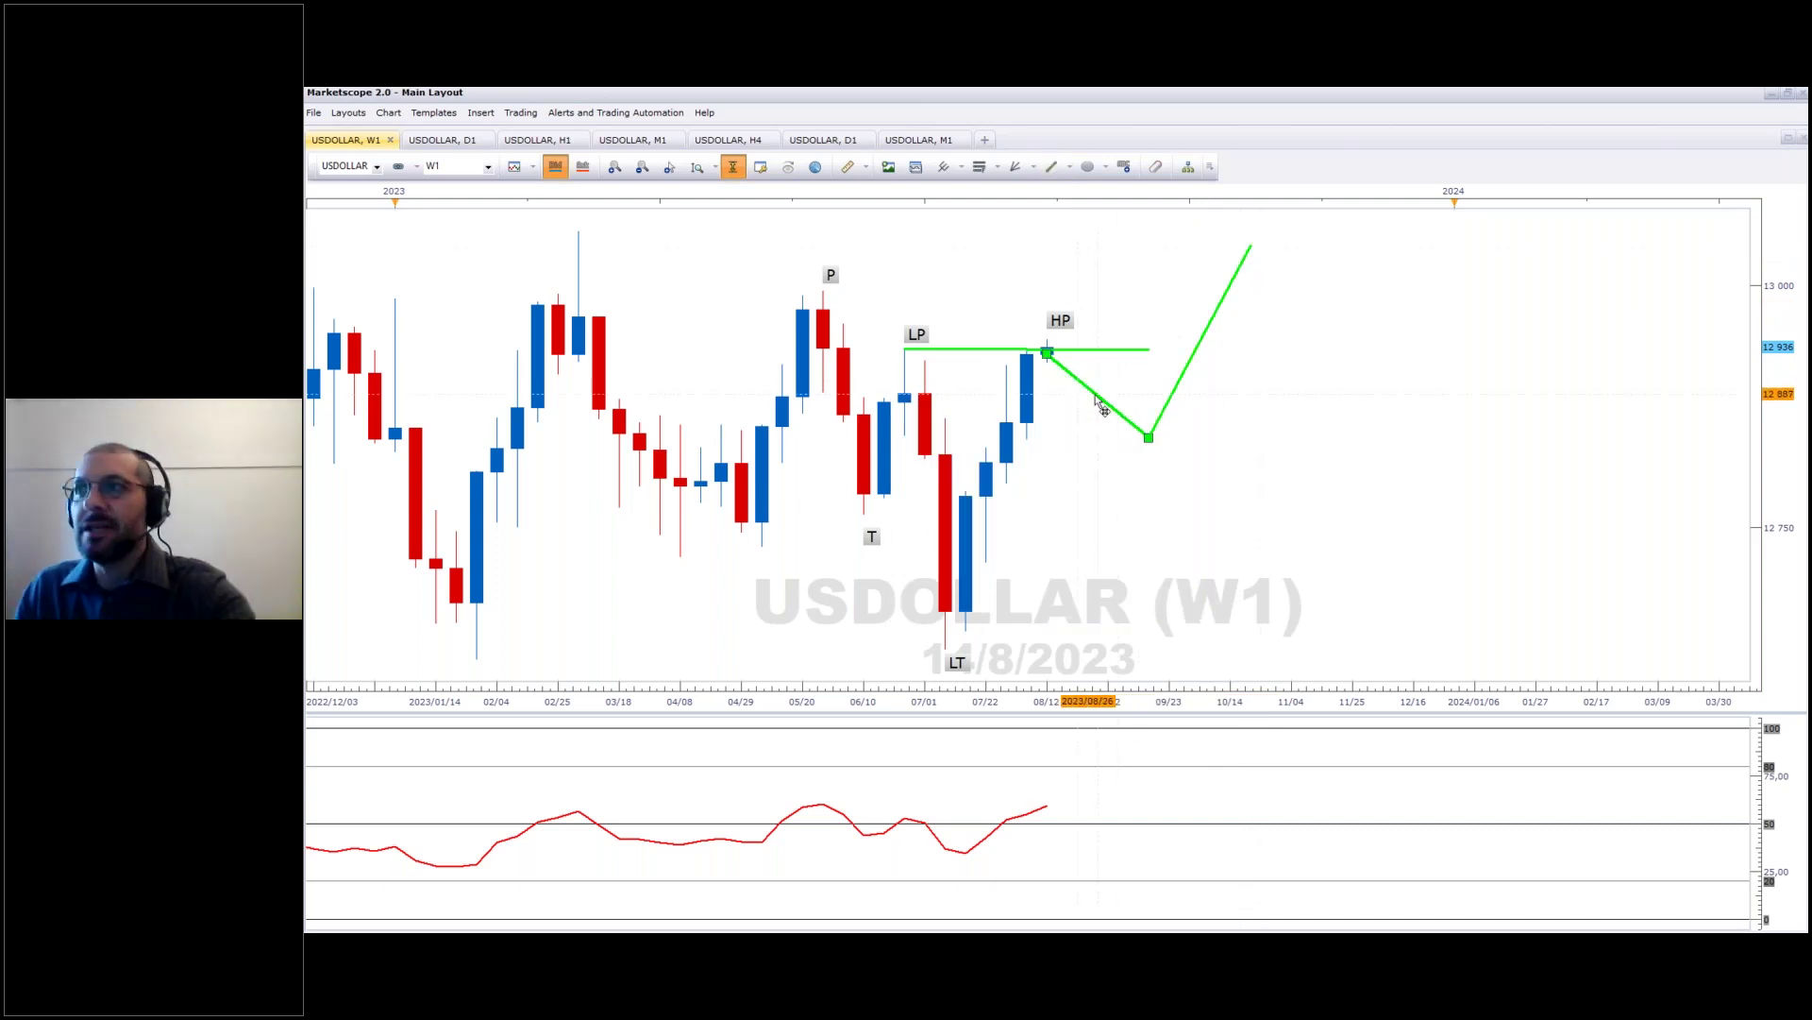
pyautogui.press('Delete')
pyautogui.press('Delete')
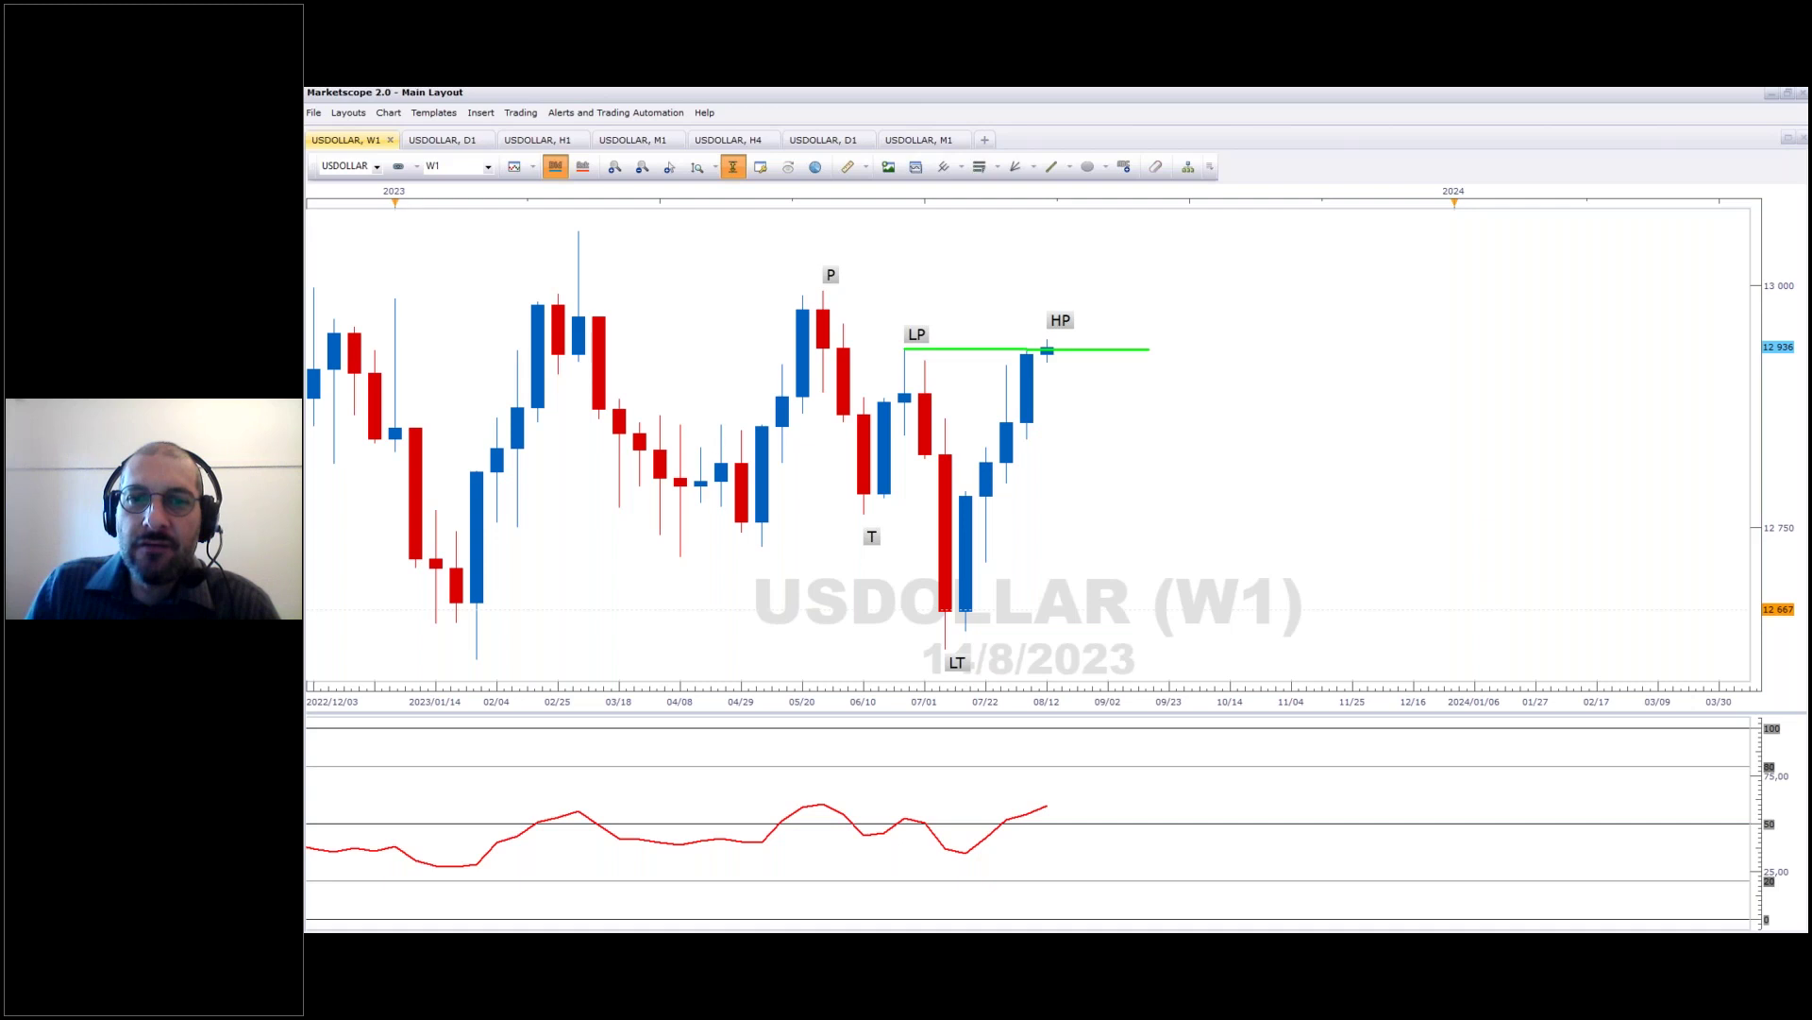
# Step: Switch to TradingView in the browser and draw a solid red trend line under the US10Y-T10YIE lows from 20 July to 22 August 2023
pyautogui.hotkey('alt', 'Tab')
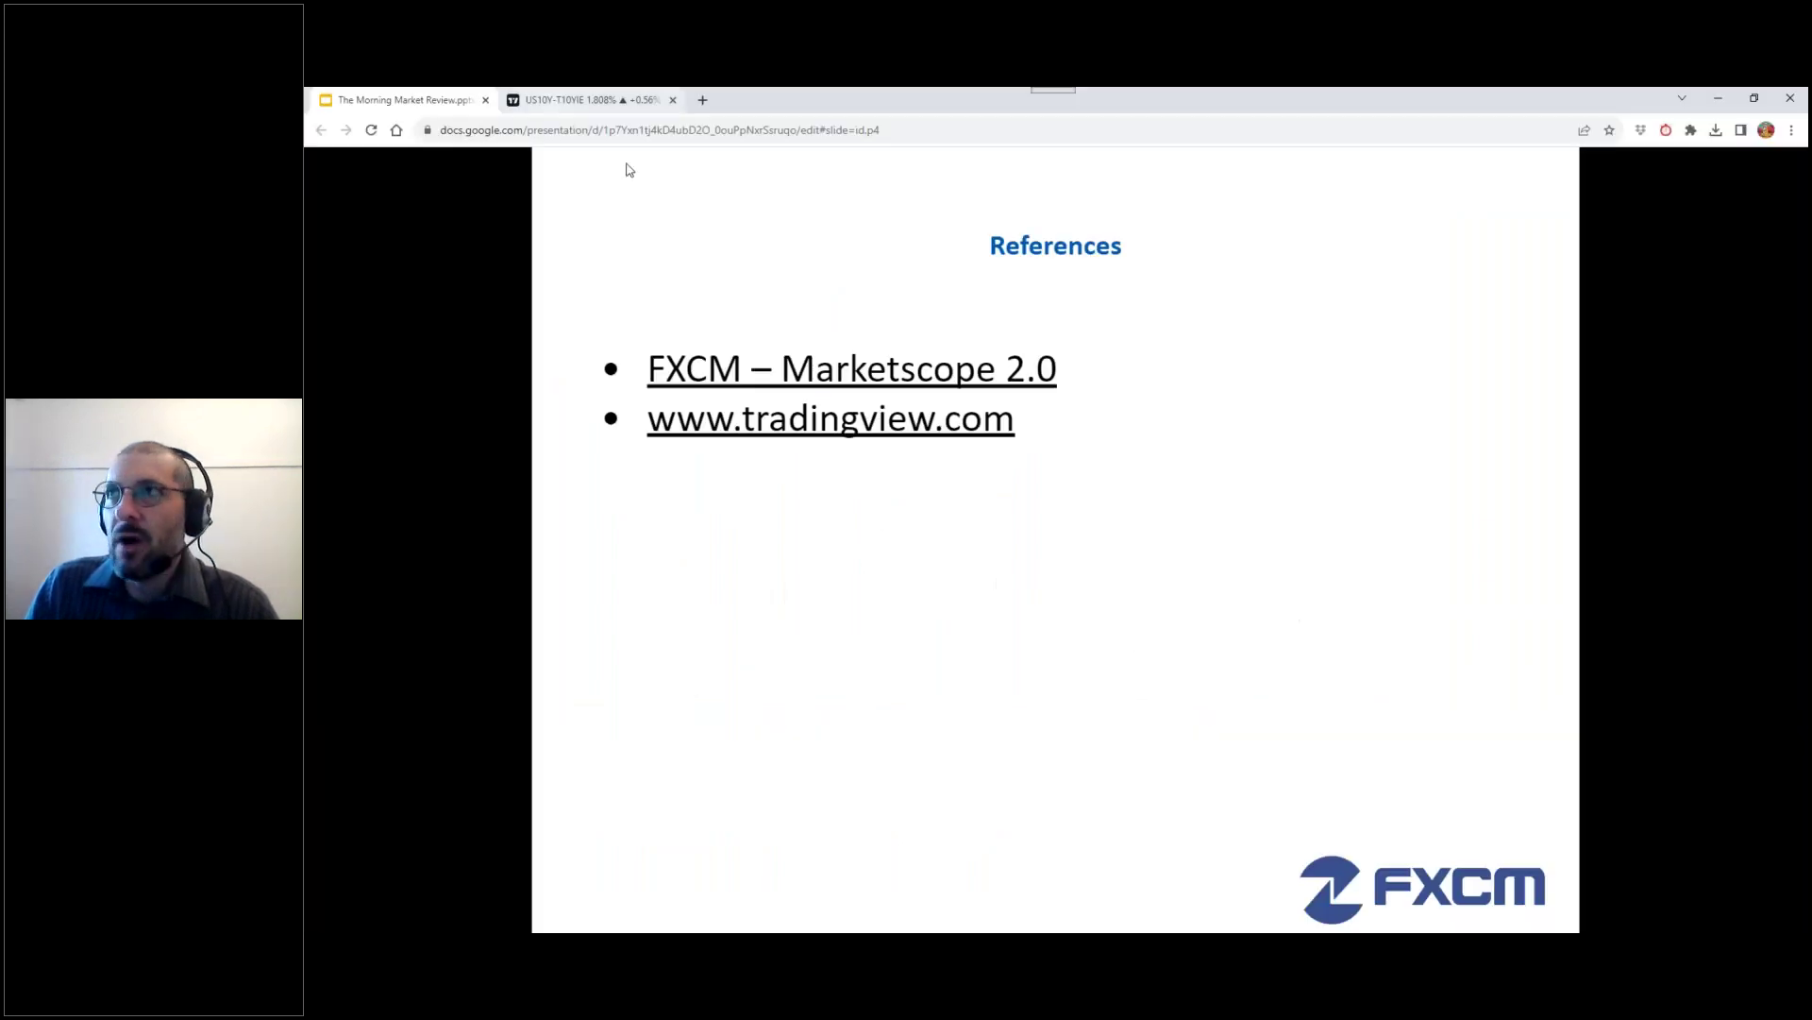
pyautogui.click(586, 100)
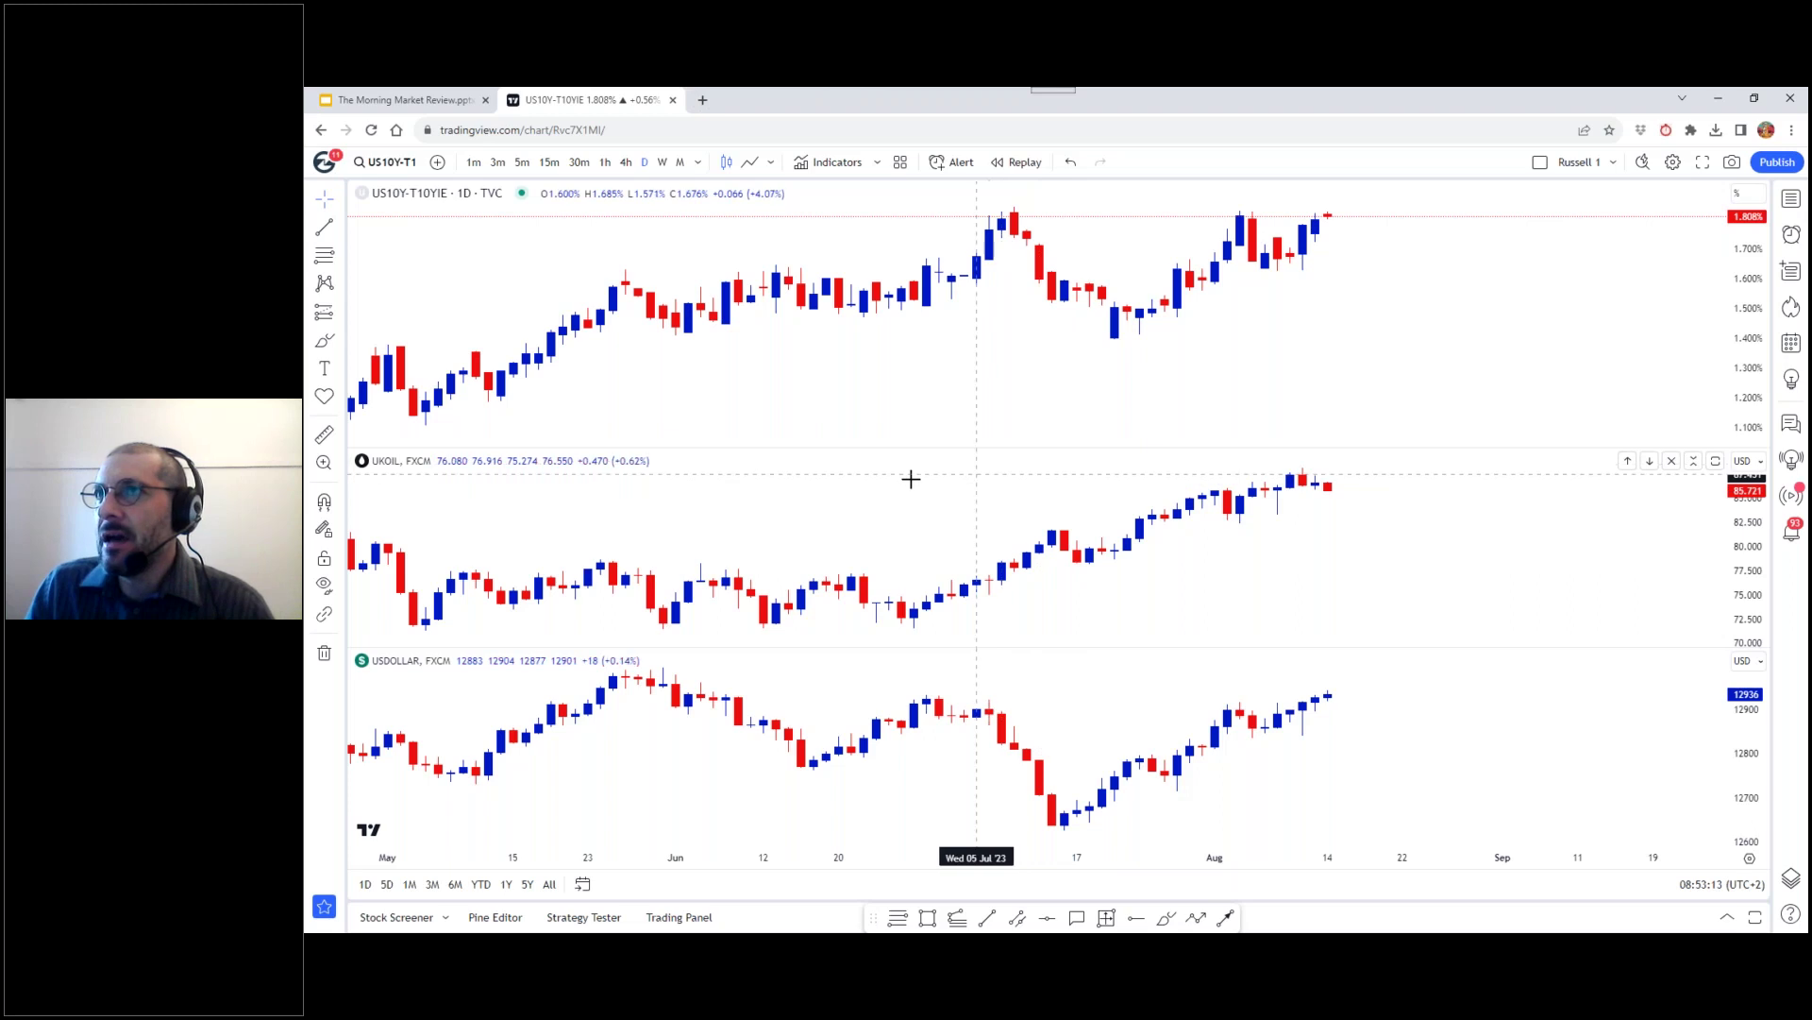
pyautogui.hscroll(5, 1054, 407)
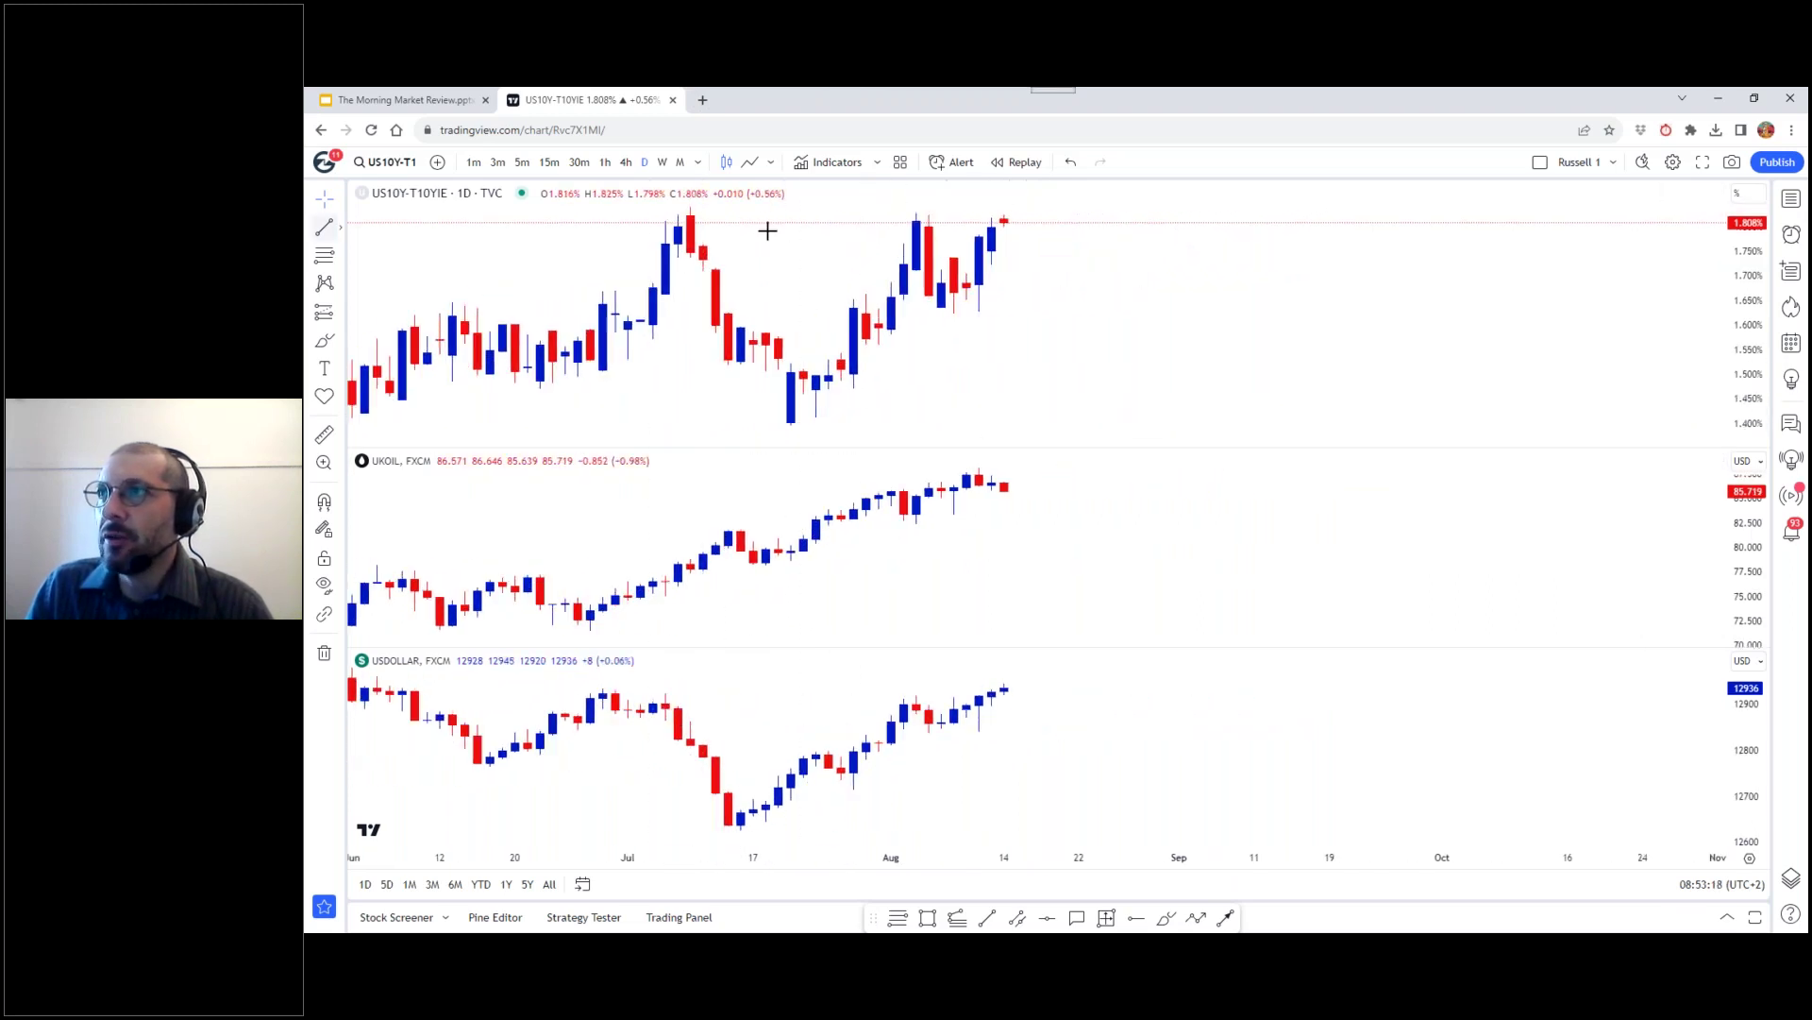
pyautogui.click(796, 428)
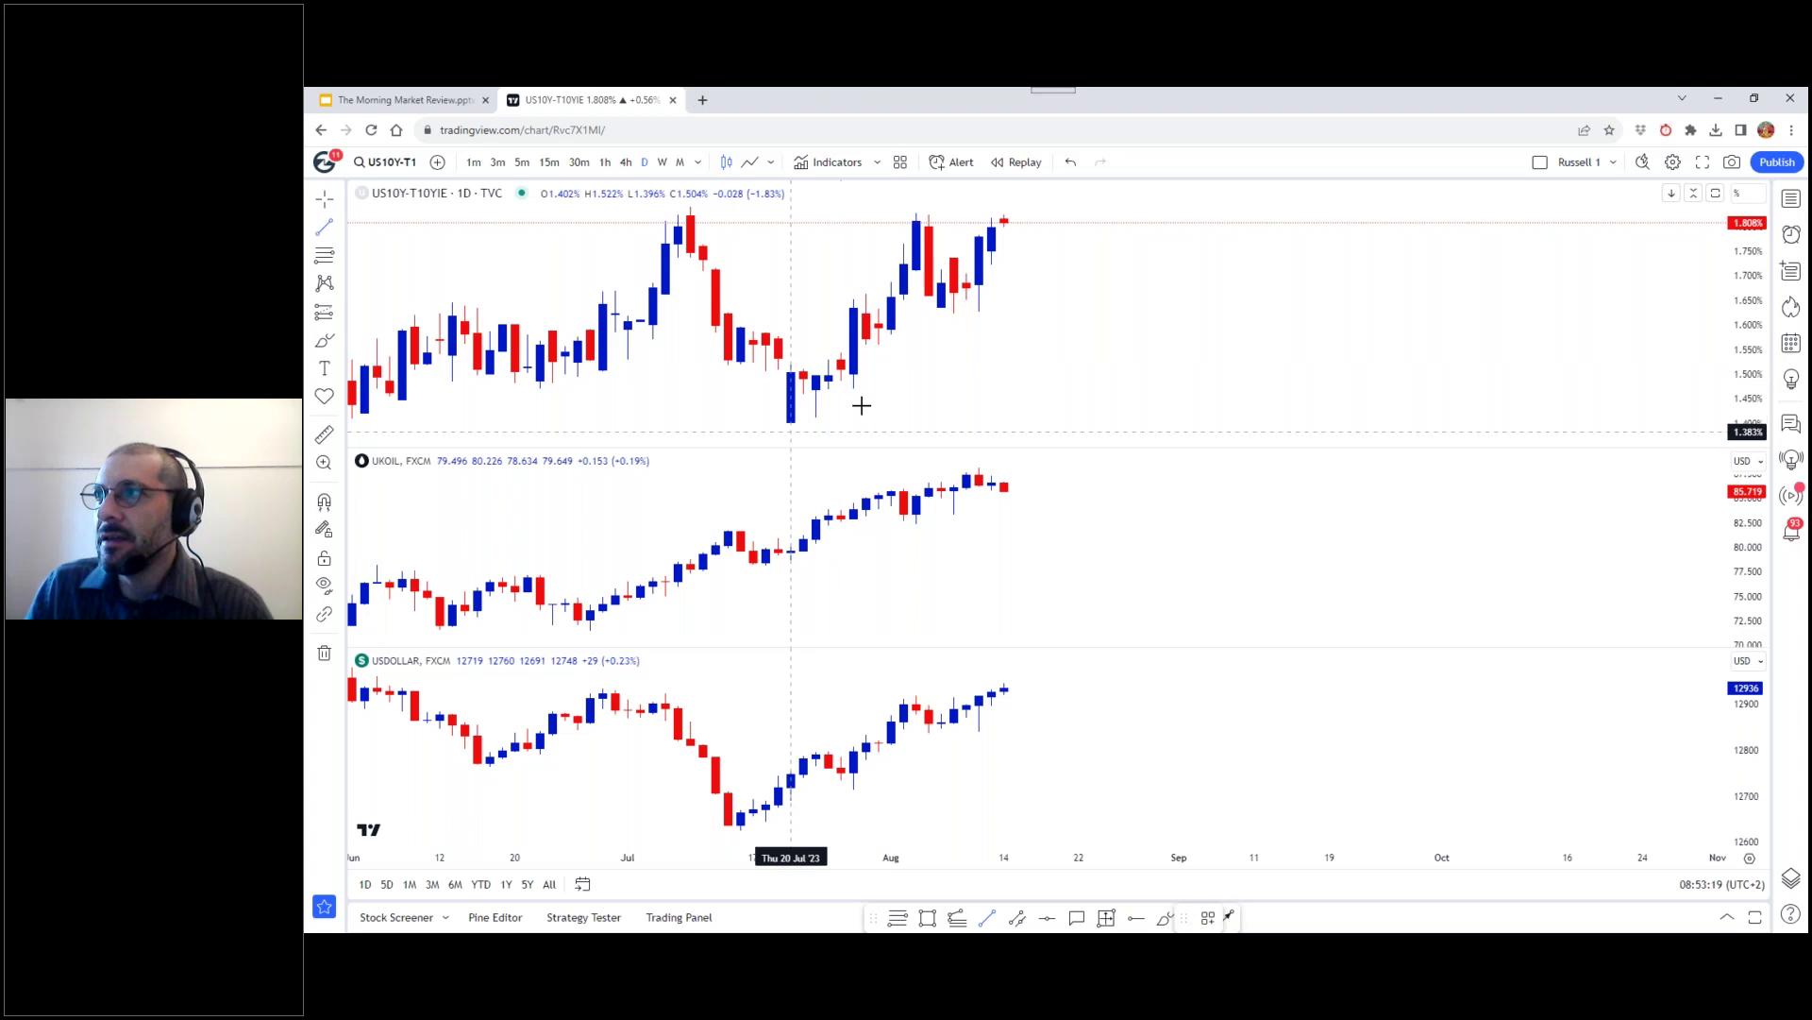
pyautogui.click(1079, 247)
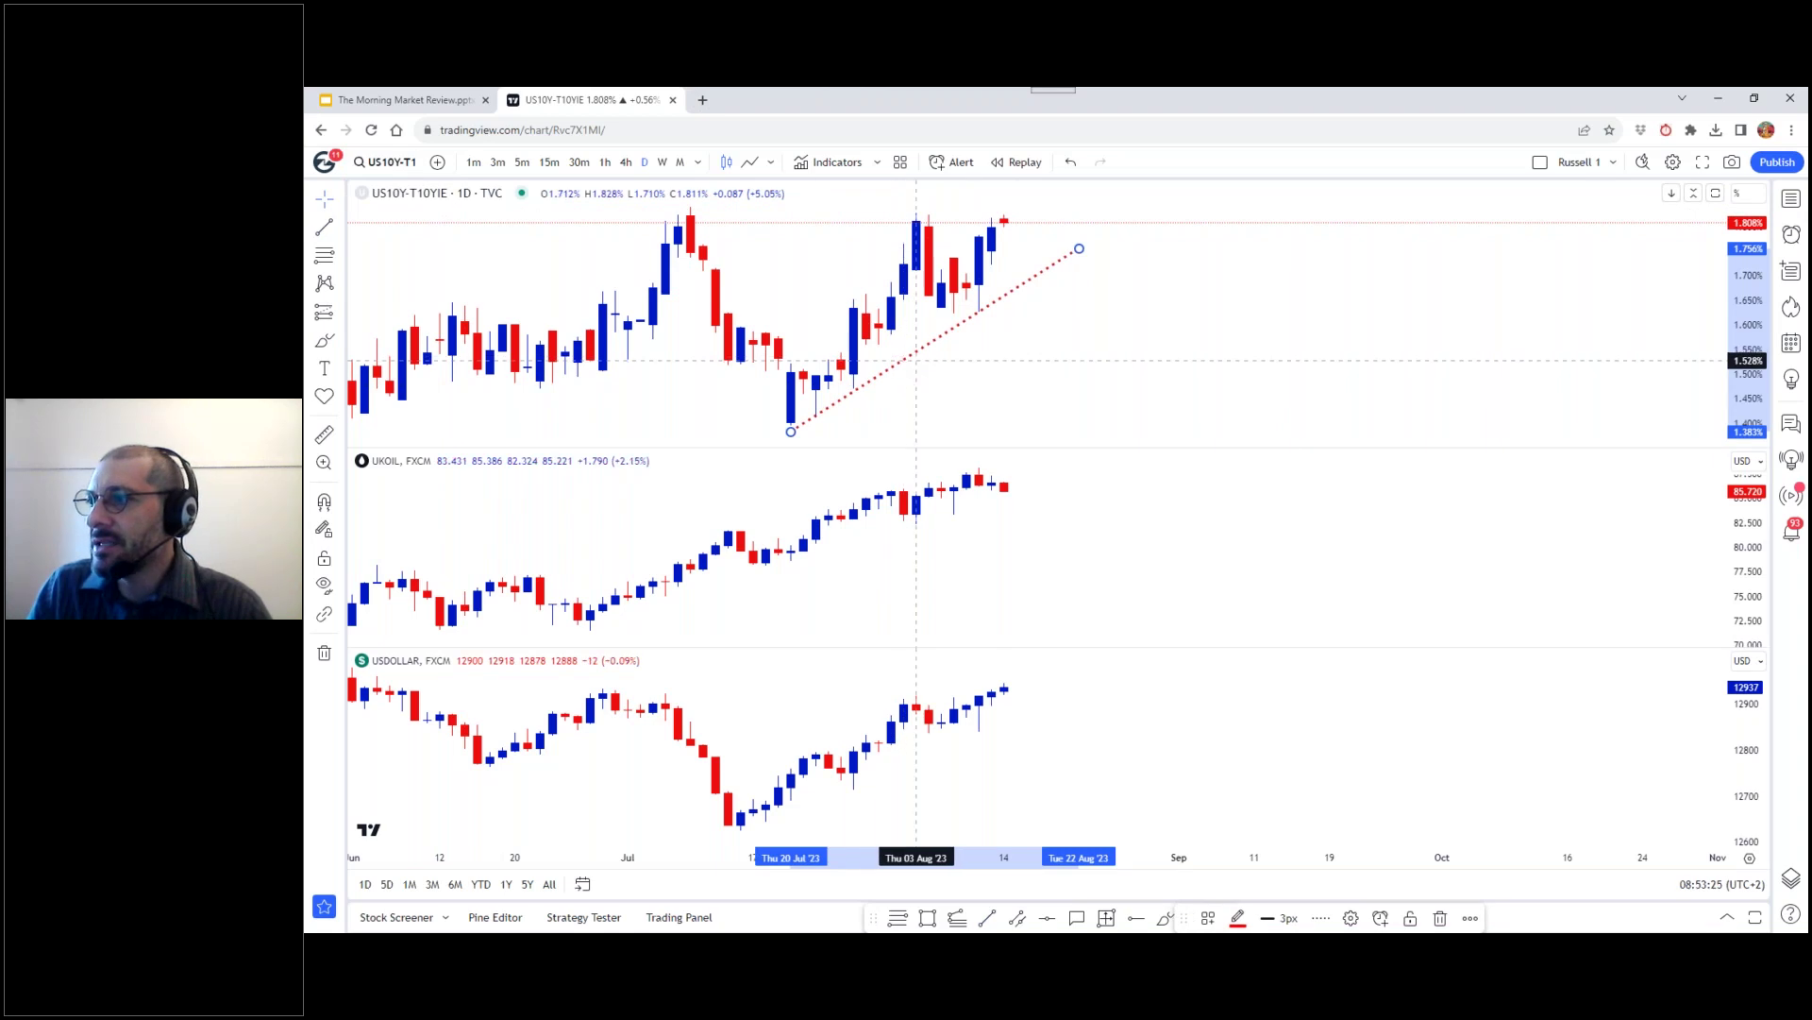
pyautogui.click(1321, 918)
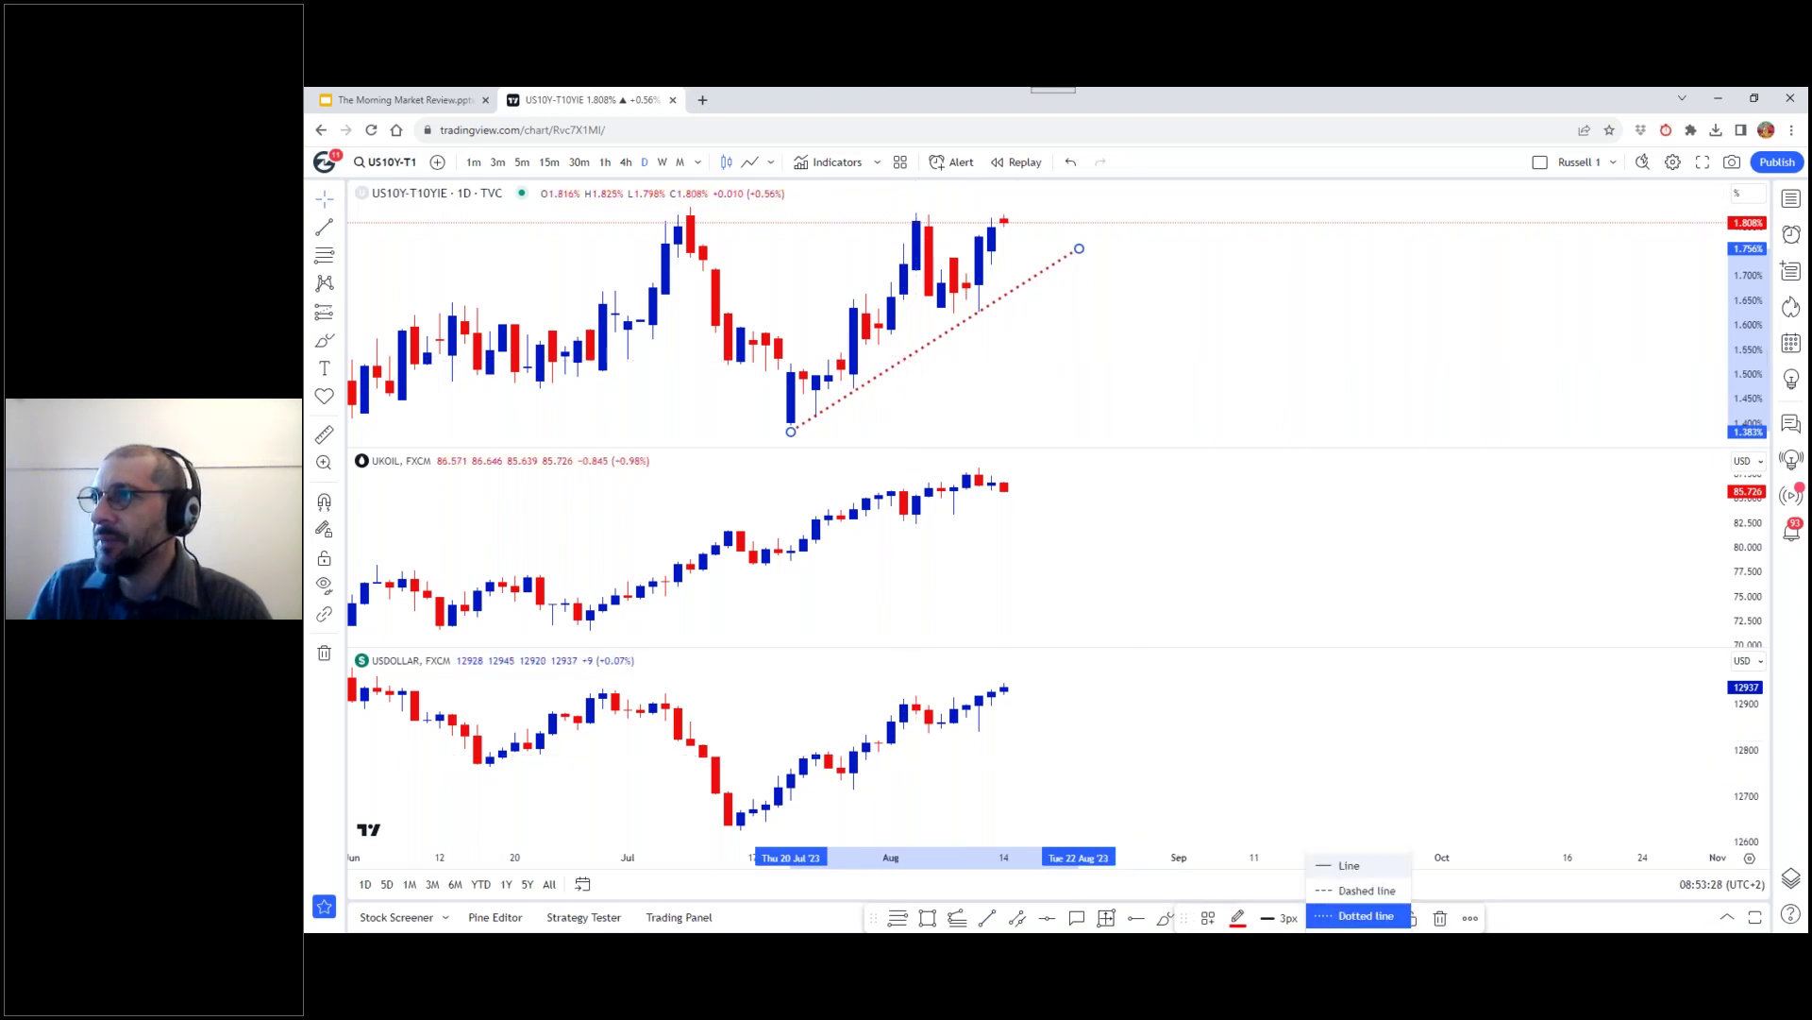
pyautogui.click(1349, 865)
pyautogui.click(935, 359)
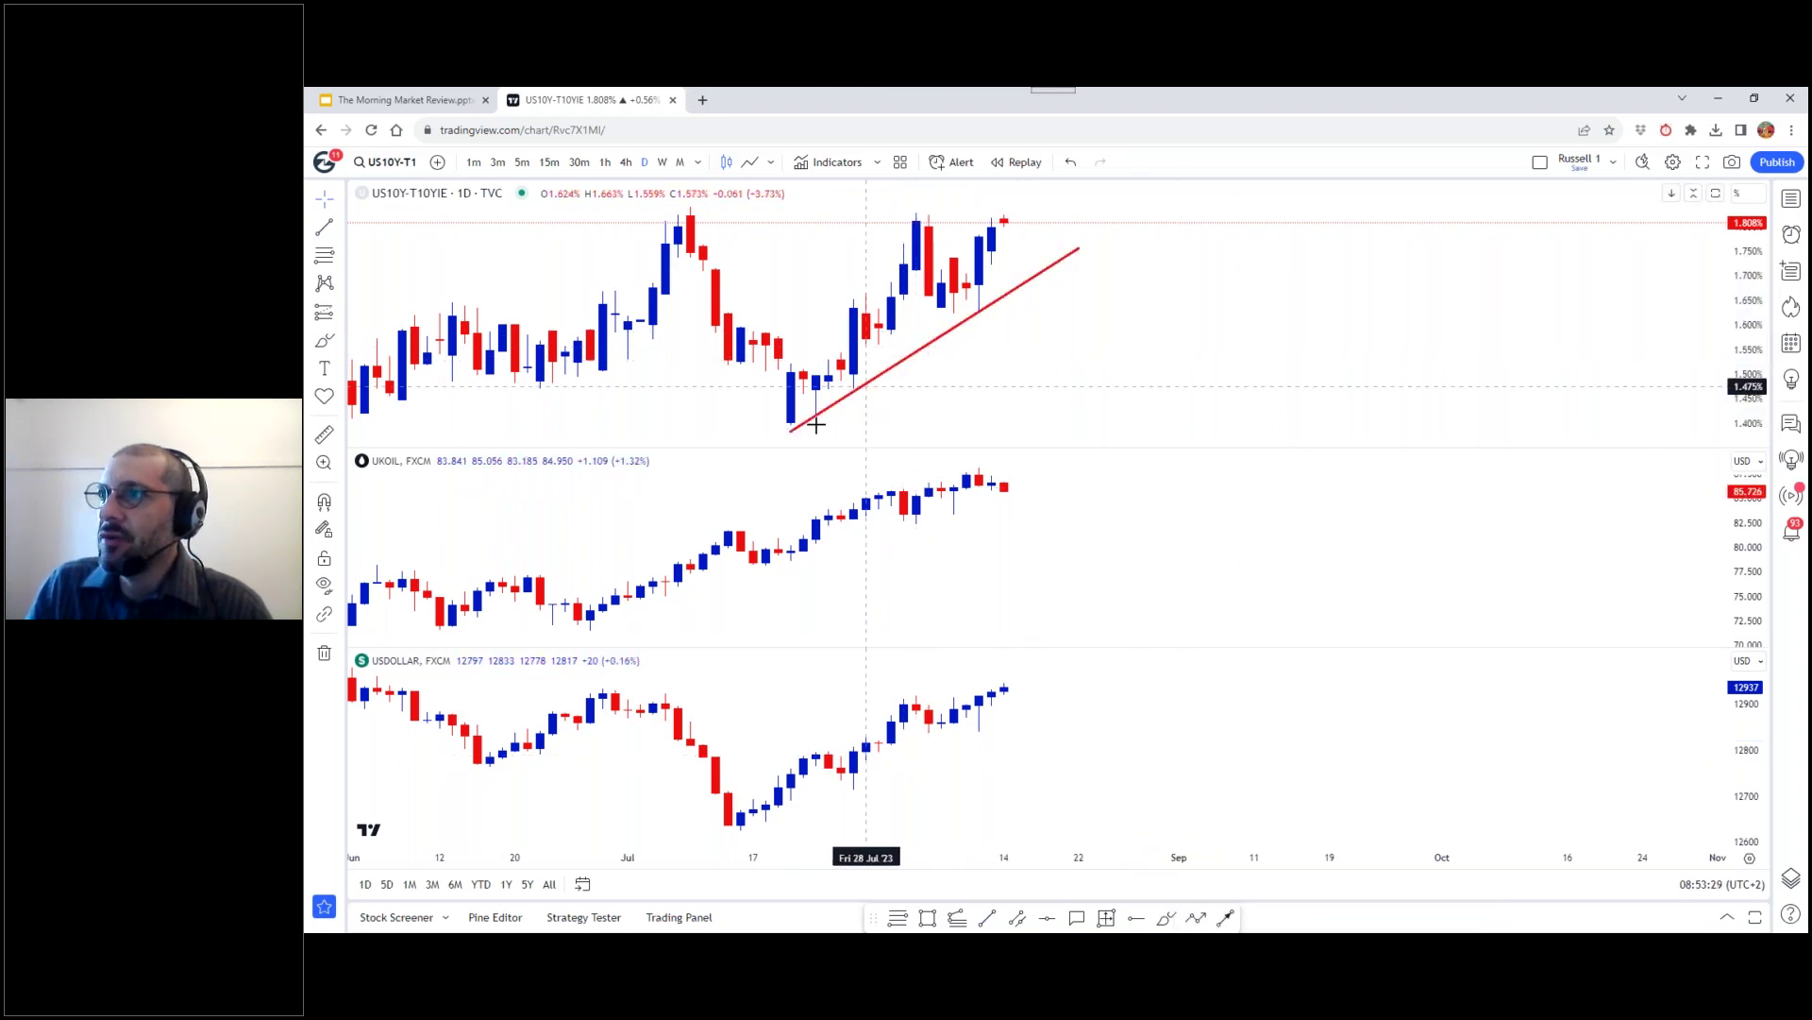
pyautogui.rightClick(901, 372)
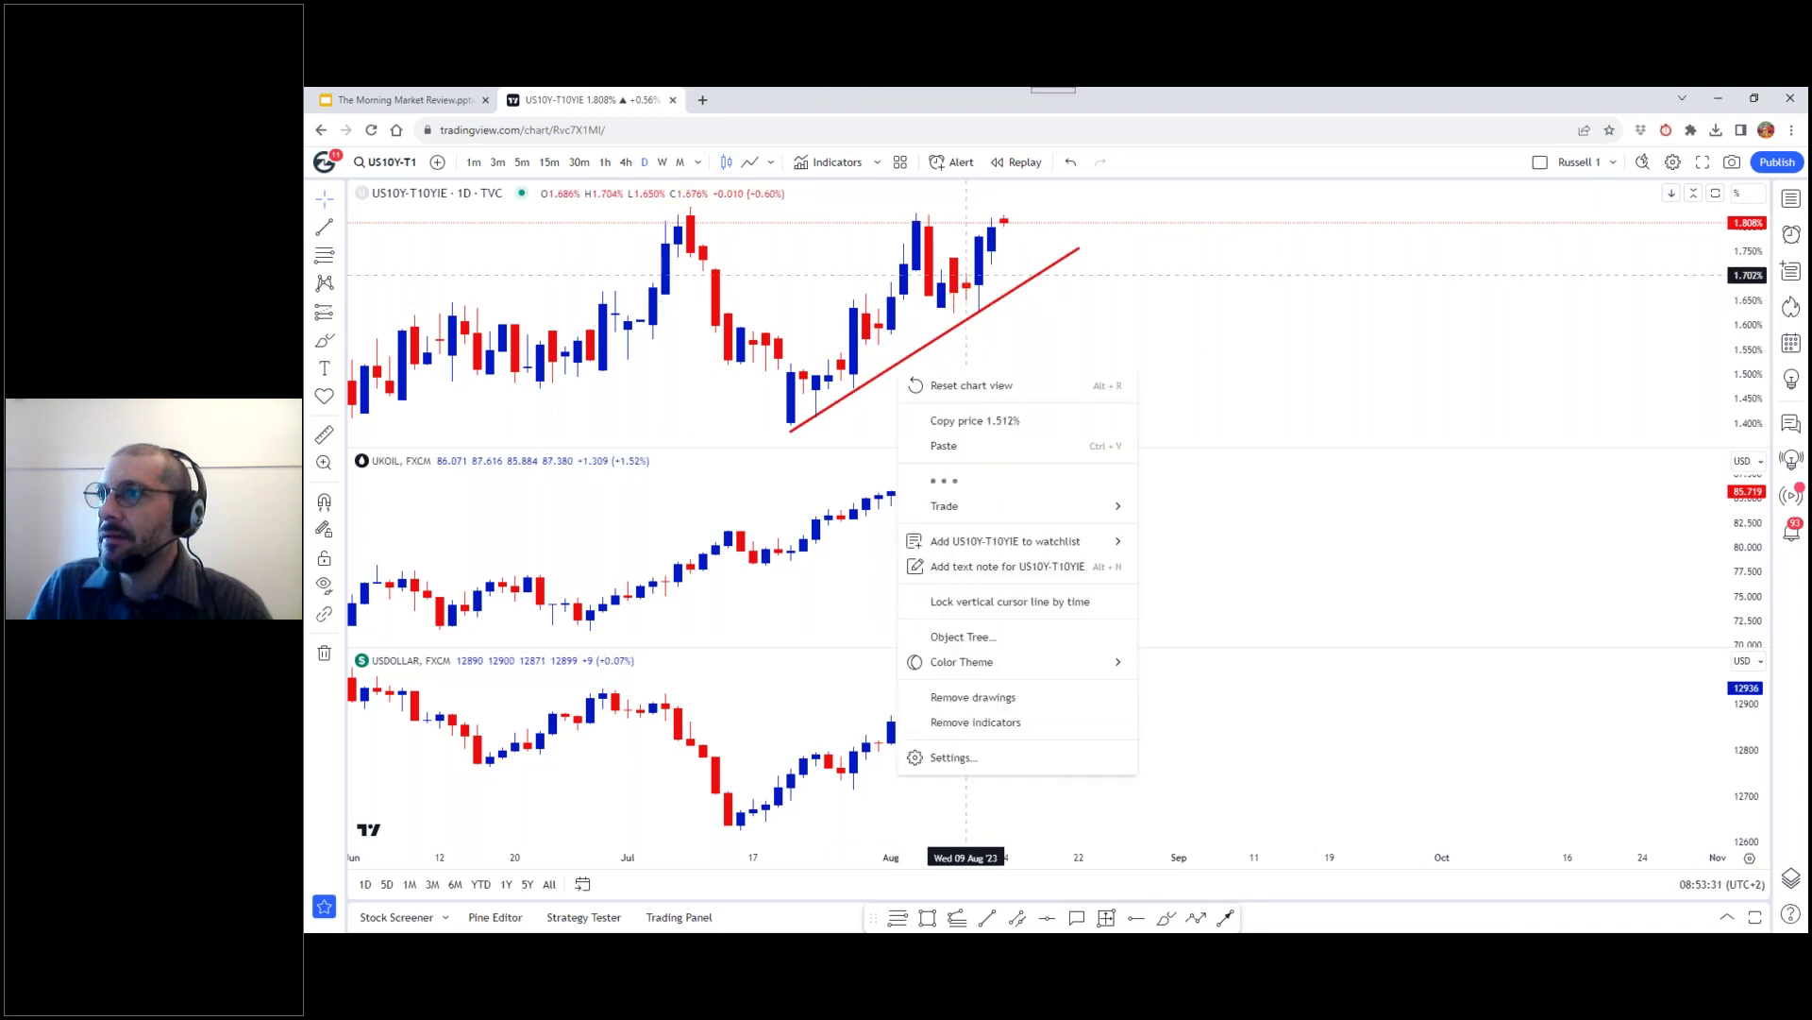
pyautogui.doubleClick(954, 328)
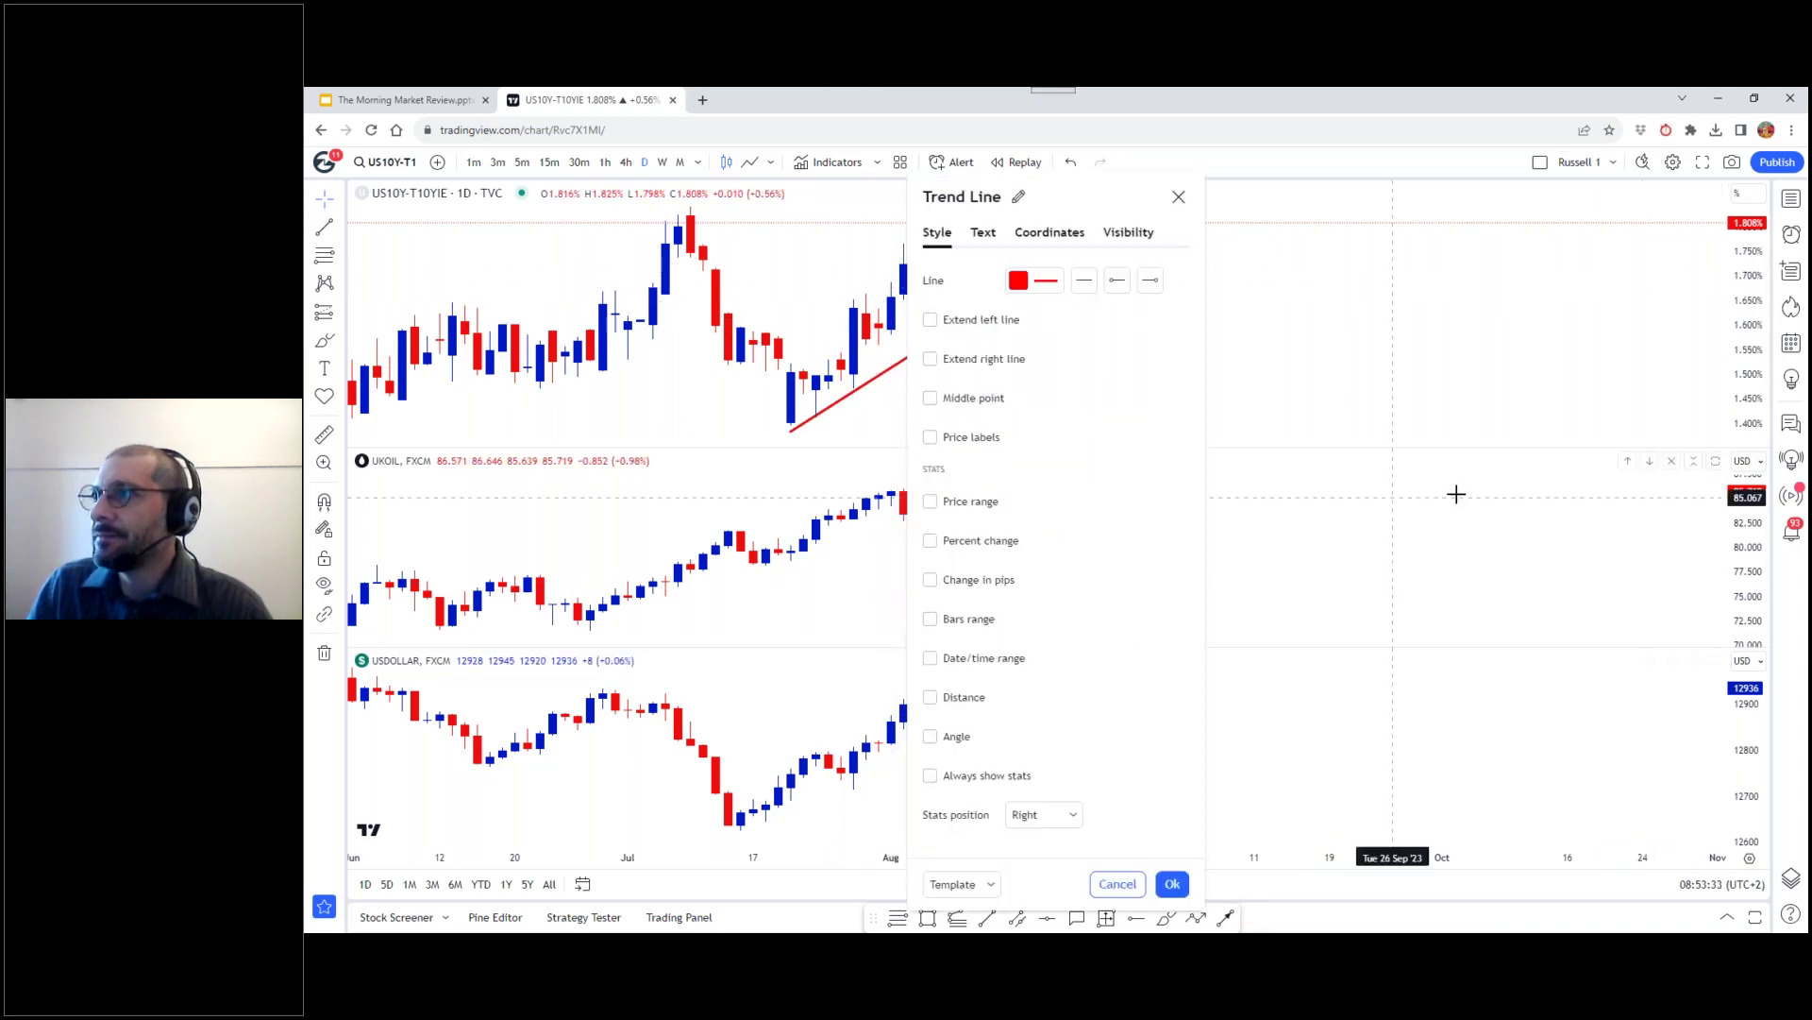
pyautogui.press('Escape')
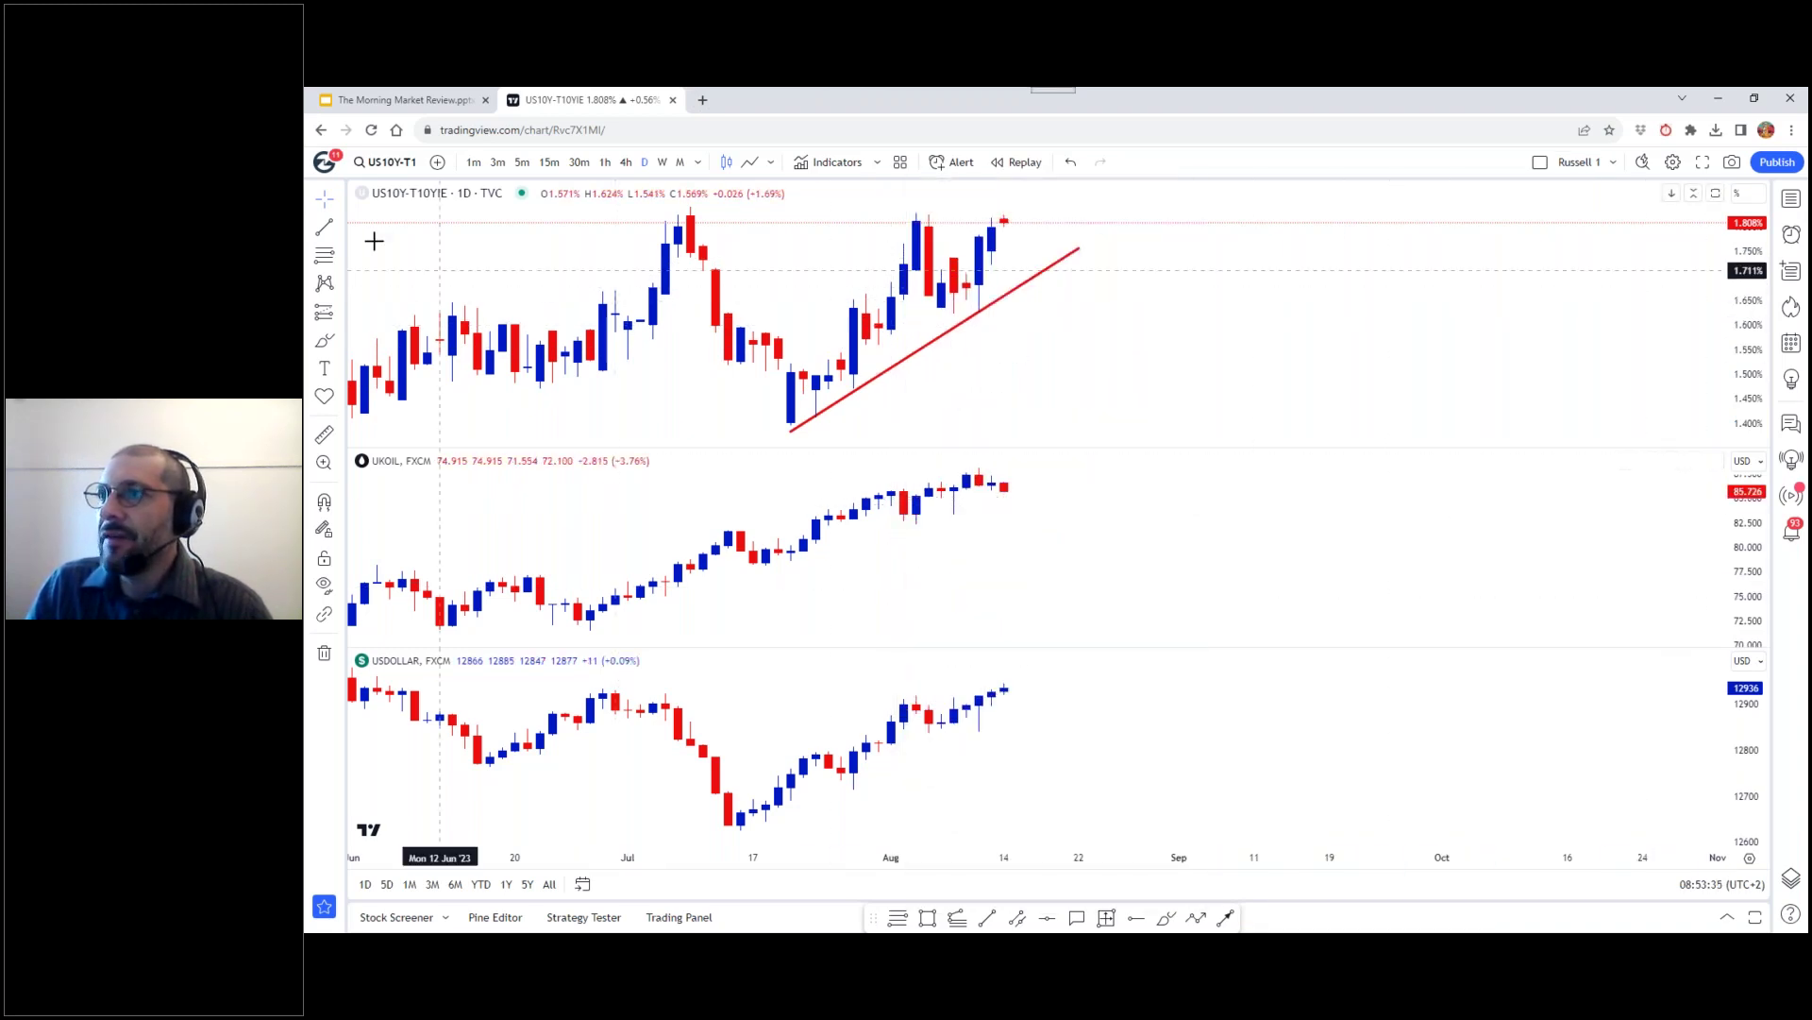
# Step: Draw red trend lines under the UKOIL lows from 28 June to 18 August and the USDOLLAR lows from 14 July to 24 August 2023
pyautogui.click(598, 640)
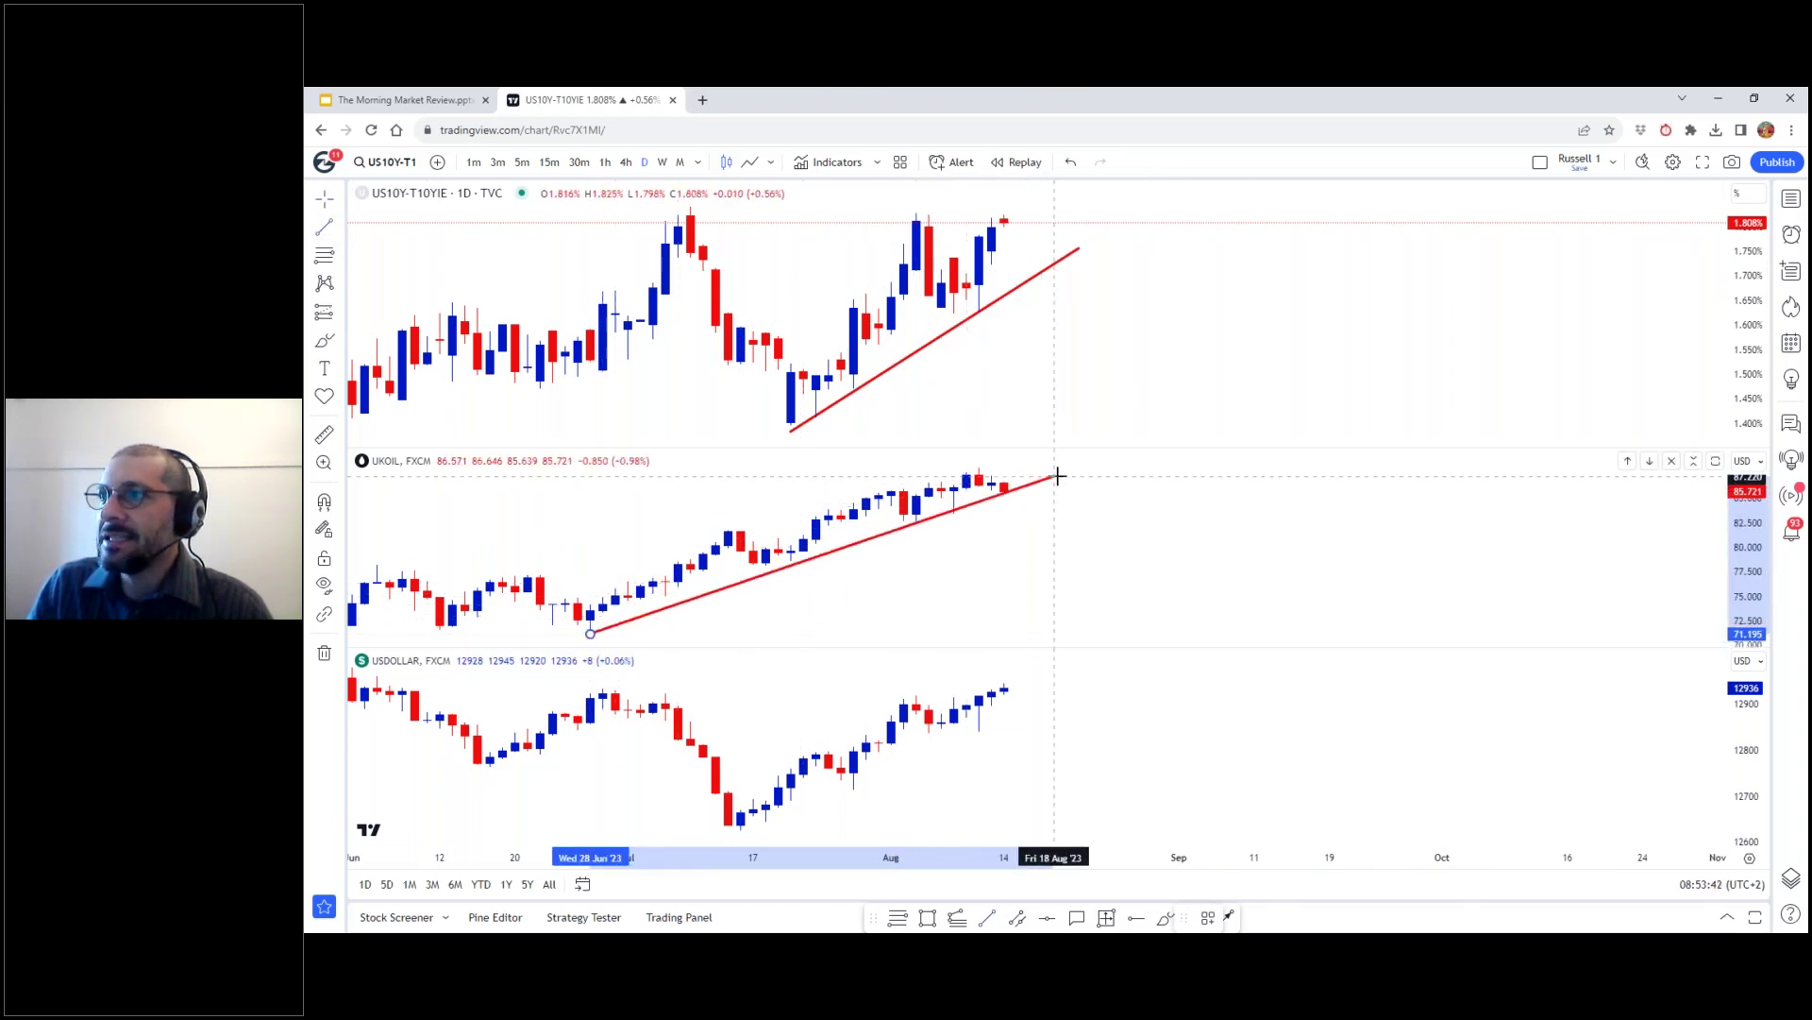
pyautogui.click(1054, 475)
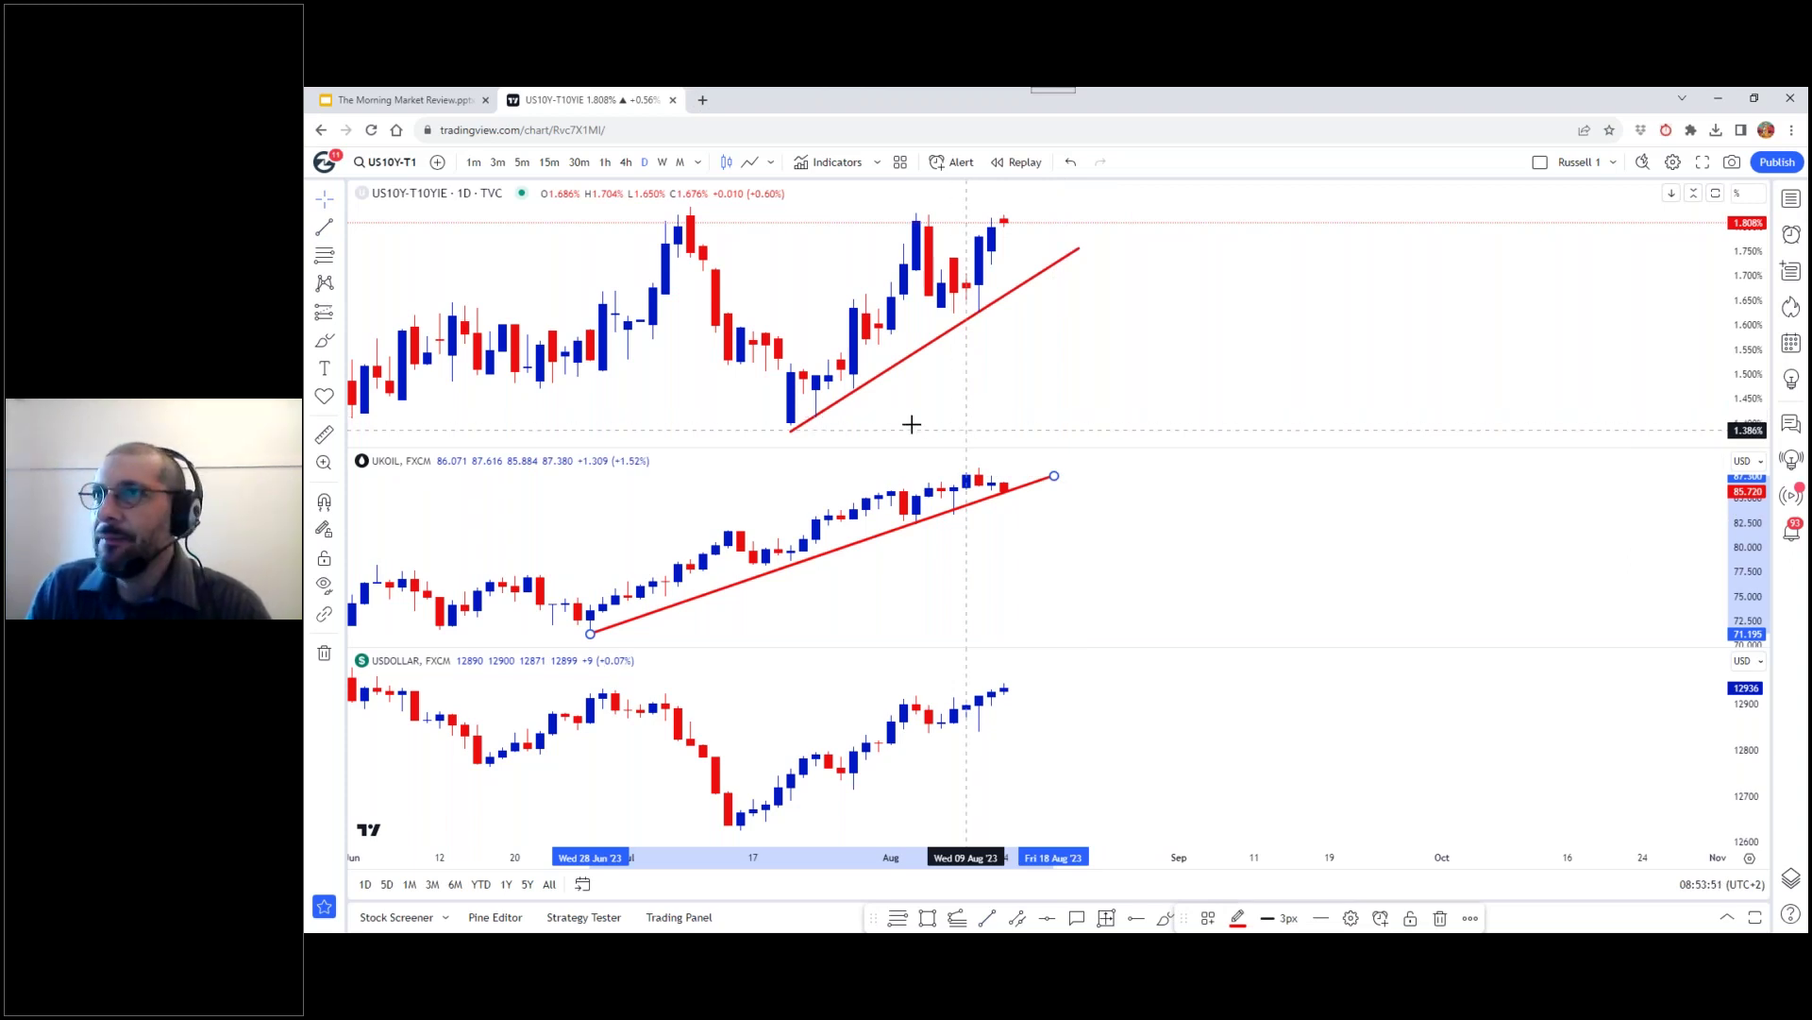
pyautogui.click(703, 774)
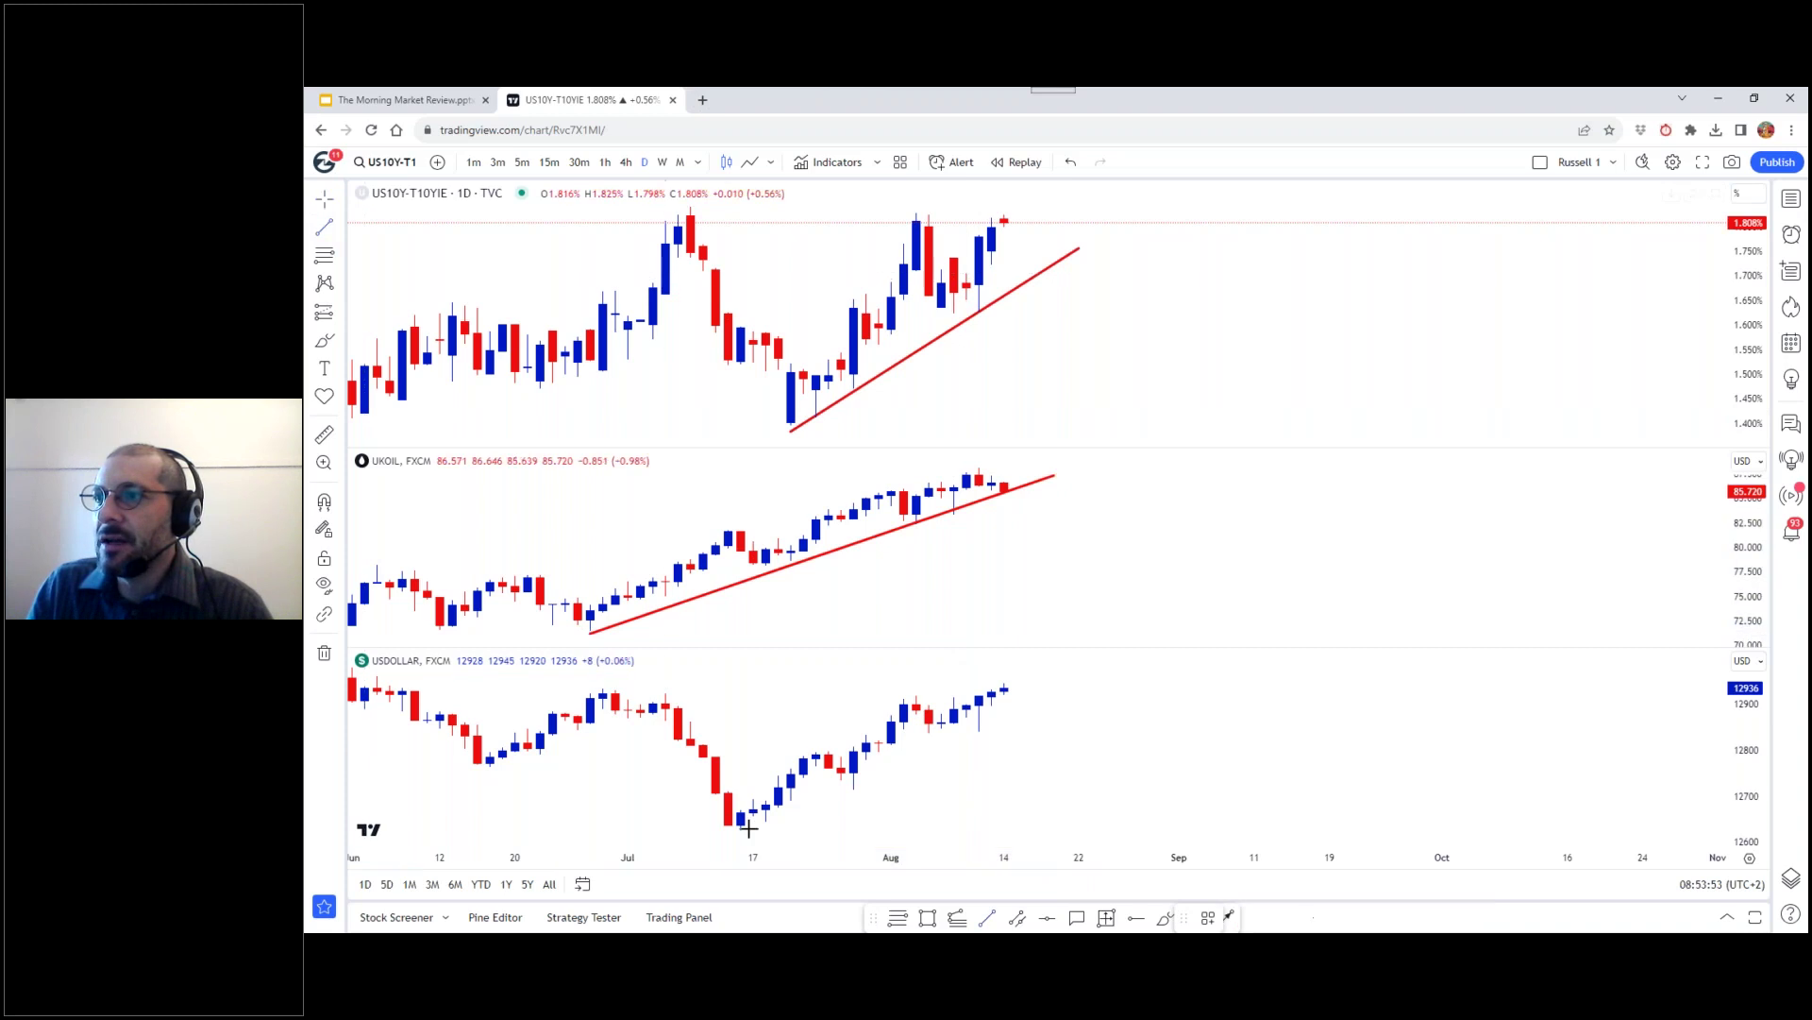
pyautogui.click(741, 833)
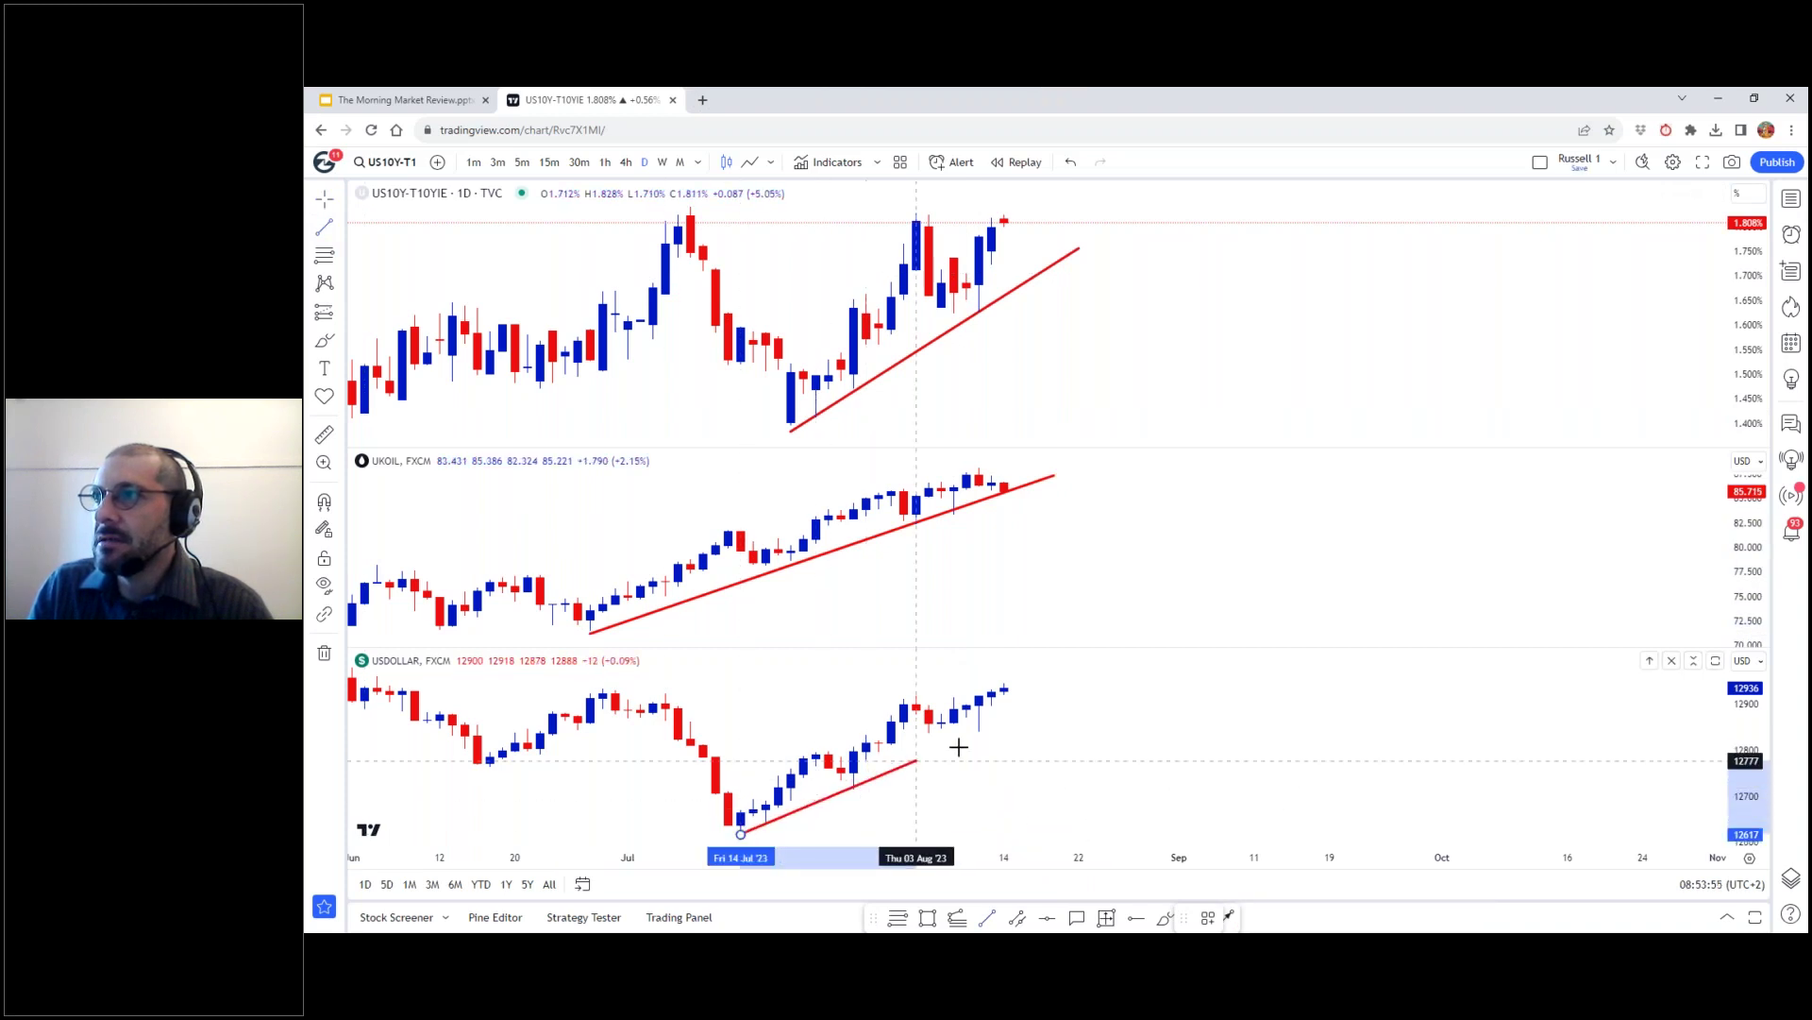
pyautogui.click(1103, 676)
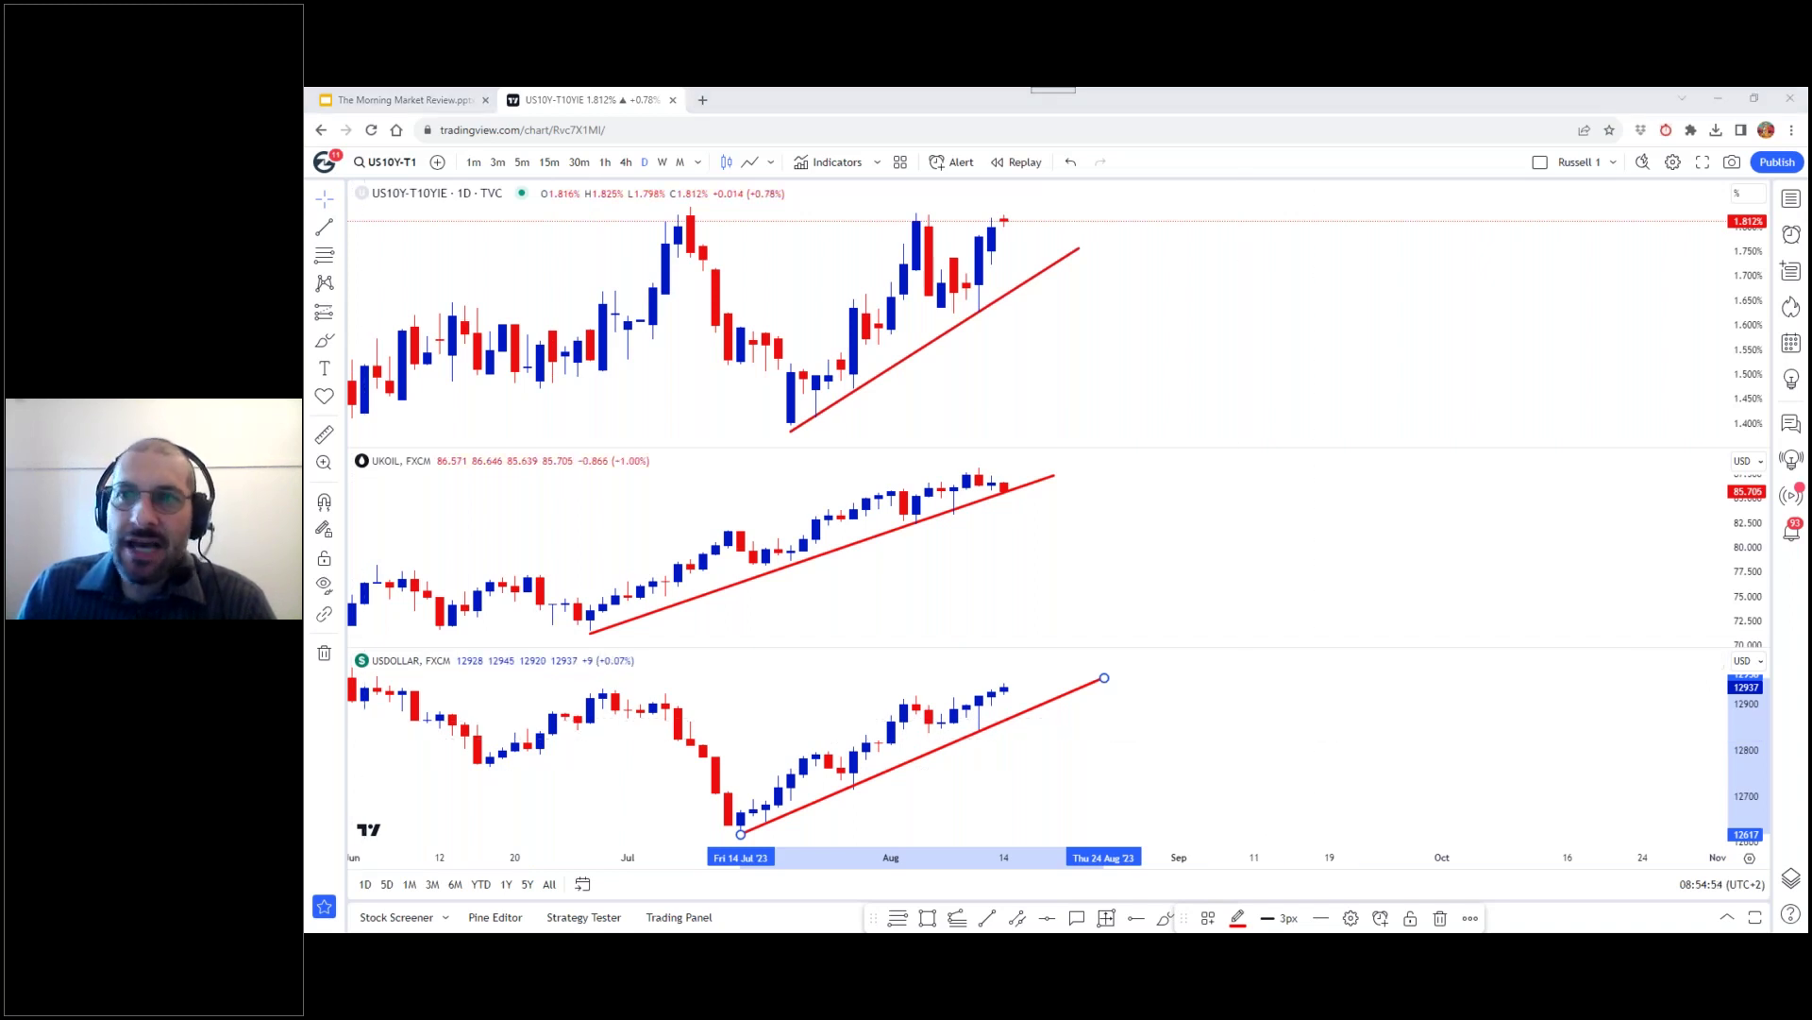
# Step: Switch back to Marketscope and draw a freehand blue rectangle around the oscillator line from about 22 July to 26 August 2023
pyautogui.hotkey('alt', 'Tab')
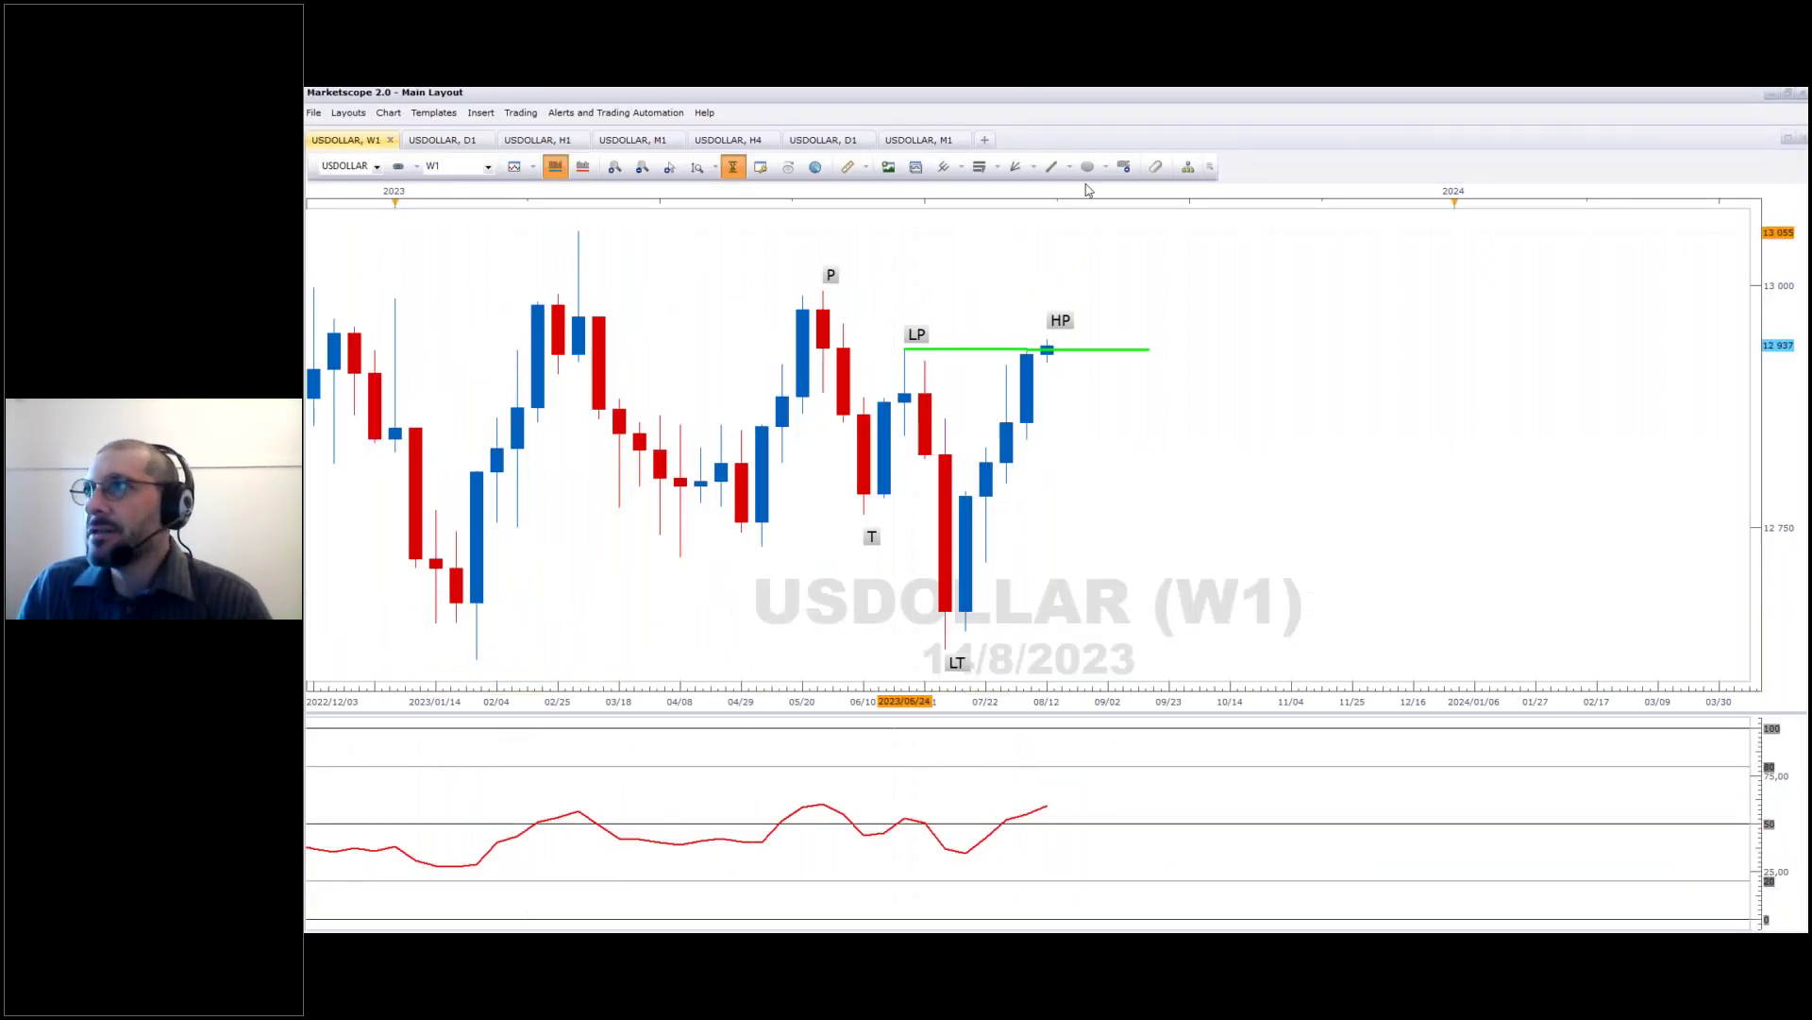
pyautogui.click(1105, 167)
pyautogui.moveTo(1095, 208)
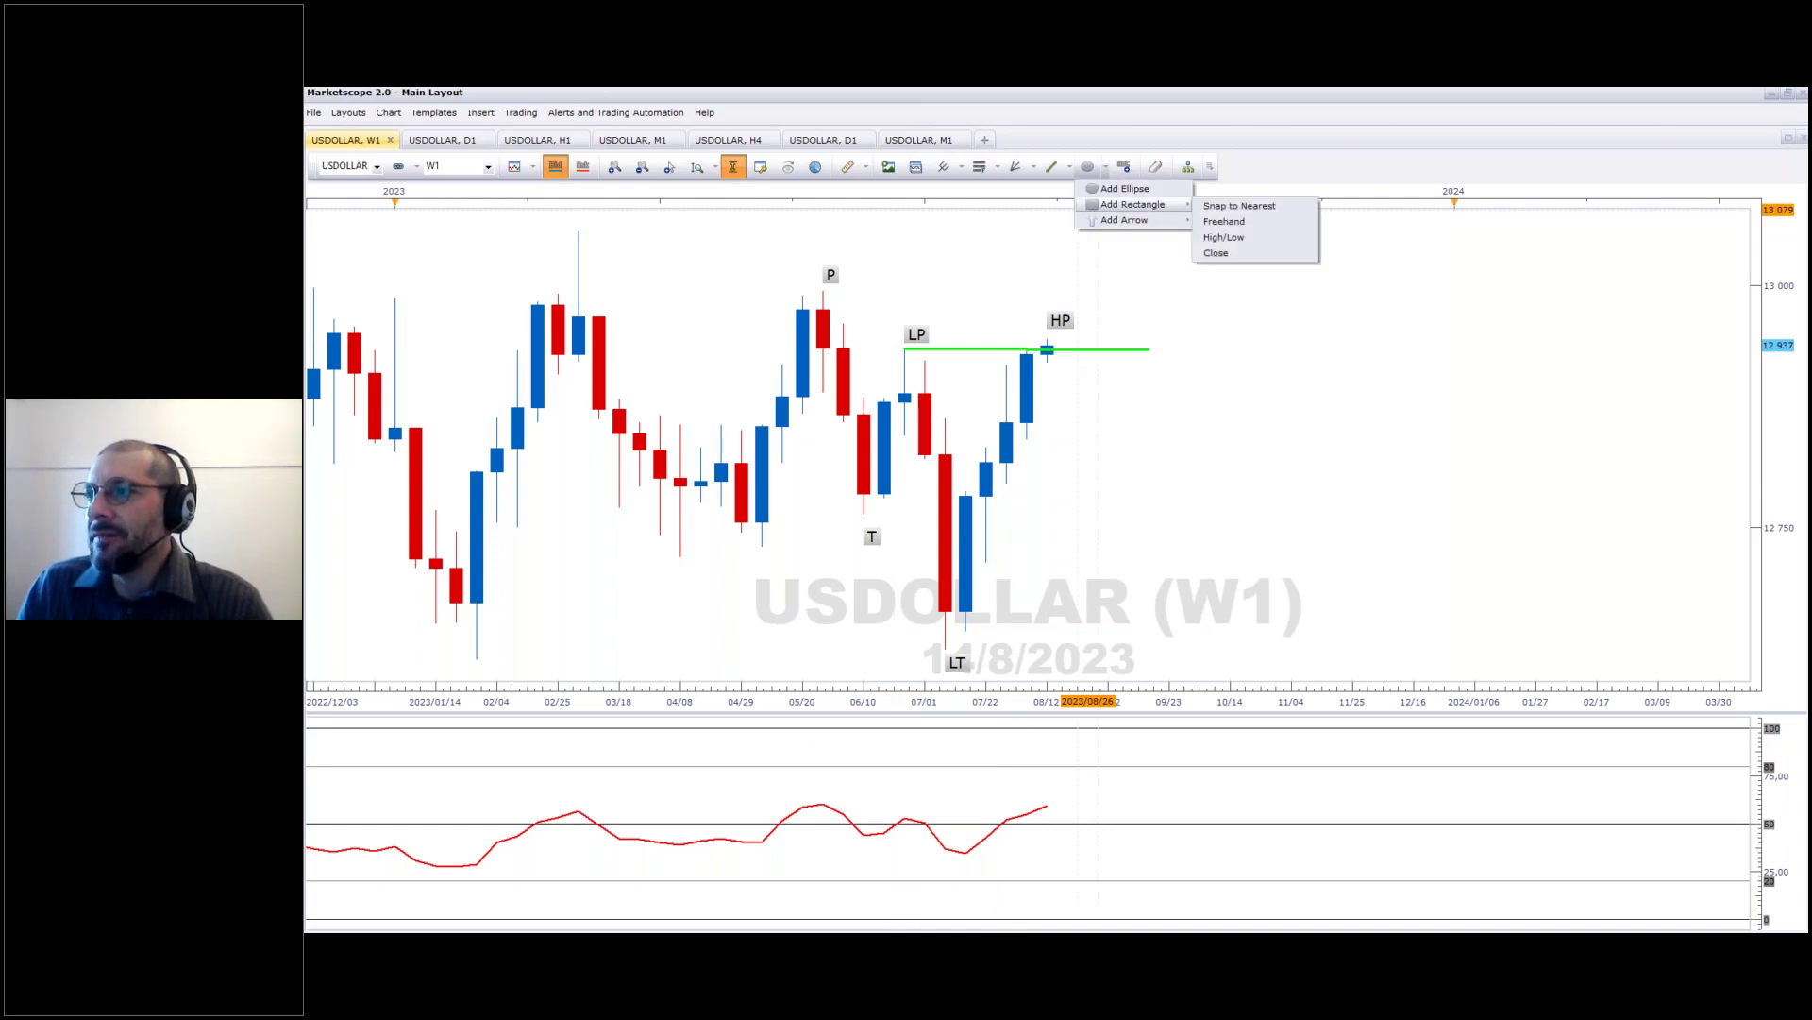
pyautogui.click(1224, 221)
pyautogui.moveTo(983, 793); pyautogui.dragTo(1087, 831)
pyautogui.press('Return')
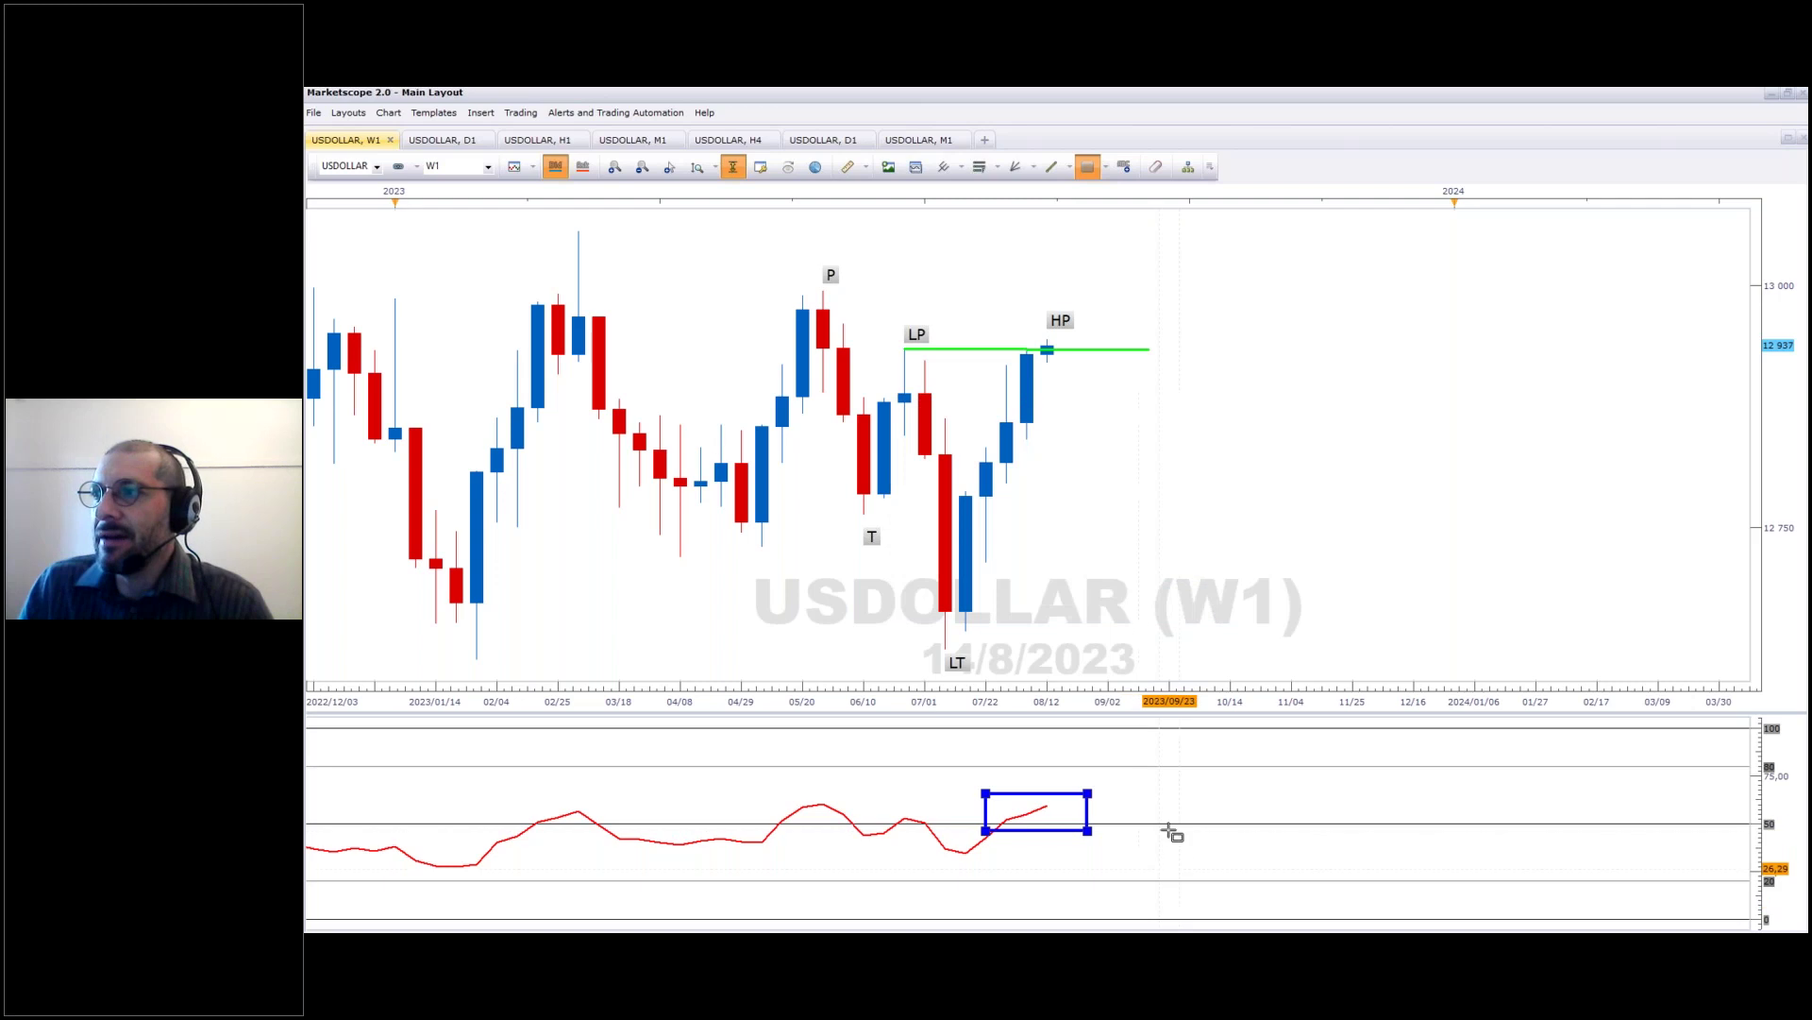
pyautogui.press('Escape')
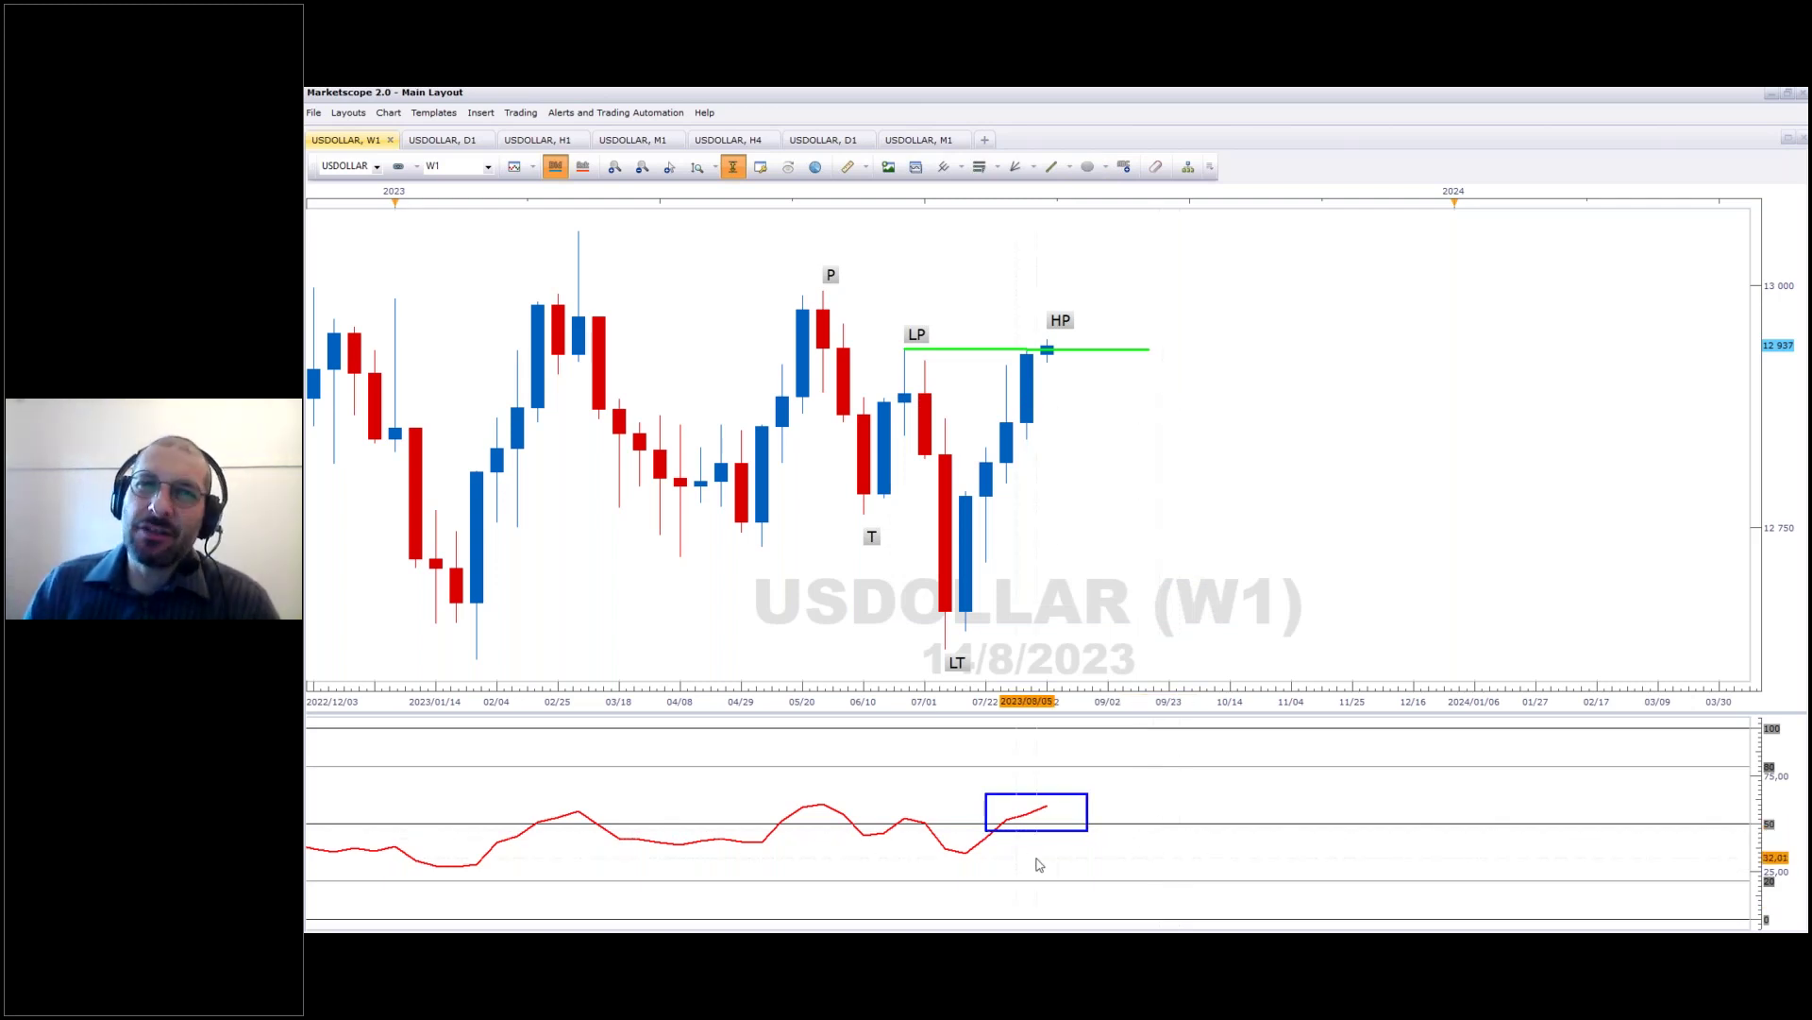
# Step: Change the chart instrument to EUR/USD and move the T label up to just under the late May 2023 low
pyautogui.click(377, 166)
pyautogui.click(480, 406)
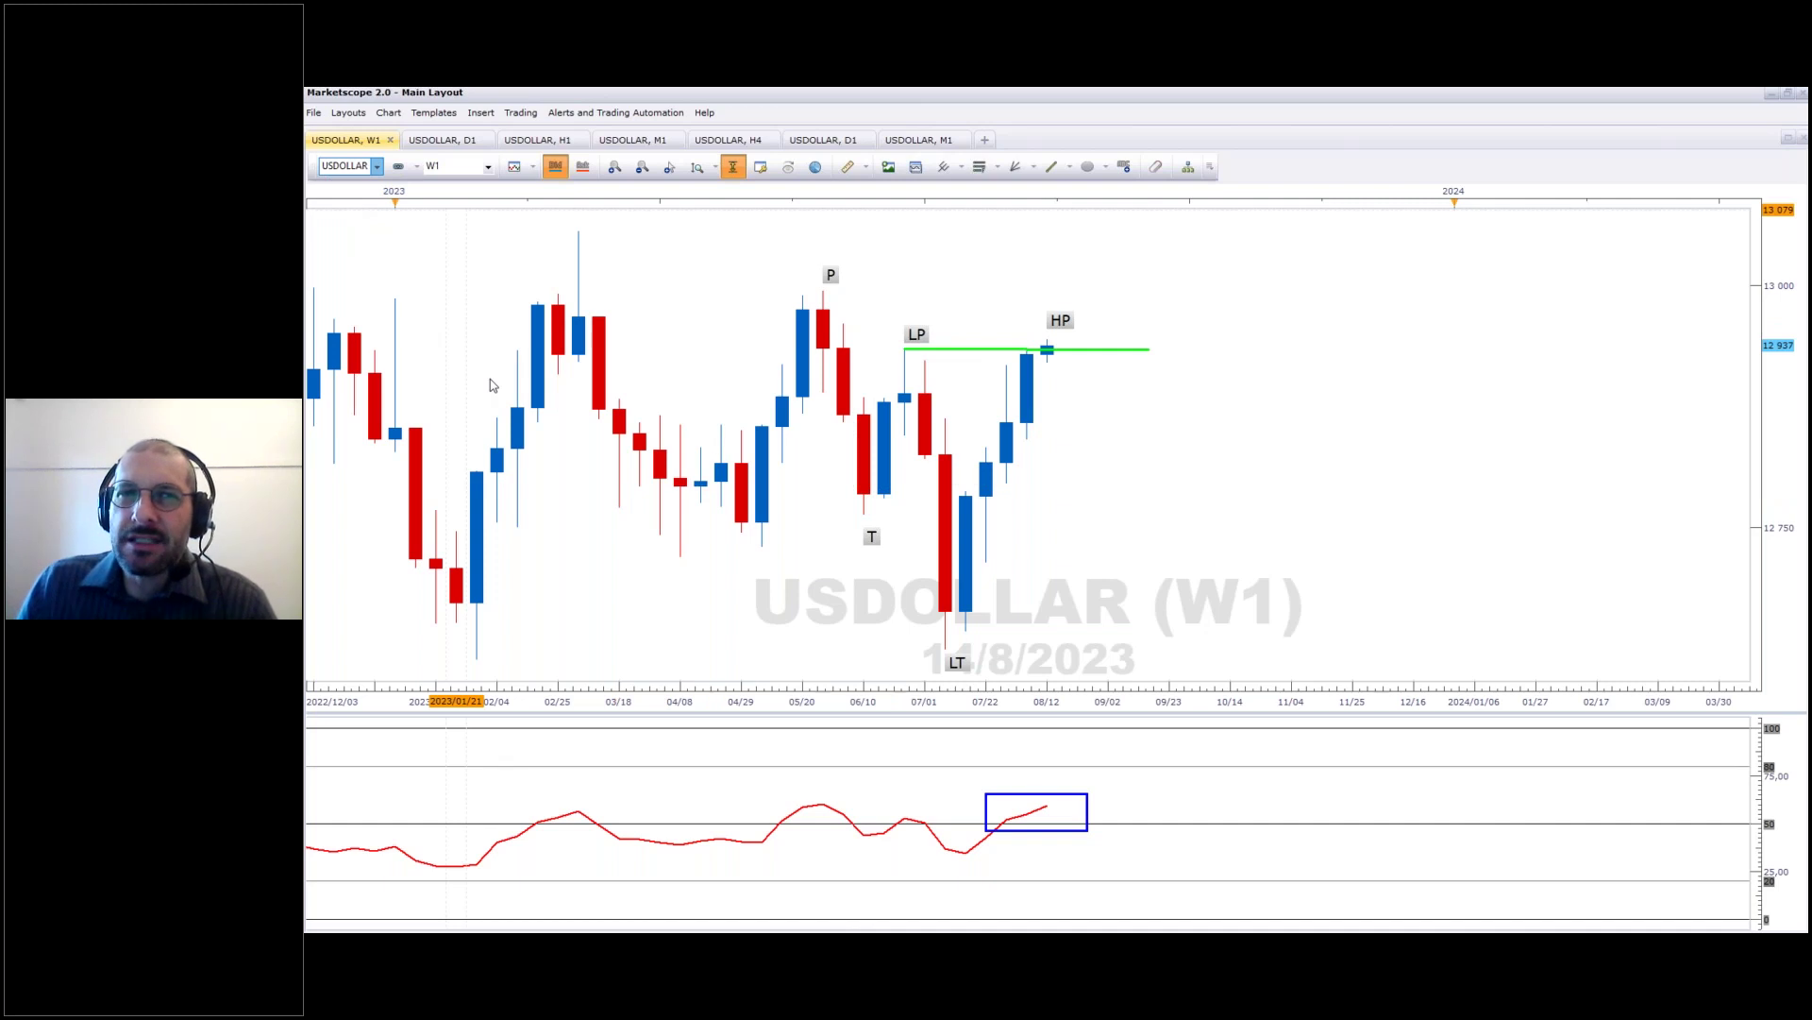
pyautogui.moveTo(1265, 487); pyautogui.dragTo(987, 455)
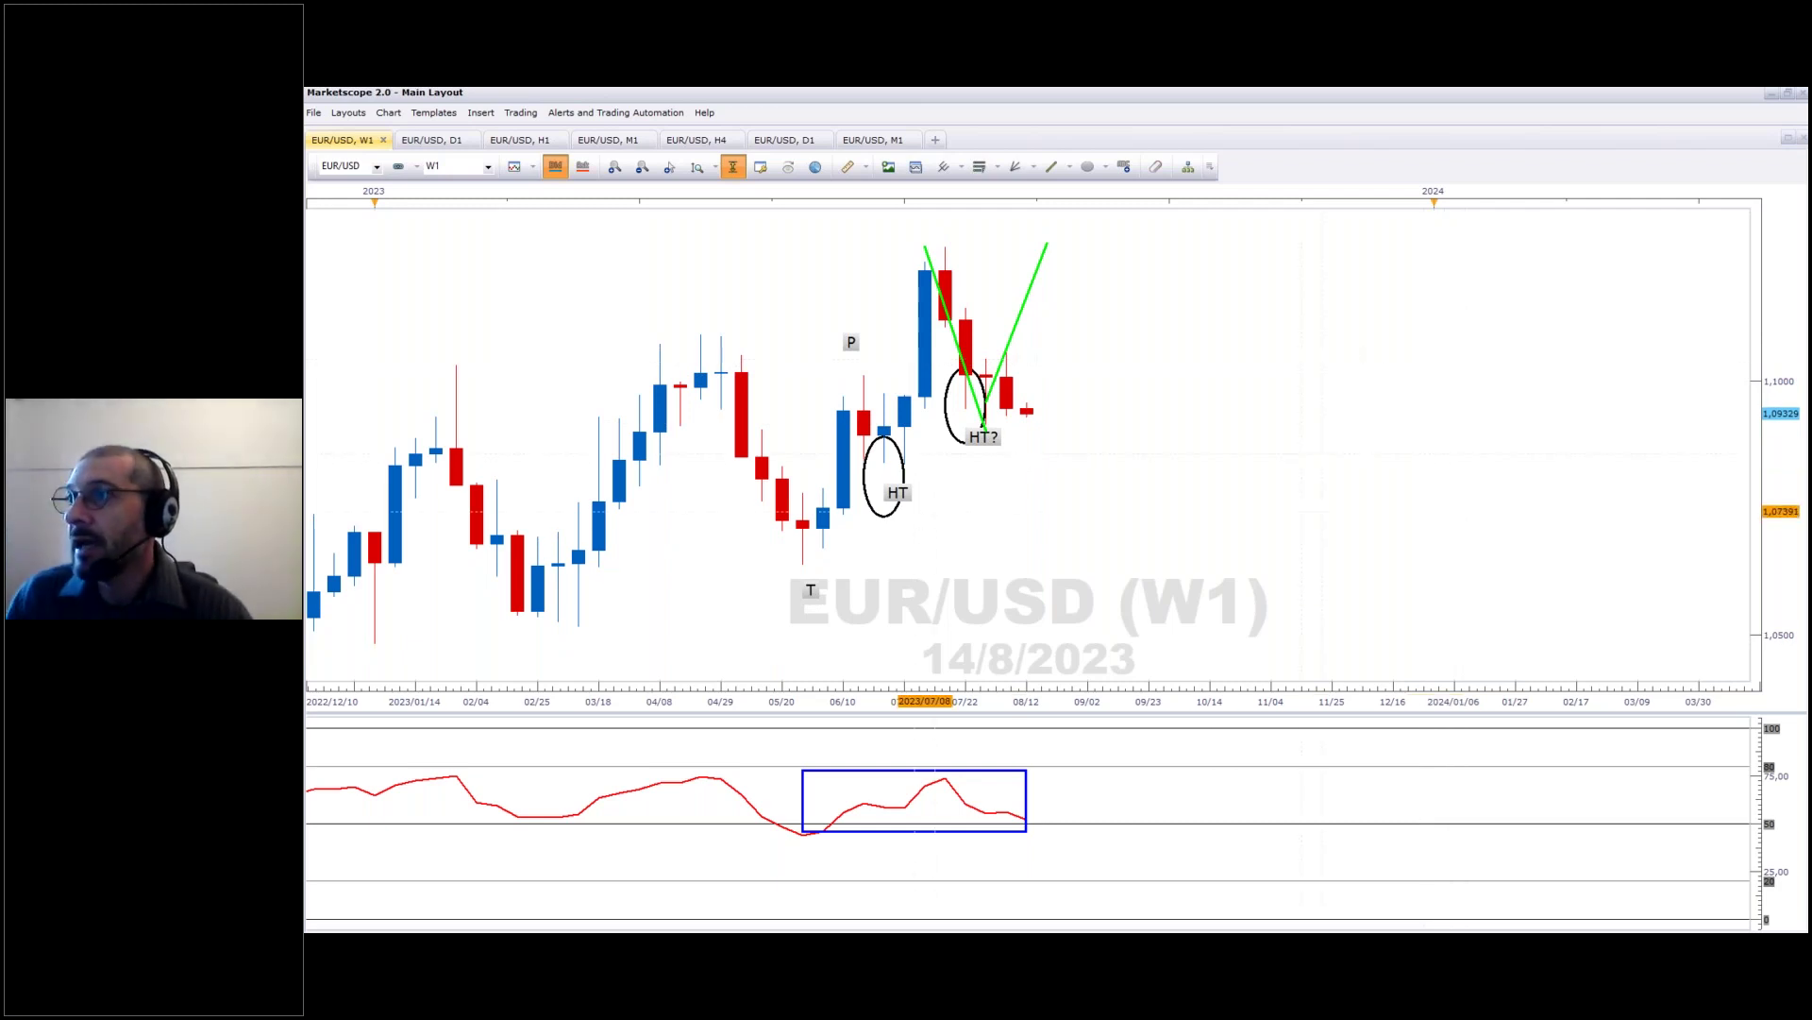
pyautogui.moveTo(804, 588); pyautogui.dragTo(805, 576)
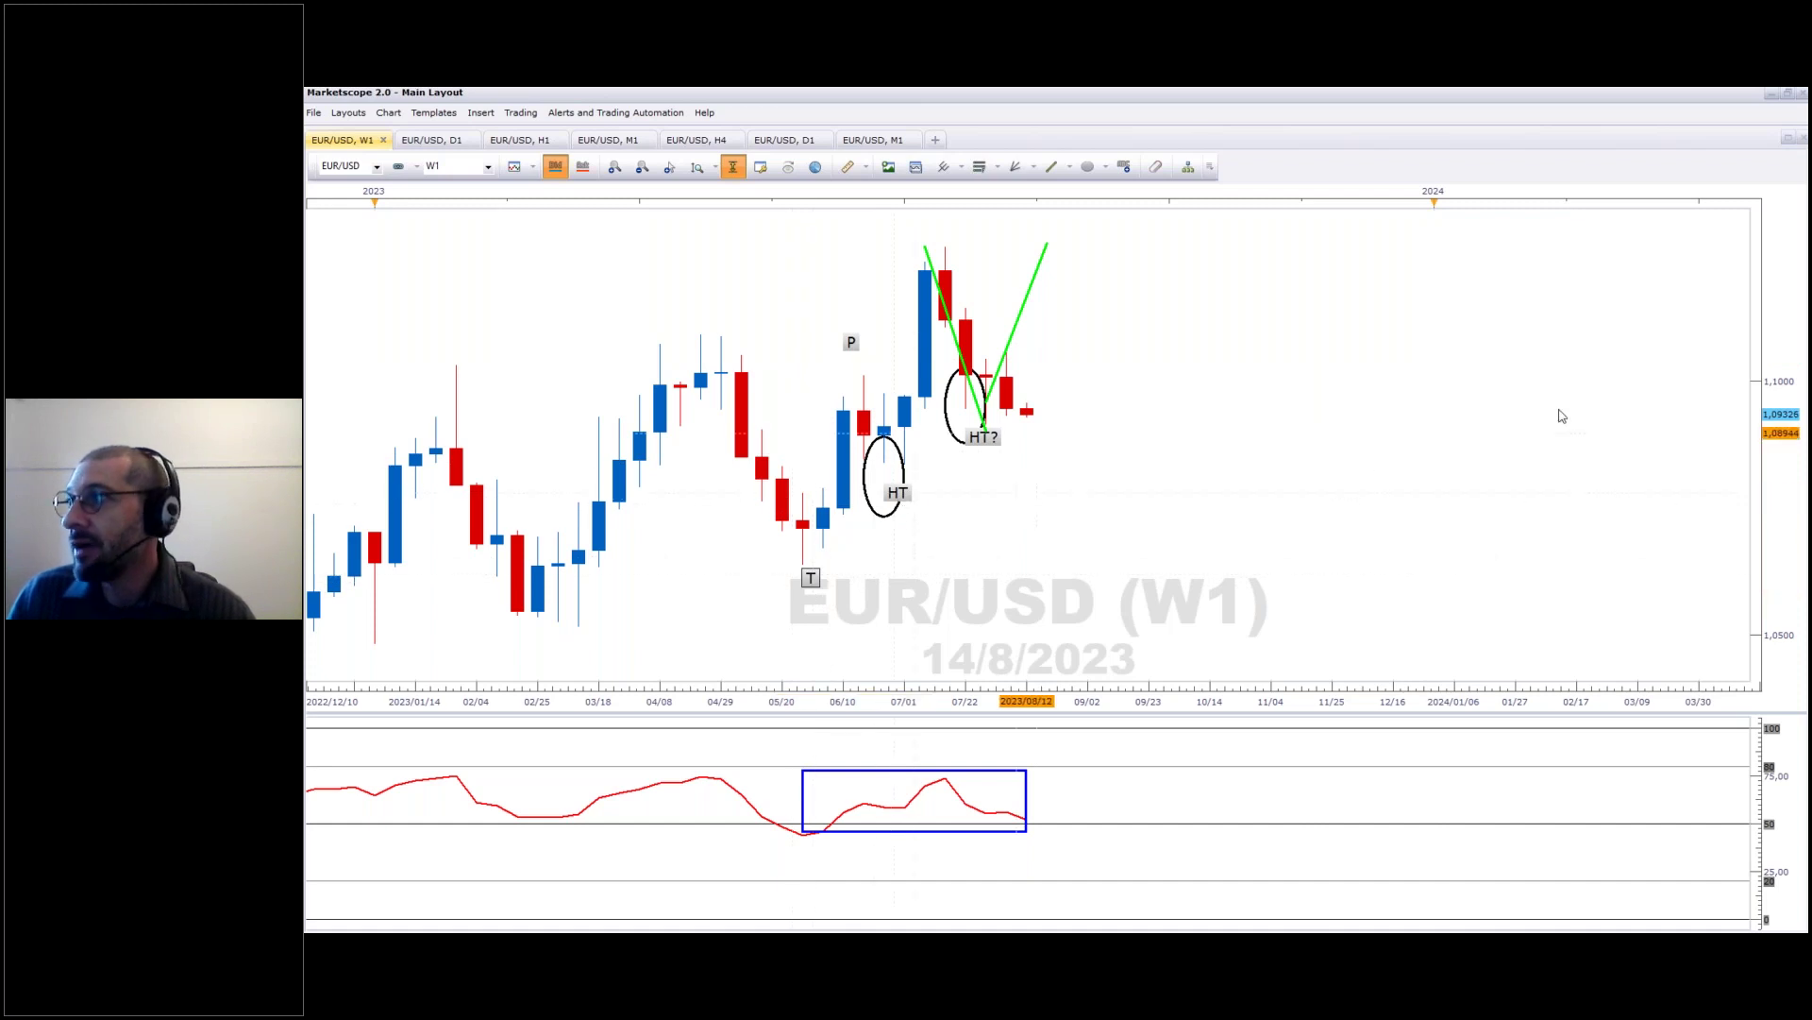
# Step: Delete the two black ellipses around the HT and HT? troughs on the weekly EUR/USD chart
pyautogui.moveTo(1746, 392); pyautogui.dragTo(1746, 441)
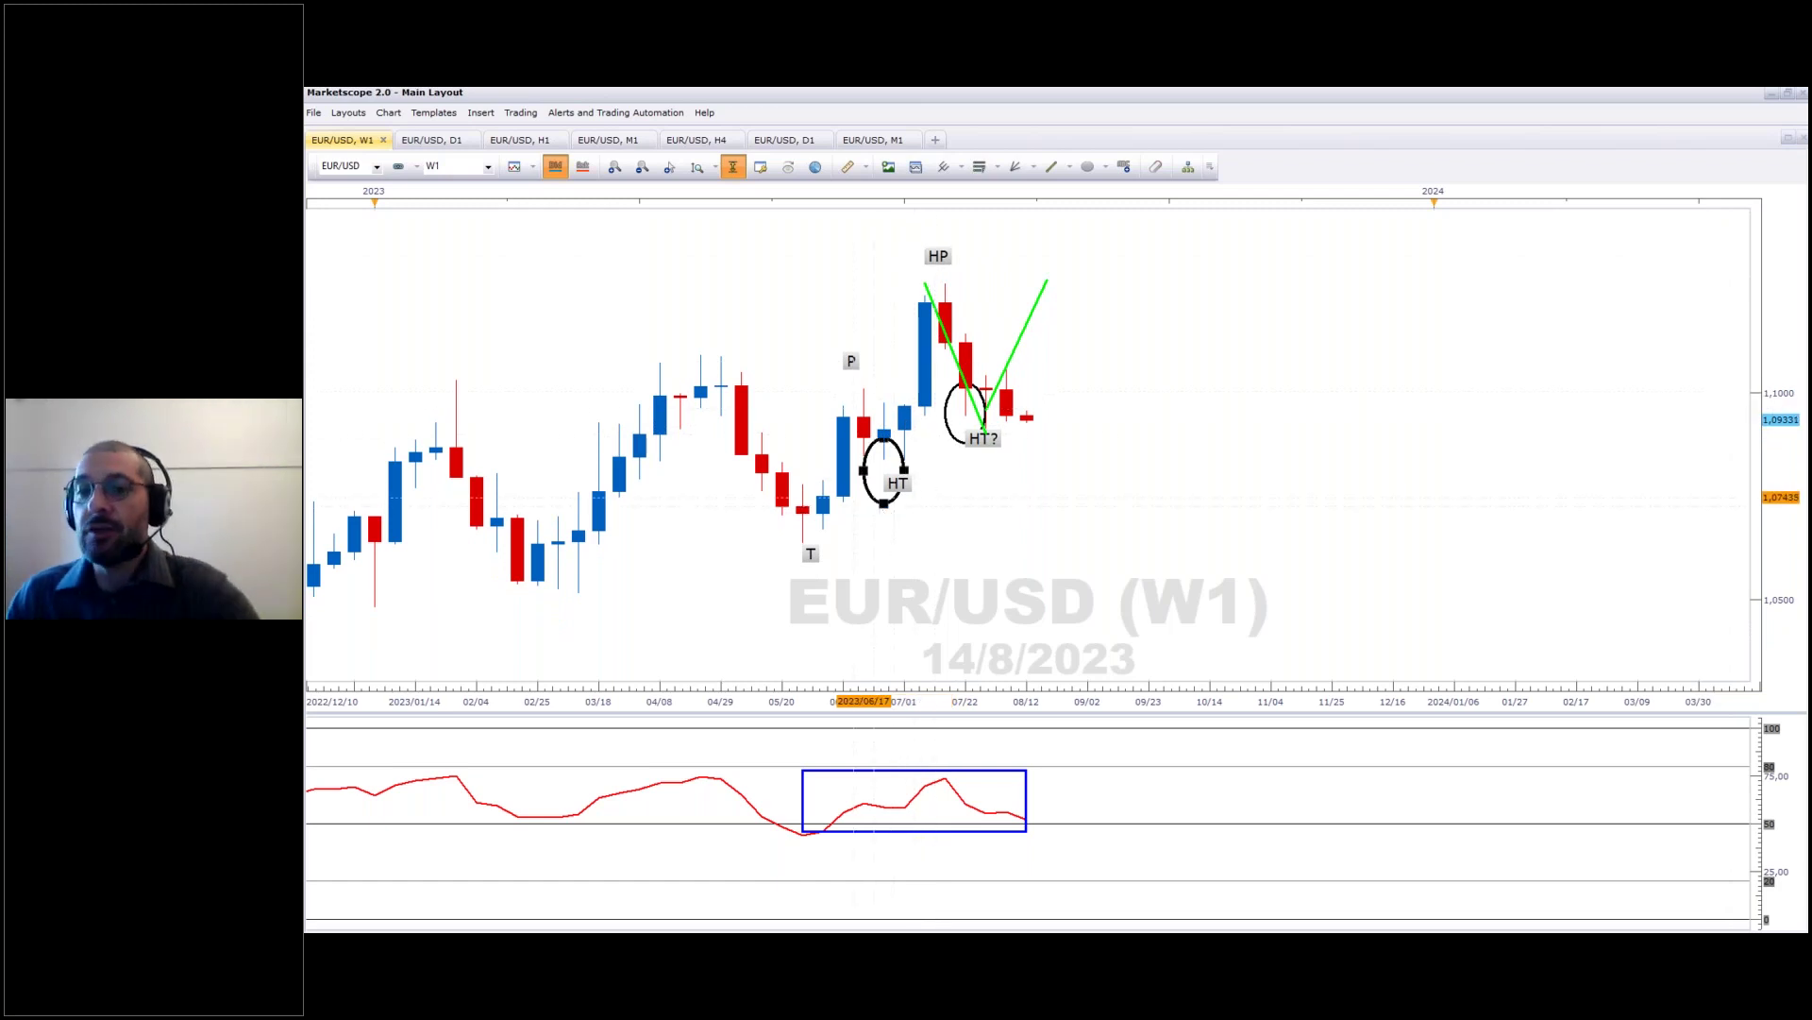
pyautogui.press('Delete')
pyautogui.press('Delete')
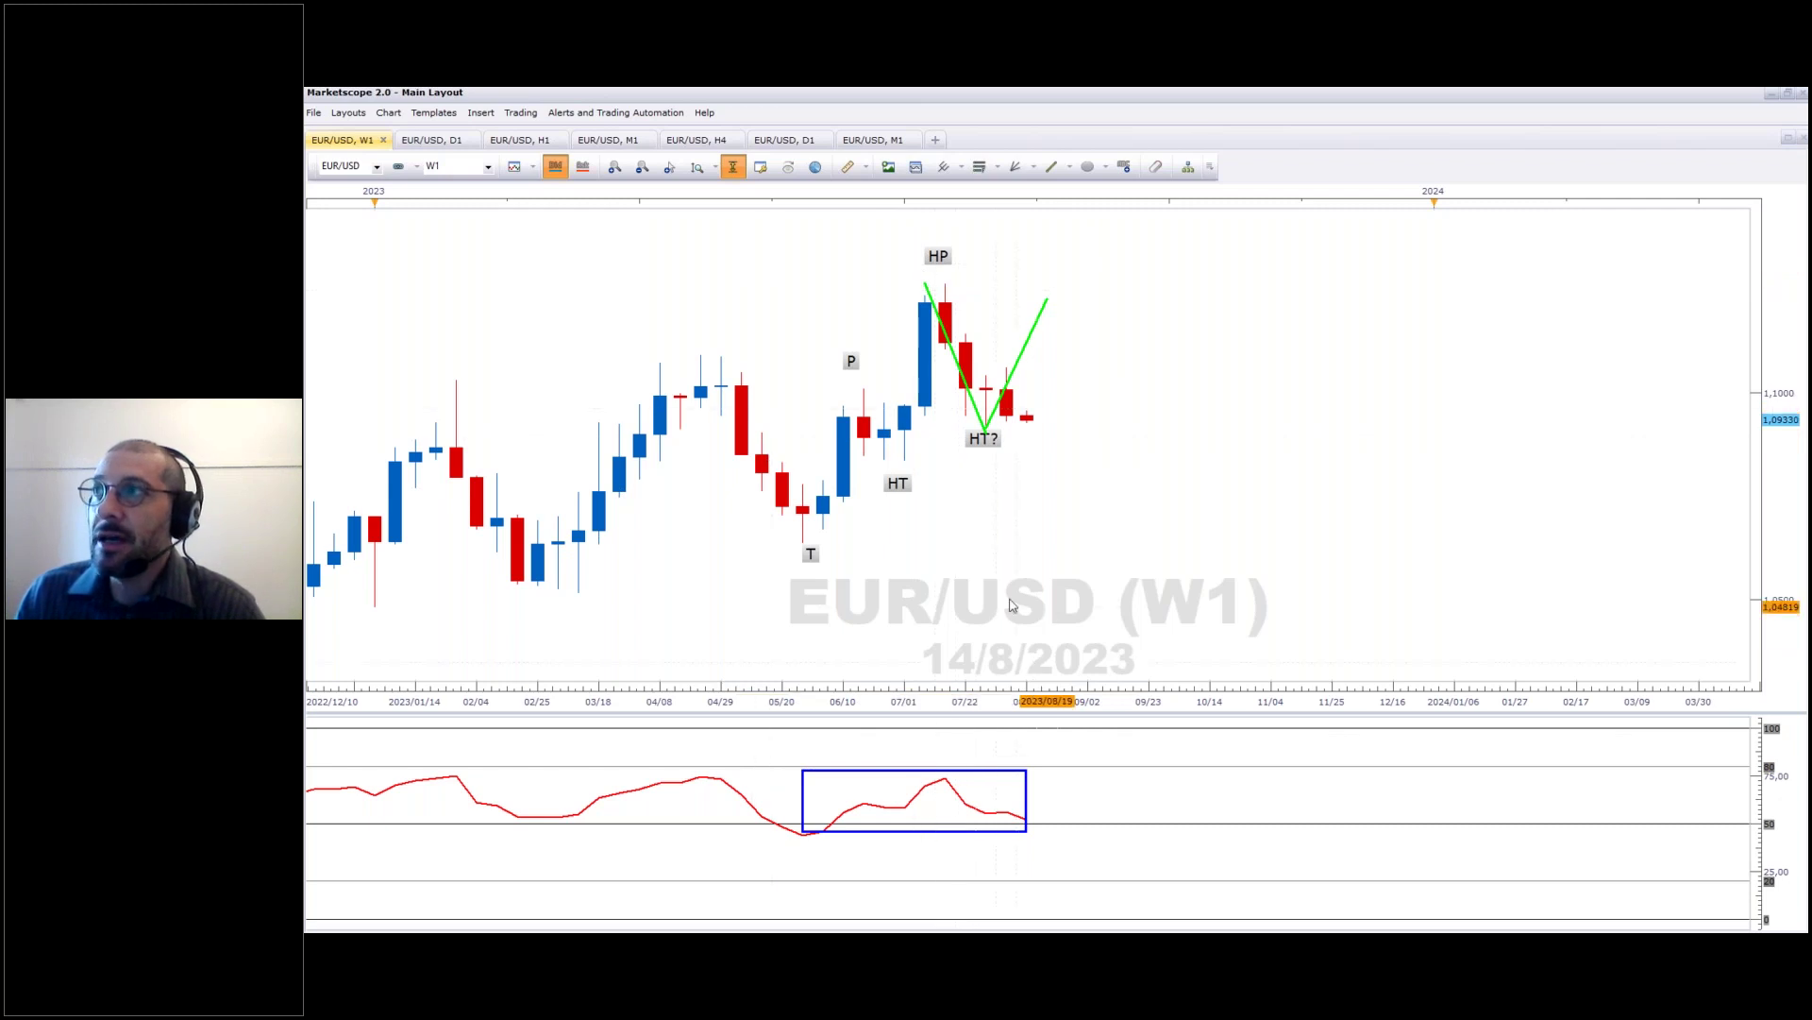
# Step: Draw two adjacent blue rectangles below the candles, spanning about late May to mid July and mid July to early September 2023
pyautogui.click(1106, 167)
pyautogui.click(1128, 202)
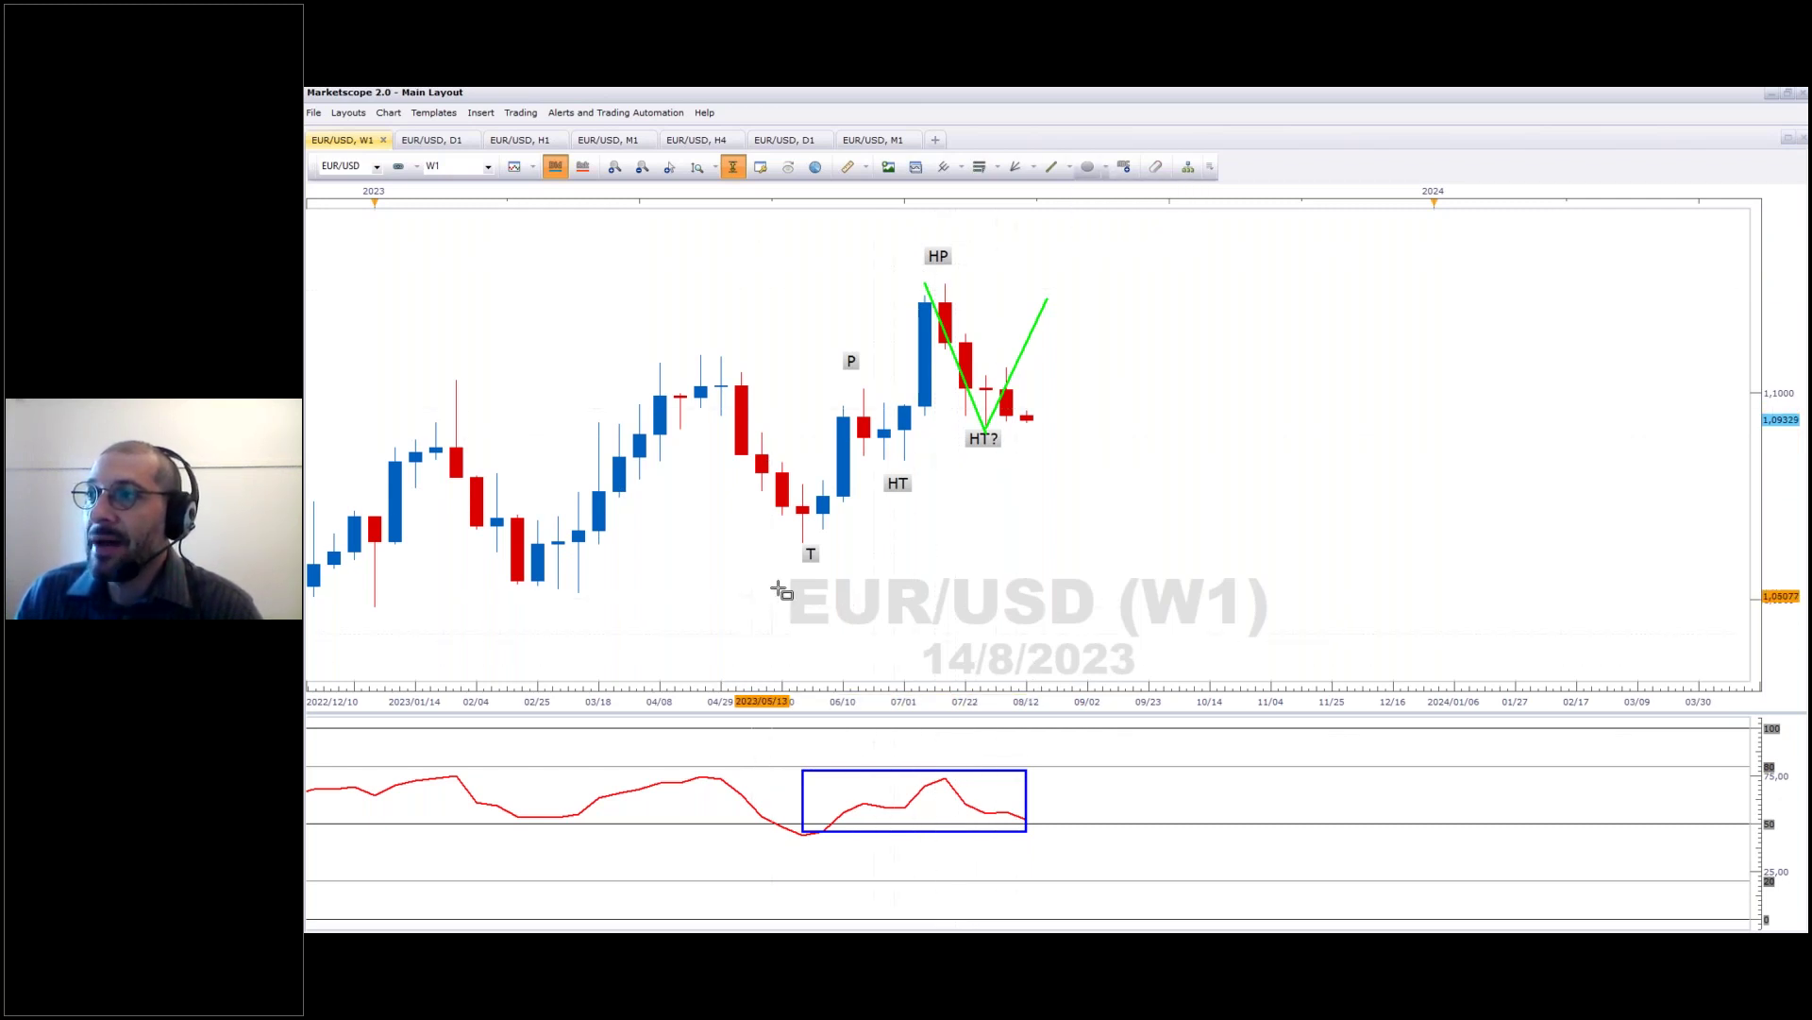
pyautogui.moveTo(781, 570)
pyautogui.mouseDown()
pyautogui.moveTo(825, 618)
pyautogui.moveTo(927, 632)
pyautogui.mouseUp()
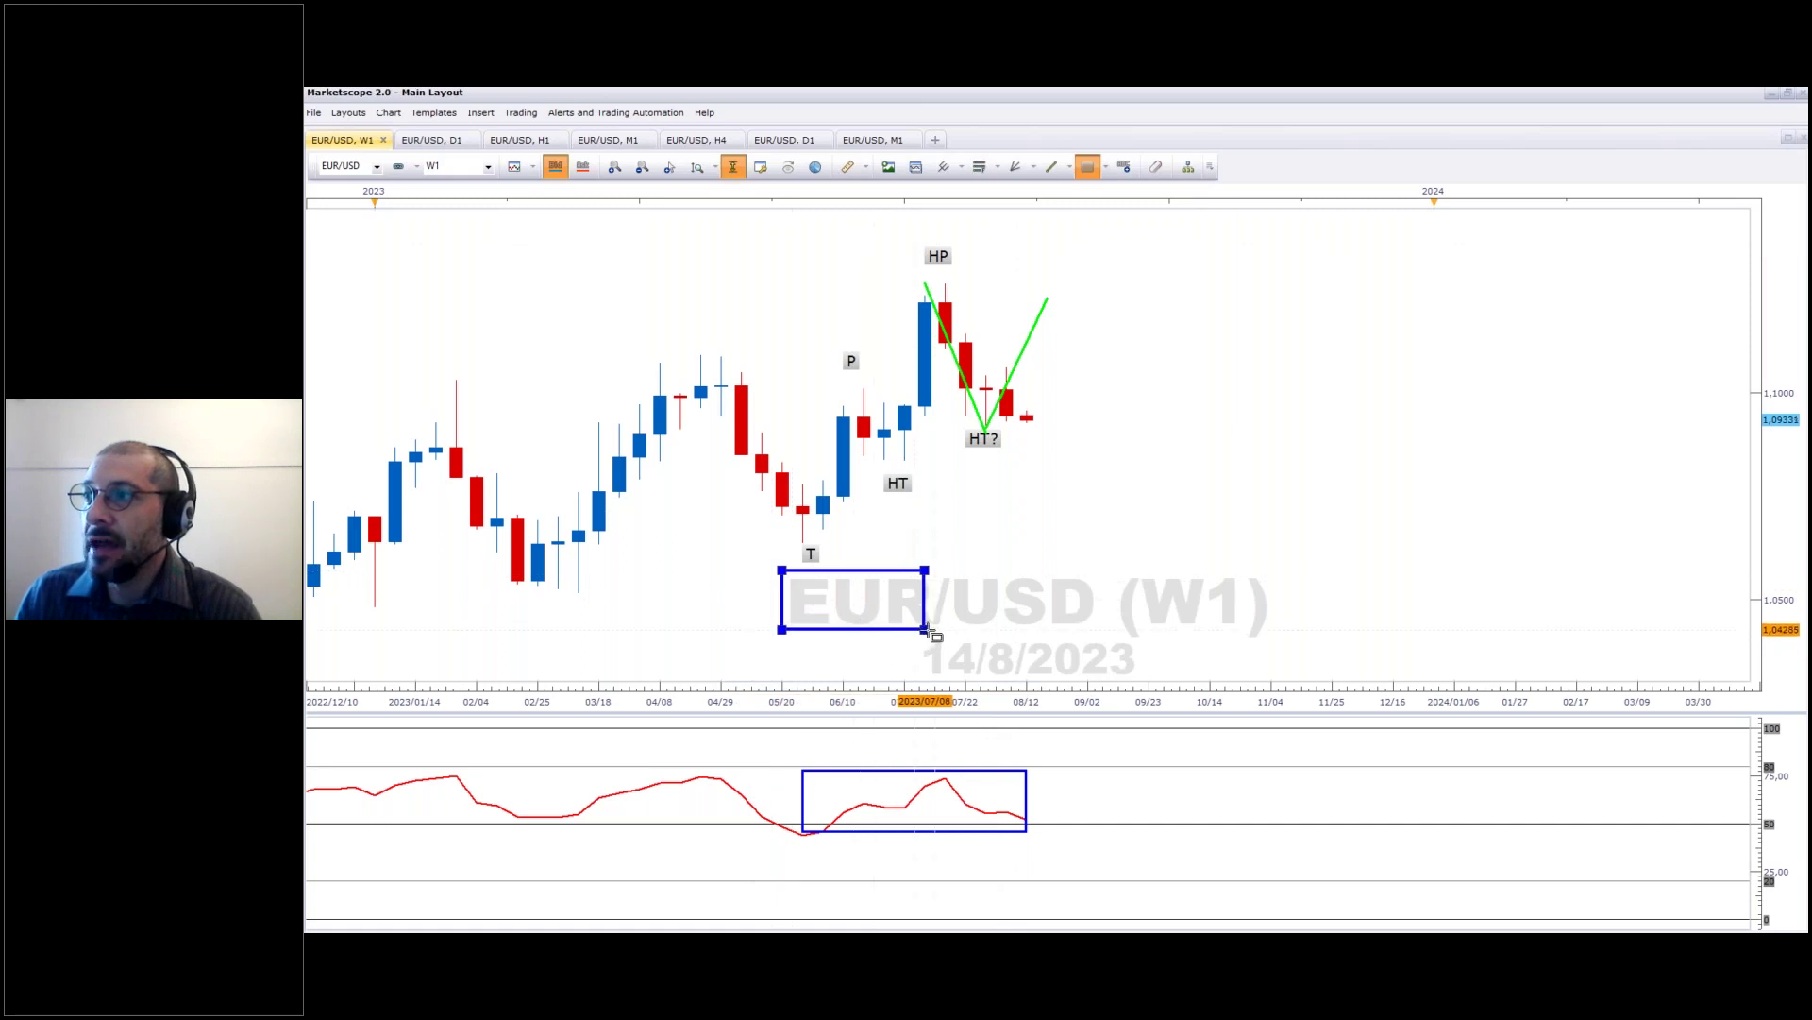
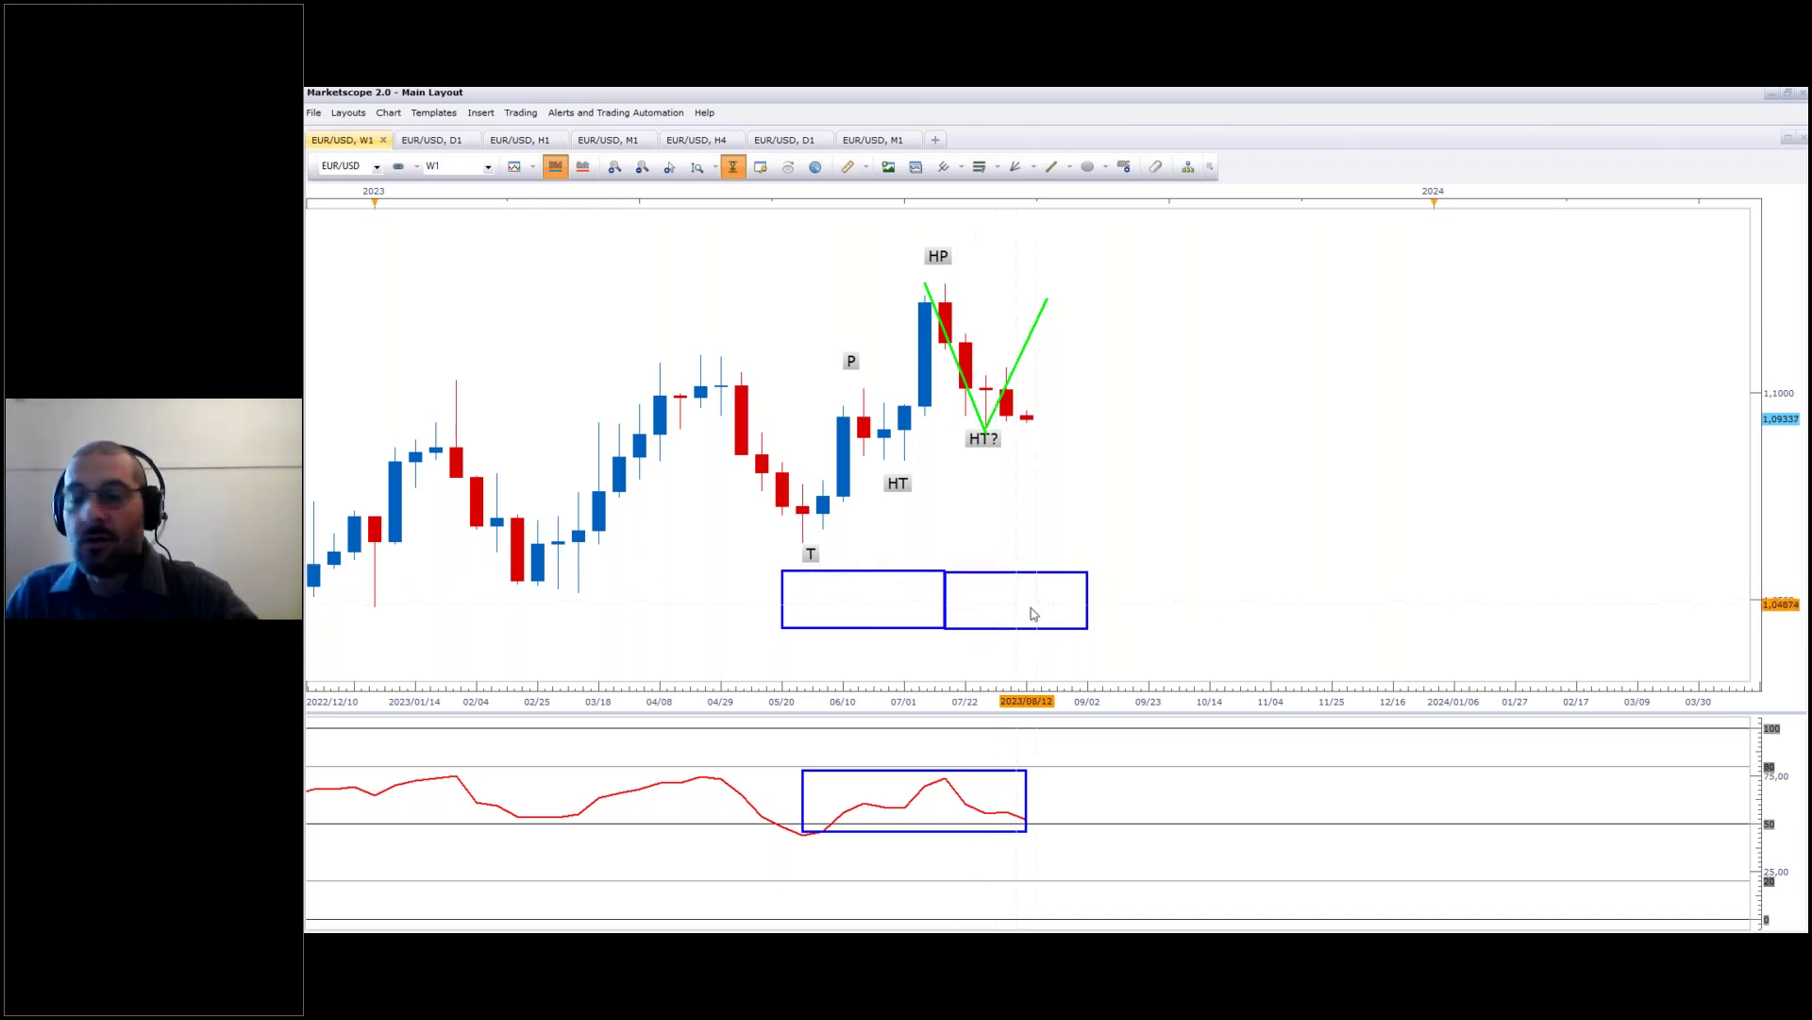
# Step: Add a Watermark indicator to the weekly chart in Instrument mode, with vertical position Bottom and horizontal position Centre
pyautogui.click(1125, 168)
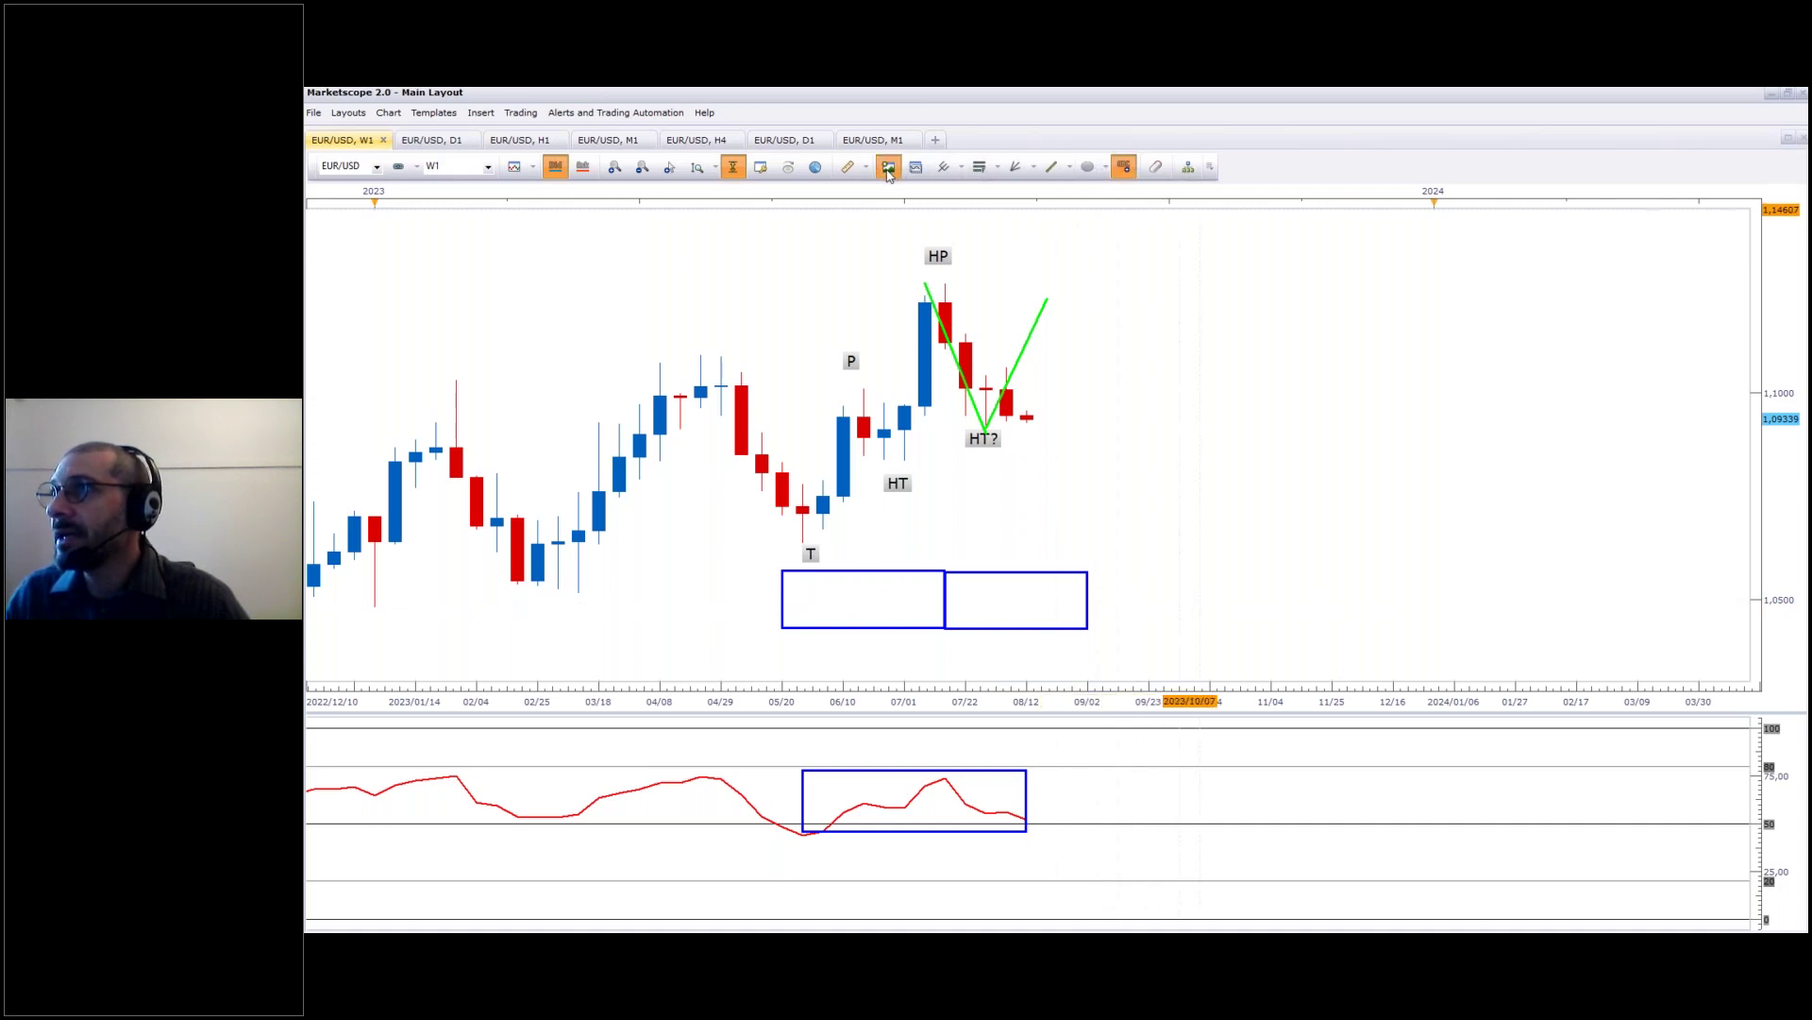
pyautogui.hotkey('ctrl', 'i')
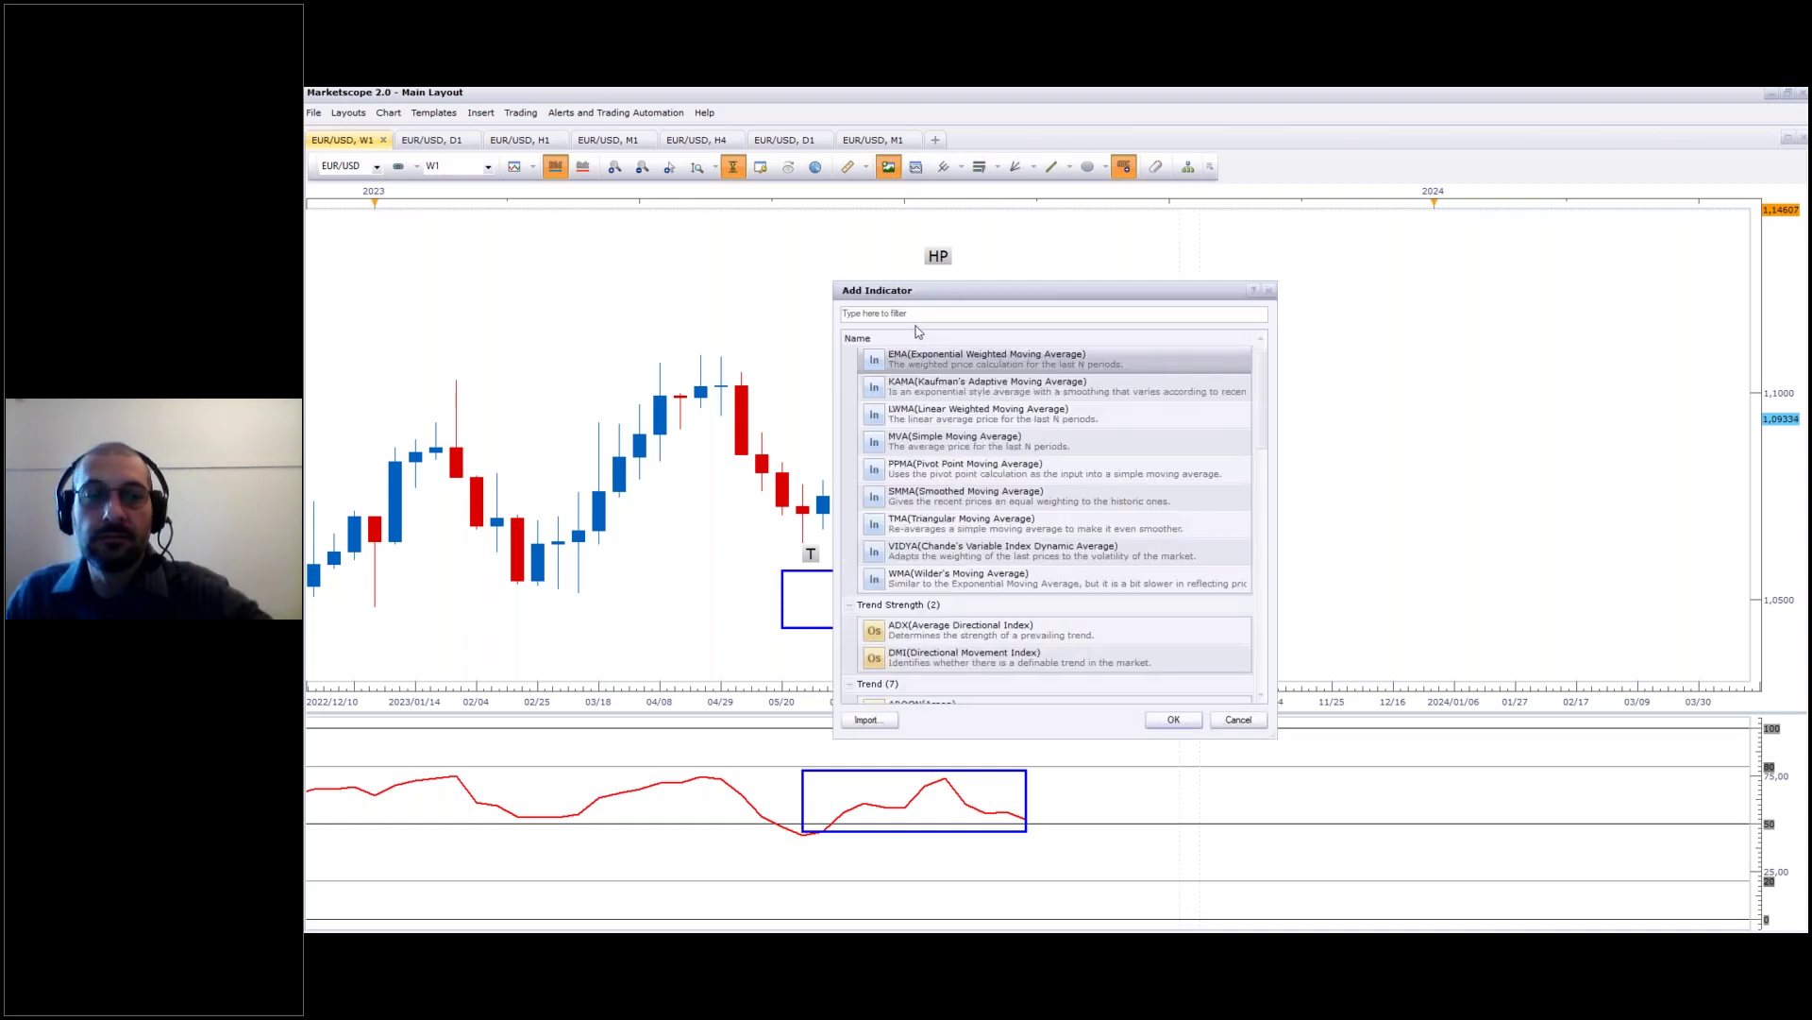
pyautogui.write('water')
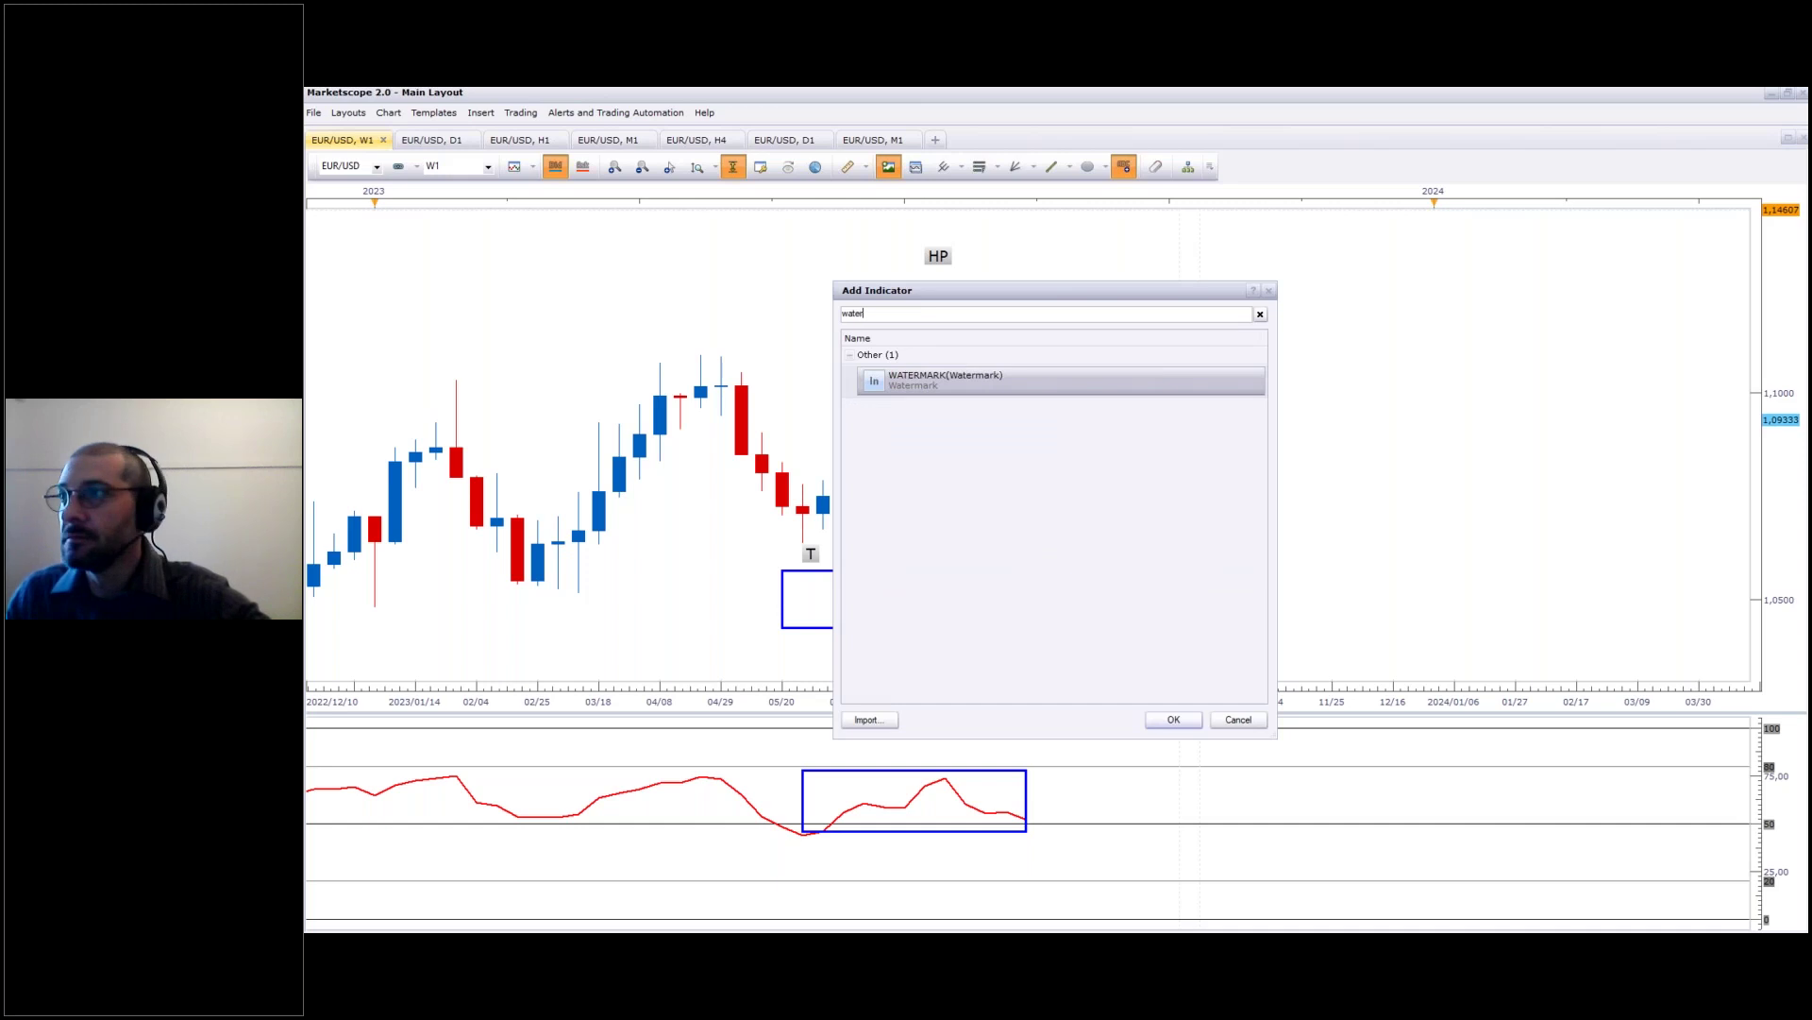
pyautogui.doubleClick(921, 381)
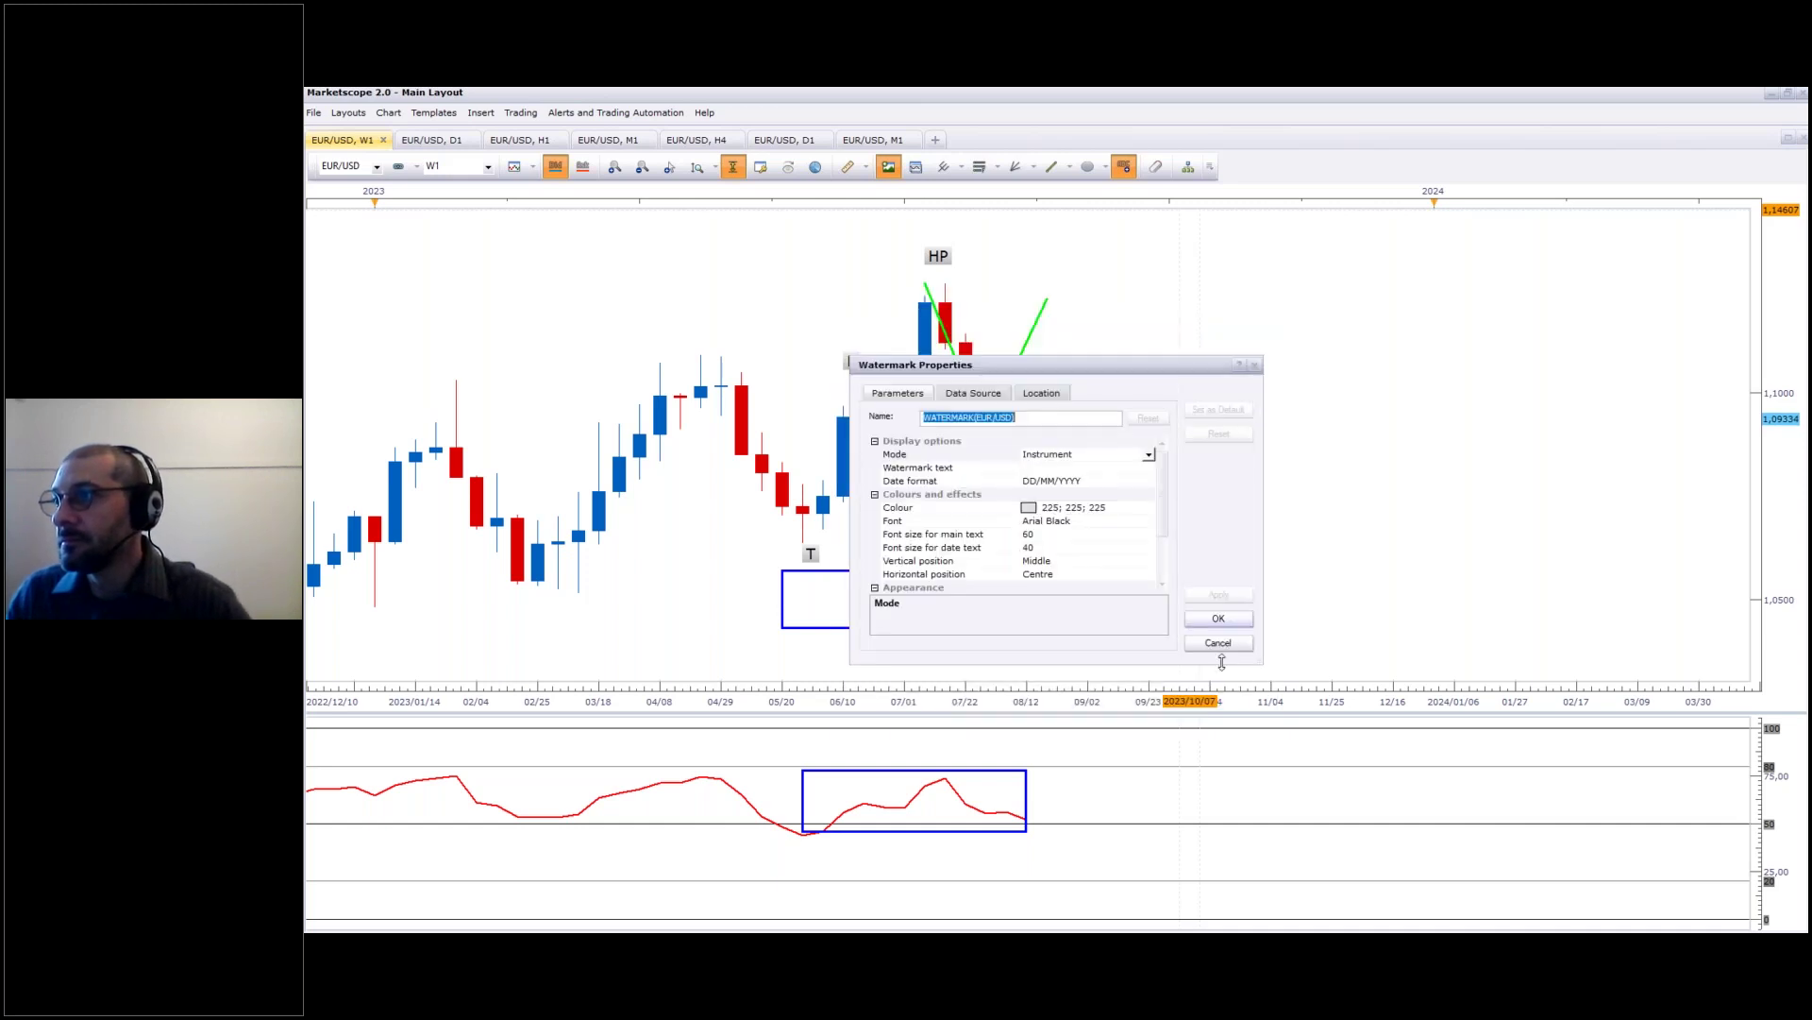
pyautogui.click(1074, 577)
pyautogui.click(1149, 576)
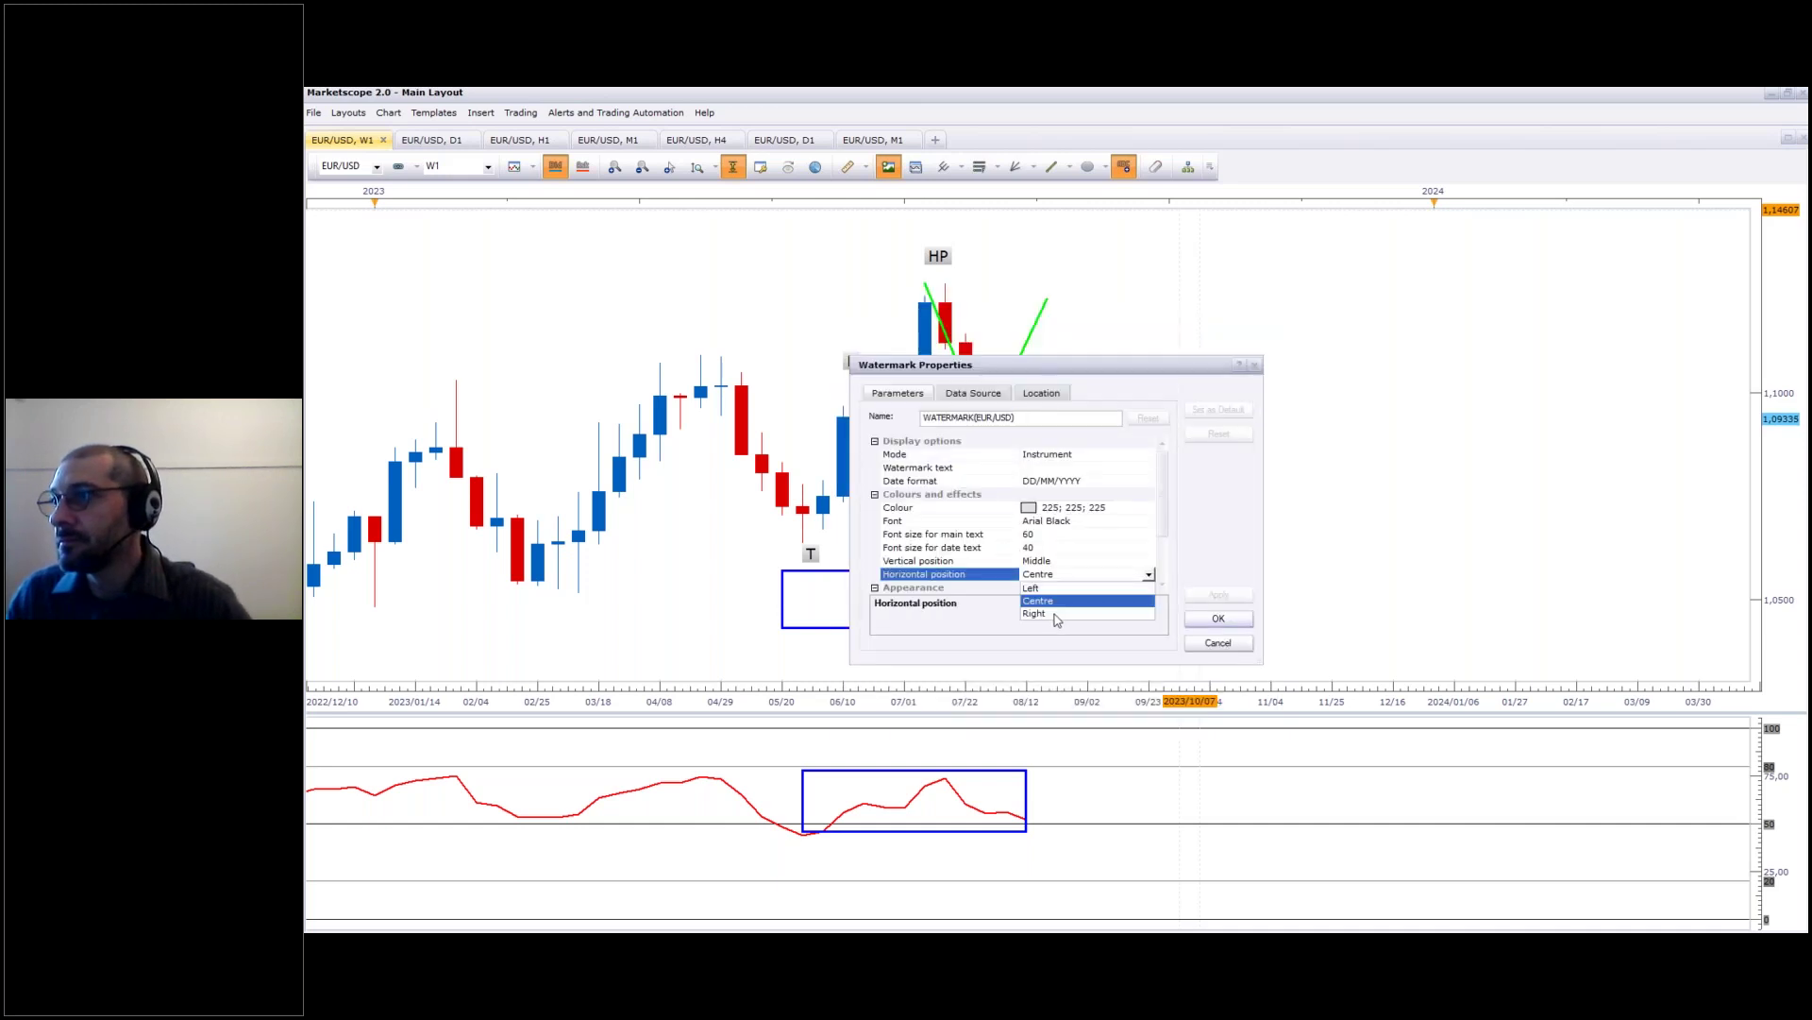
pyautogui.click(1104, 562)
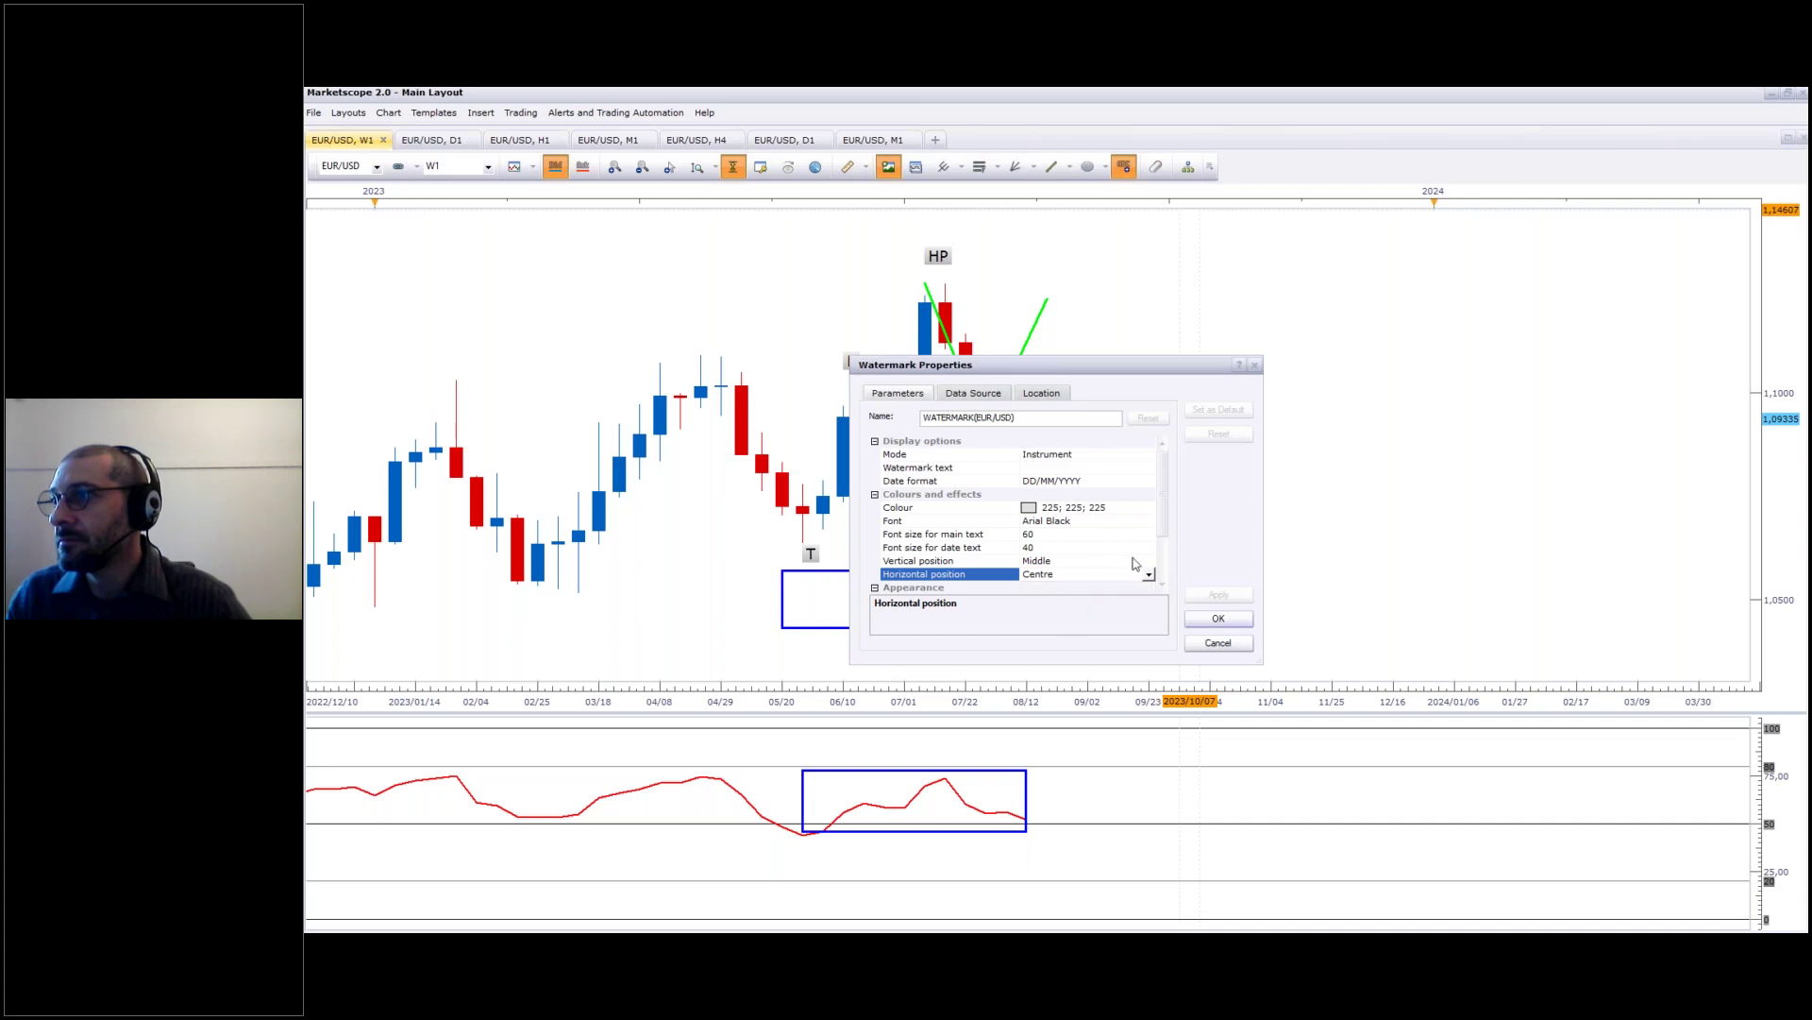
pyautogui.click(1095, 563)
pyautogui.click(1149, 561)
pyautogui.click(1058, 601)
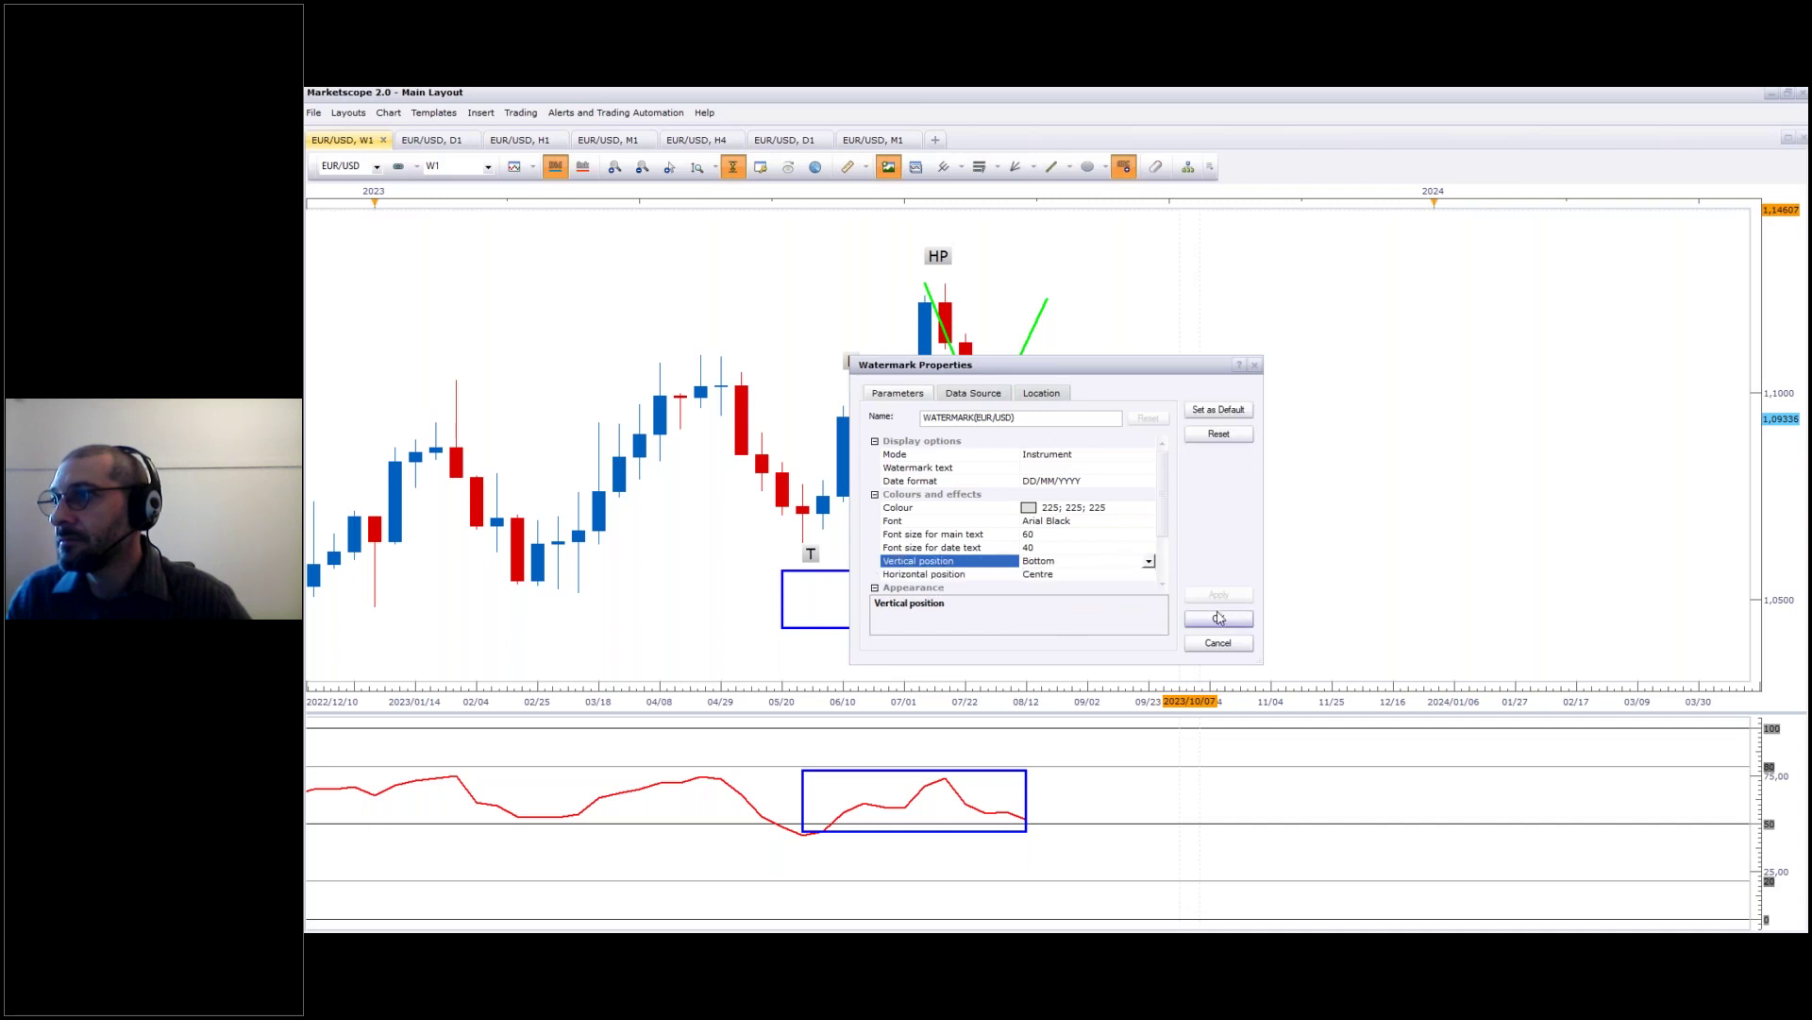
pyautogui.click(1218, 618)
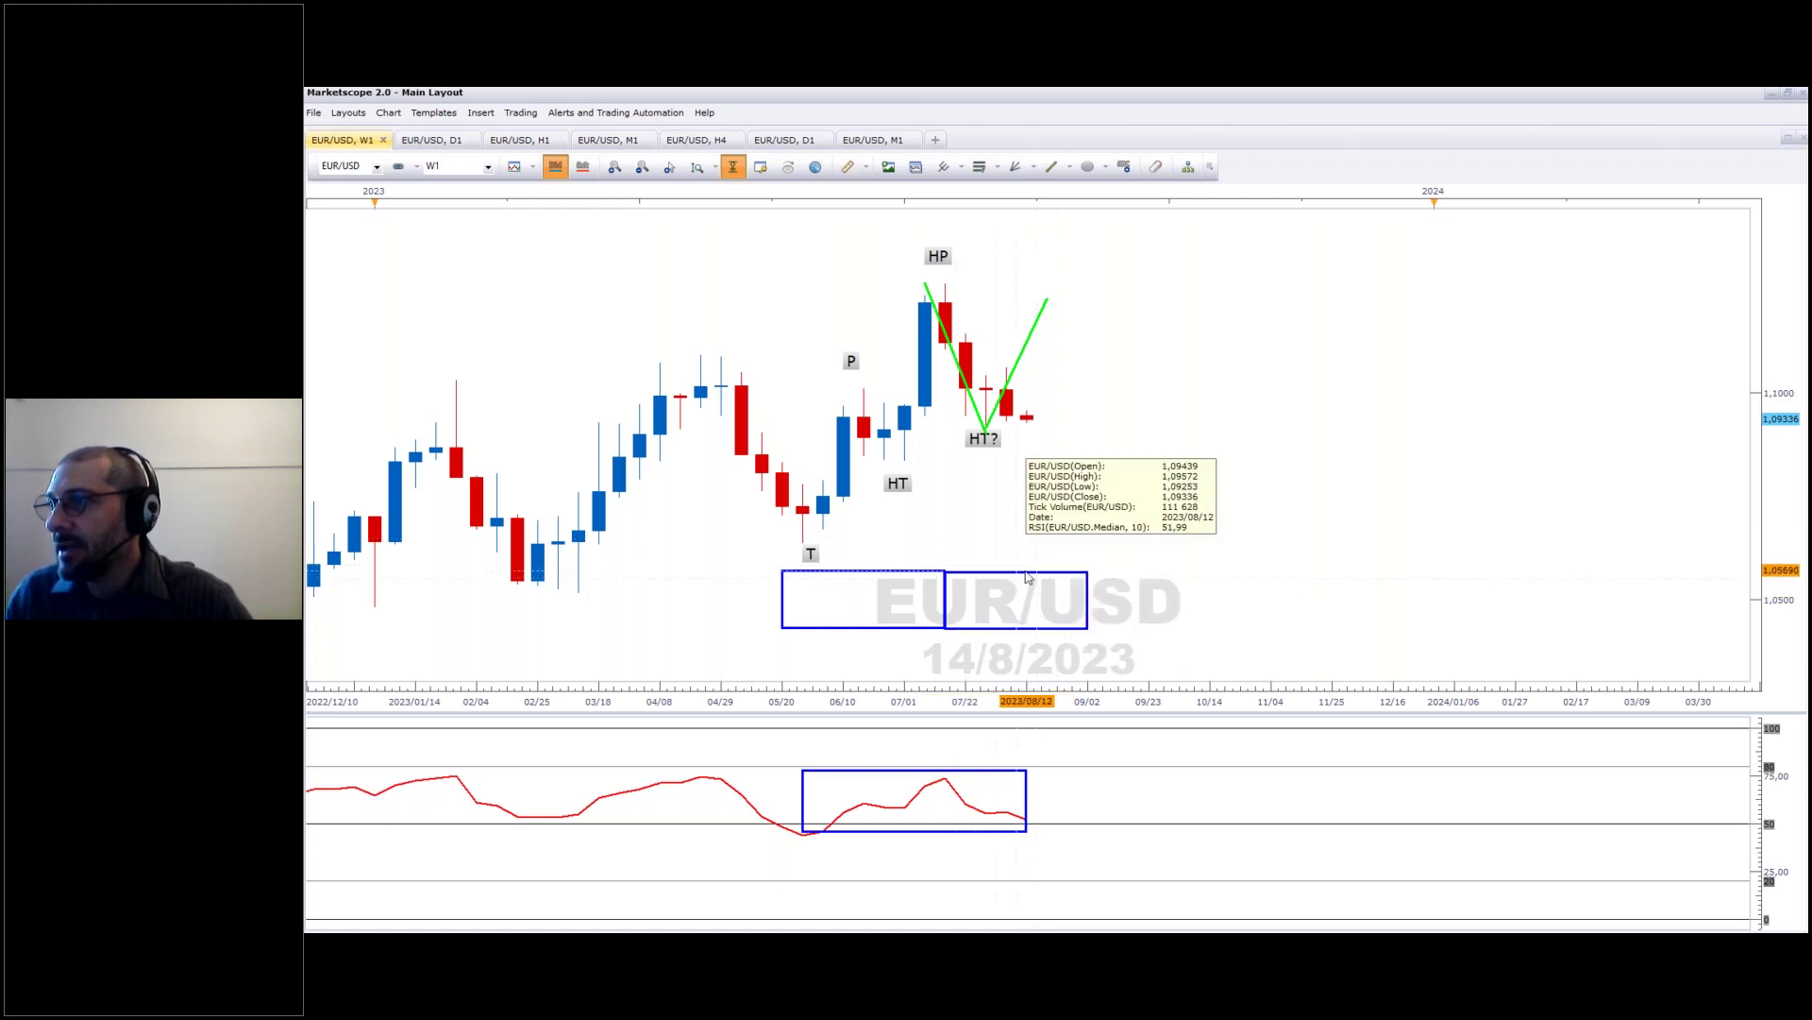
# Step: Move the two blue rectangles lower and apart, starting at about late May and early August 2023
pyautogui.moveTo(1015, 574); pyautogui.dragTo(1117, 578)
pyautogui.moveTo(930, 578); pyautogui.dragTo(995, 572)
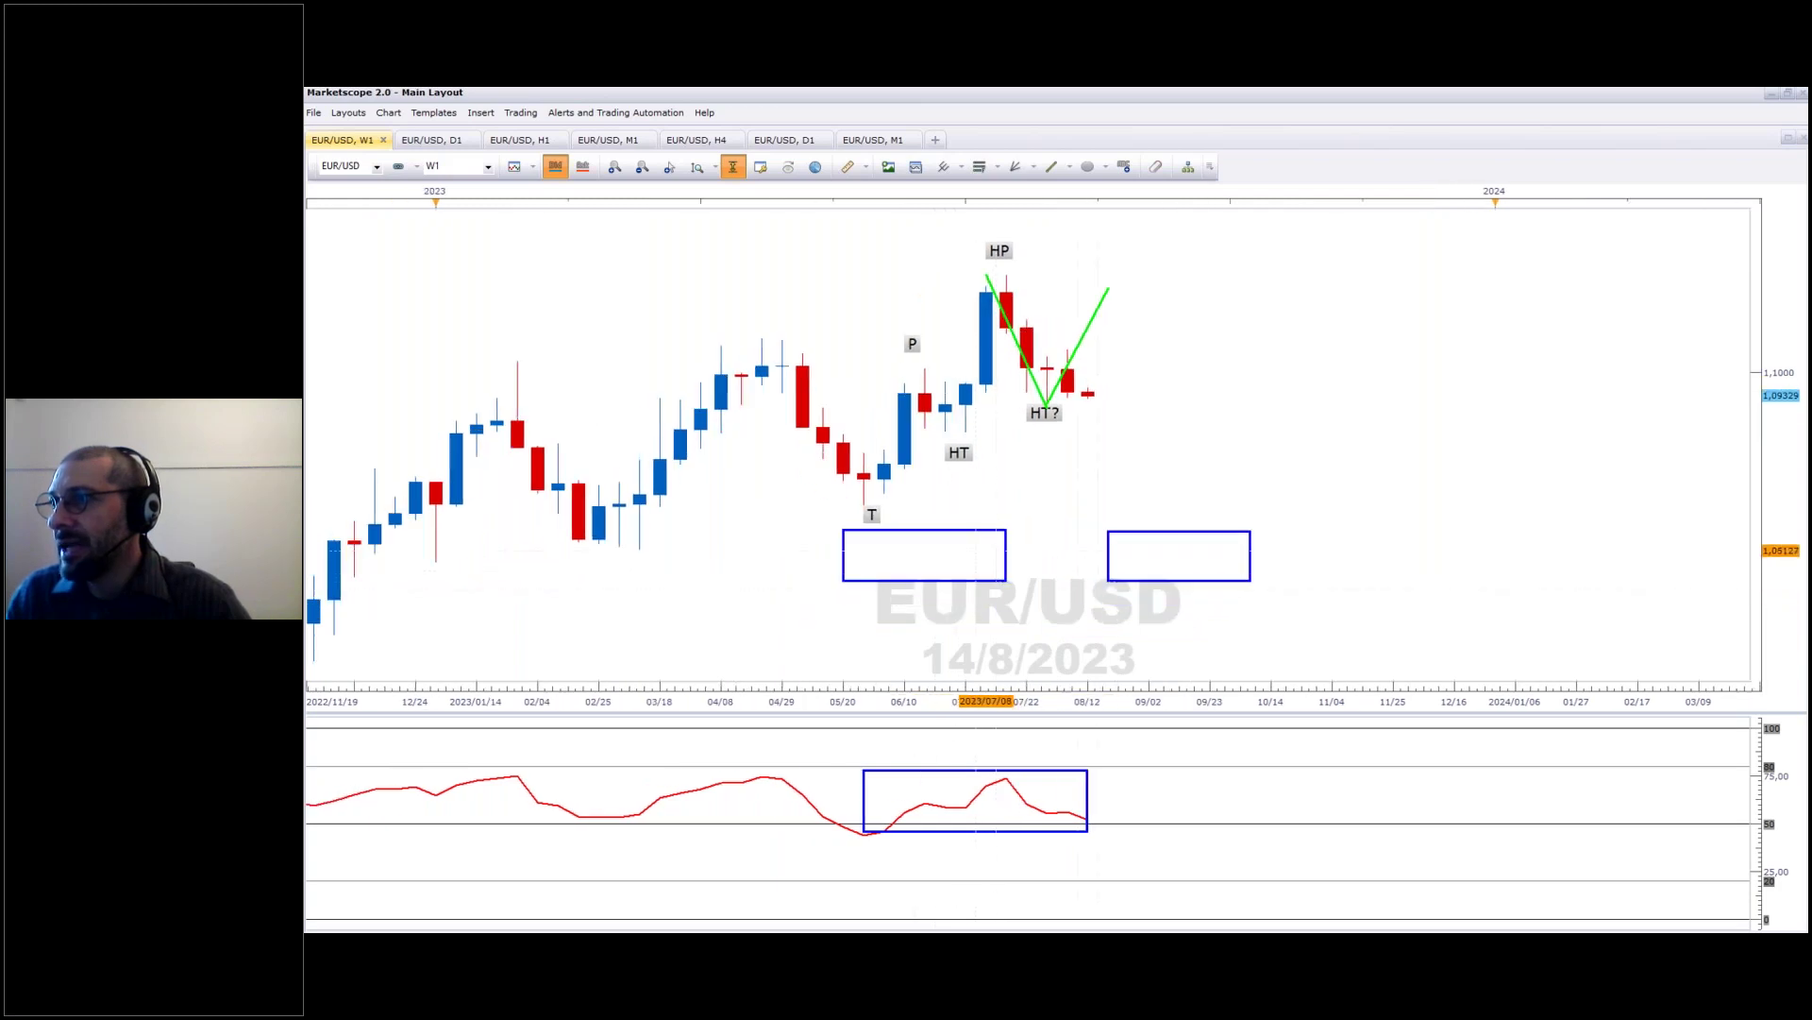
pyautogui.moveTo(1145, 546); pyautogui.dragTo(1105, 586)
pyautogui.click(980, 535)
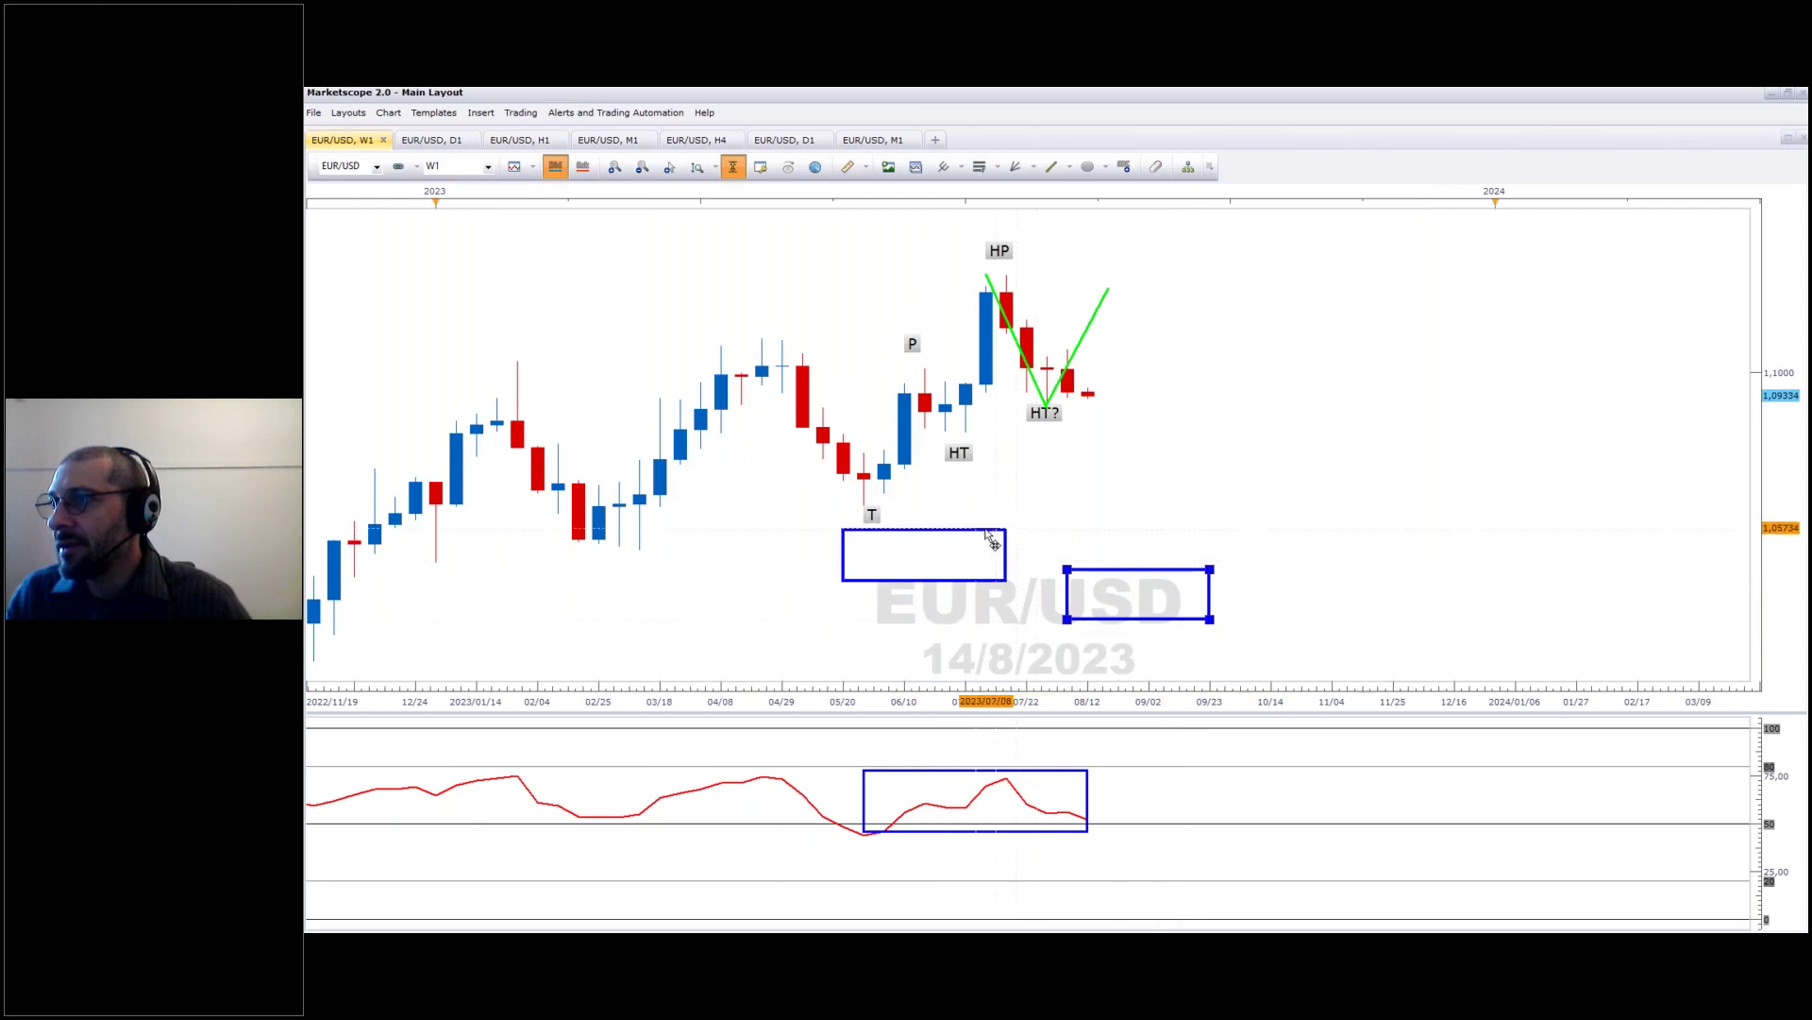
pyautogui.moveTo(981, 536); pyautogui.dragTo(1001, 583)
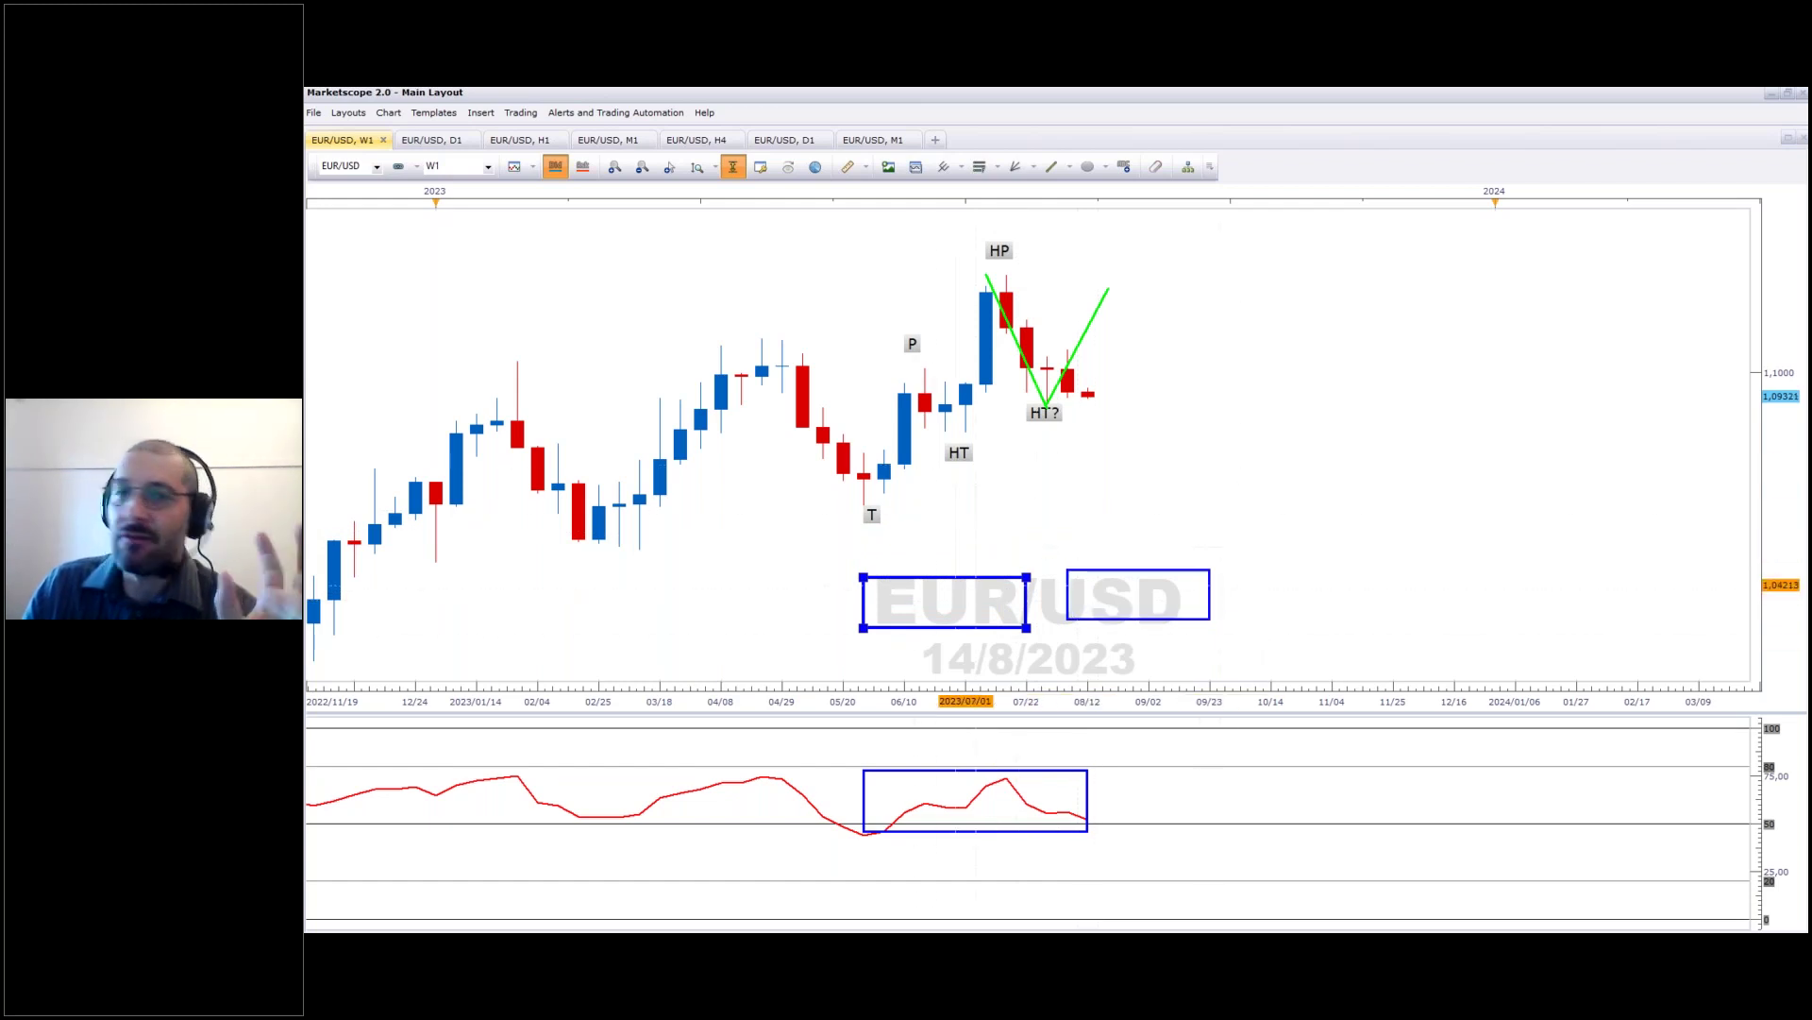
# Step: Delete both blue rectangles below the EUR/USD candles
pyautogui.click(1208, 597)
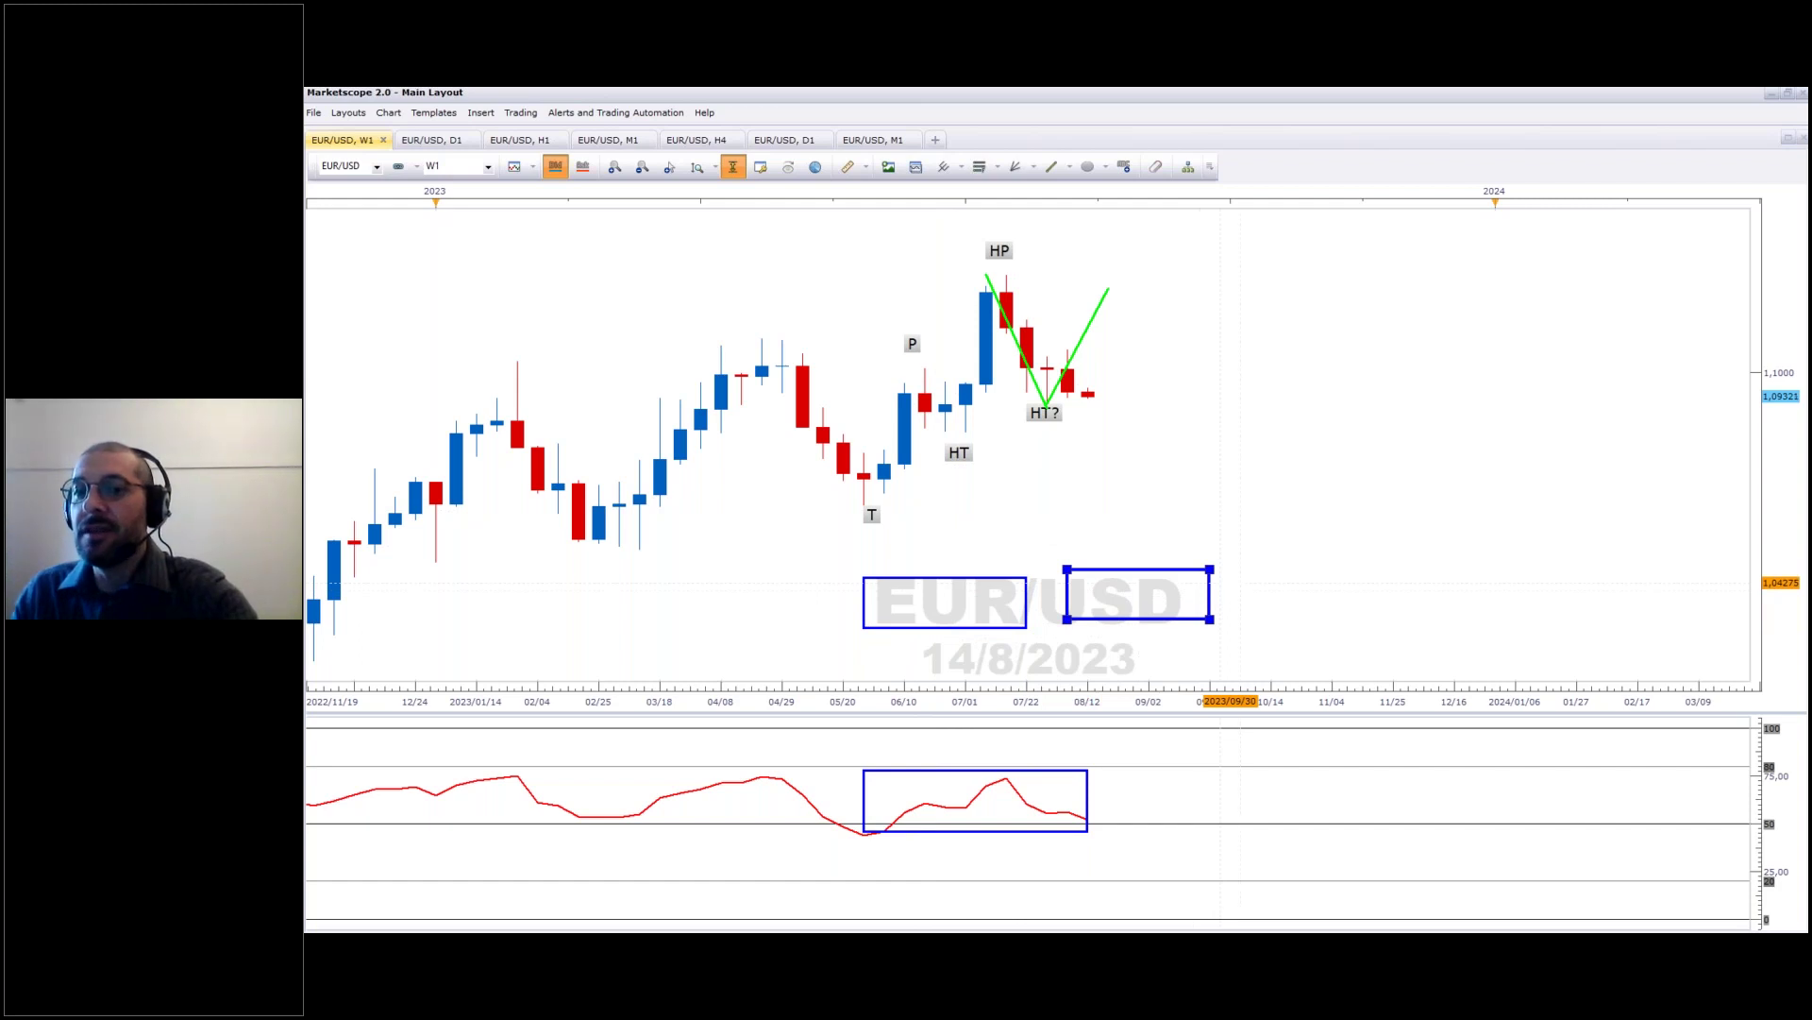
pyautogui.press('Delete')
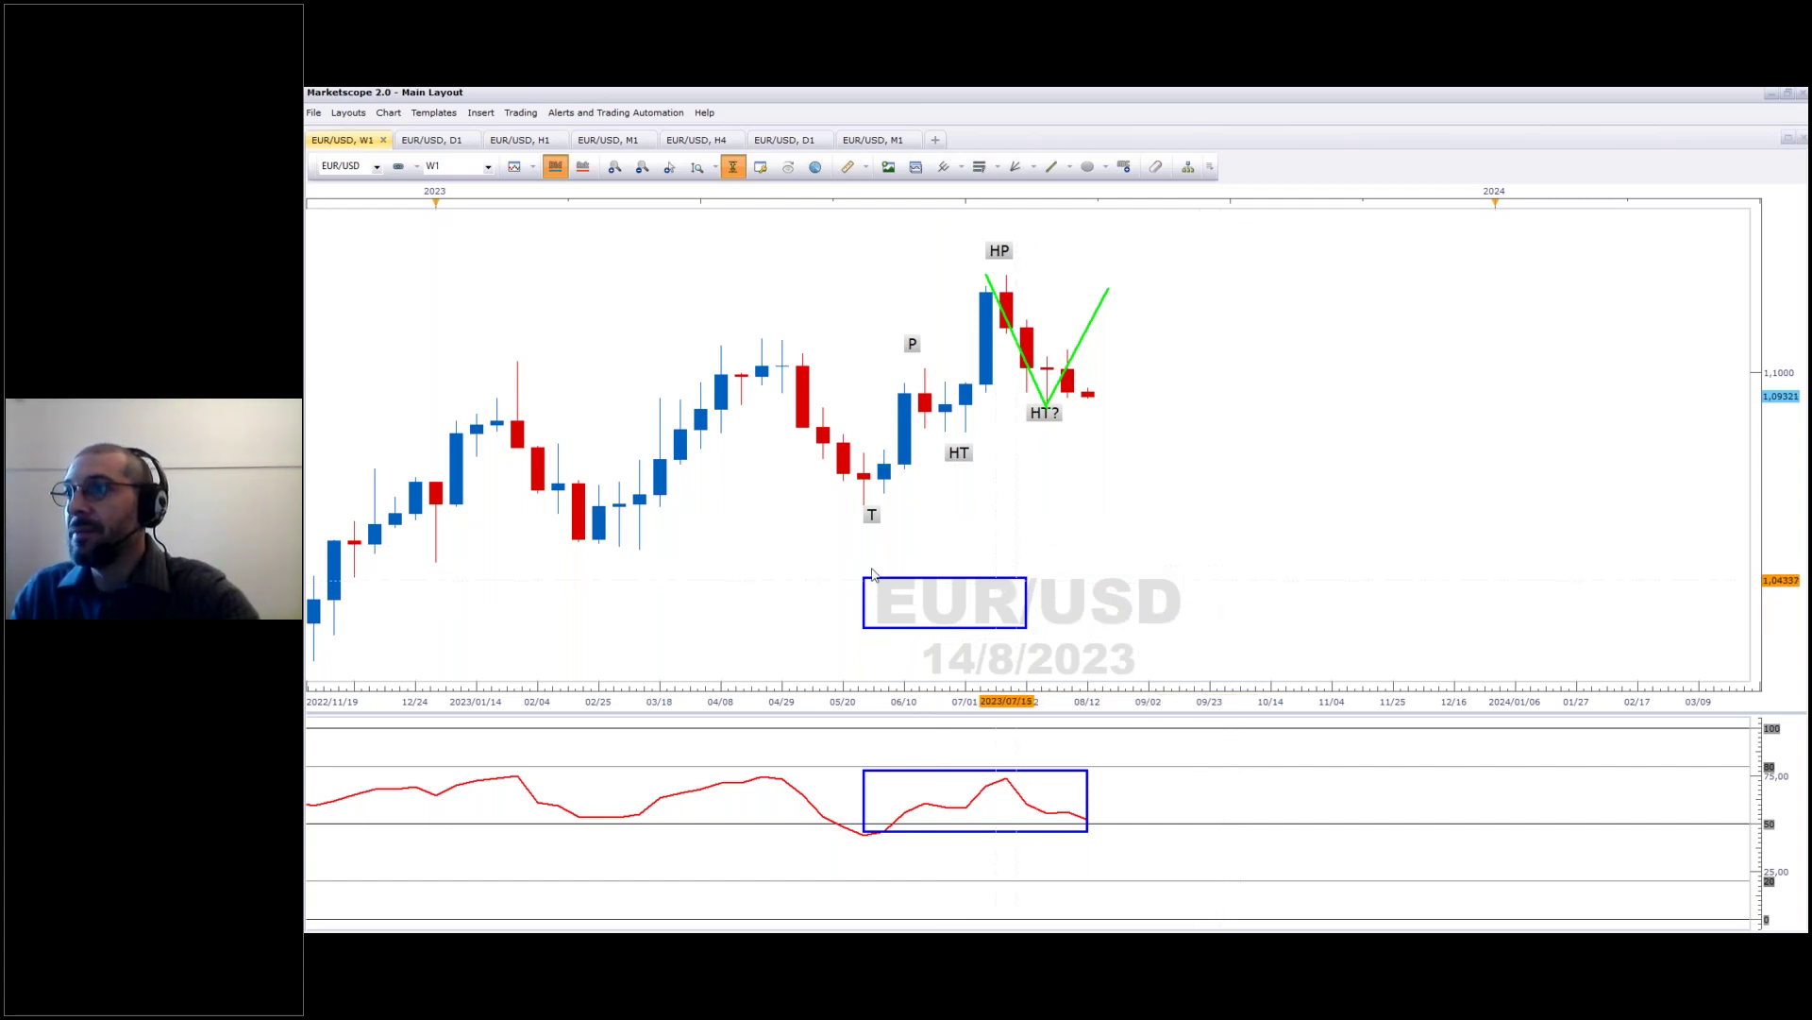
pyautogui.press('Delete')
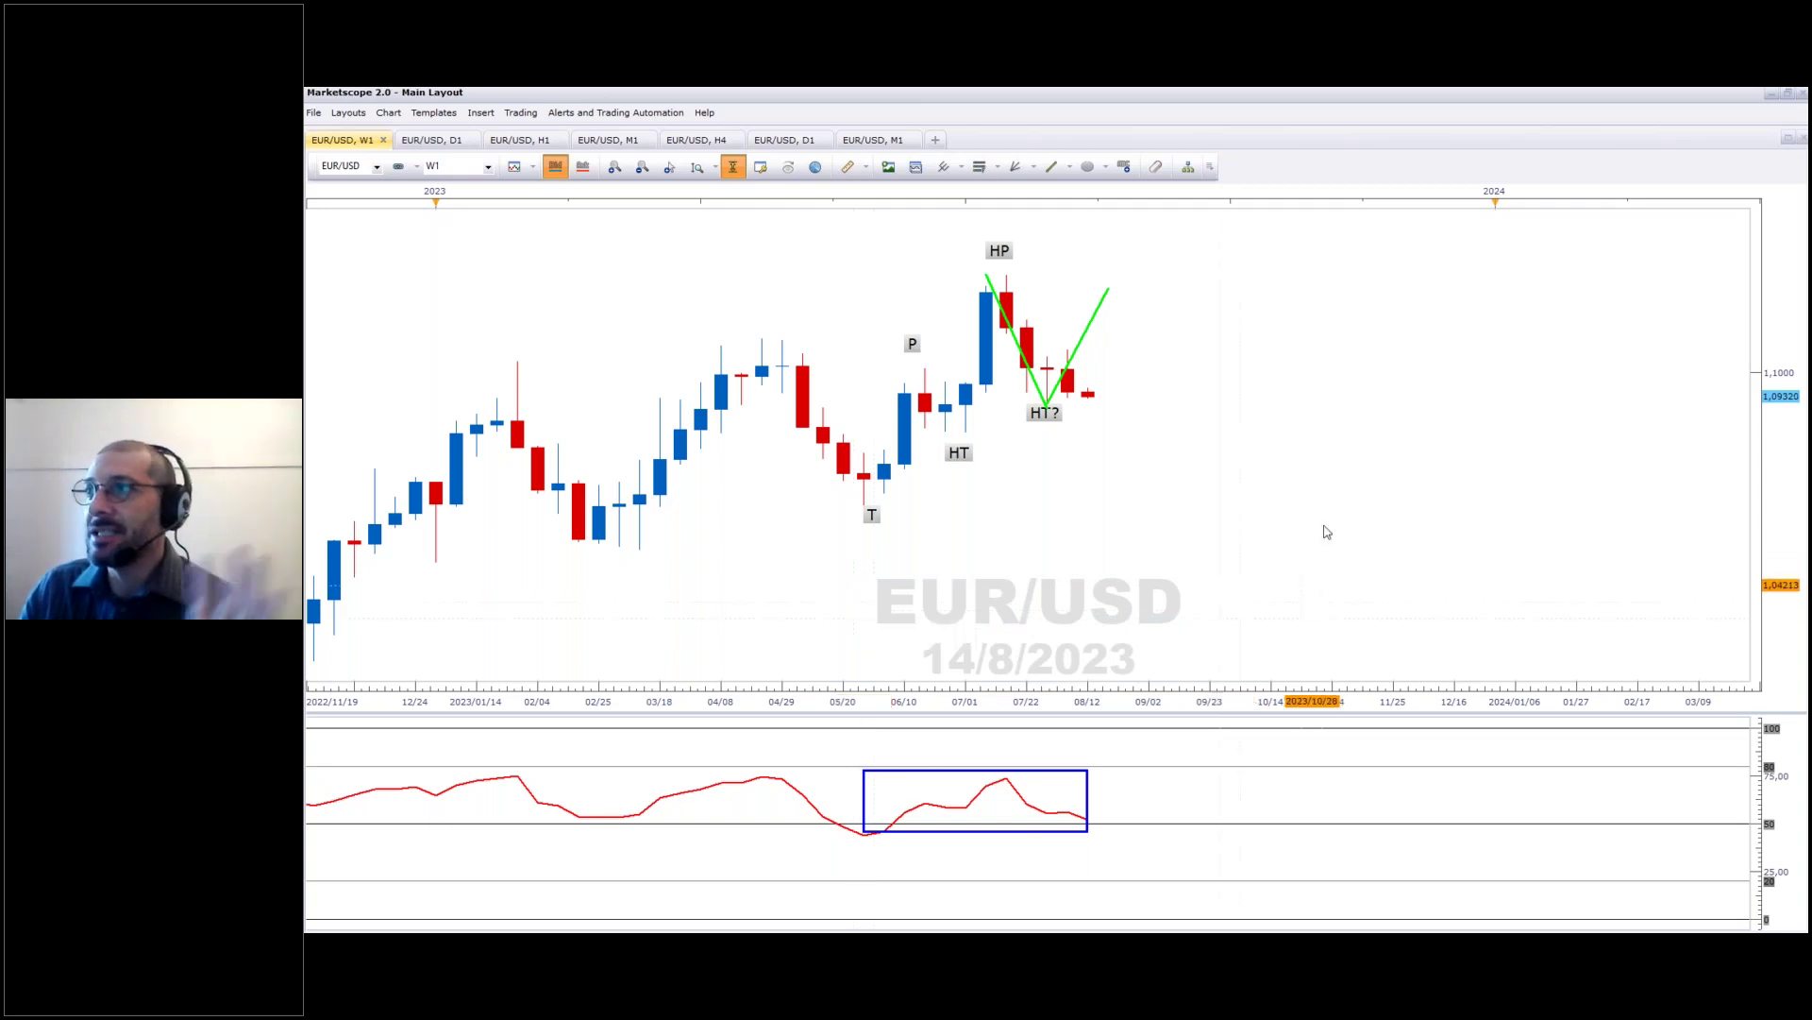
# Step: Delete the two green lines forming the V after the HP peak and shift the HT? label just below the recent low
pyautogui.click(1064, 394)
pyautogui.press('Delete')
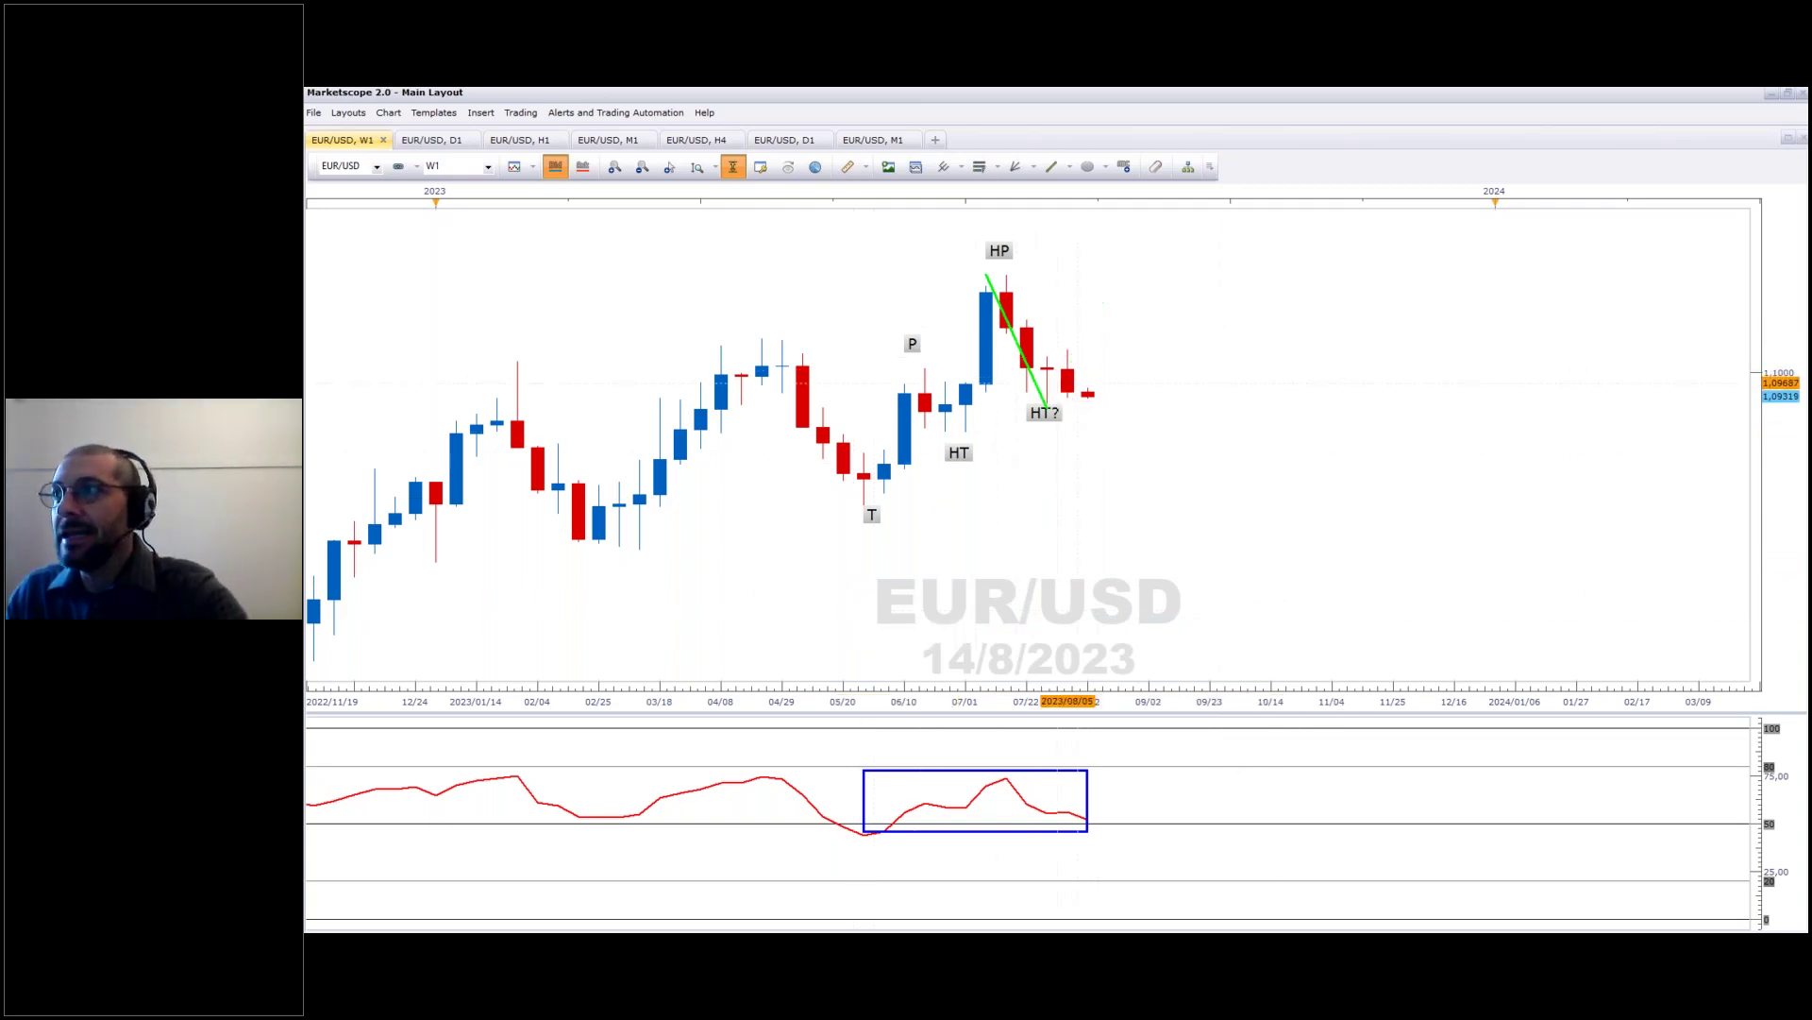
pyautogui.click(1042, 398)
pyautogui.press('Delete')
pyautogui.moveTo(1046, 421)
pyautogui.mouseDown()
pyautogui.moveTo(1076, 433)
pyautogui.moveTo(1052, 434)
pyautogui.mouseUp()
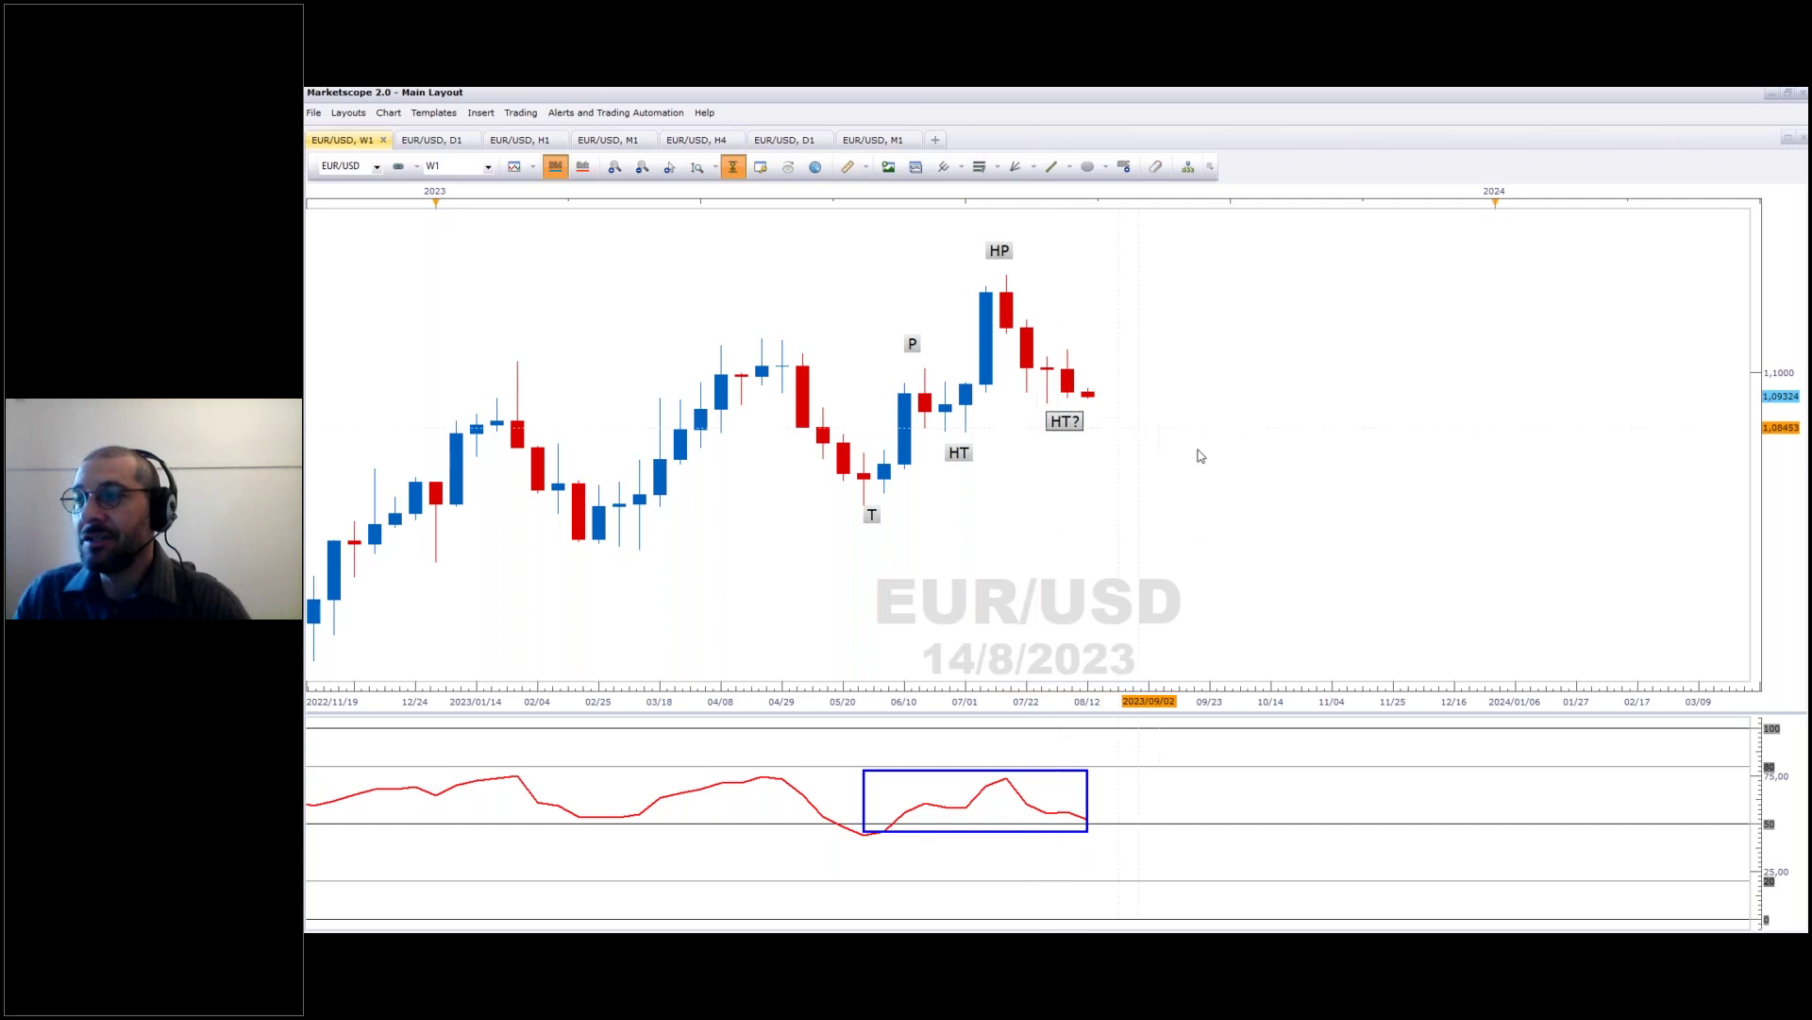
# Step: Draw a horizontal green line at about 1.1060 from the early August high to about 16 September 2023
pyautogui.click(1052, 166)
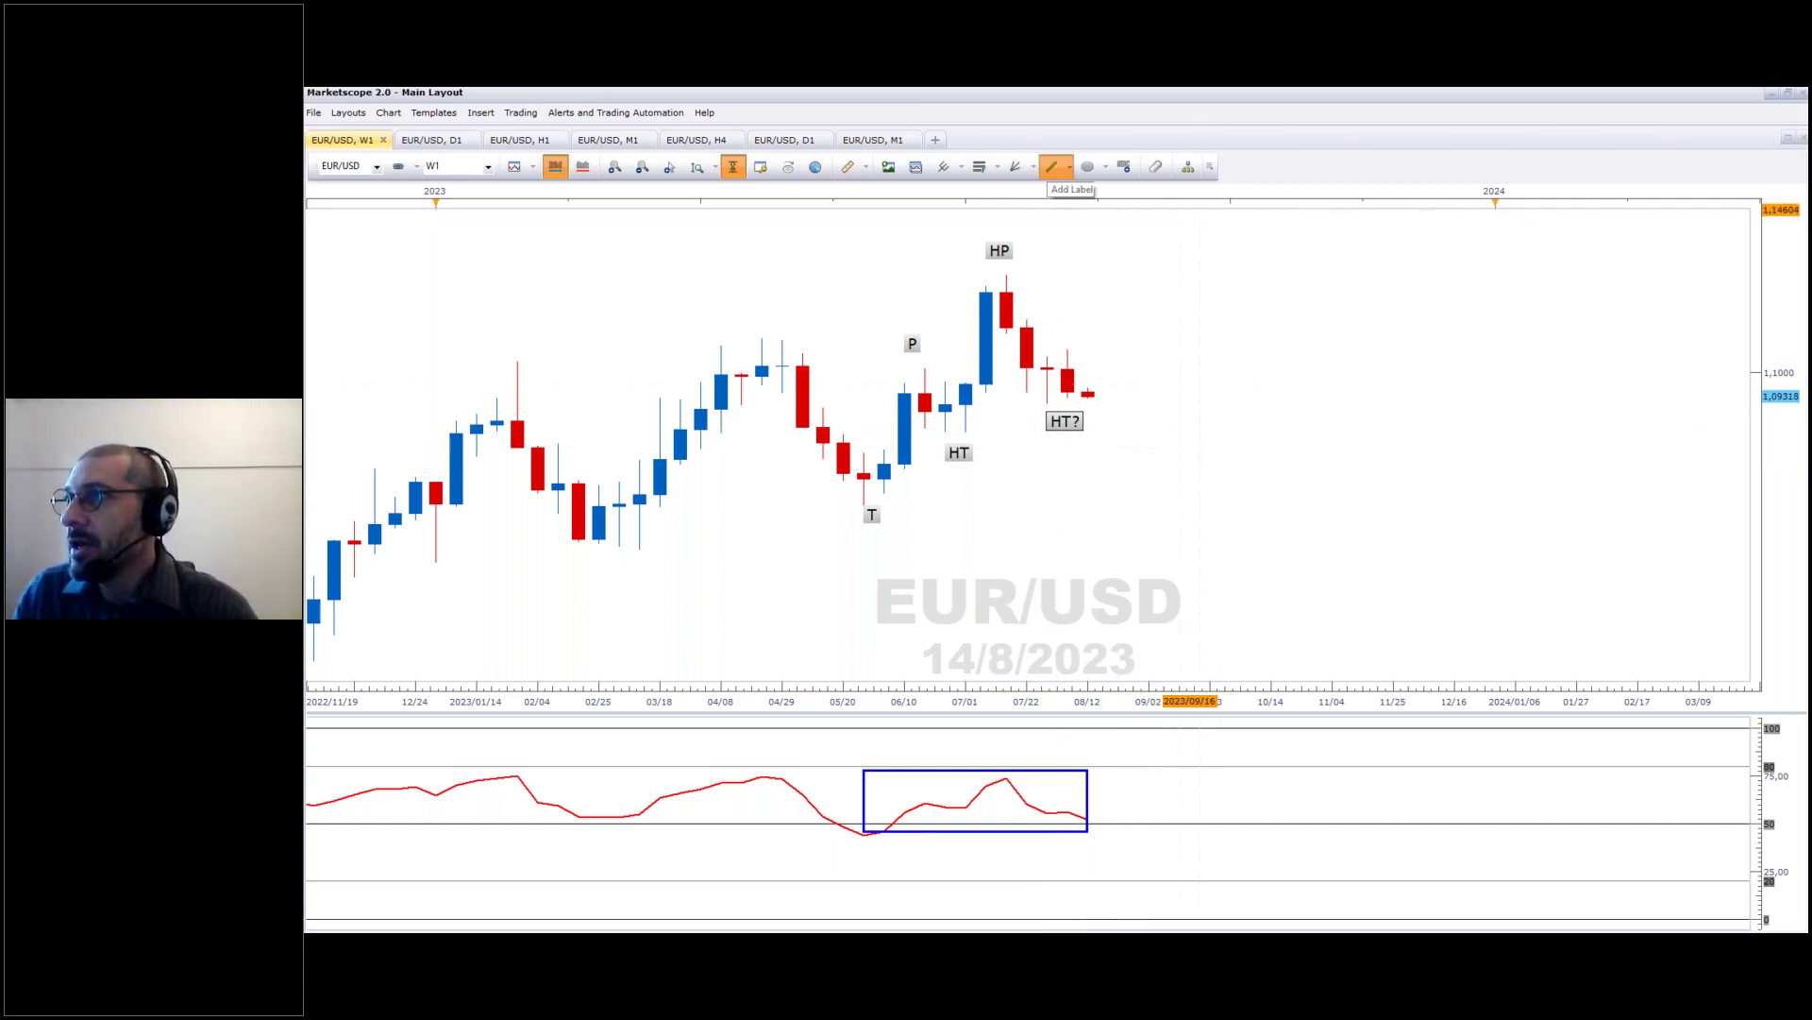
pyautogui.moveTo(1066, 349); pyautogui.dragTo(1181, 350)
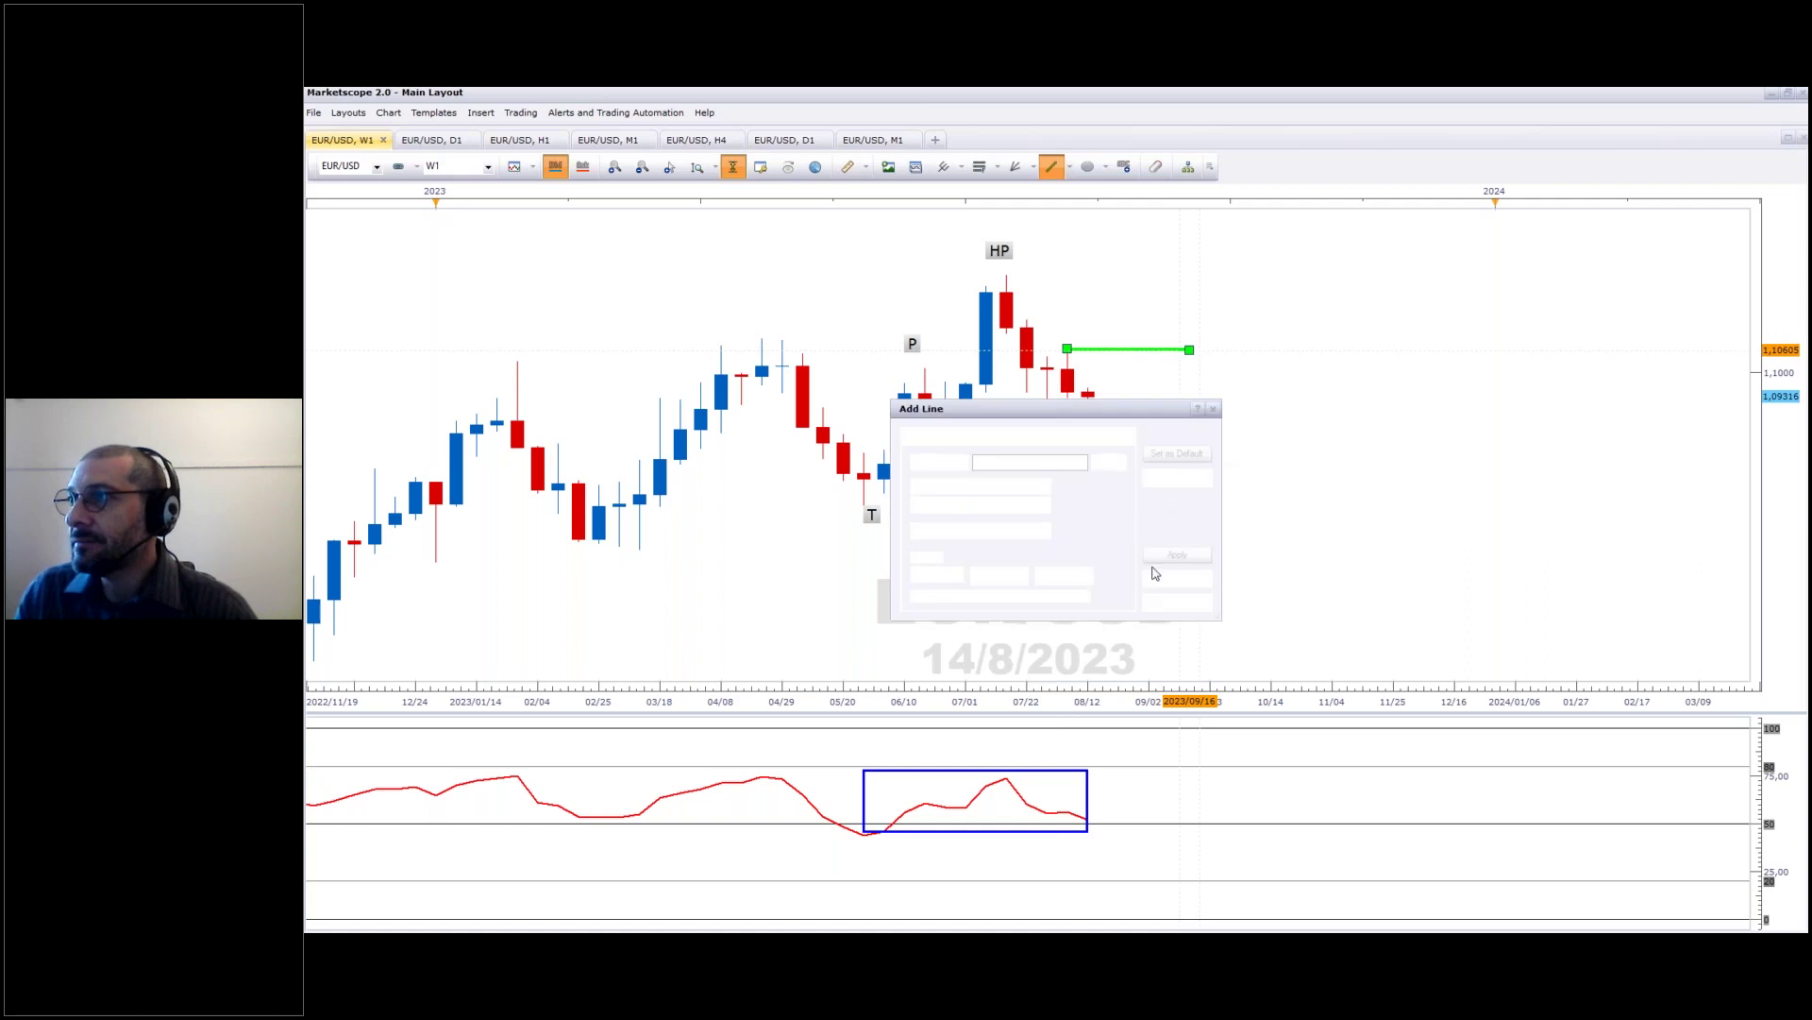
pyautogui.click(1165, 580)
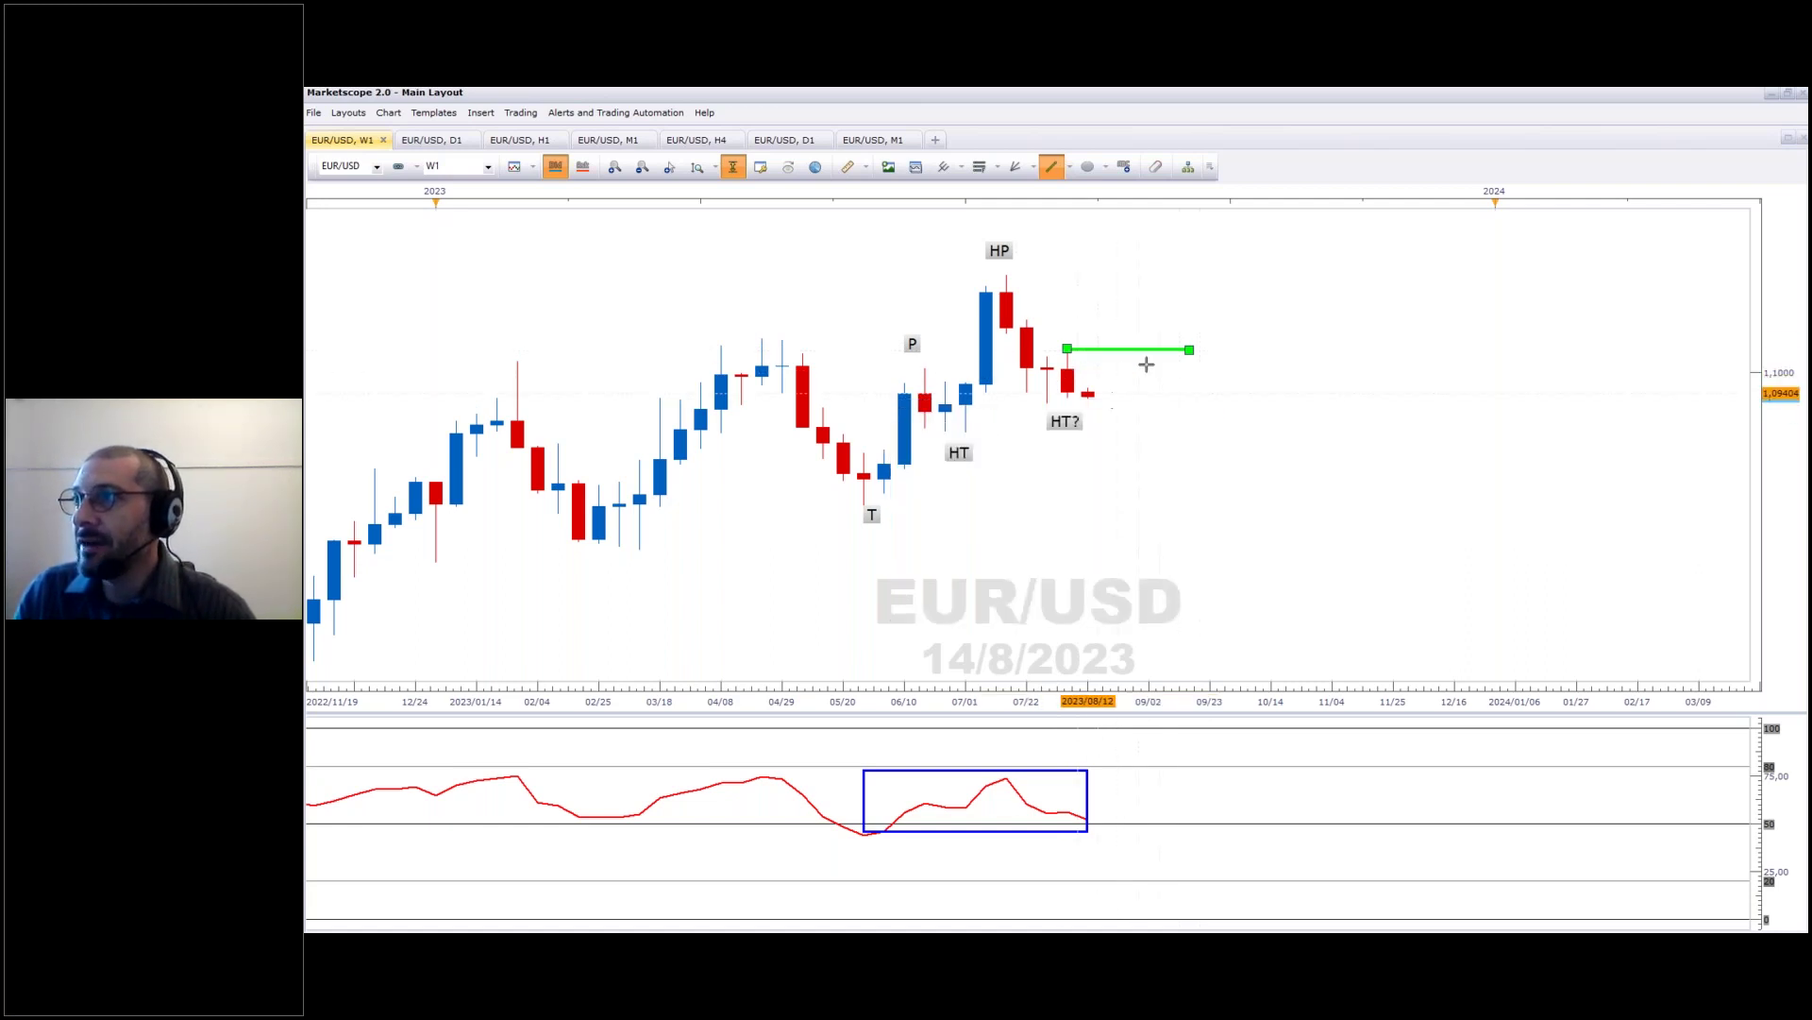
pyautogui.press('Escape')
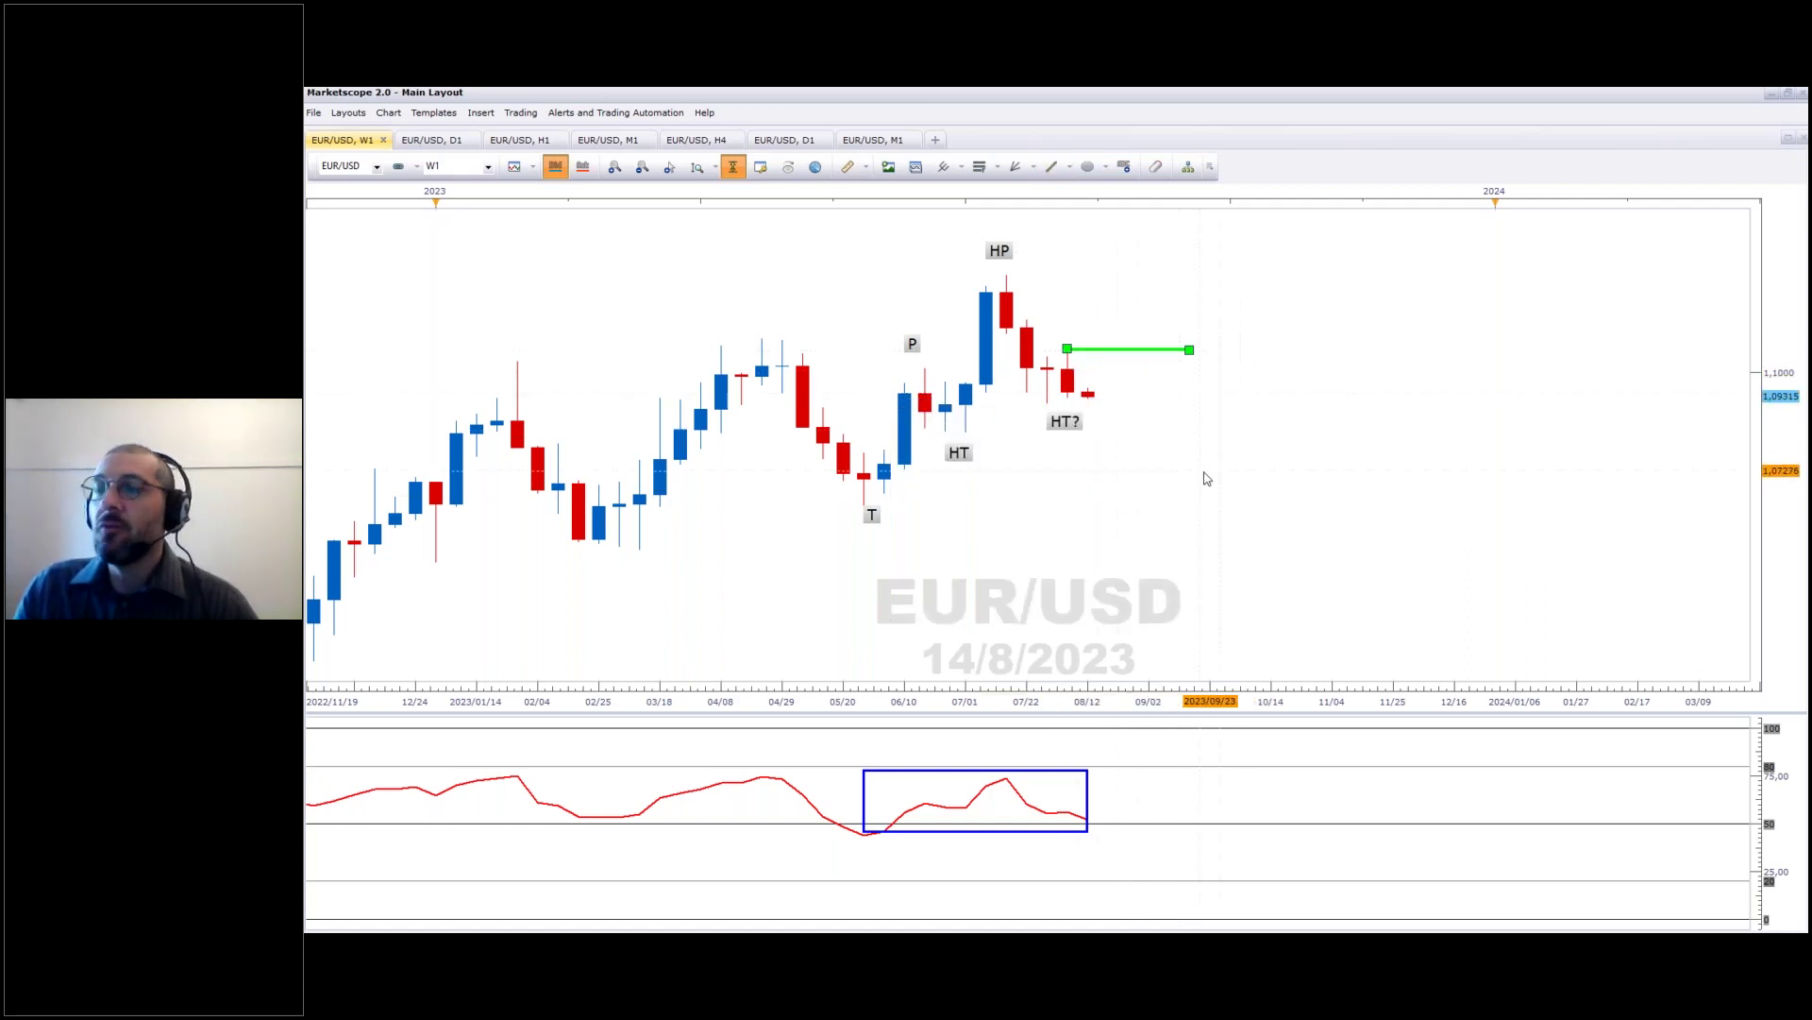
pyautogui.click(1159, 421)
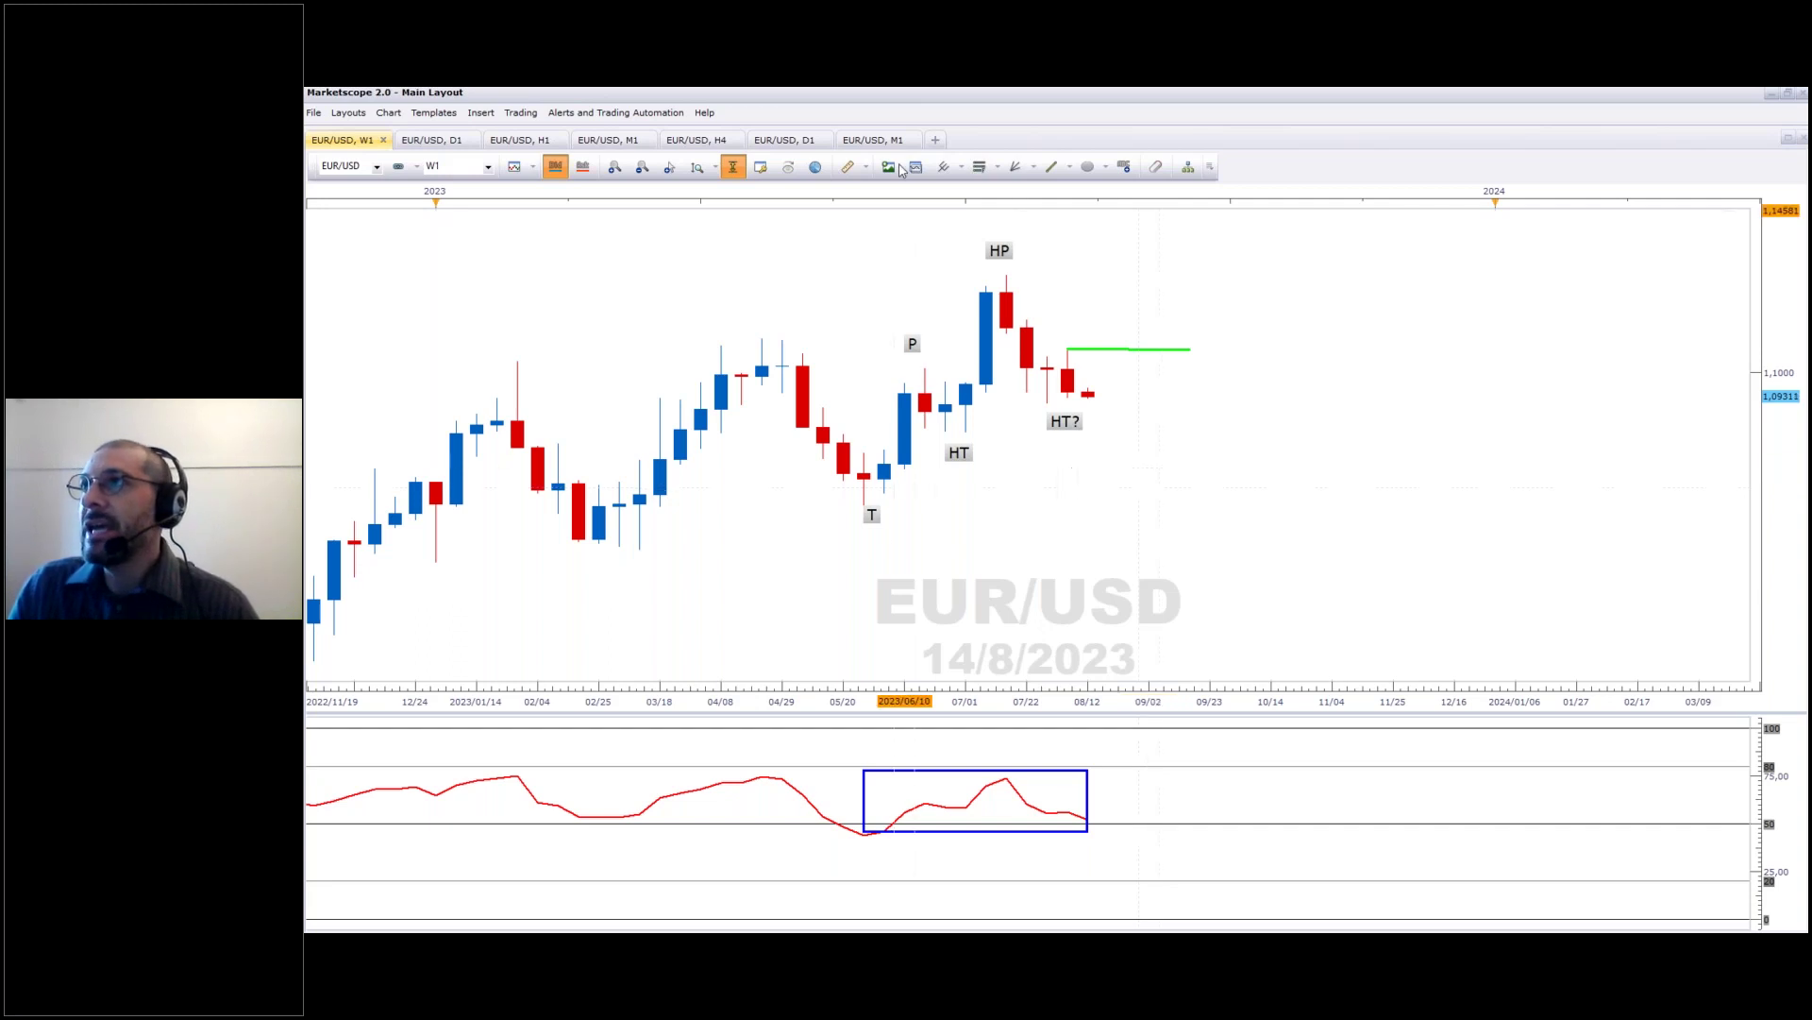
# Step: Switch to the monthly EUR/USD chart with the moving averages and remove Line 18 from its chart elements
pyautogui.click(872, 142)
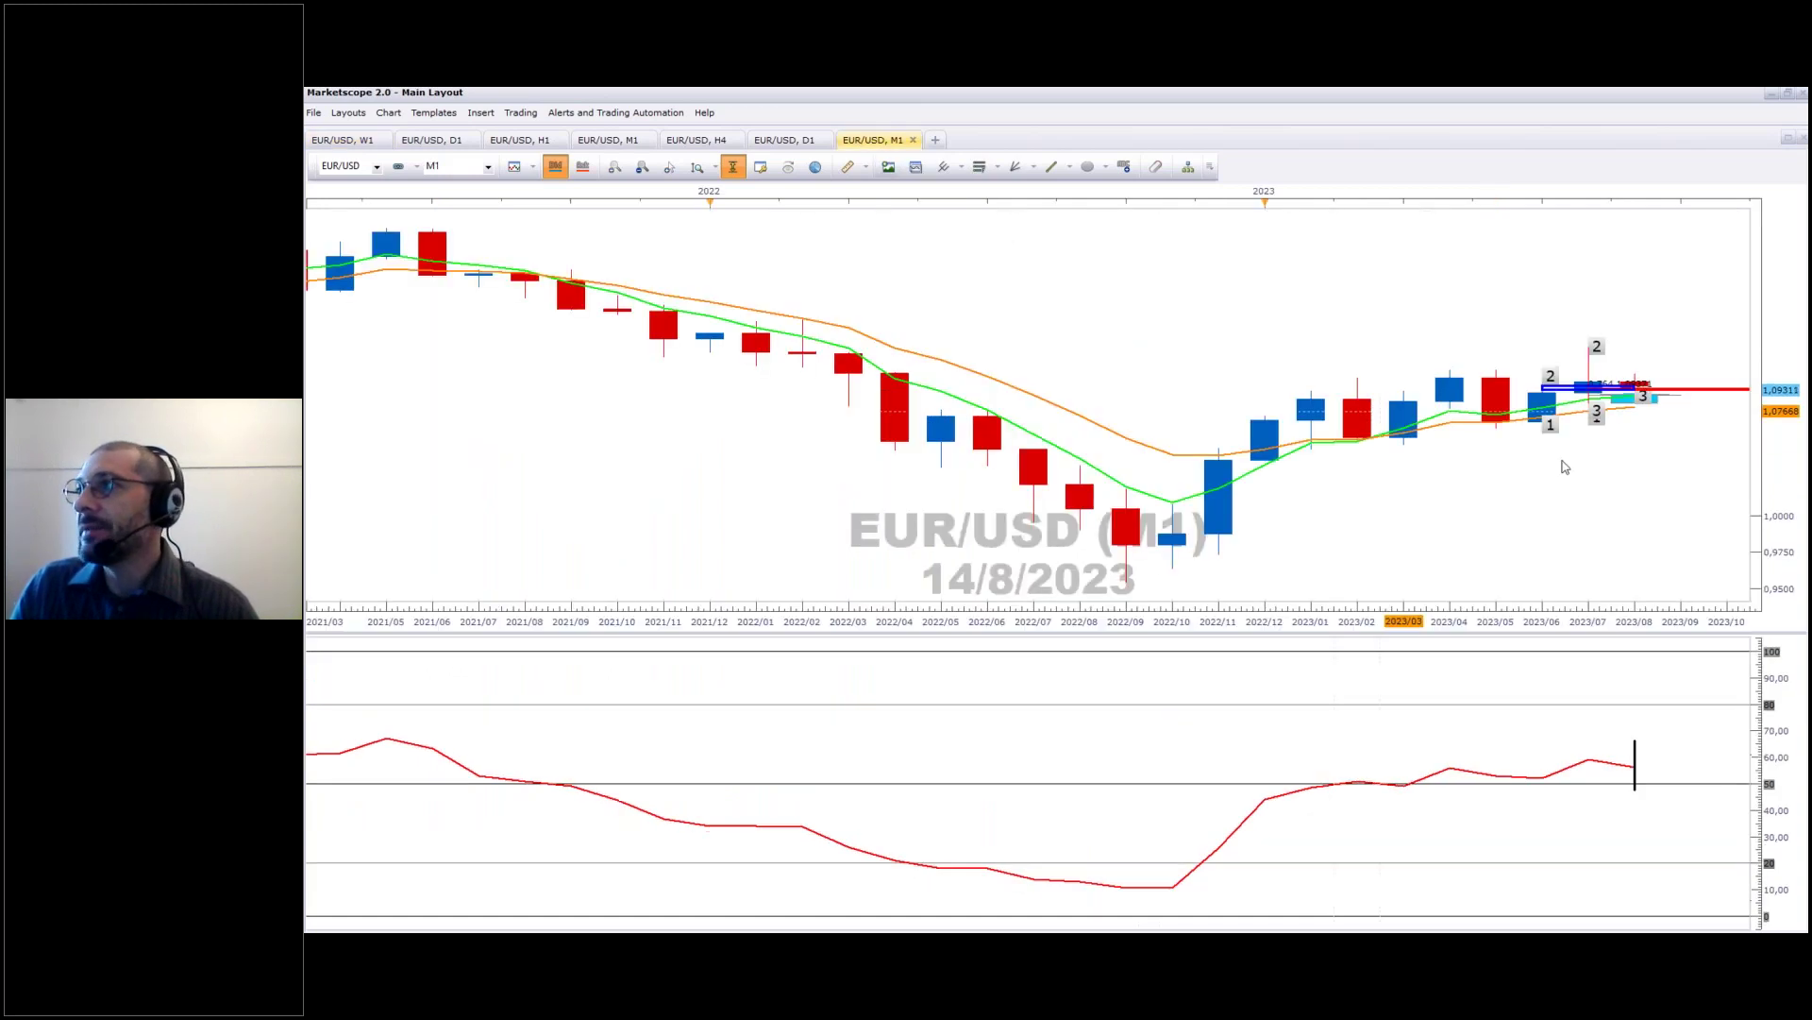
pyautogui.moveTo(1397, 412); pyautogui.dragTo(895, 412)
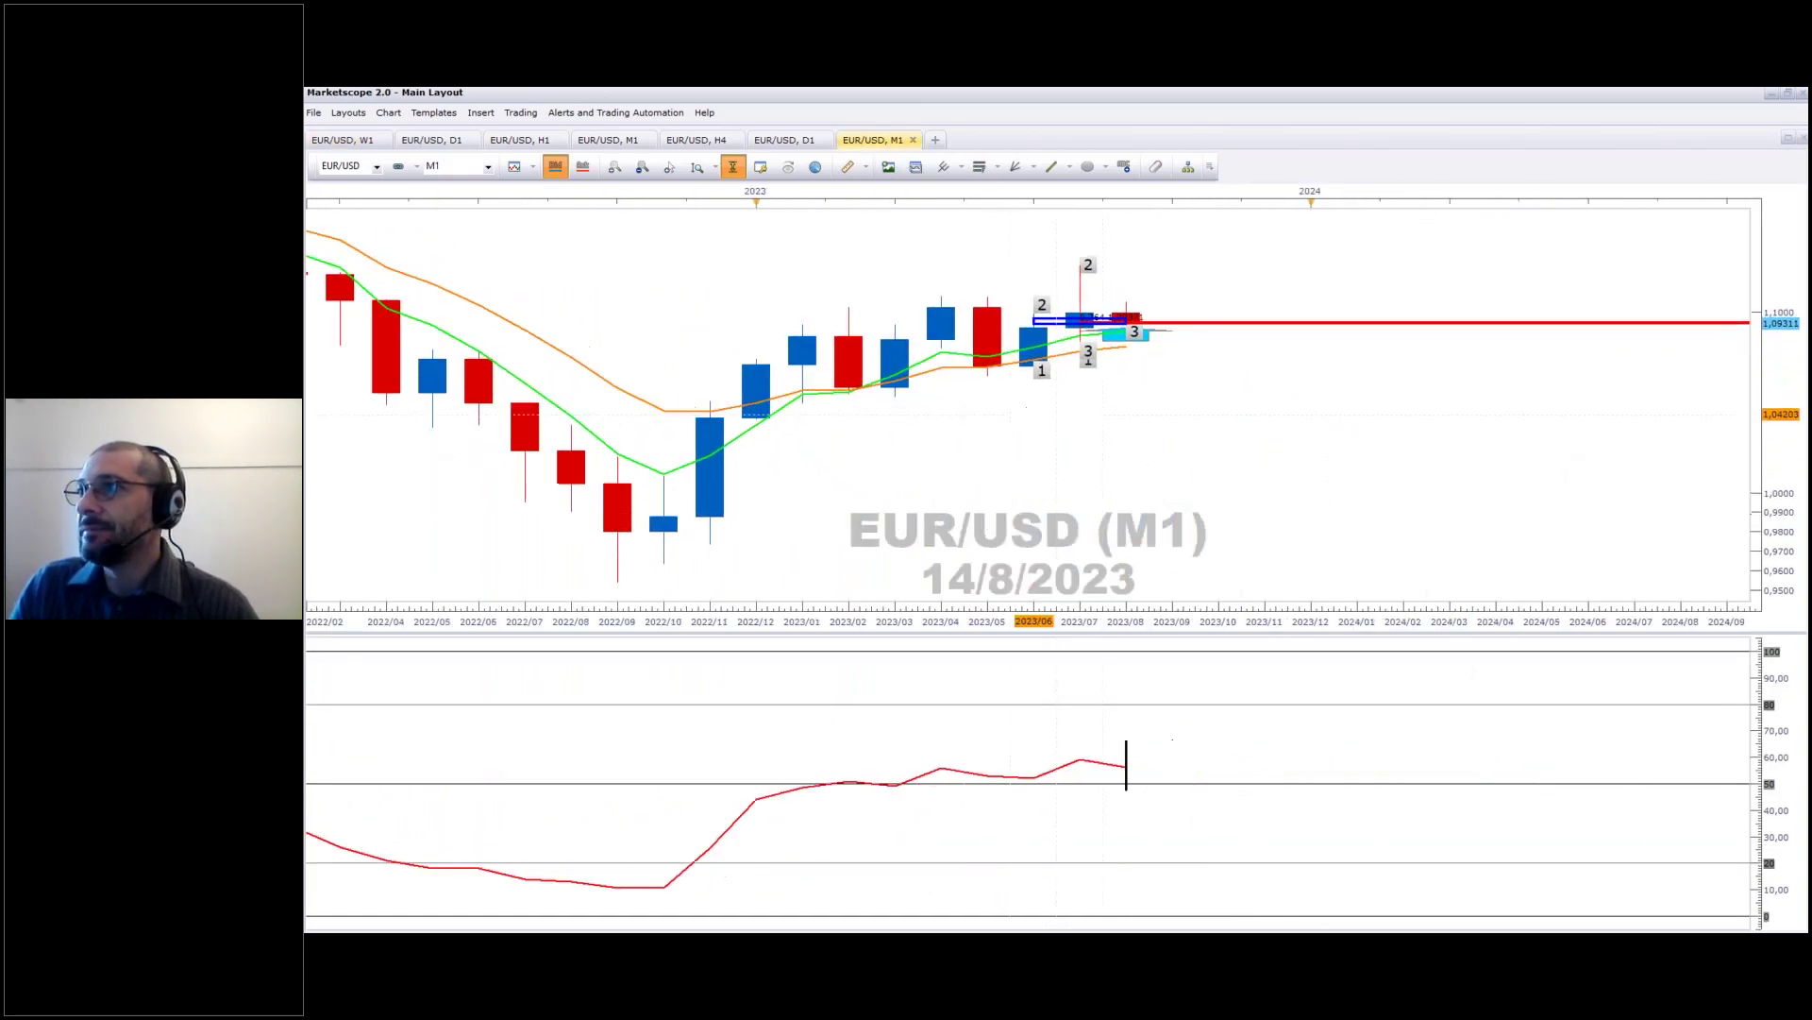
pyautogui.click(1188, 168)
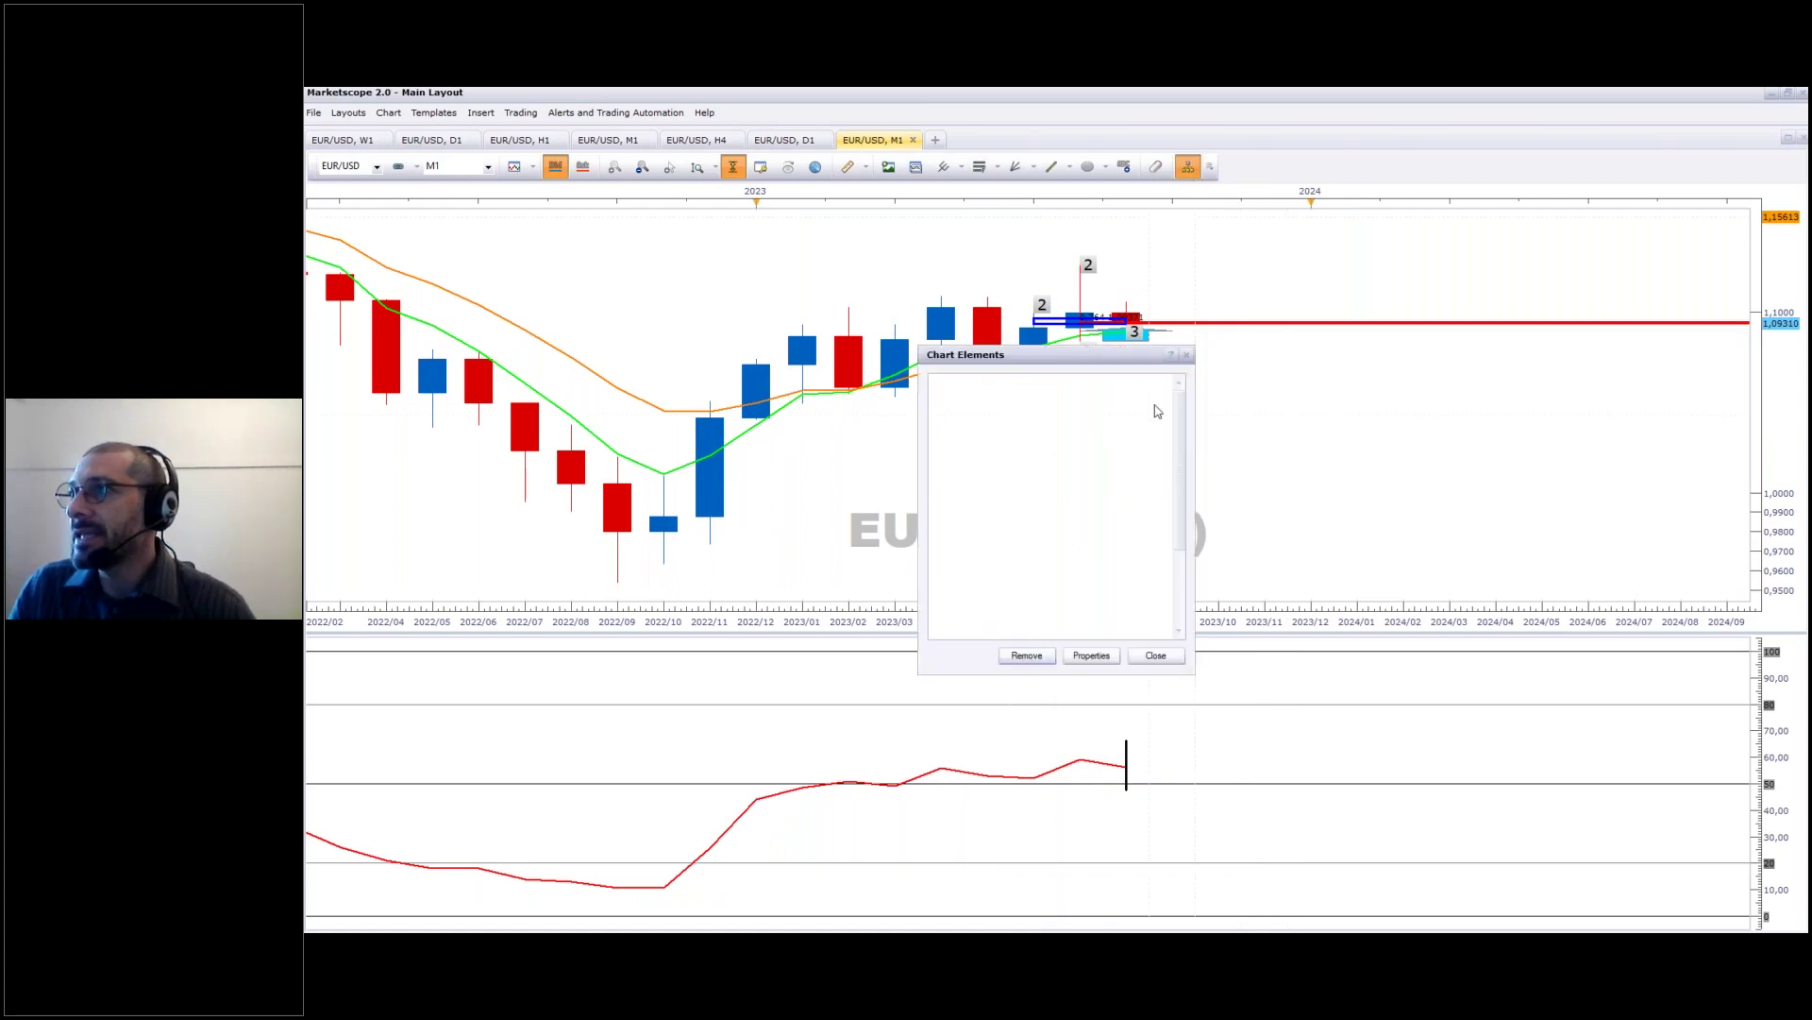
pyautogui.click(991, 465)
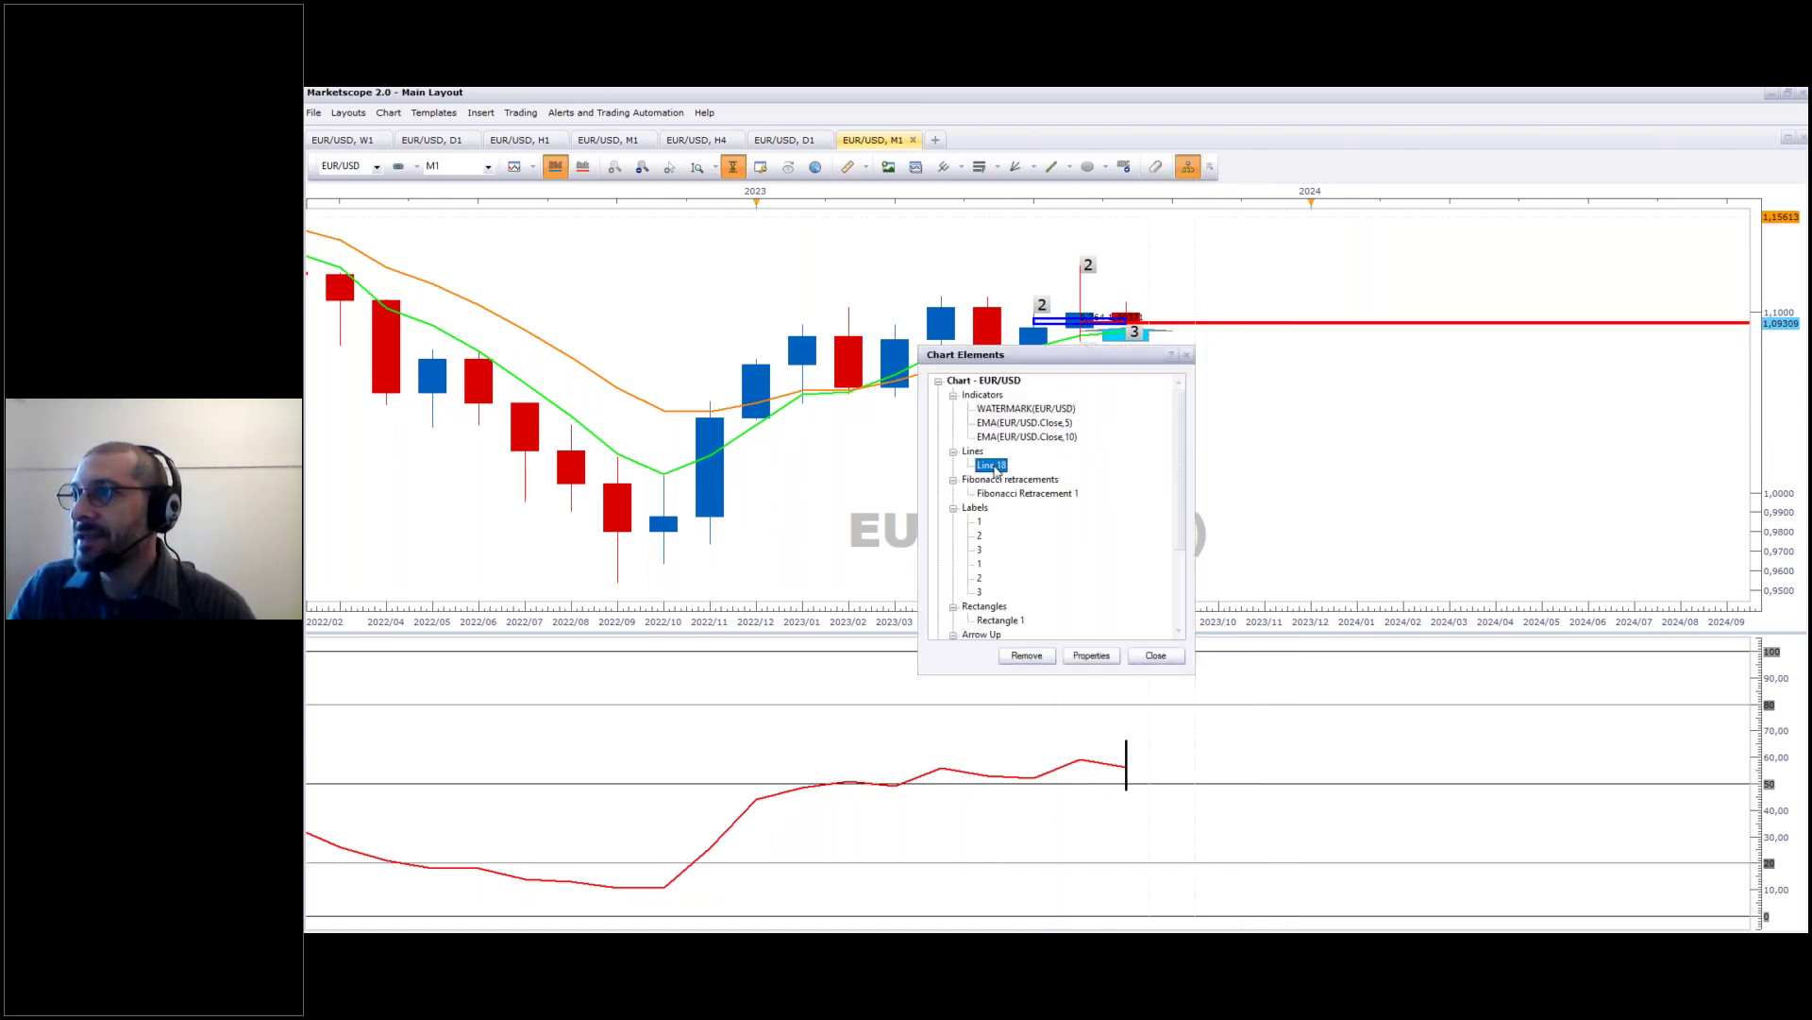
pyautogui.click(996, 494)
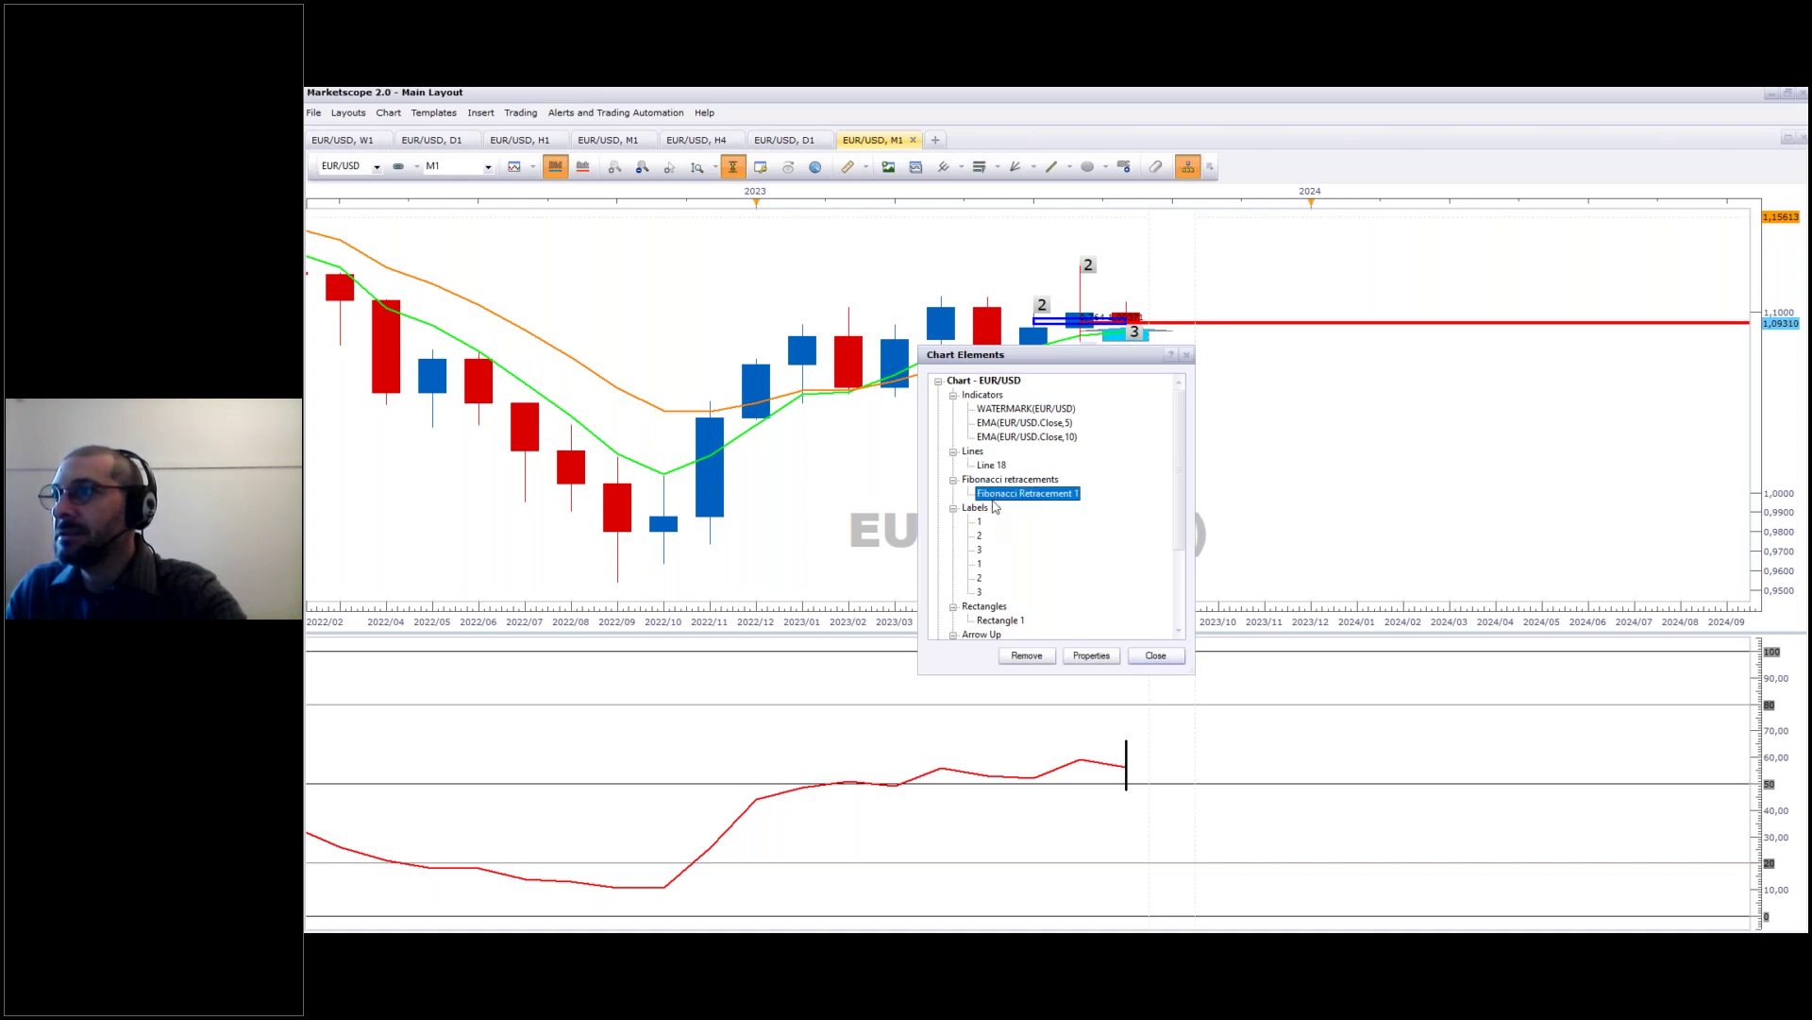
pyautogui.click(989, 468)
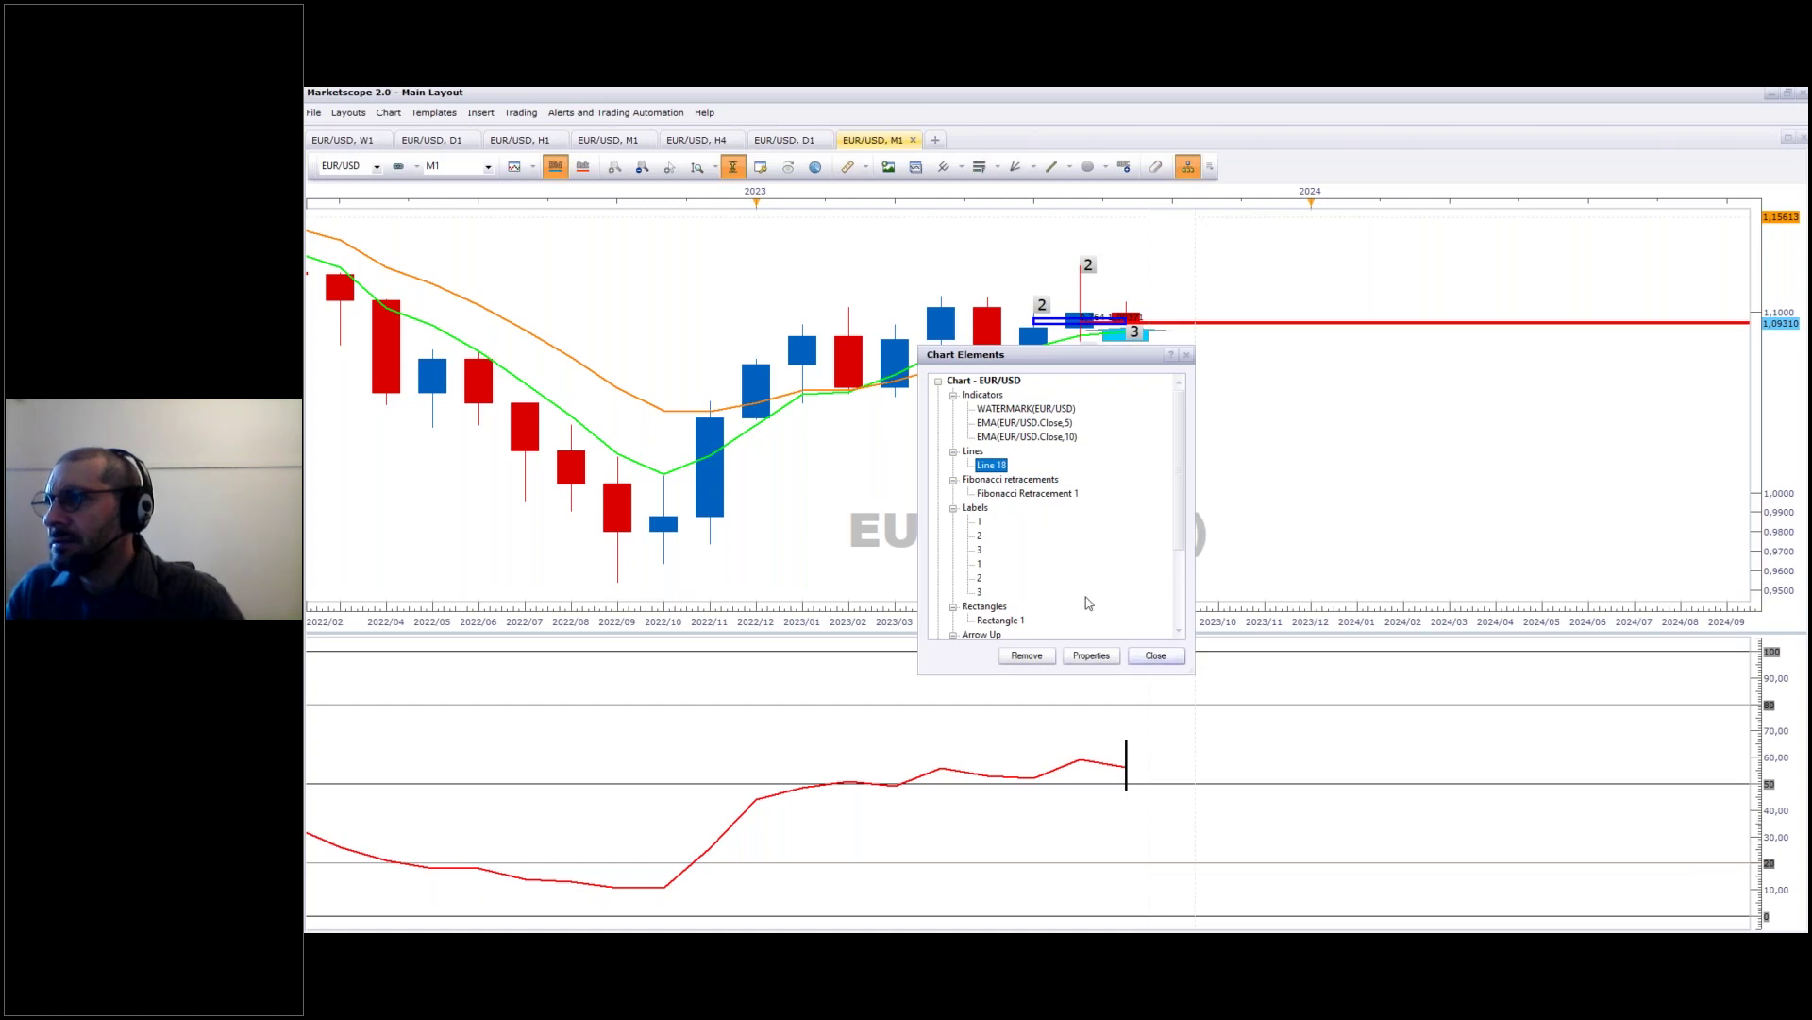
pyautogui.click(1027, 655)
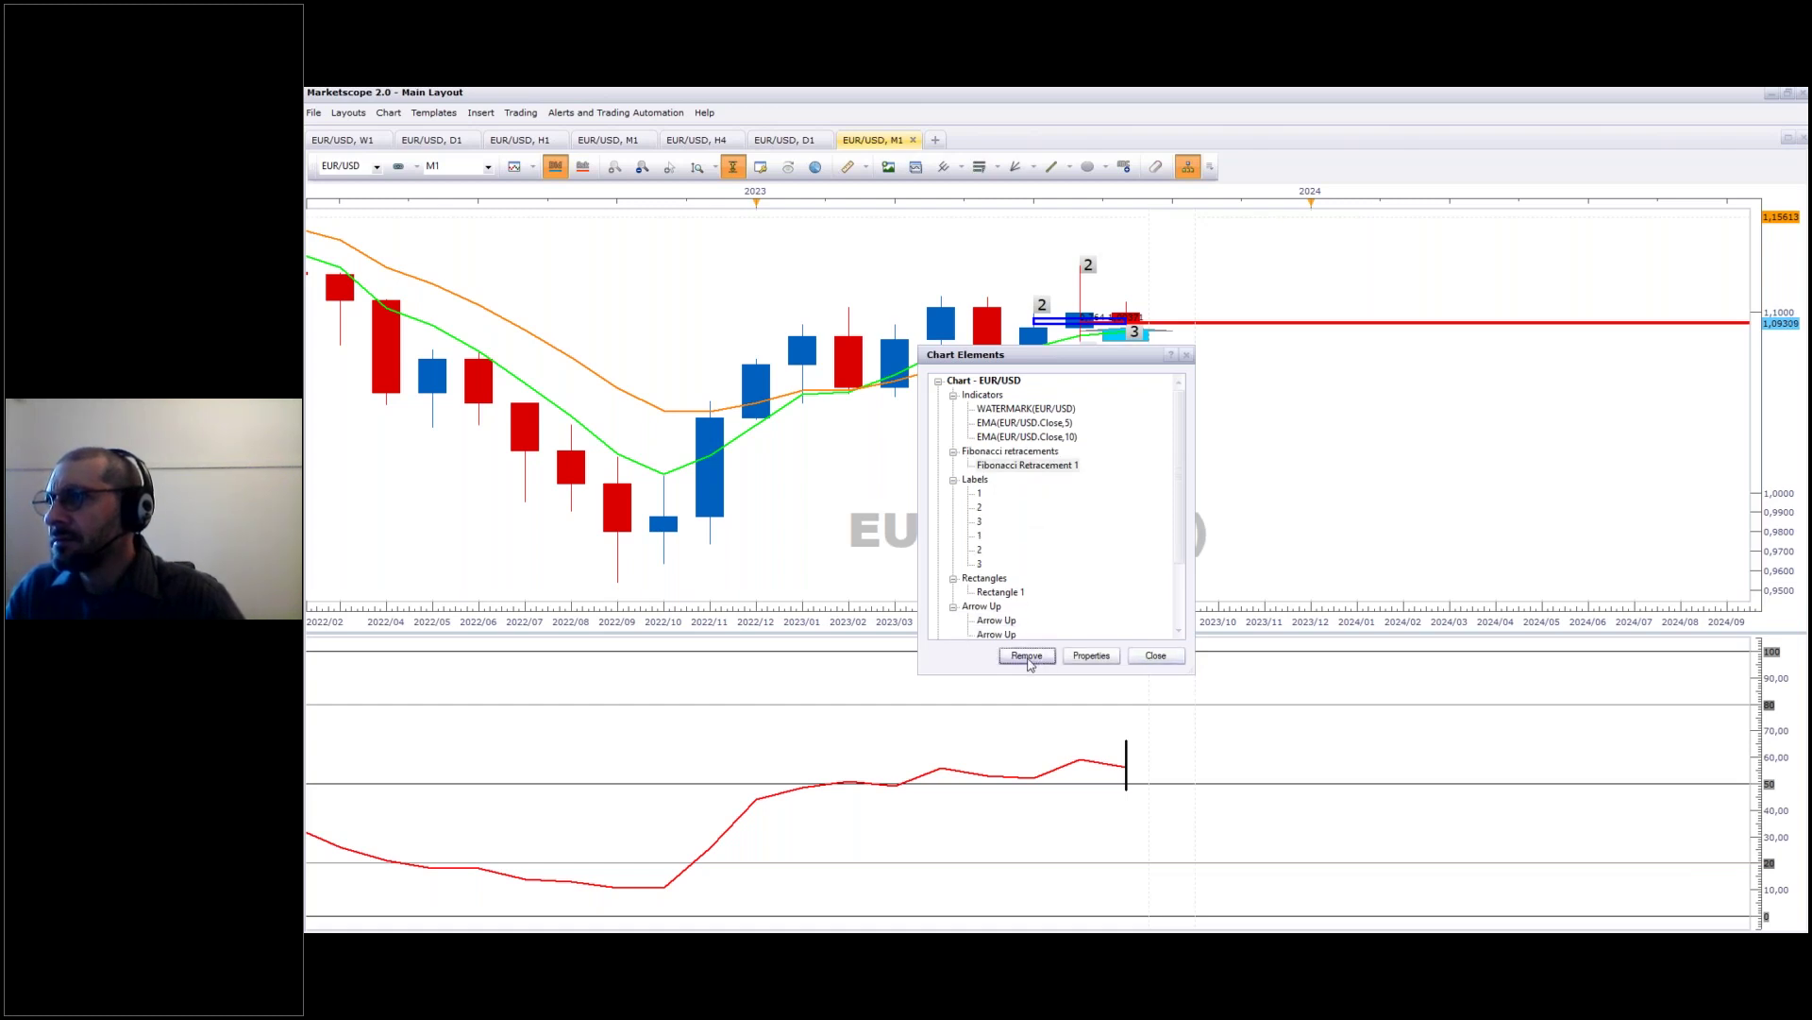
# Step: Remove the Fibonacci retracement, the six number labels and Rectangle 1 from the monthly chart's elements
pyautogui.click(1028, 658)
pyautogui.click(1027, 655)
pyautogui.click(1027, 655)
pyautogui.click(1027, 655)
pyautogui.click(1027, 655)
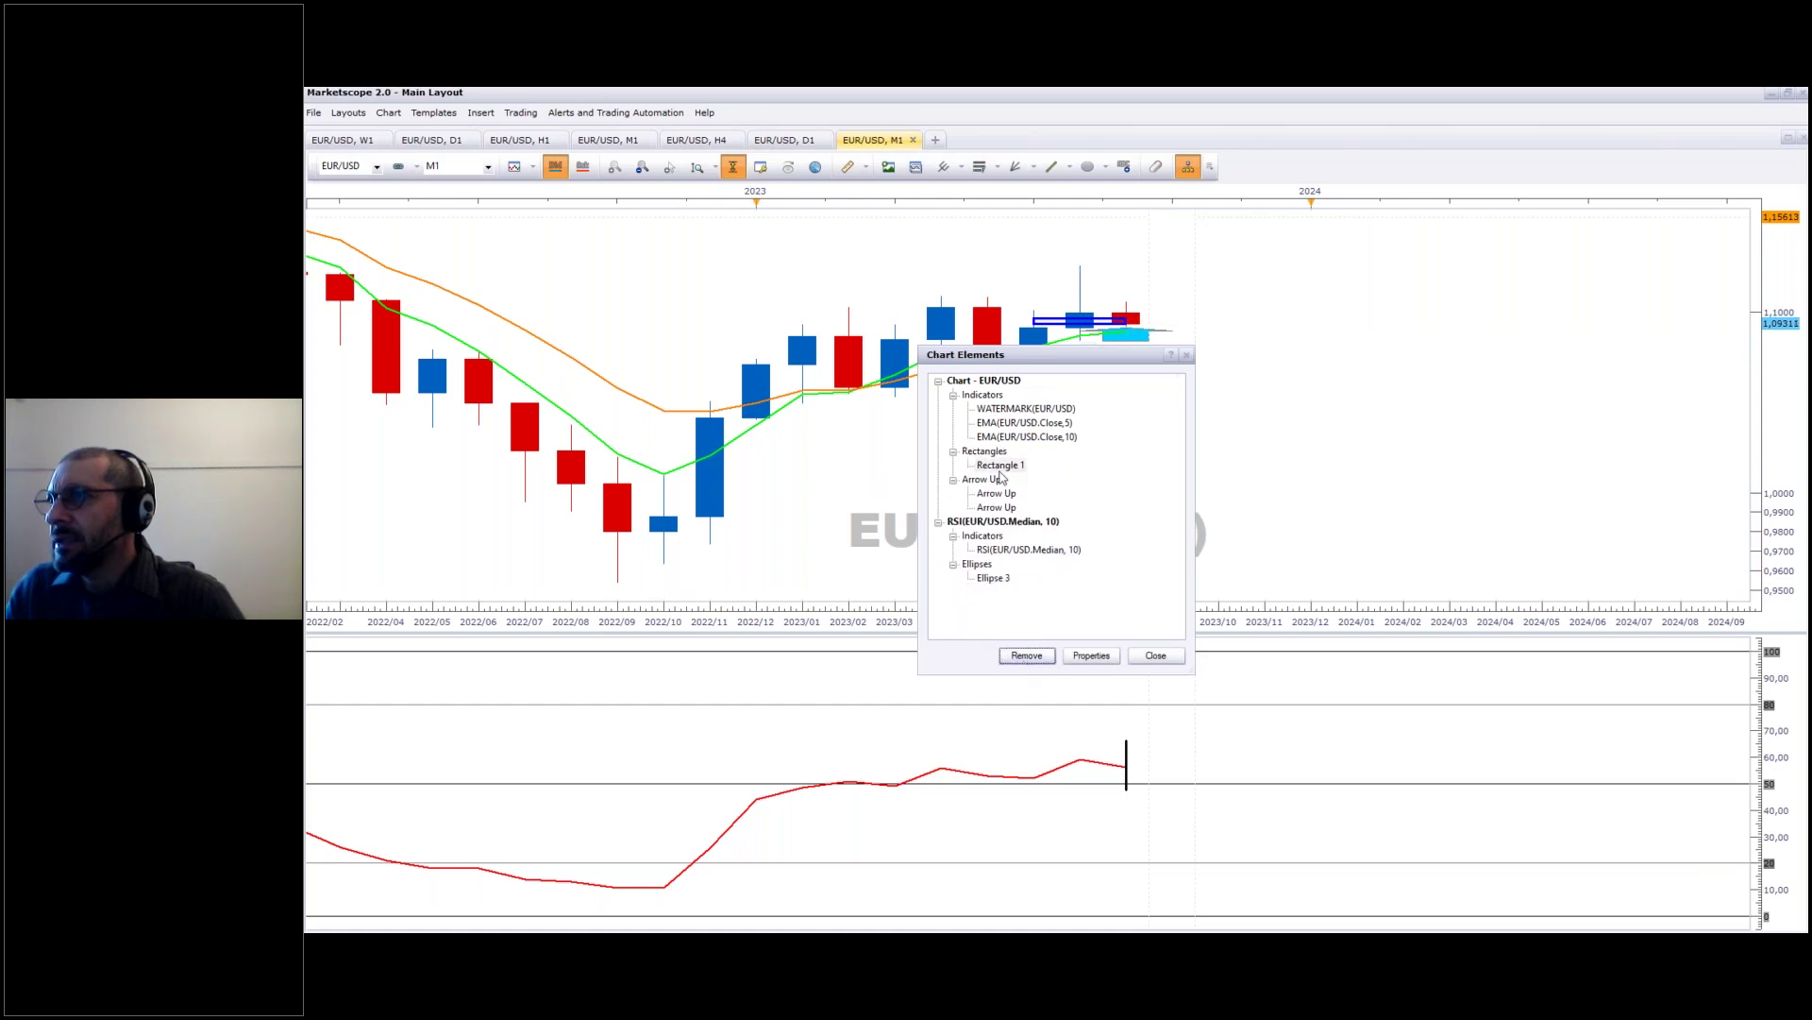
pyautogui.click(999, 466)
pyautogui.click(1028, 656)
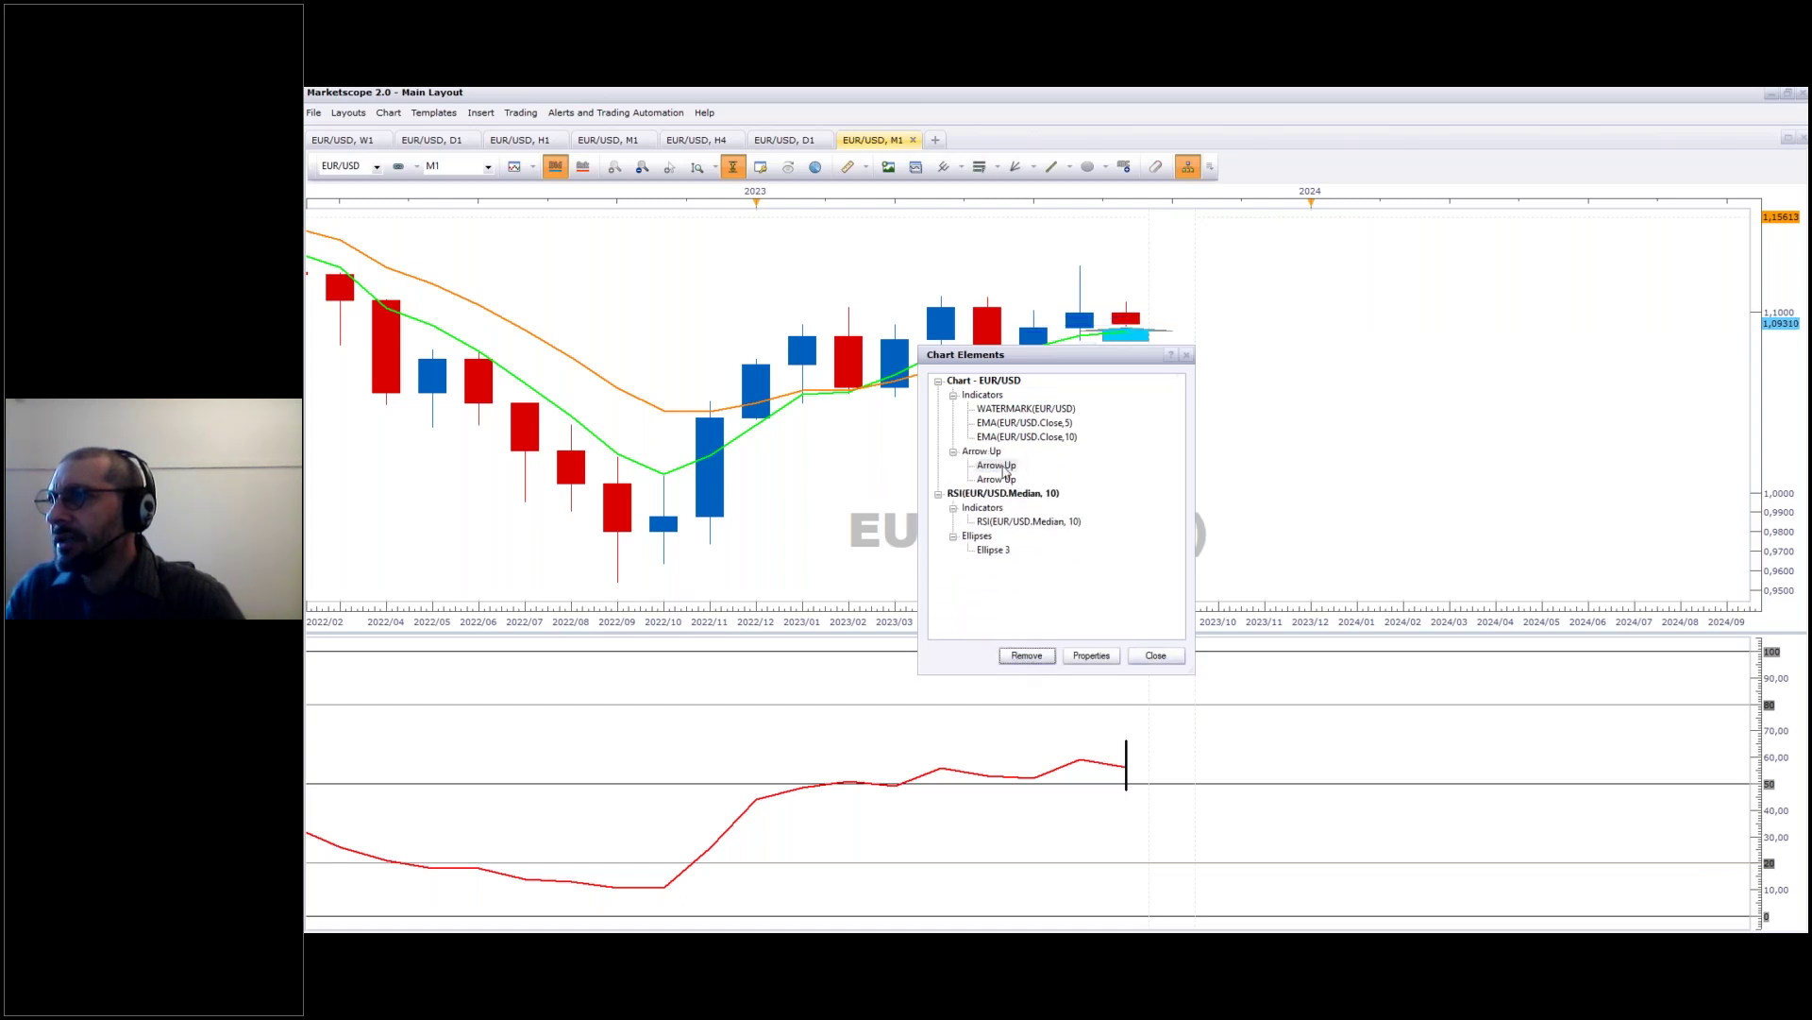
# Step: Remove both Arrow Up objects and Ellipse 3 from the monthly EUR/USD chart's elements
pyautogui.click(998, 466)
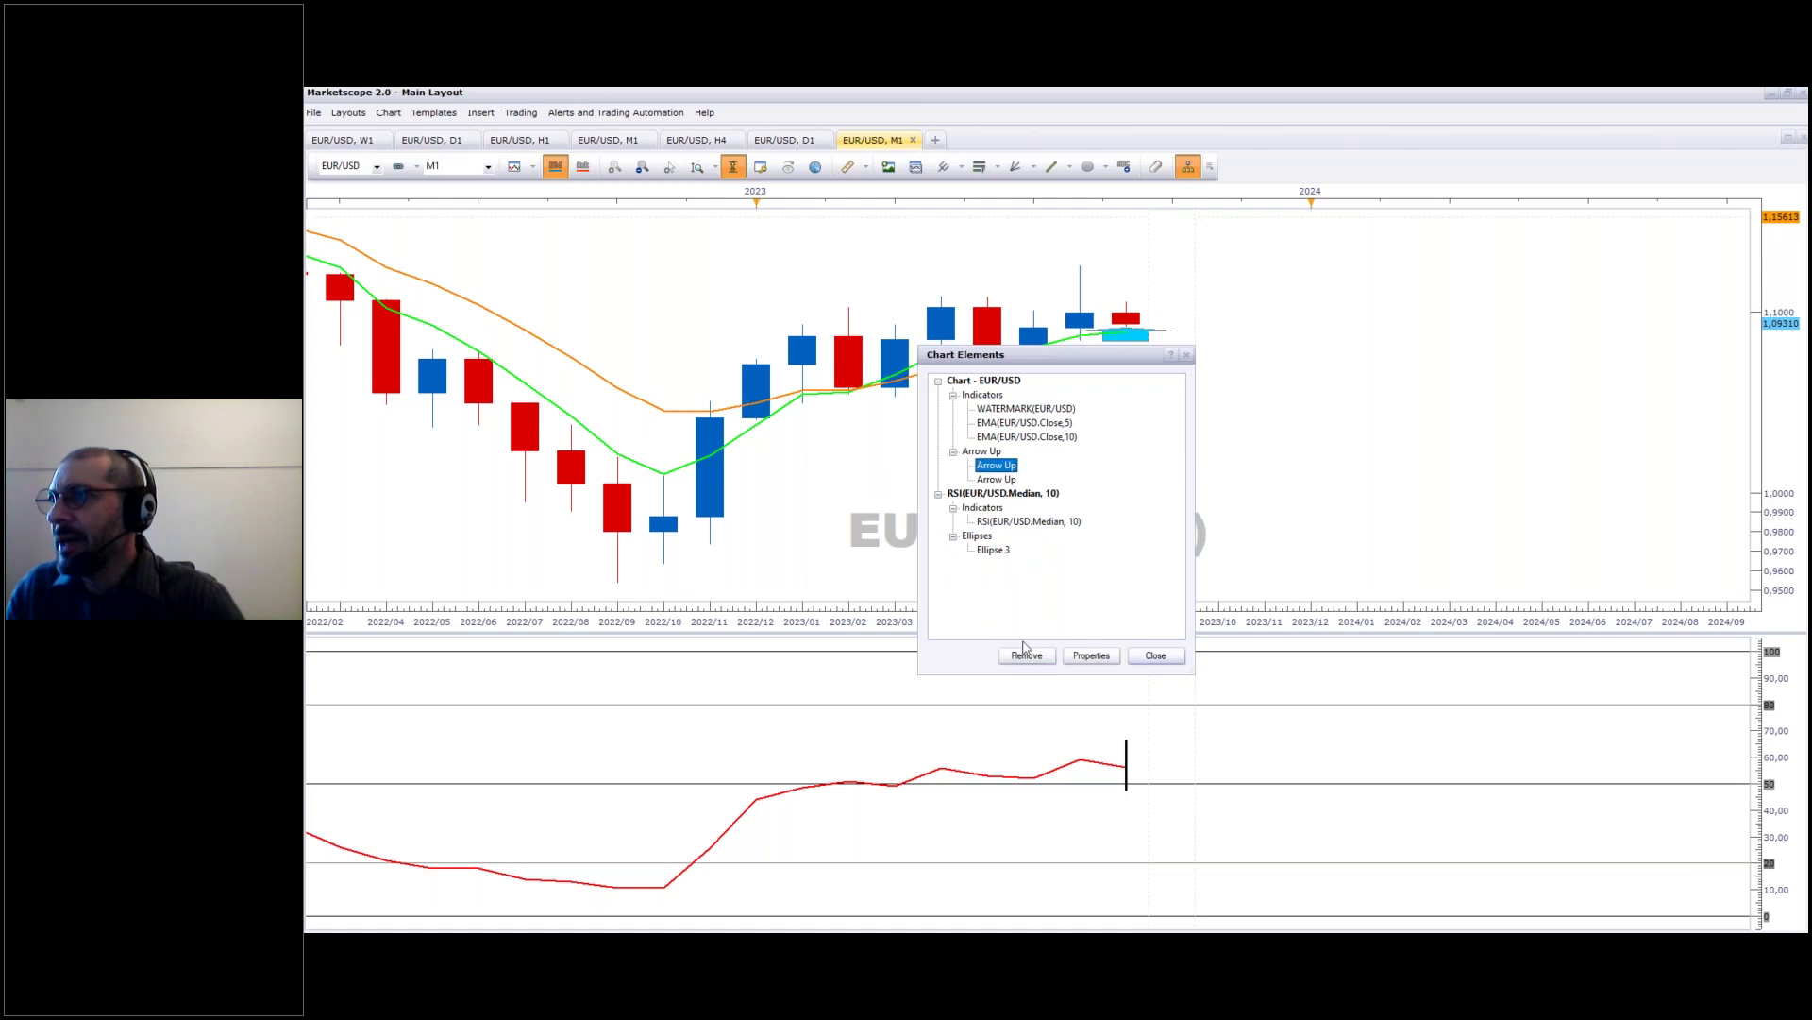
pyautogui.click(1028, 656)
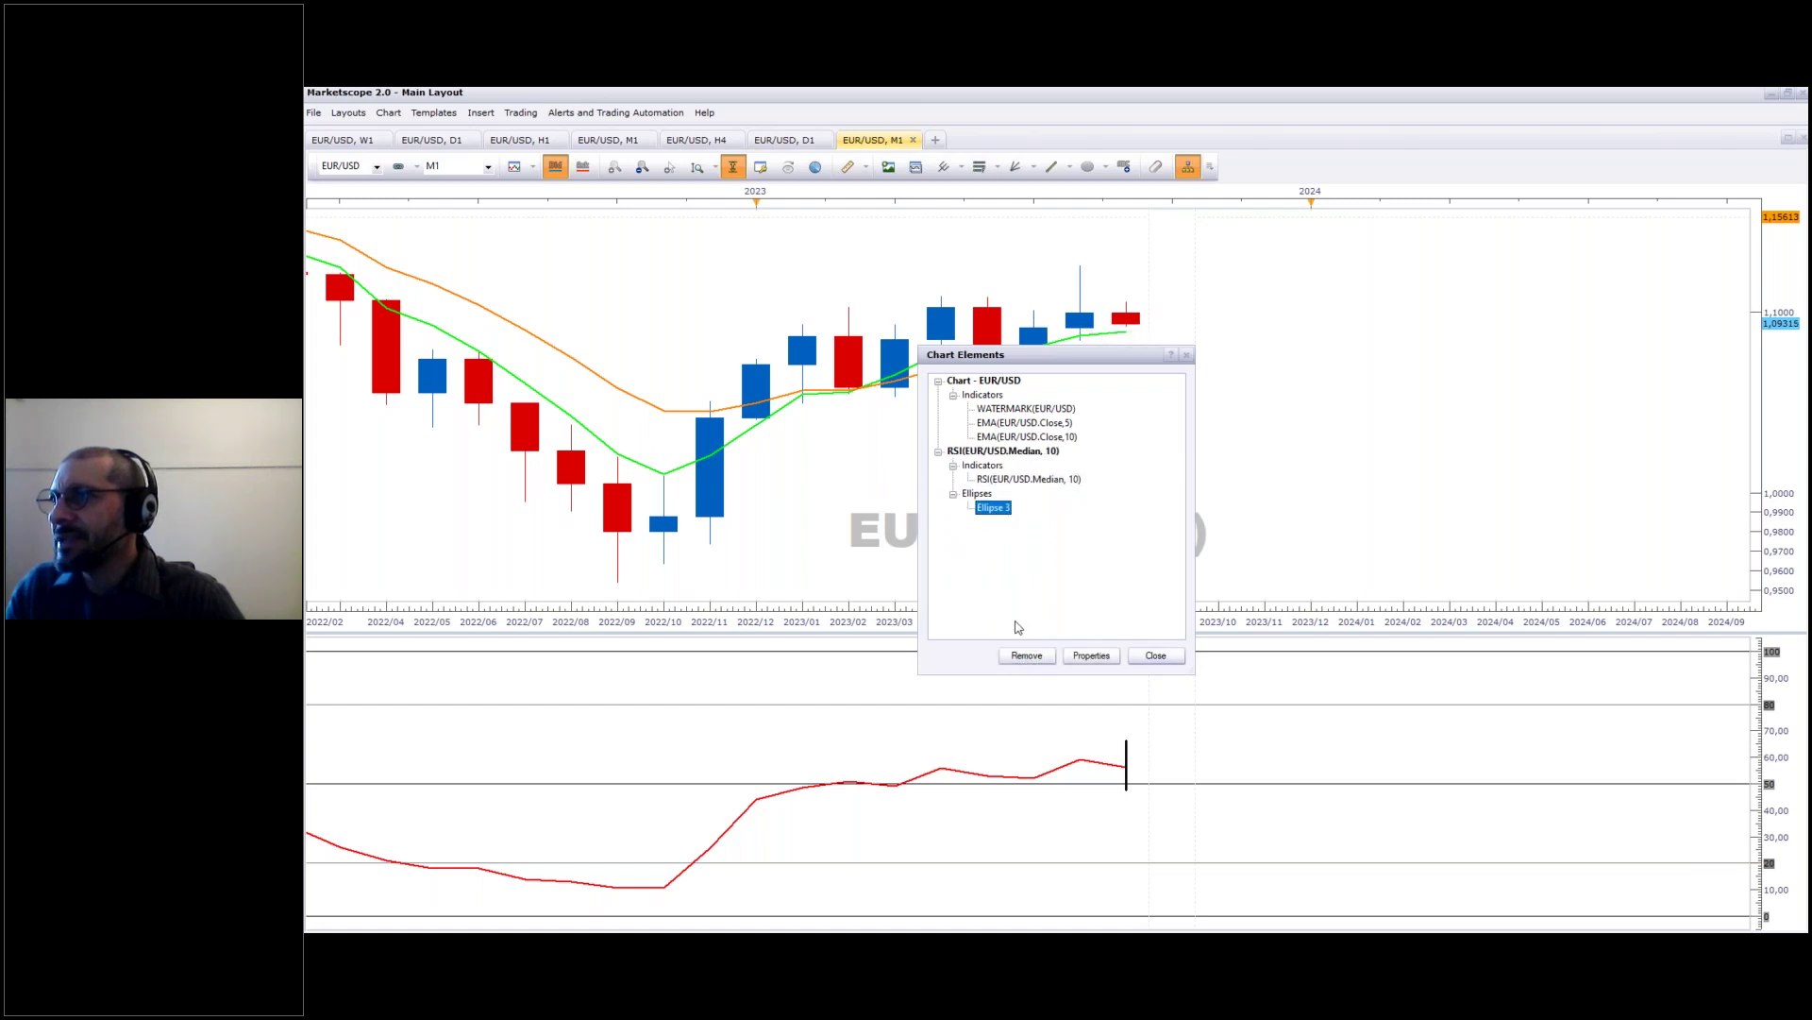
pyautogui.click(1029, 656)
pyautogui.click(1155, 656)
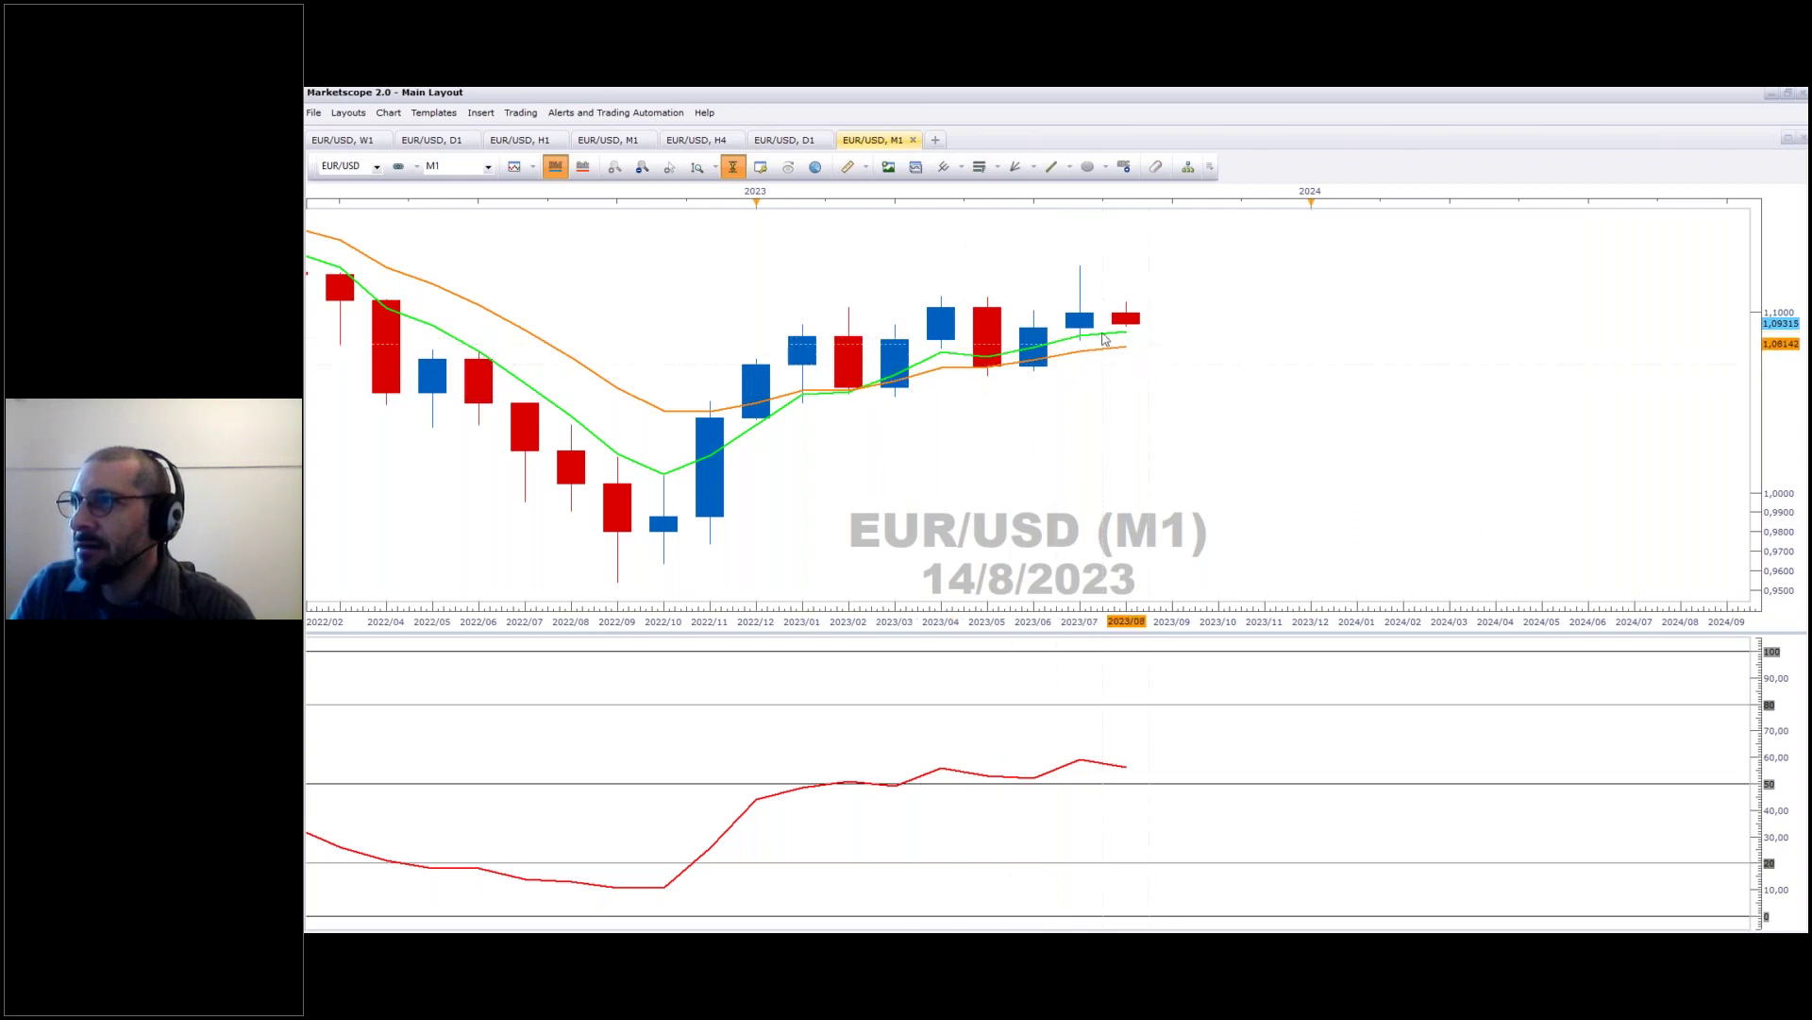
# Step: Draw a blue rectangle around the latest RSI values just above the 50 level, from July to September 2023
pyautogui.click(1109, 177)
pyautogui.click(1114, 187)
pyautogui.moveTo(1079, 746); pyautogui.dragTo(1174, 779)
pyautogui.press('Return')
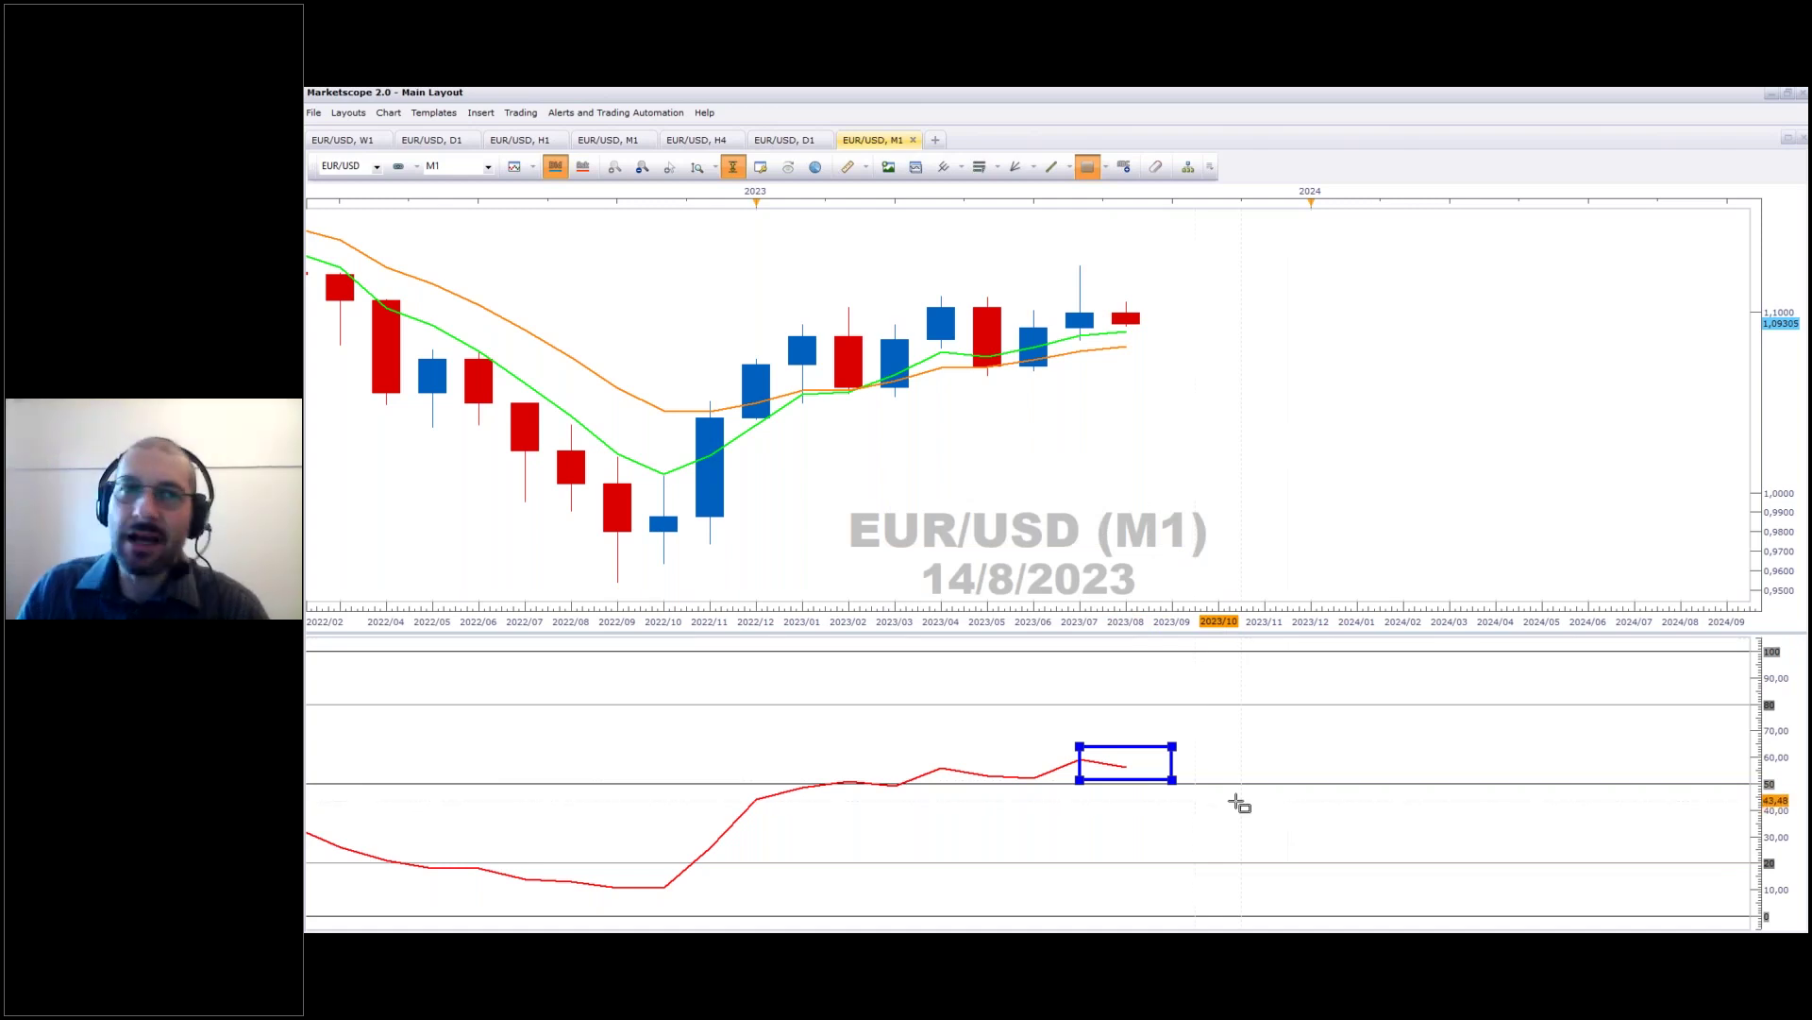
pyautogui.press('Escape')
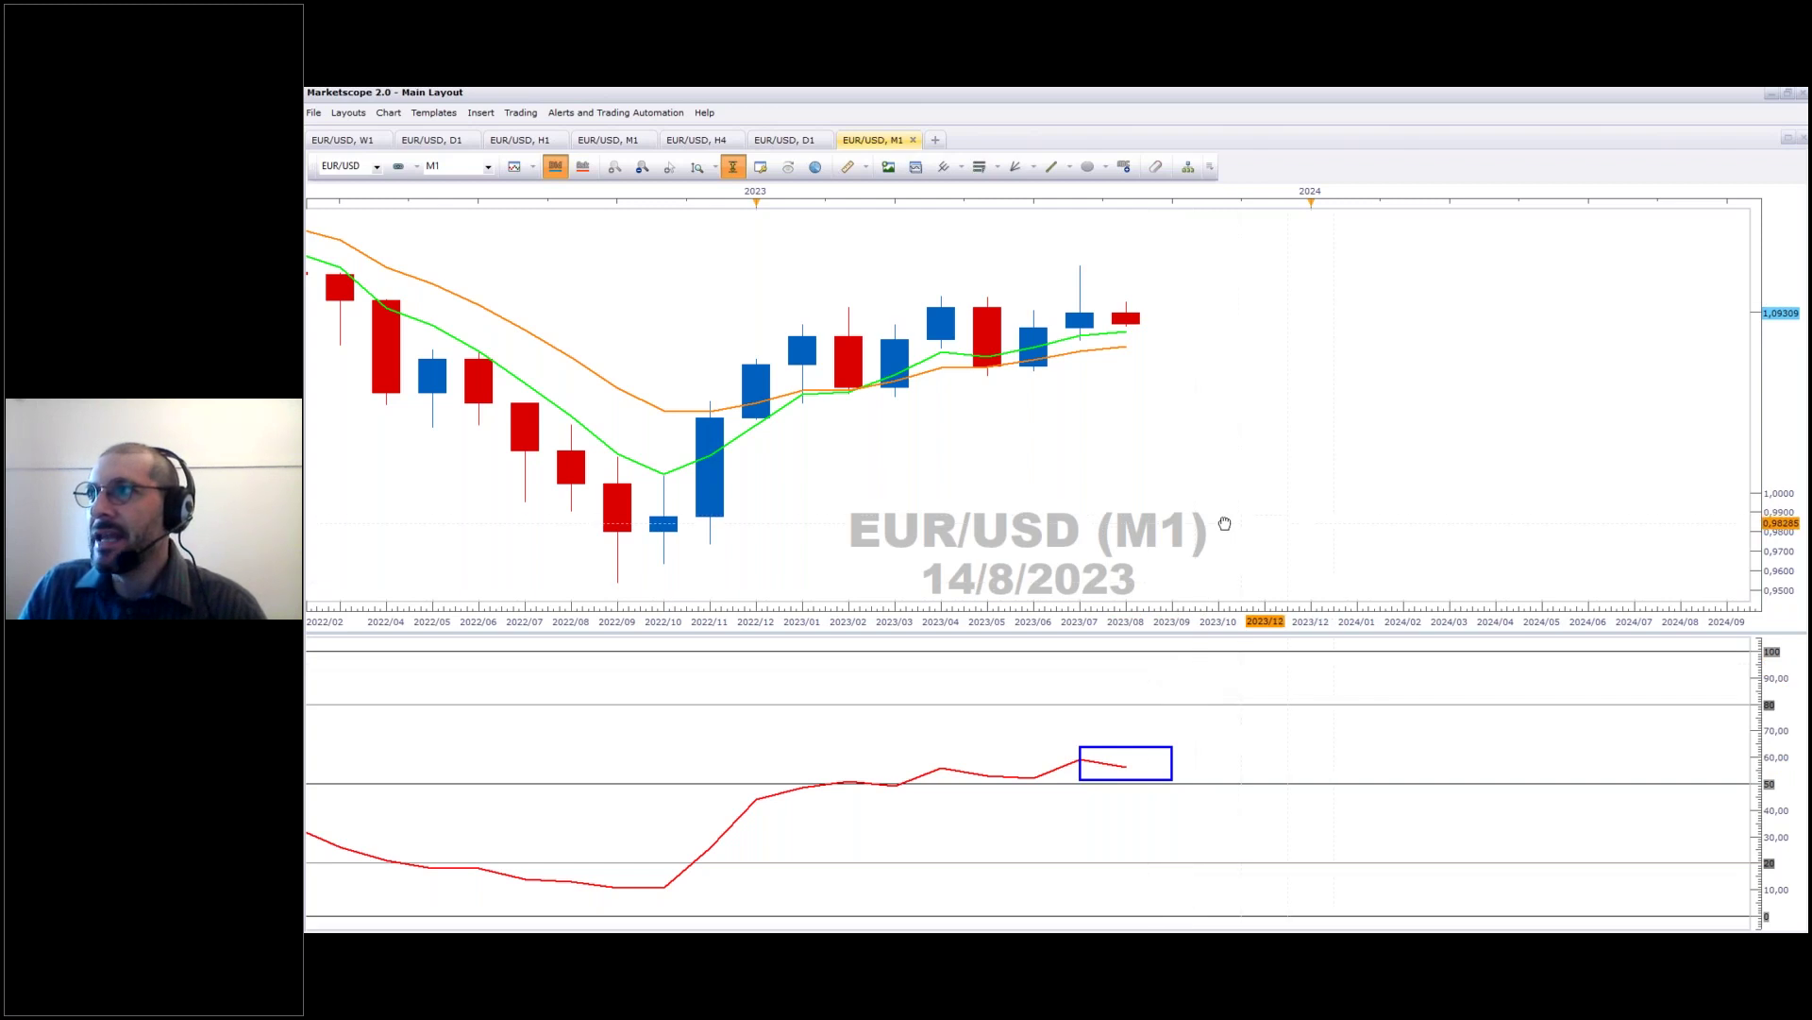
# Step: Add a down arrow above the upper wick of the July 2023 candle on the monthly EUR/USD chart
pyautogui.scroll(2, 1331, 538)
pyautogui.click(1106, 168)
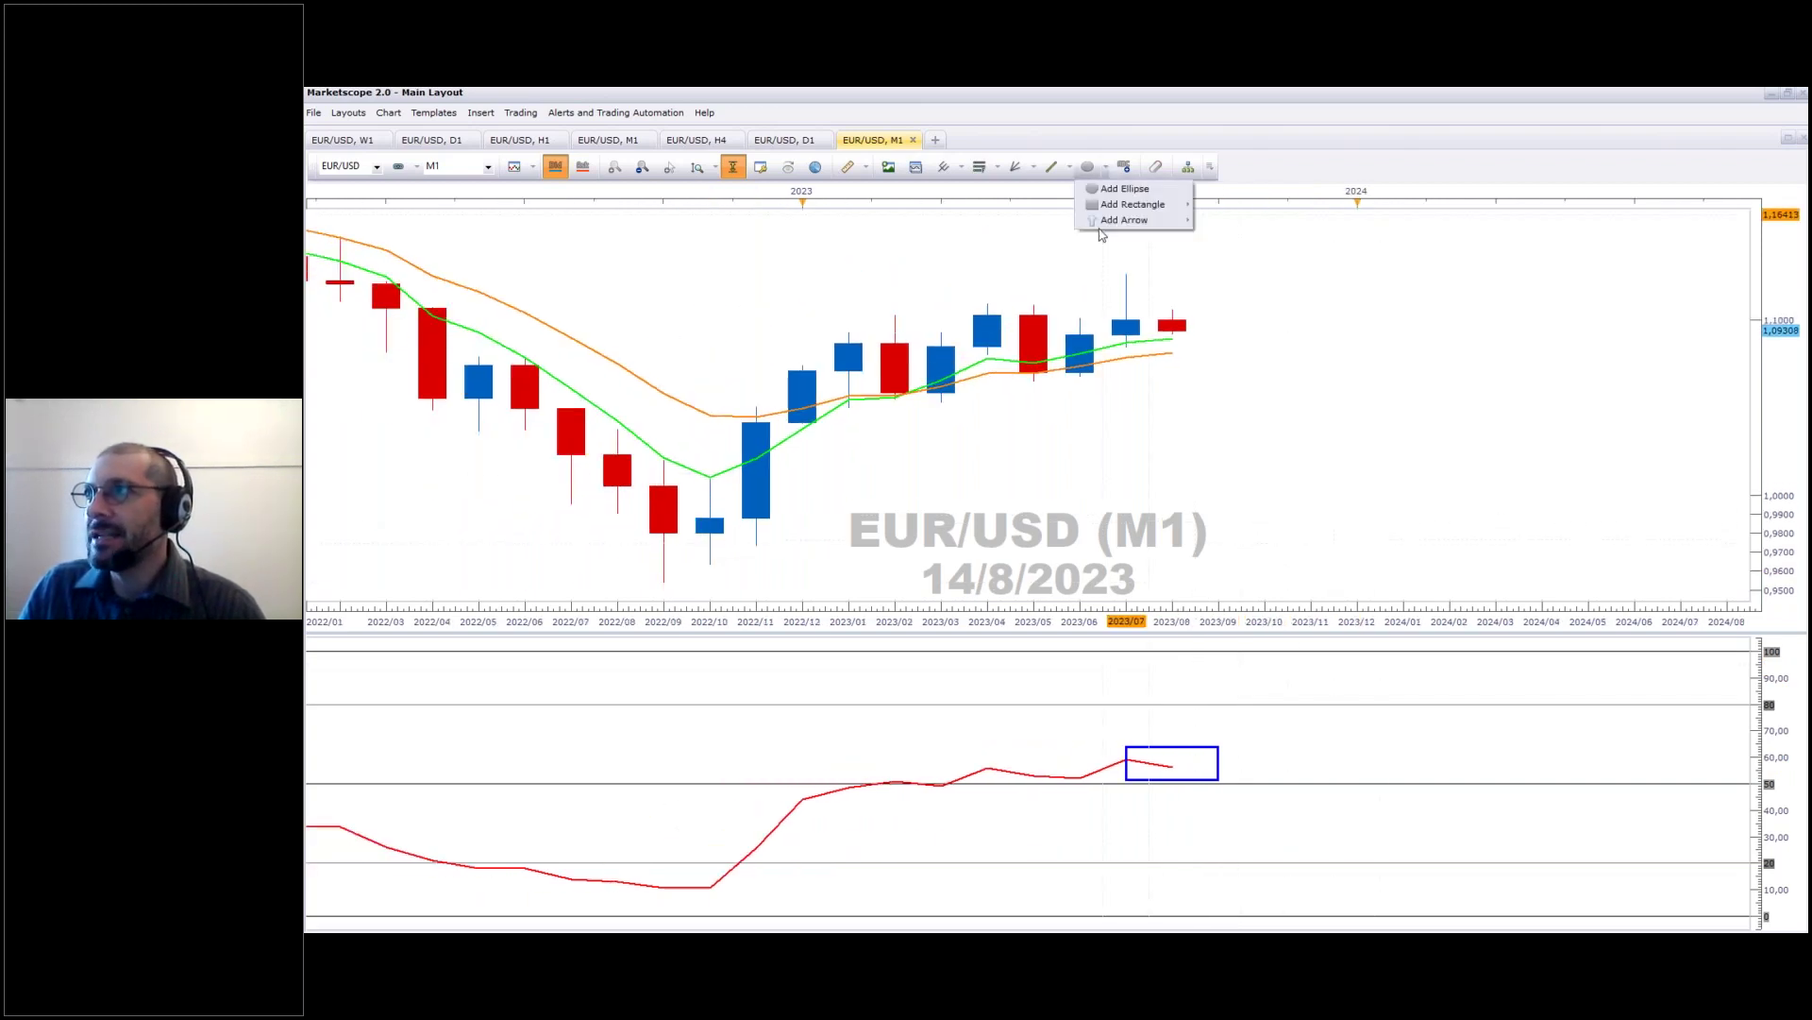
pyautogui.moveTo(1145, 225)
pyautogui.click(1211, 238)
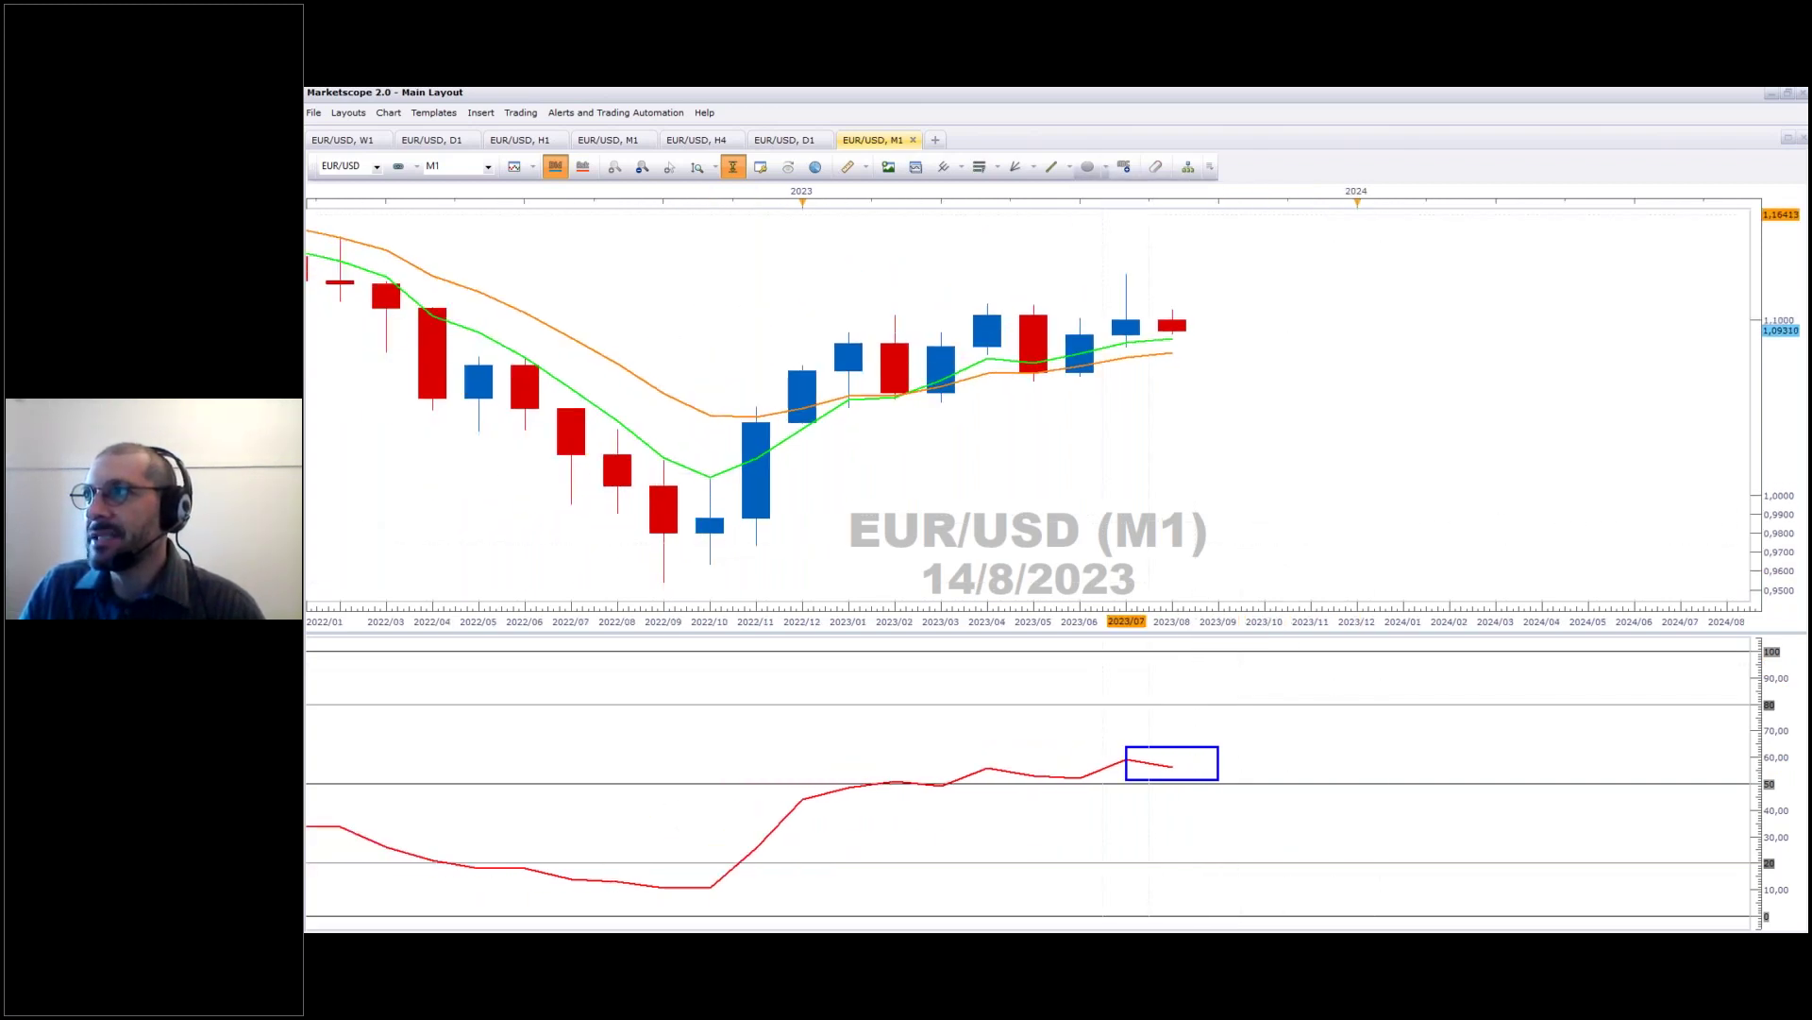
pyautogui.moveTo(1124, 219); pyautogui.dragTo(1125, 257)
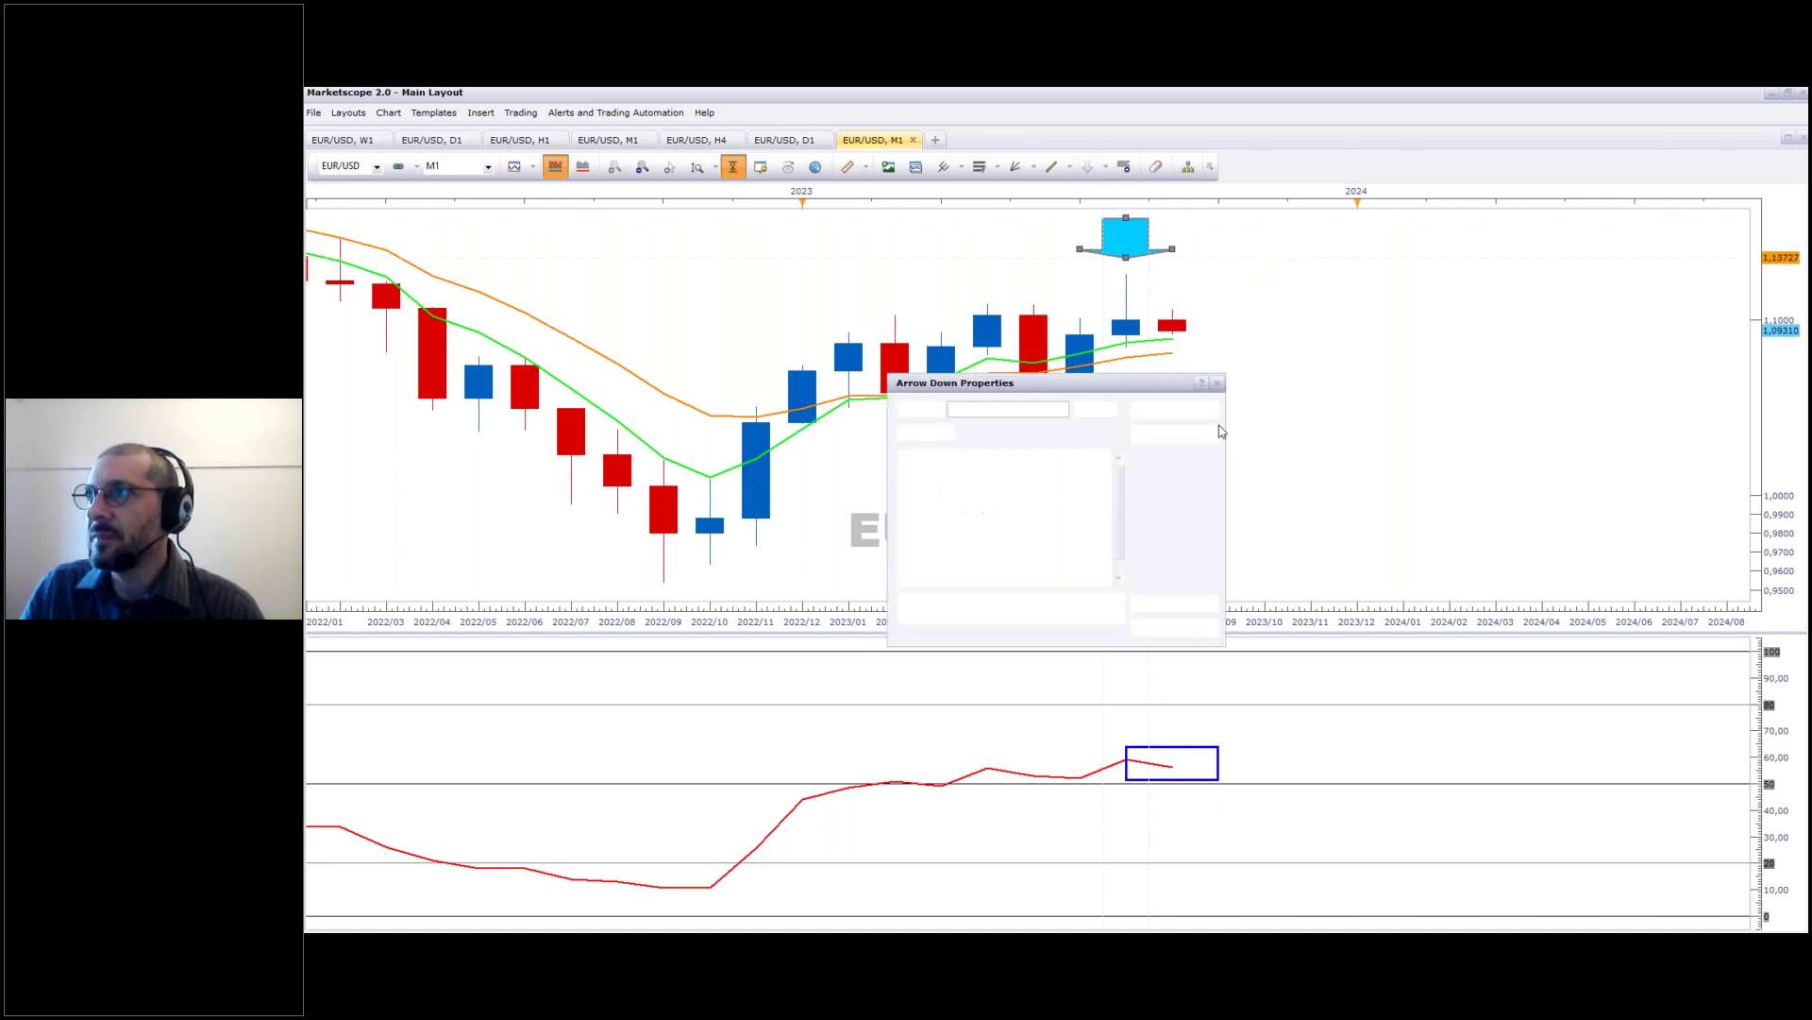
pyautogui.click(1175, 603)
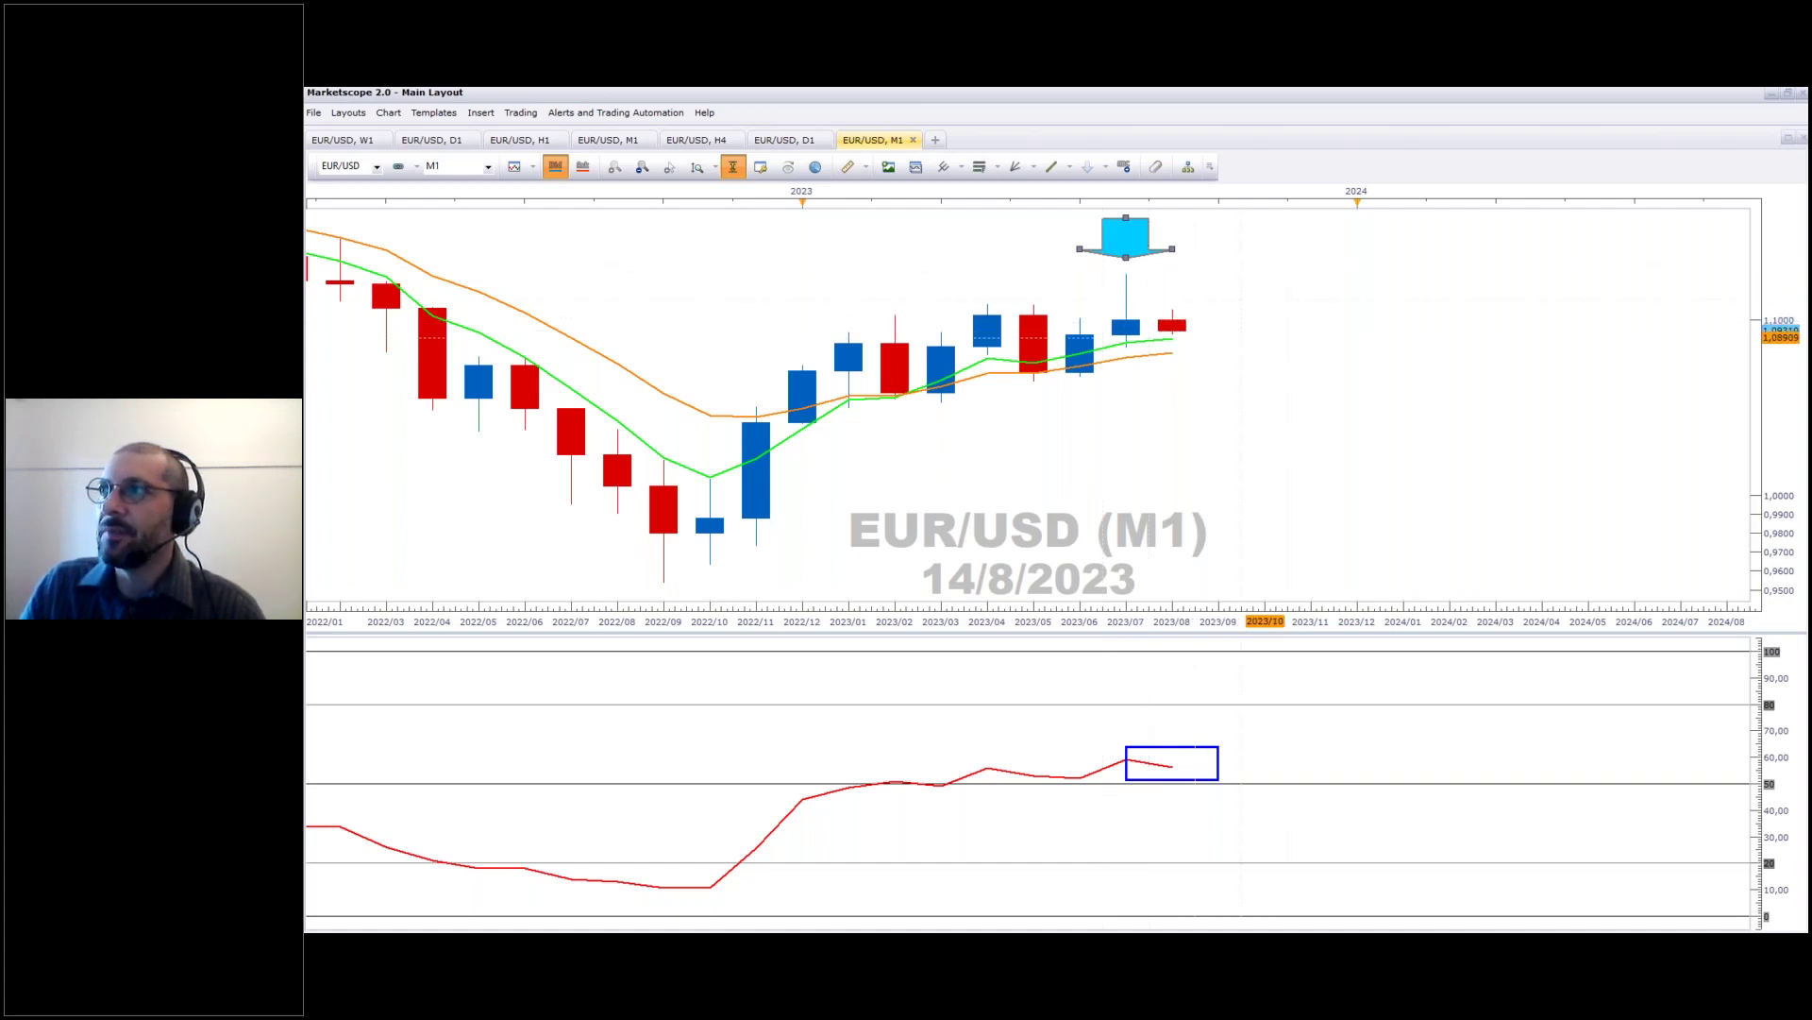
# Step: Reposition the down arrow so its tip sits just above the July 2023 candle's high
pyautogui.rightClick(1301, 299)
pyautogui.press('Escape')
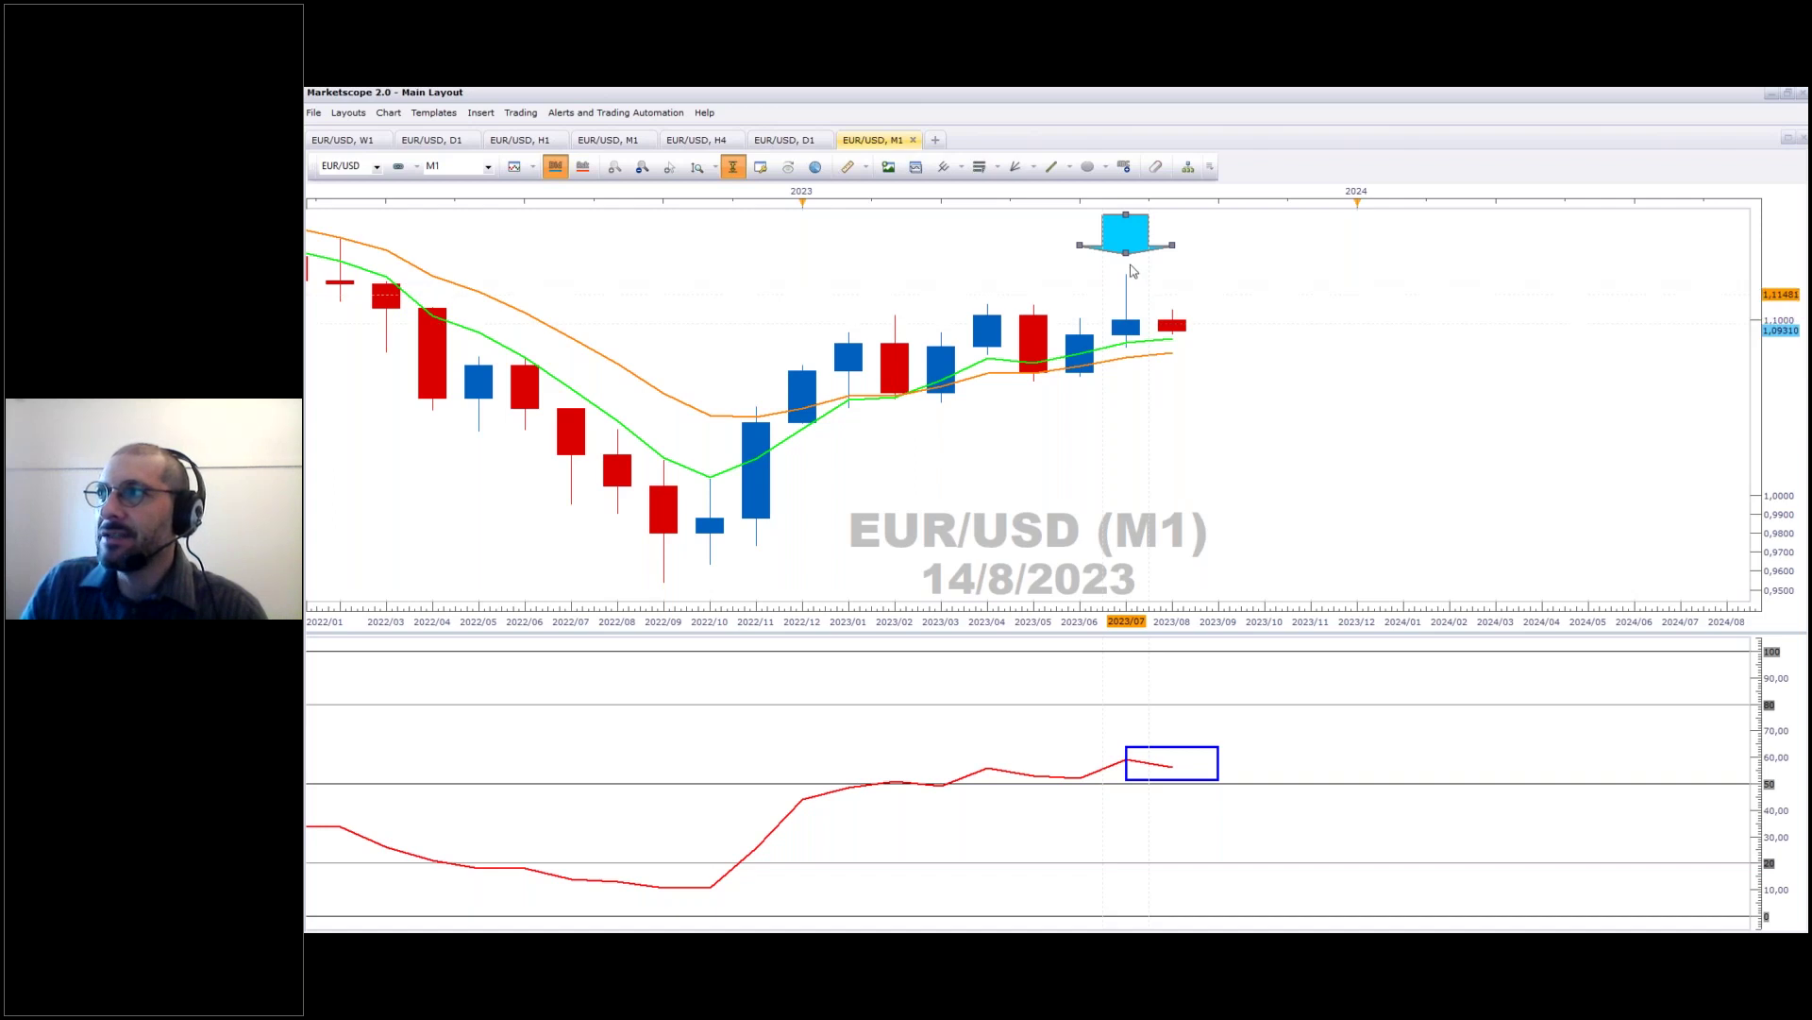
pyautogui.moveTo(1133, 271)
pyautogui.mouseDown()
pyautogui.moveTo(1181, 295)
pyautogui.moveTo(1136, 308)
pyautogui.moveTo(1186, 330)
pyautogui.moveTo(1126, 253)
pyautogui.moveTo(1181, 271)
pyautogui.moveTo(1181, 292)
pyautogui.moveTo(1153, 243)
pyautogui.moveTo(1123, 244)
pyautogui.moveTo(1173, 269)
pyautogui.moveTo(1126, 236)
pyautogui.moveTo(1132, 255)
pyautogui.mouseUp()
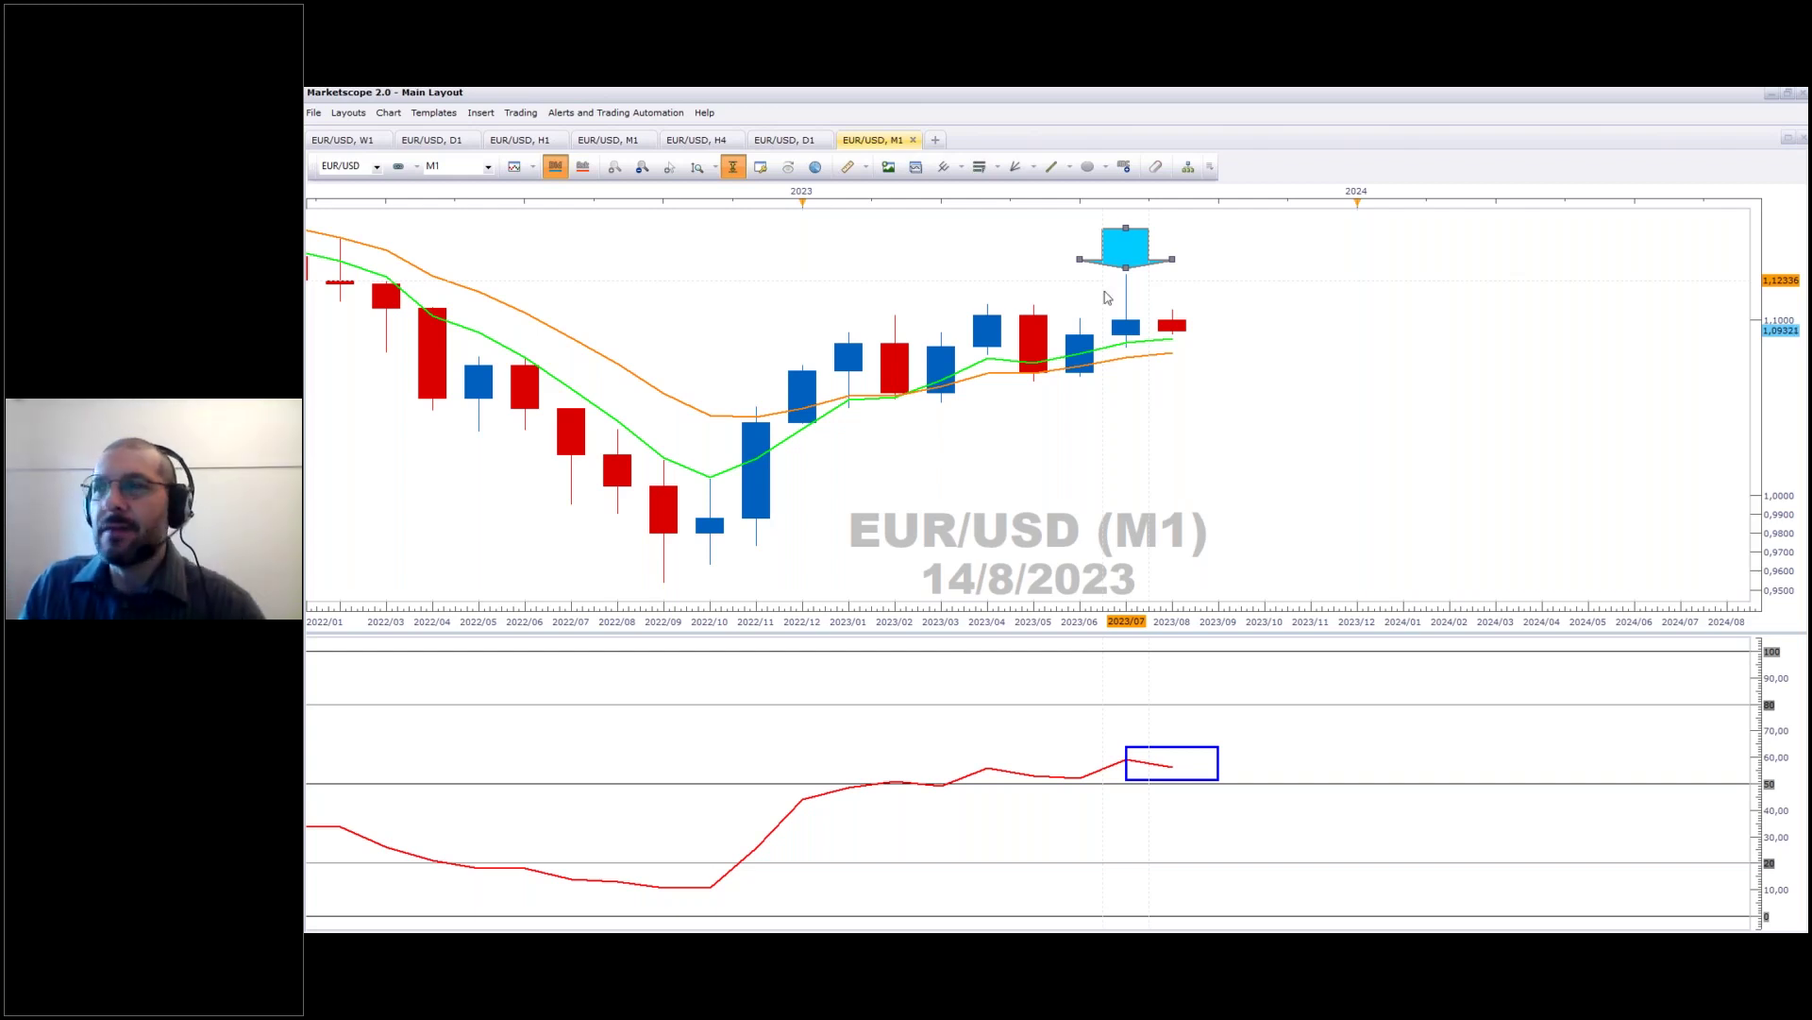
pyautogui.click(1197, 337)
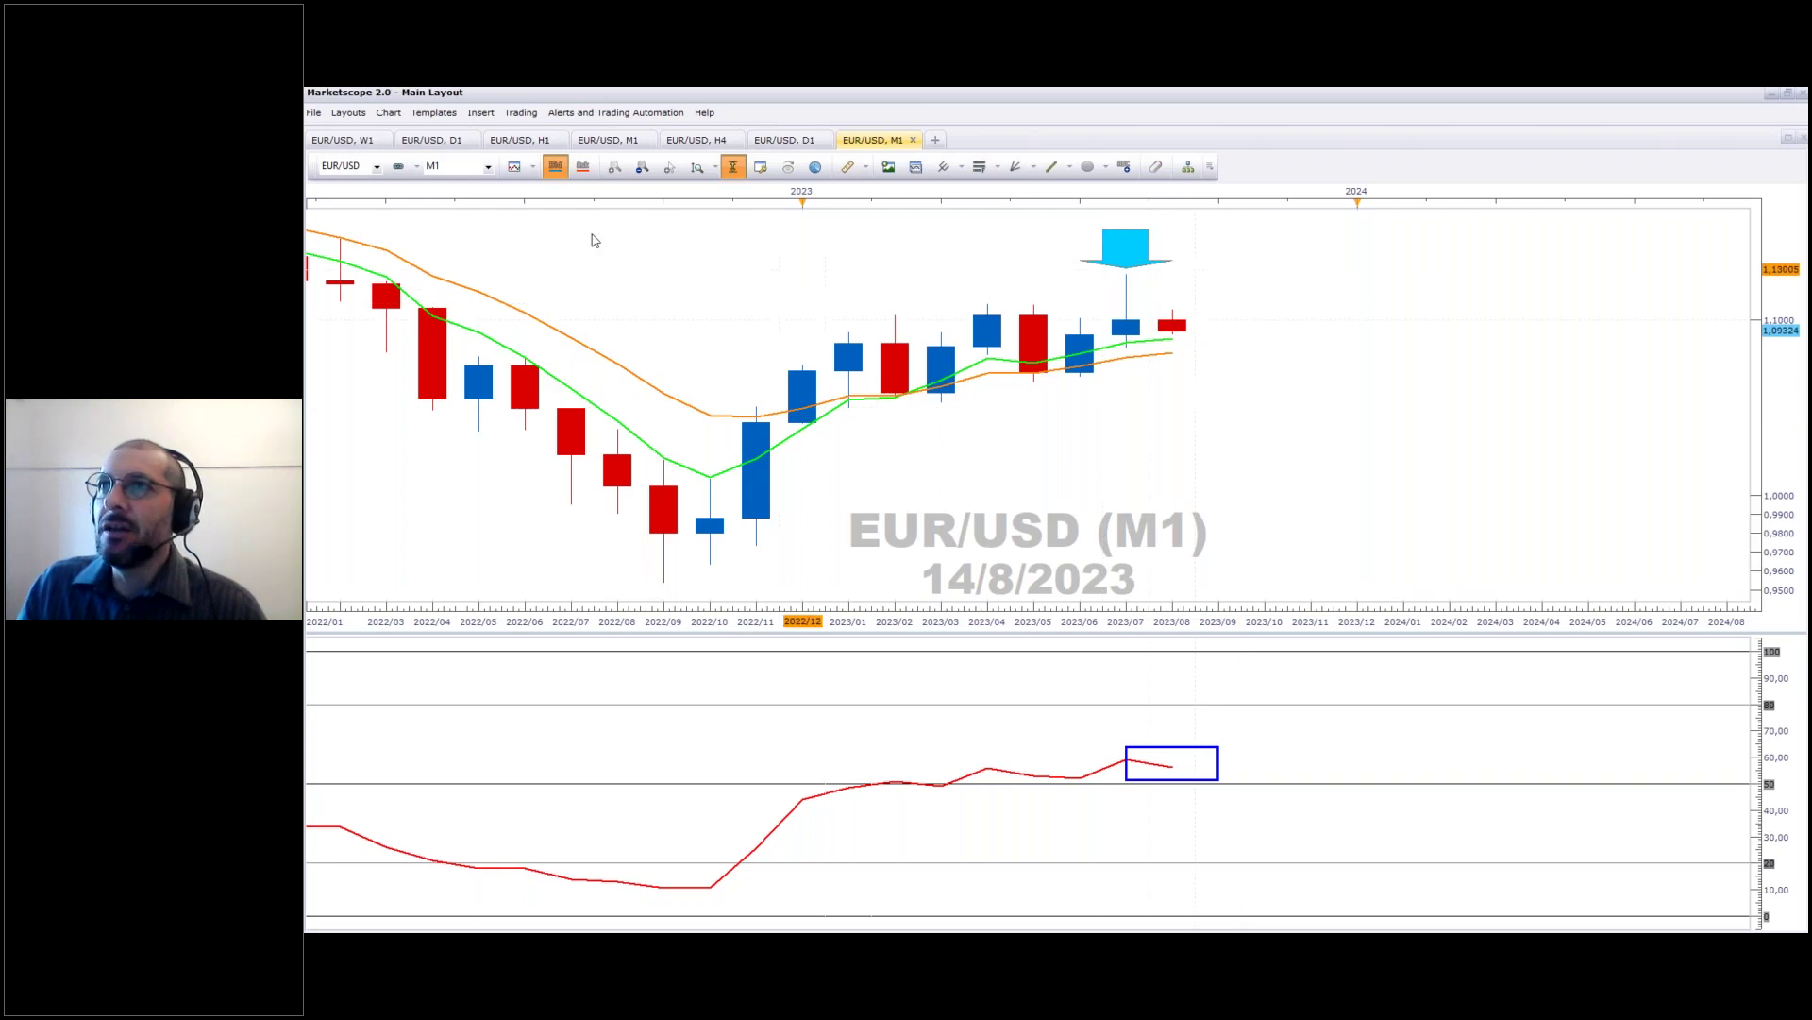
# Step: Switch the charts from EUR/USD to GBP/USD and open the weekly chart
pyautogui.click(376, 167)
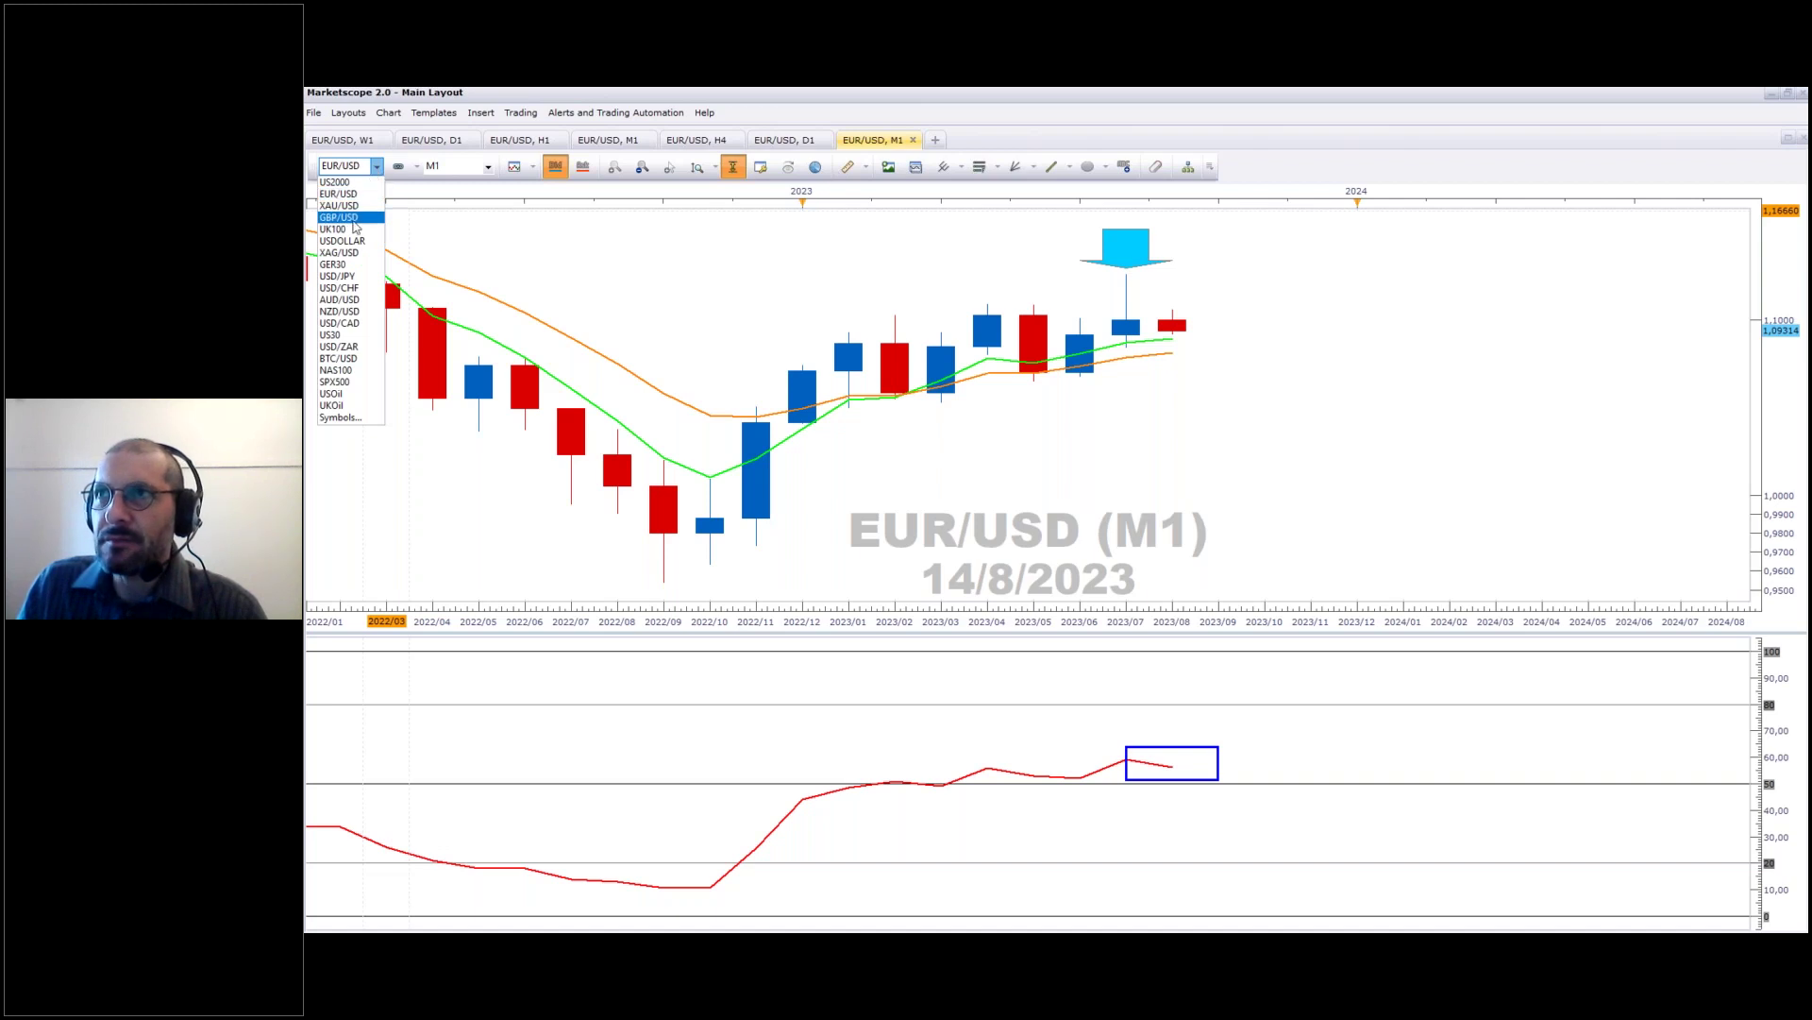
pyautogui.click(675, 437)
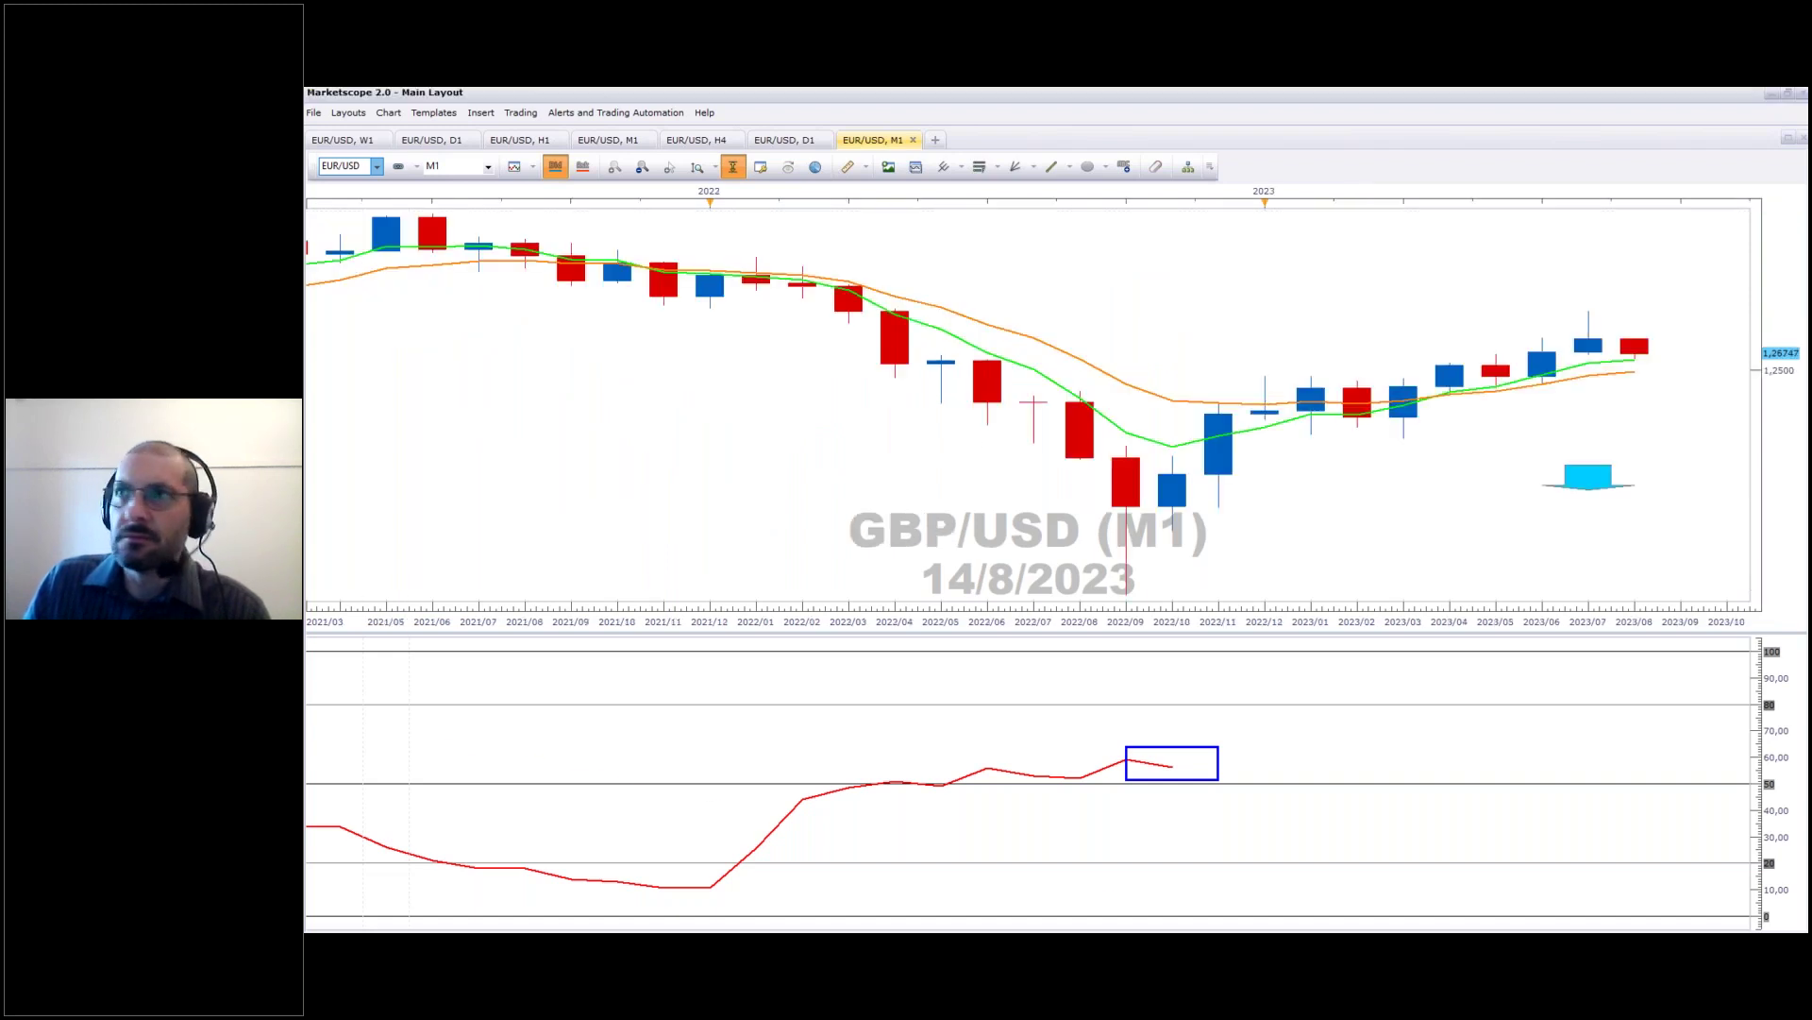
pyautogui.click(352, 142)
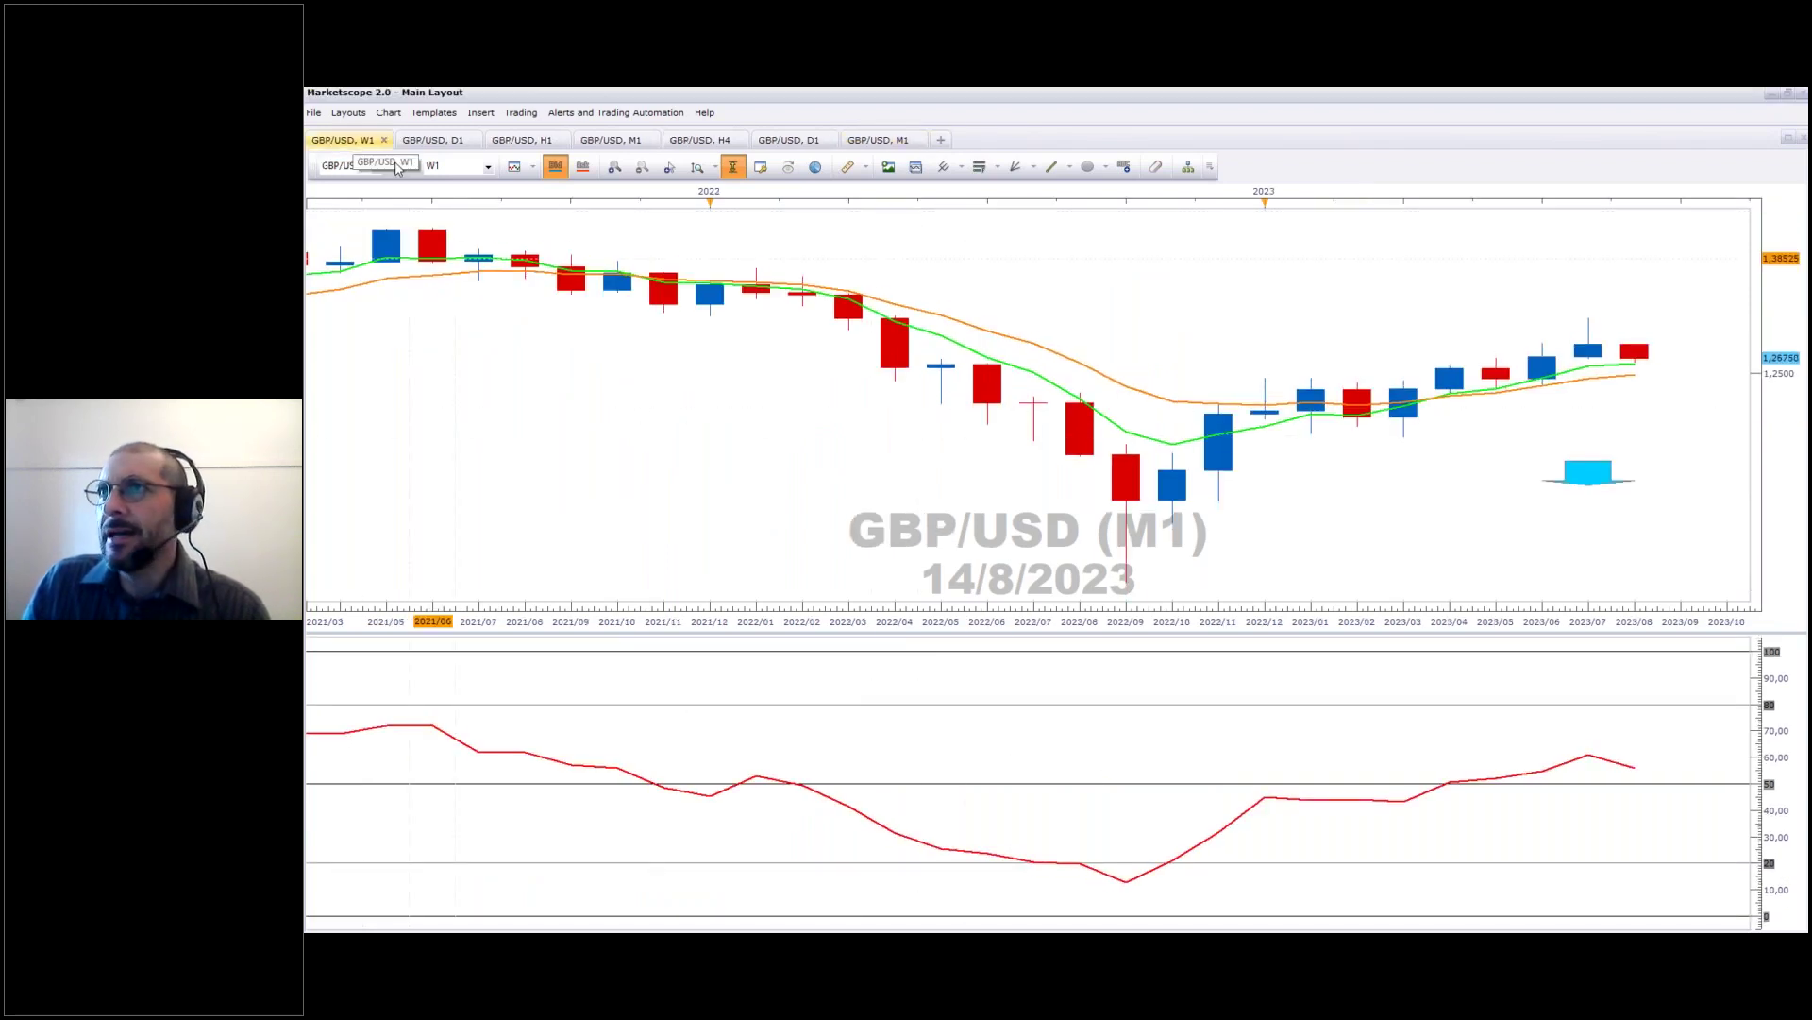
# Step: Shift the latest HT label on the weekly GBP/USD chart just below the late July low
pyautogui.moveTo(1172, 419); pyautogui.dragTo(1009, 332)
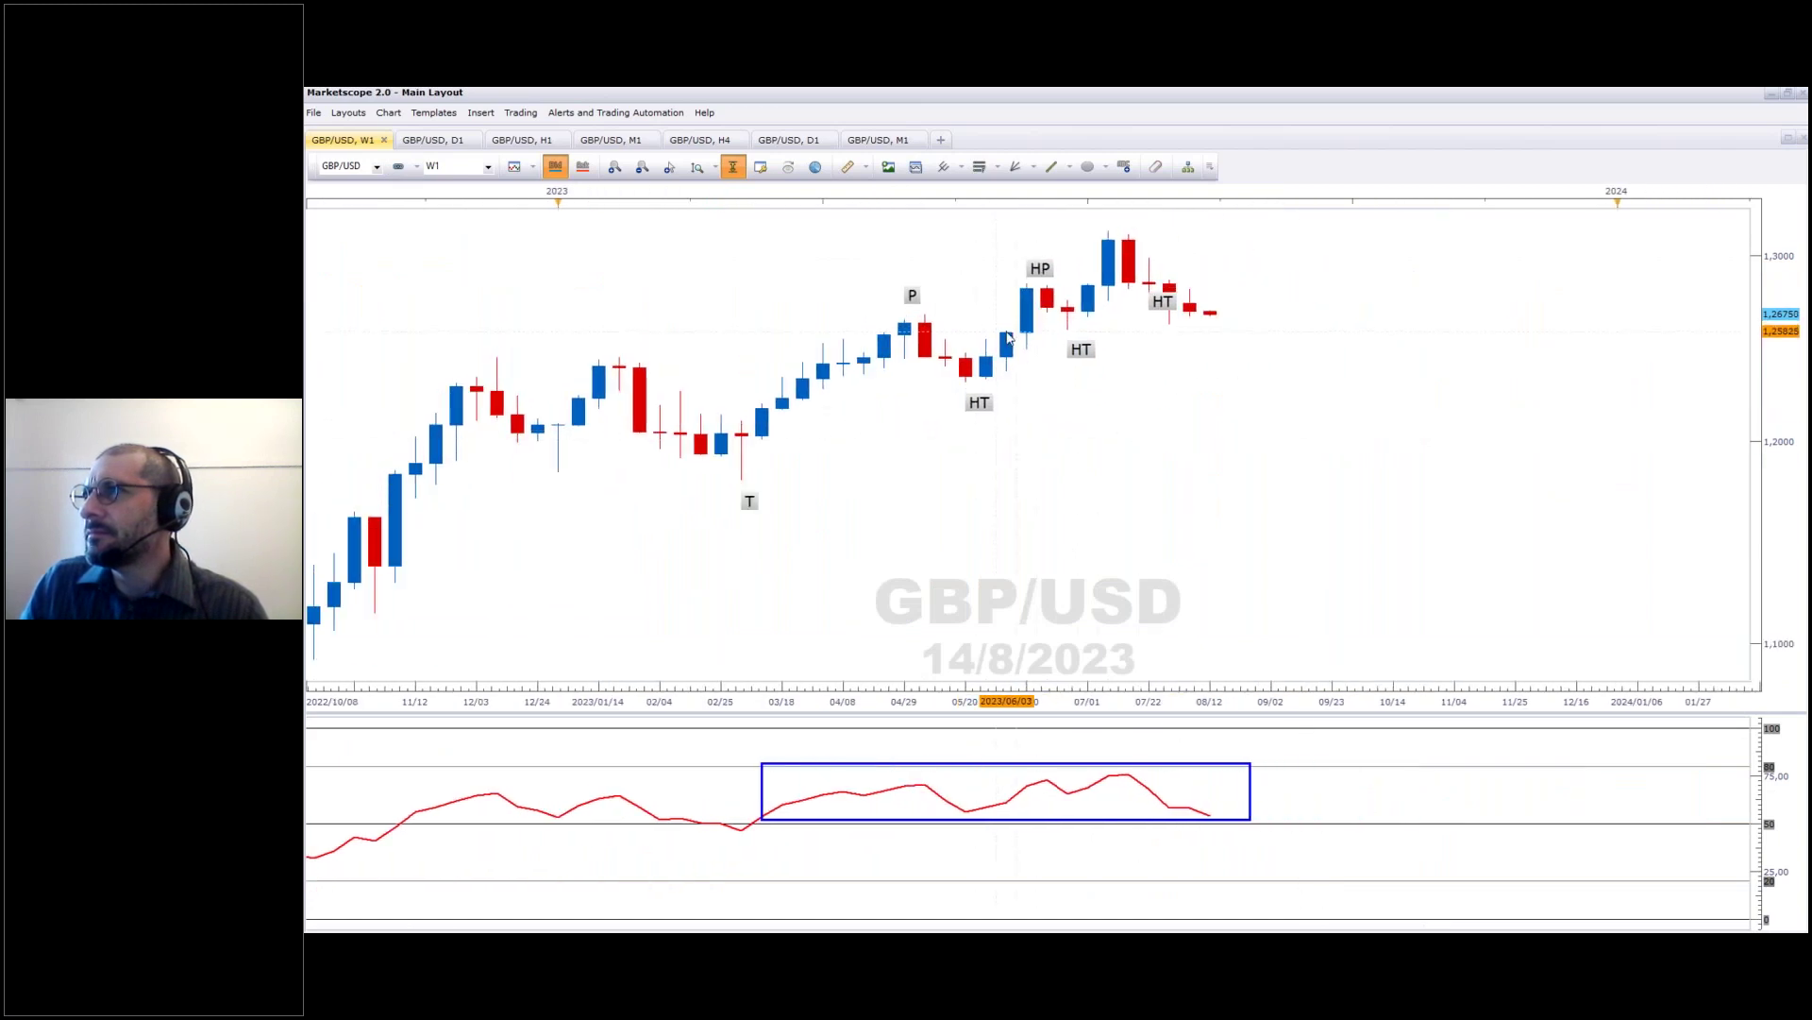
pyautogui.moveTo(1169, 302); pyautogui.dragTo(1168, 327)
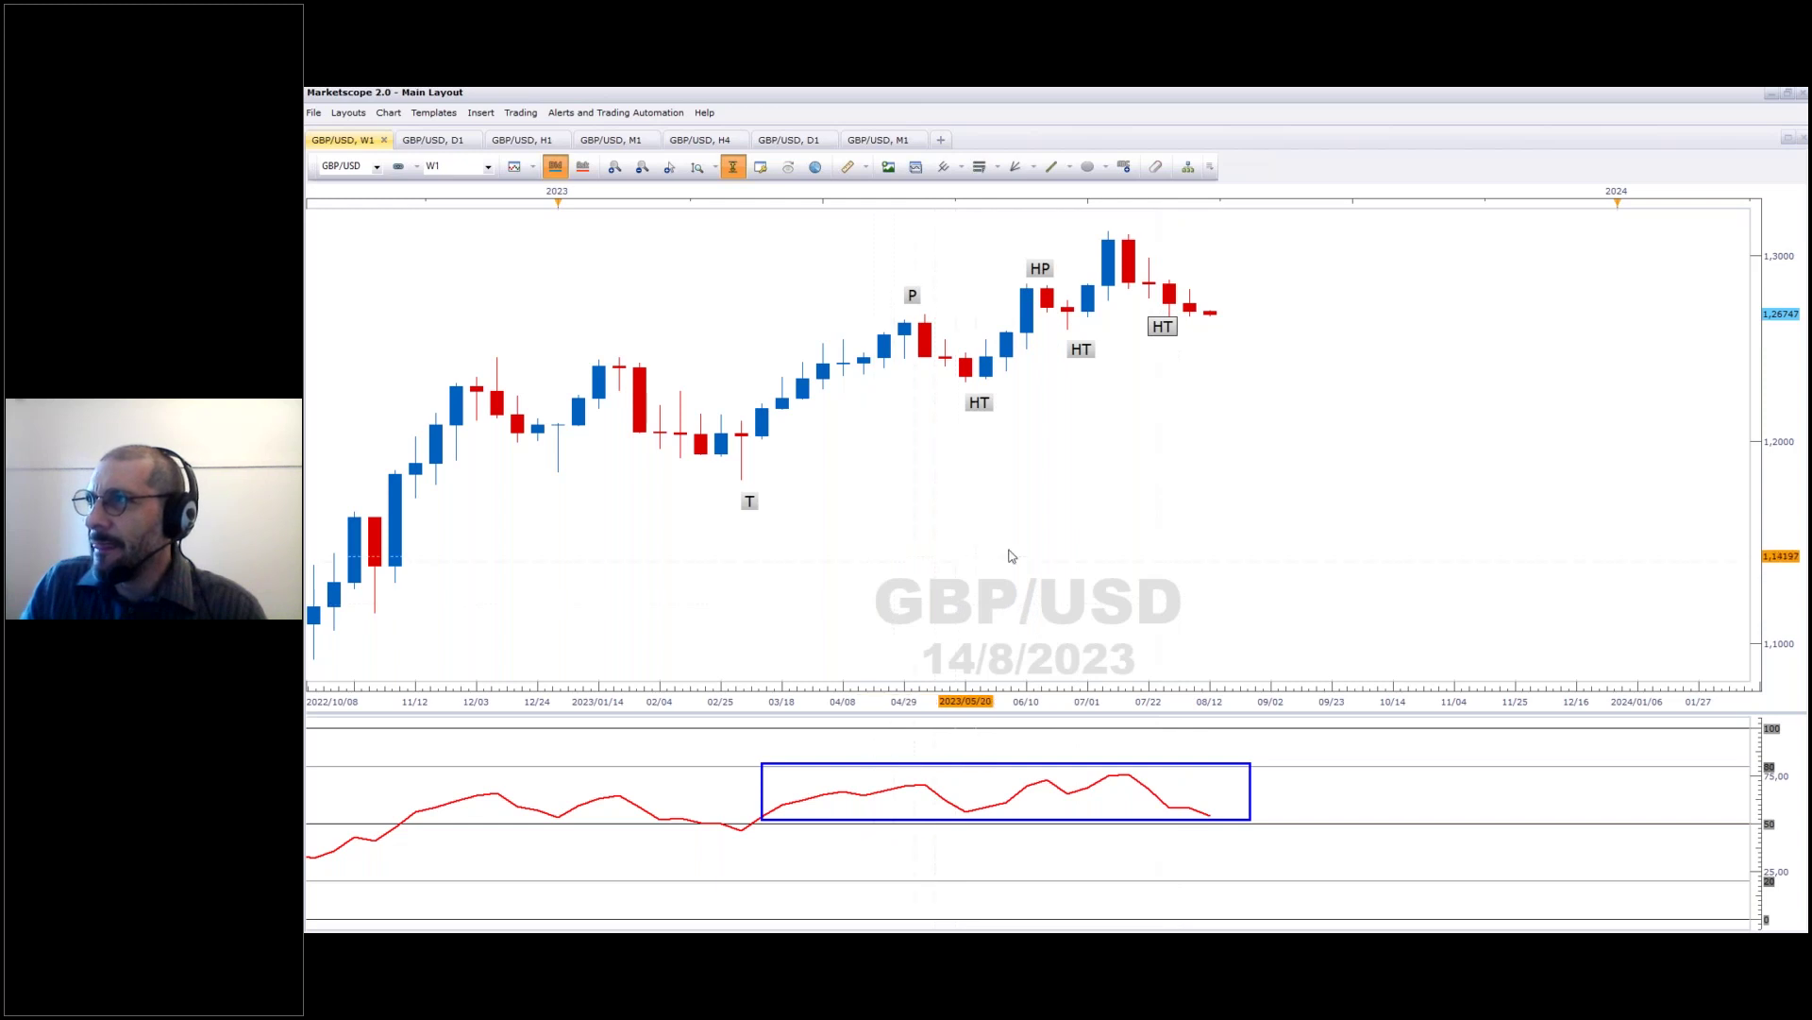
pyautogui.click(1105, 168)
pyautogui.click(1100, 207)
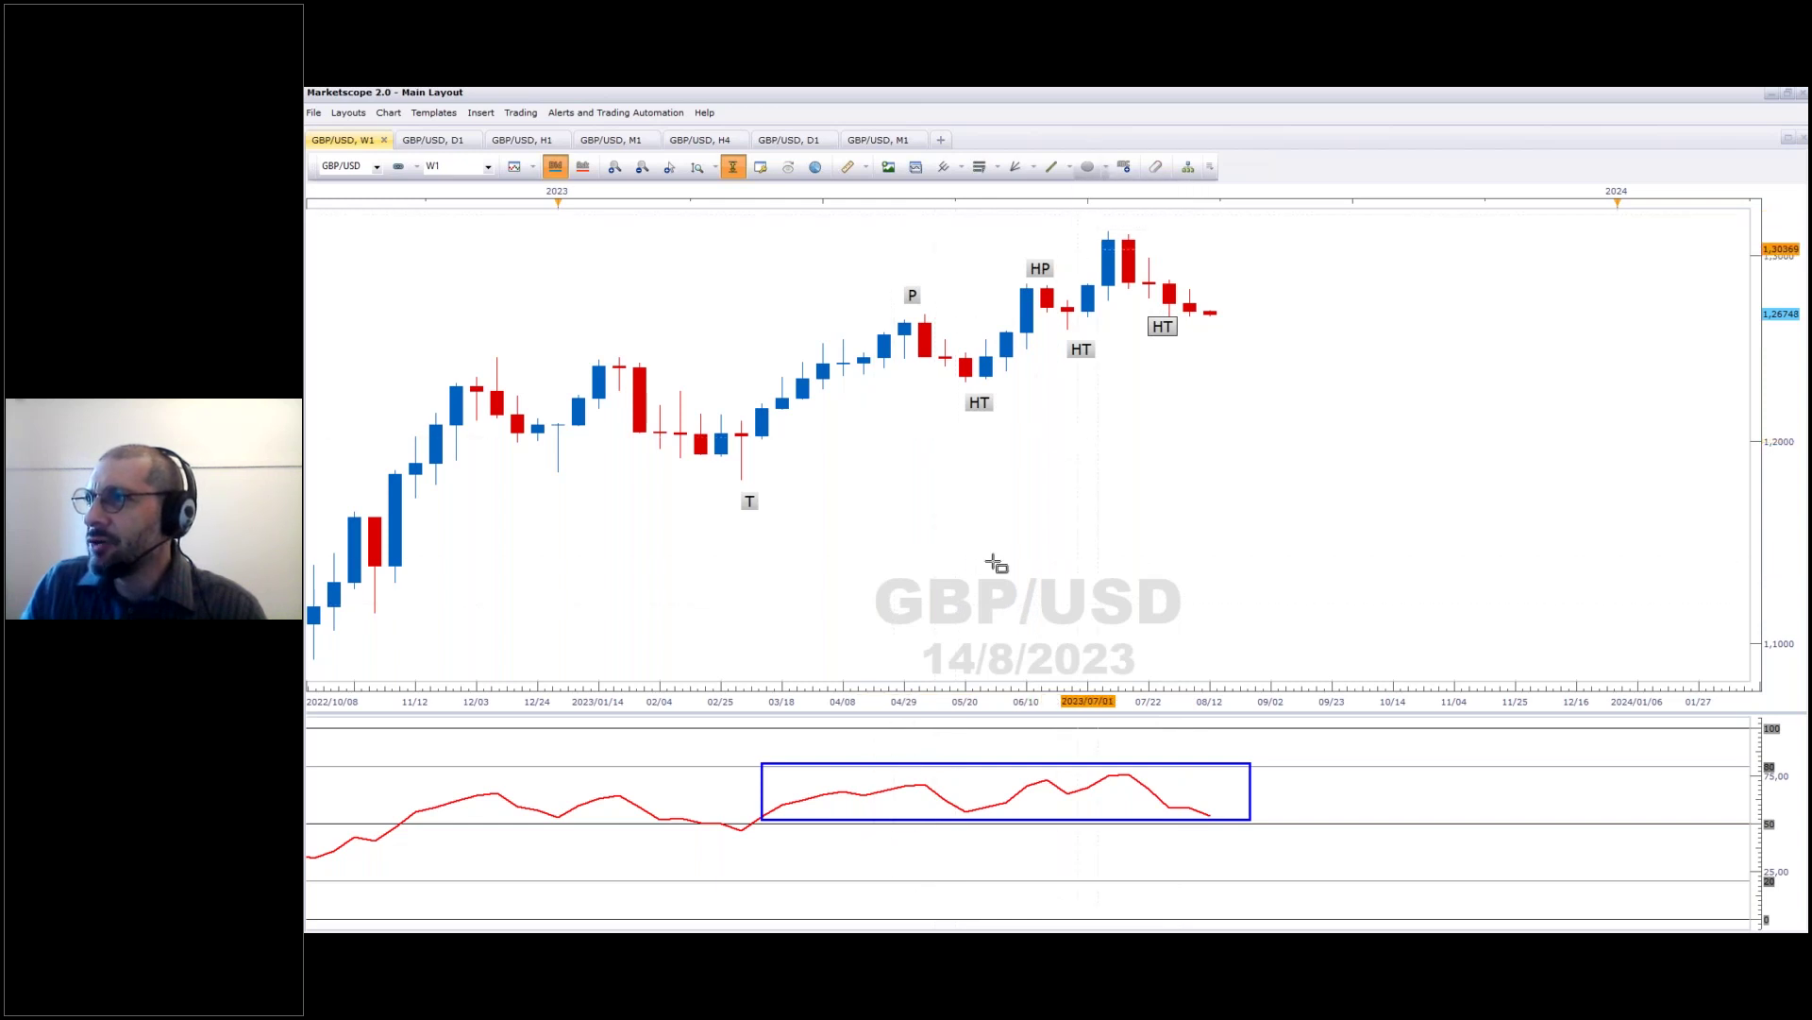
pyautogui.moveTo(843, 550)
pyautogui.mouseDown()
pyautogui.moveTo(884, 614)
pyautogui.moveTo(1026, 635)
pyautogui.mouseUp()
pyautogui.click(1175, 580)
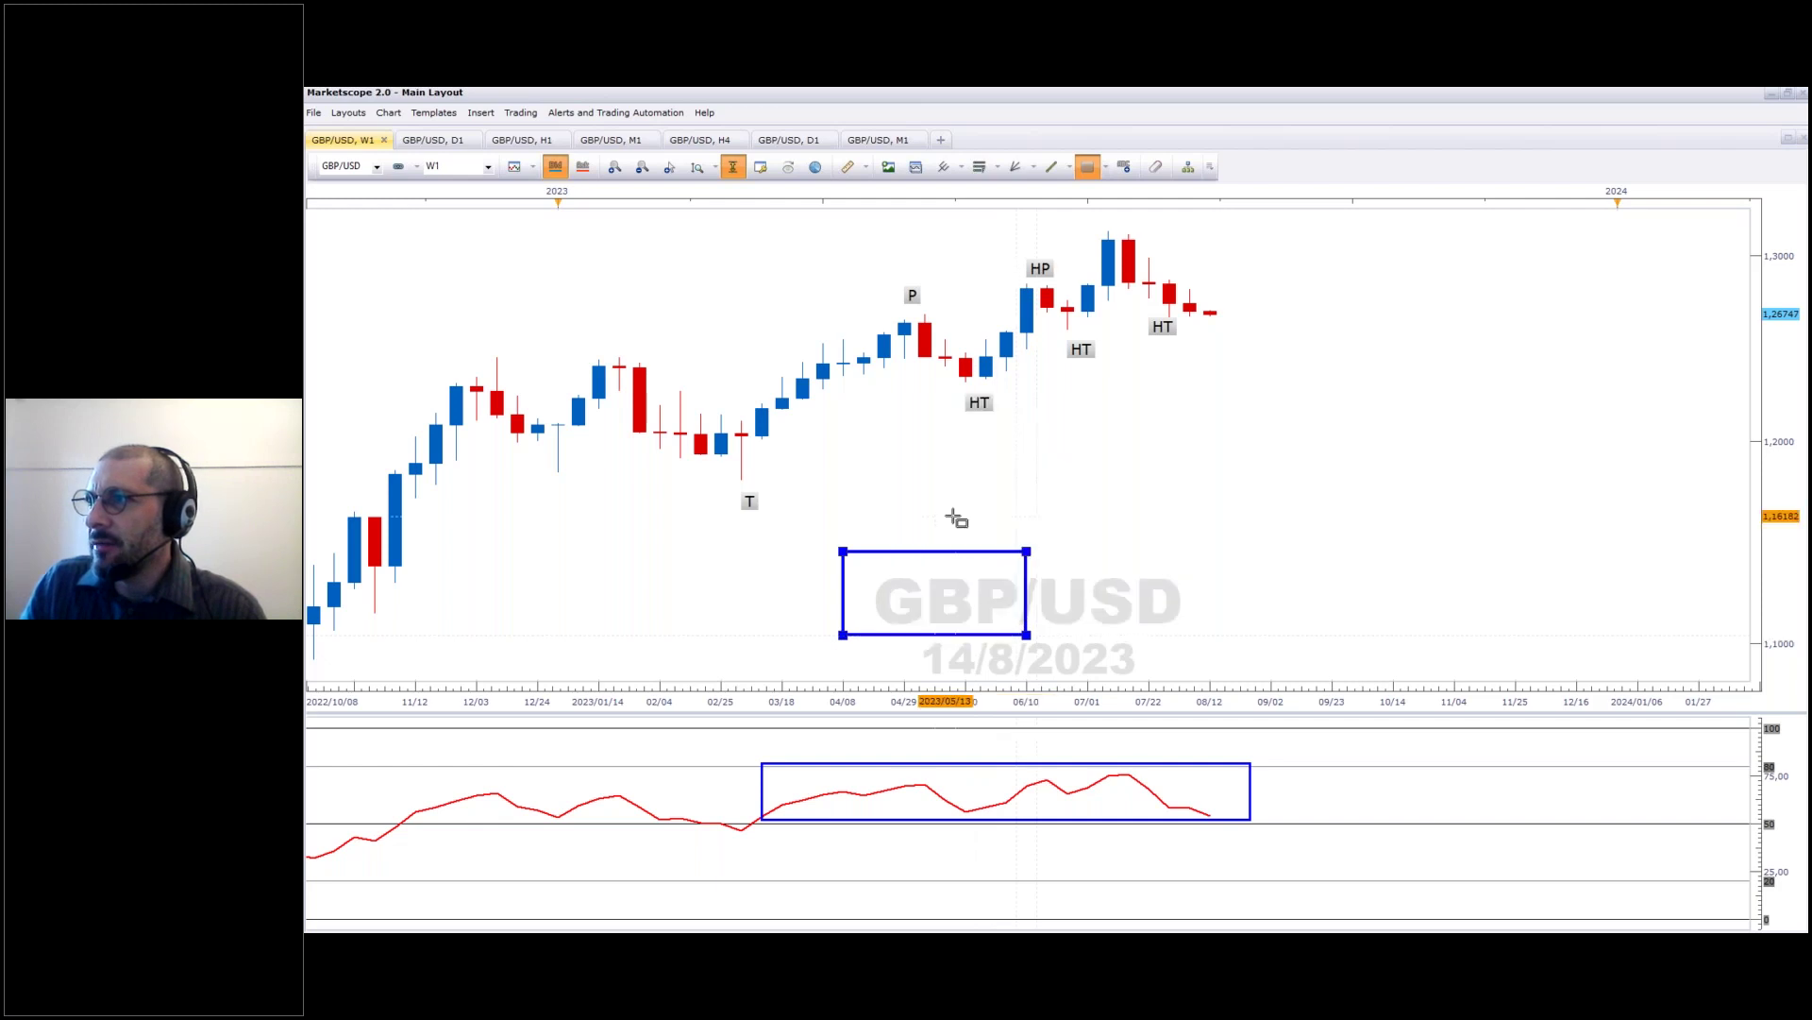
pyautogui.moveTo(890, 552); pyautogui.dragTo(1082, 567)
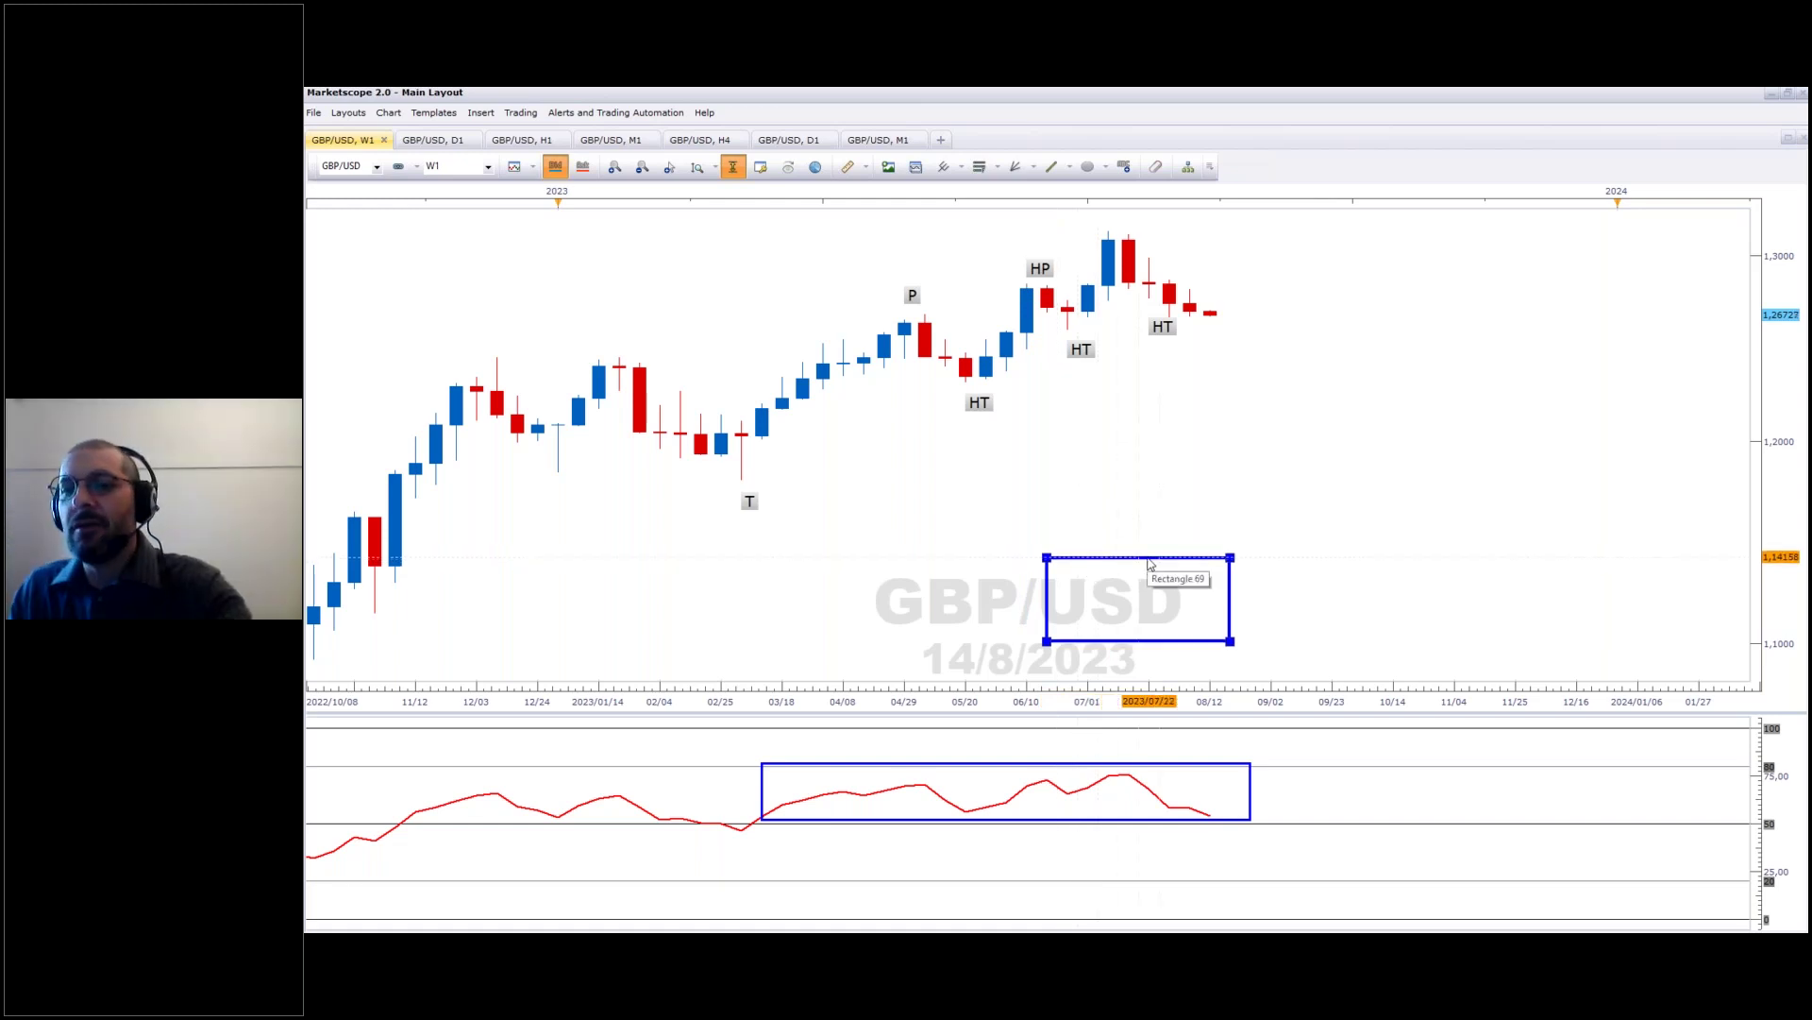
pyautogui.press('Delete')
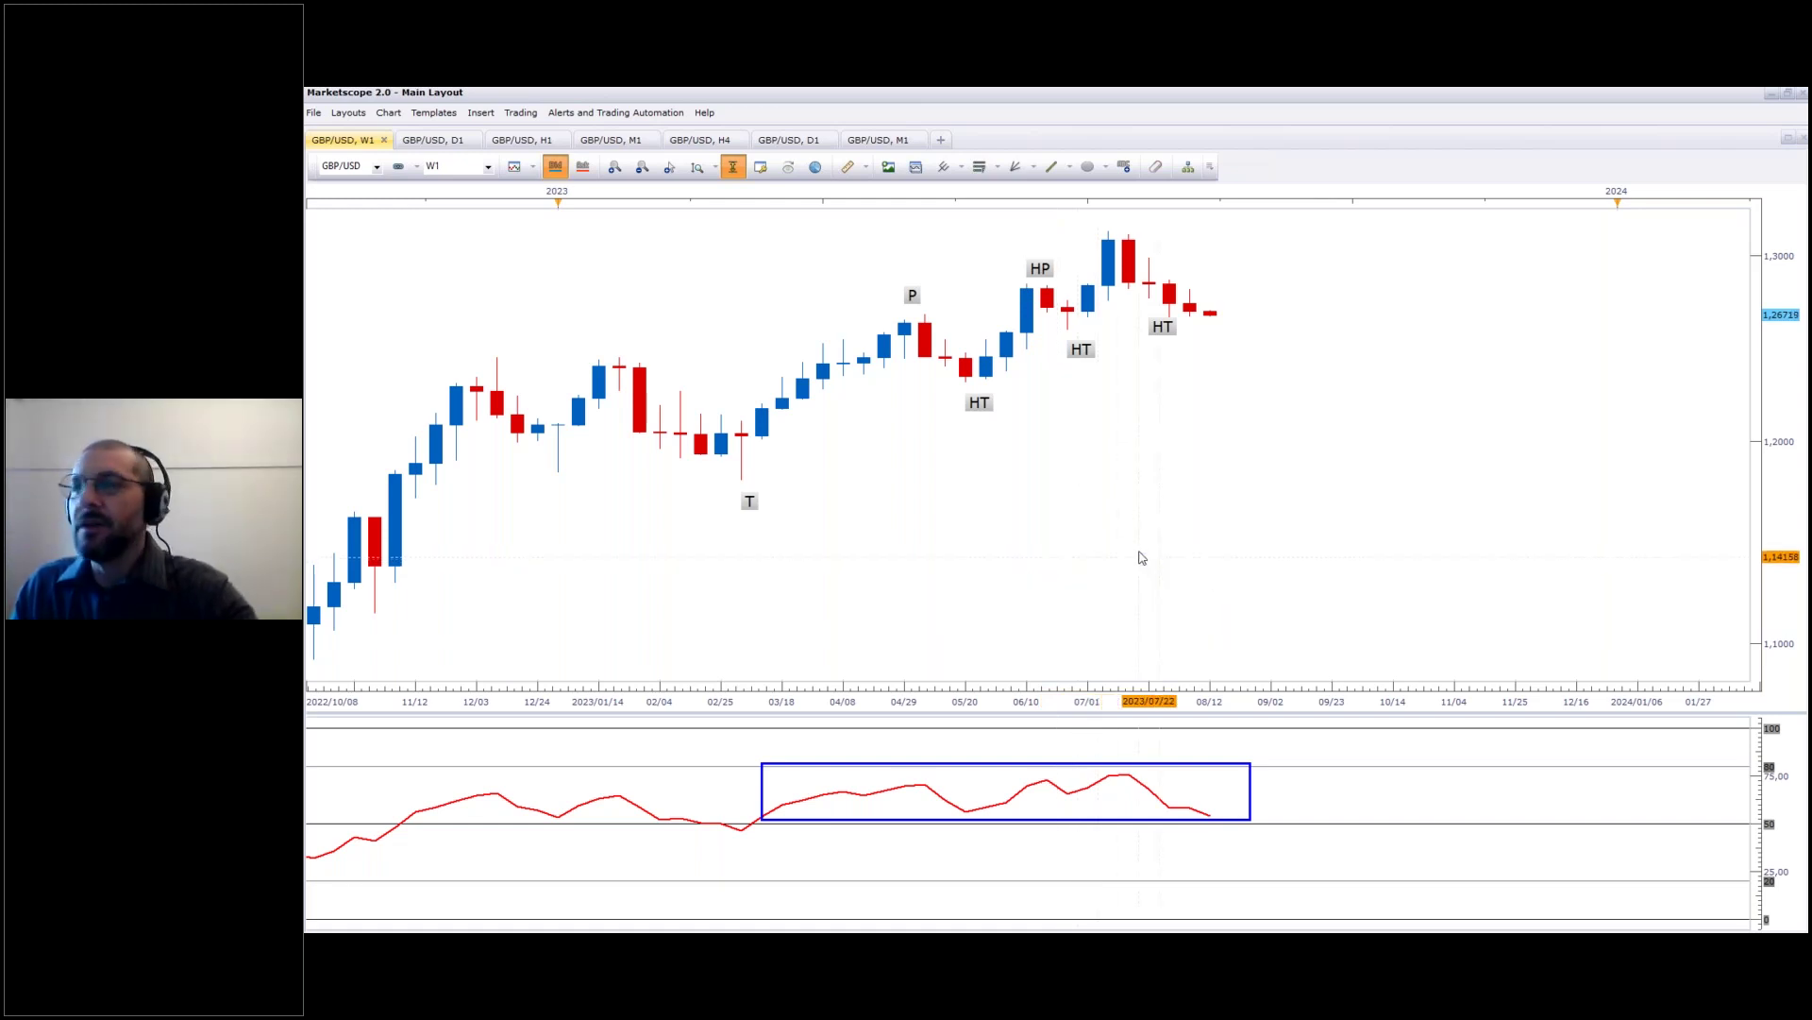
# Step: Draw a horizontal green line at about 1.2591 from the late June low to about 9 September 2023 and shift its HT label just below
pyautogui.moveTo(1171, 478); pyautogui.dragTo(989, 497)
pyautogui.click(1051, 167)
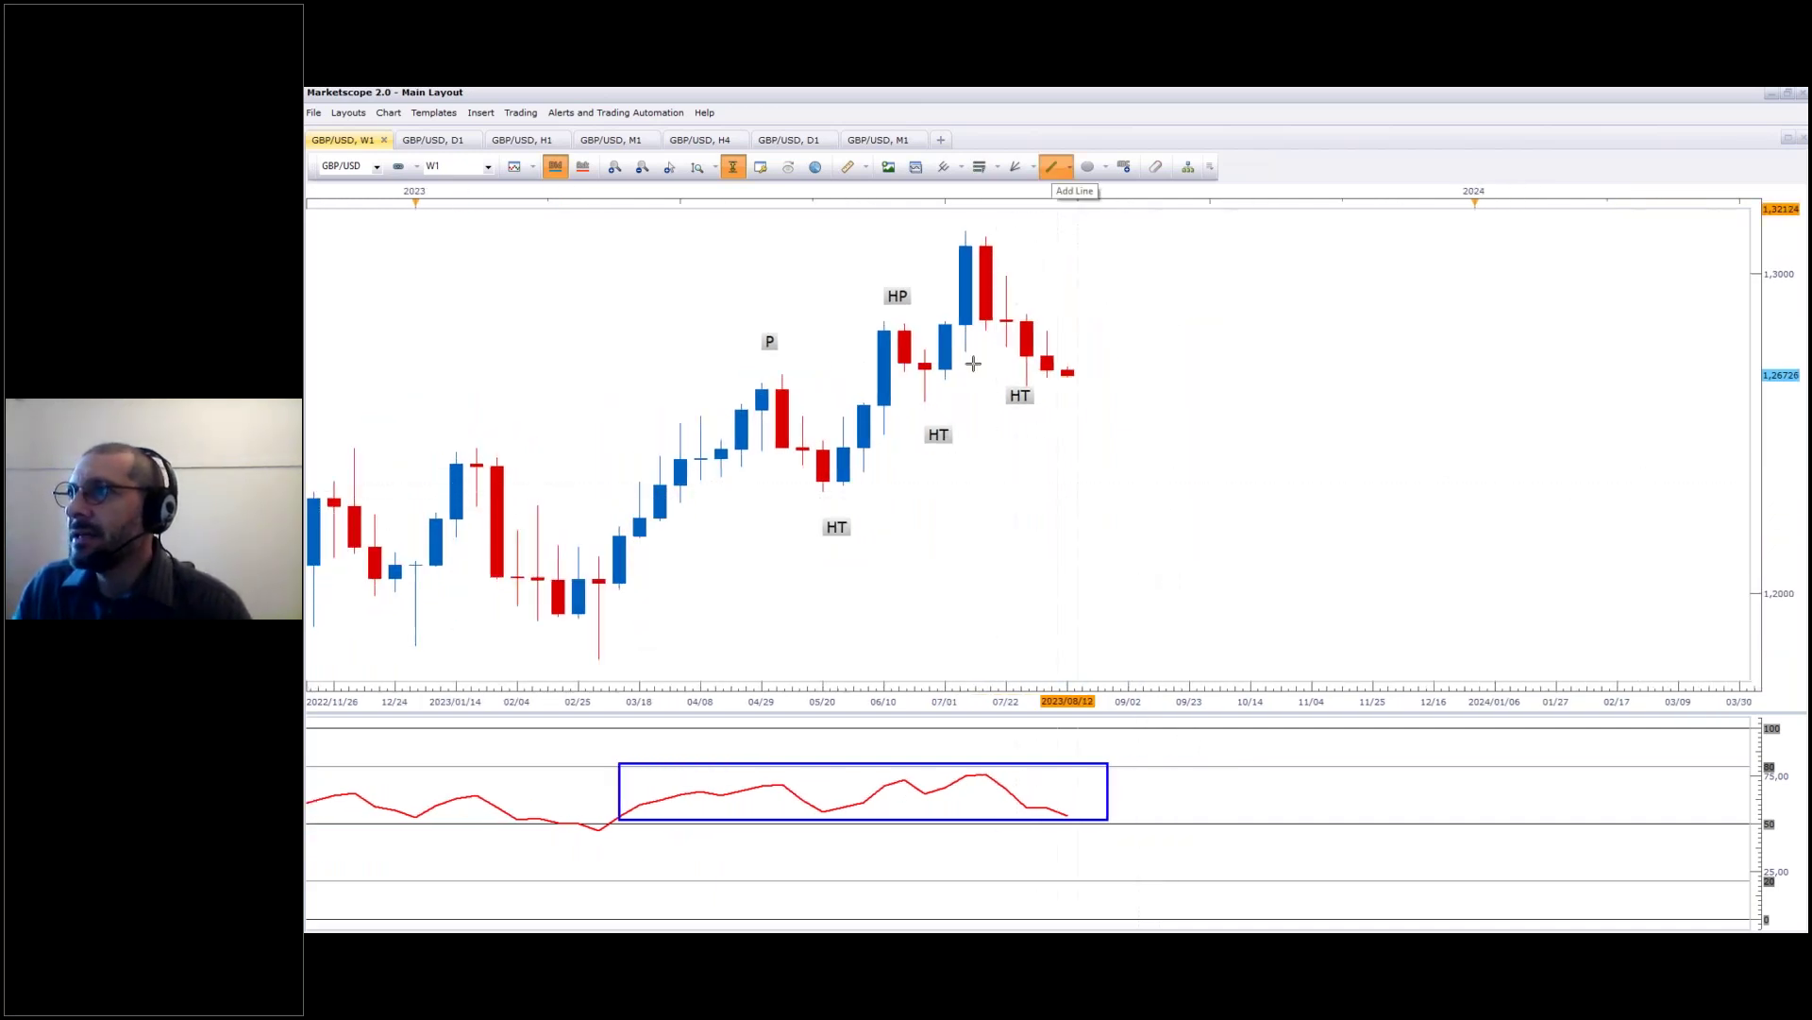
pyautogui.moveTo(924, 401); pyautogui.dragTo(1149, 402)
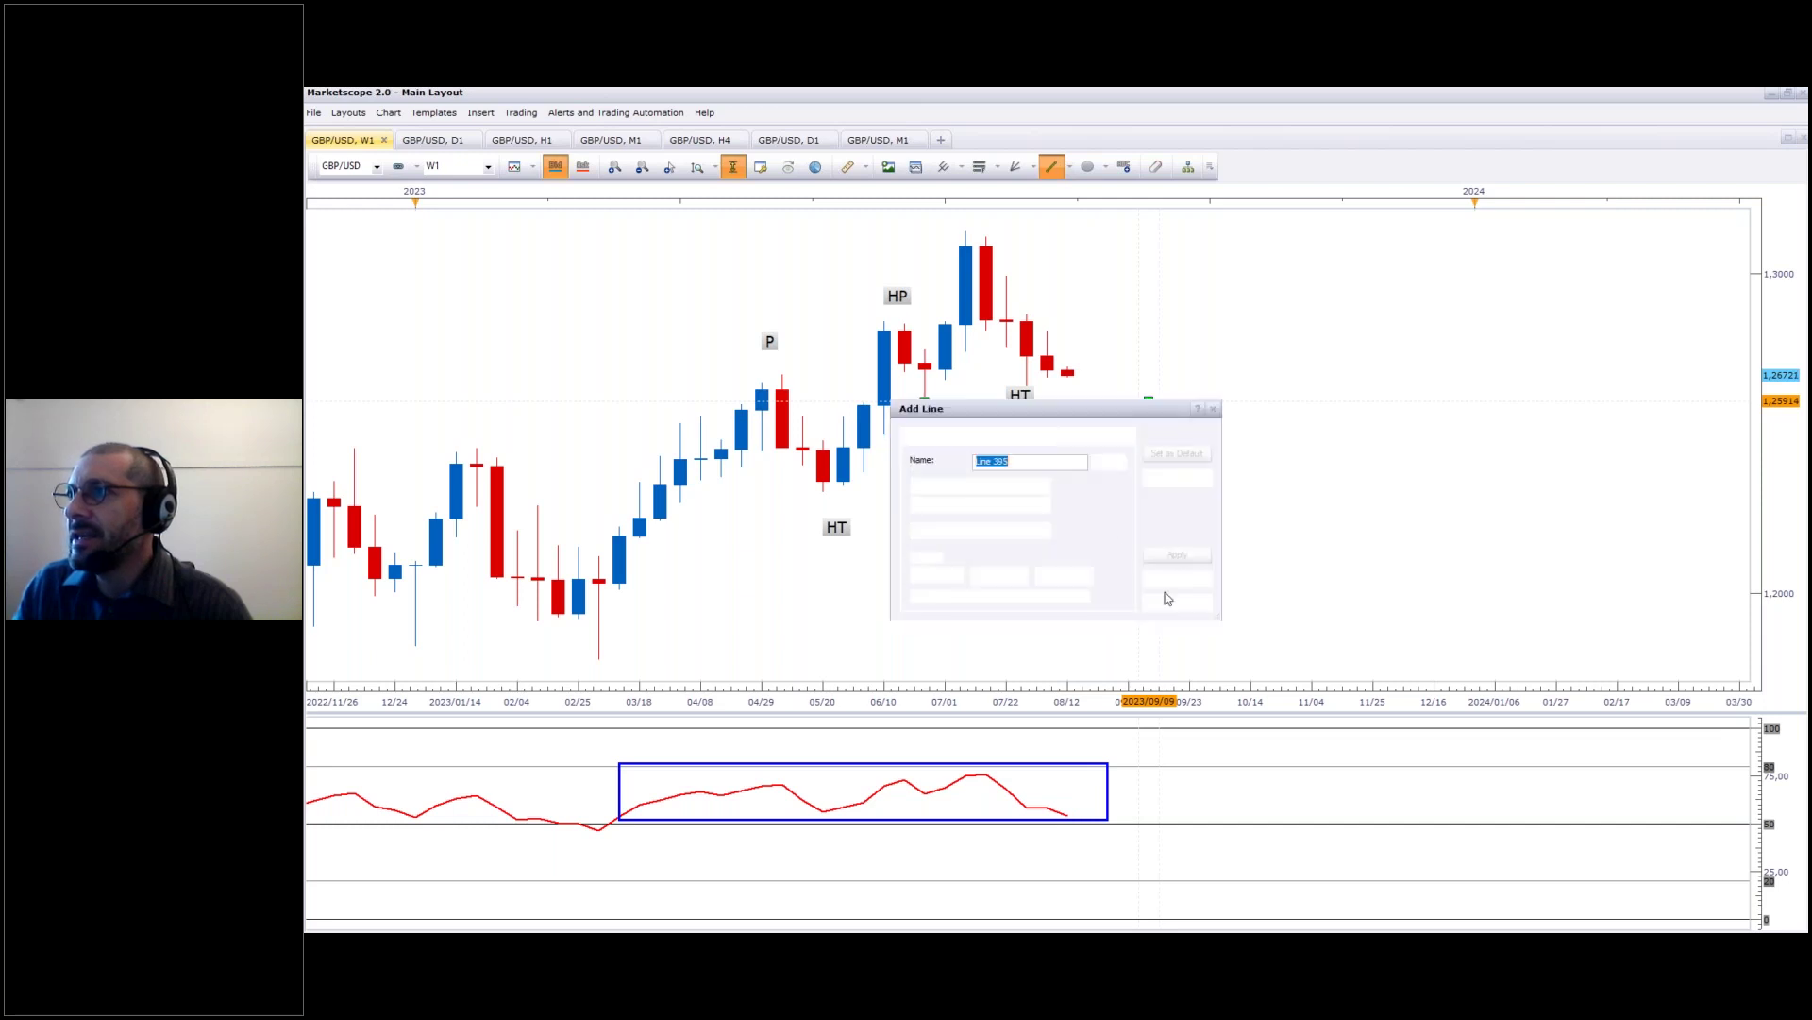
pyautogui.click(1174, 587)
pyautogui.moveTo(938, 435); pyautogui.dragTo(939, 418)
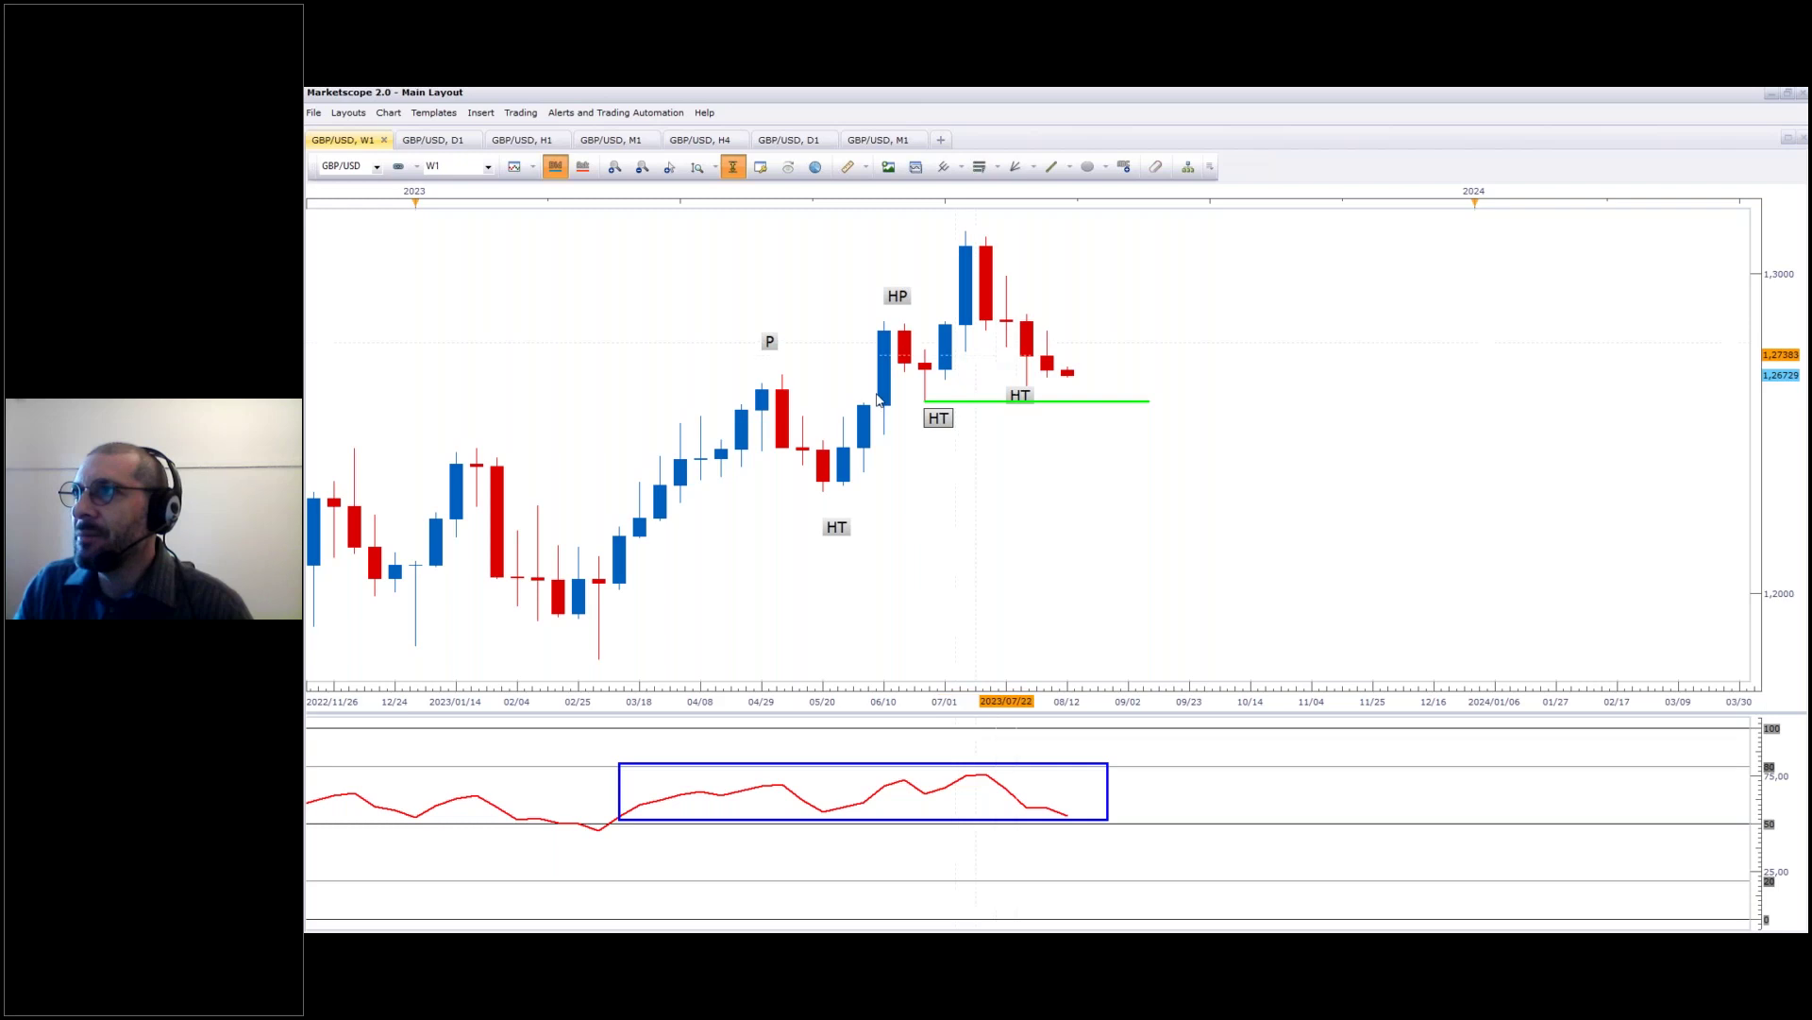
# Step: Add the Watermark indicator to the weekly GBP/USD chart in Instrument mode and adjust its vertical position
pyautogui.click(888, 167)
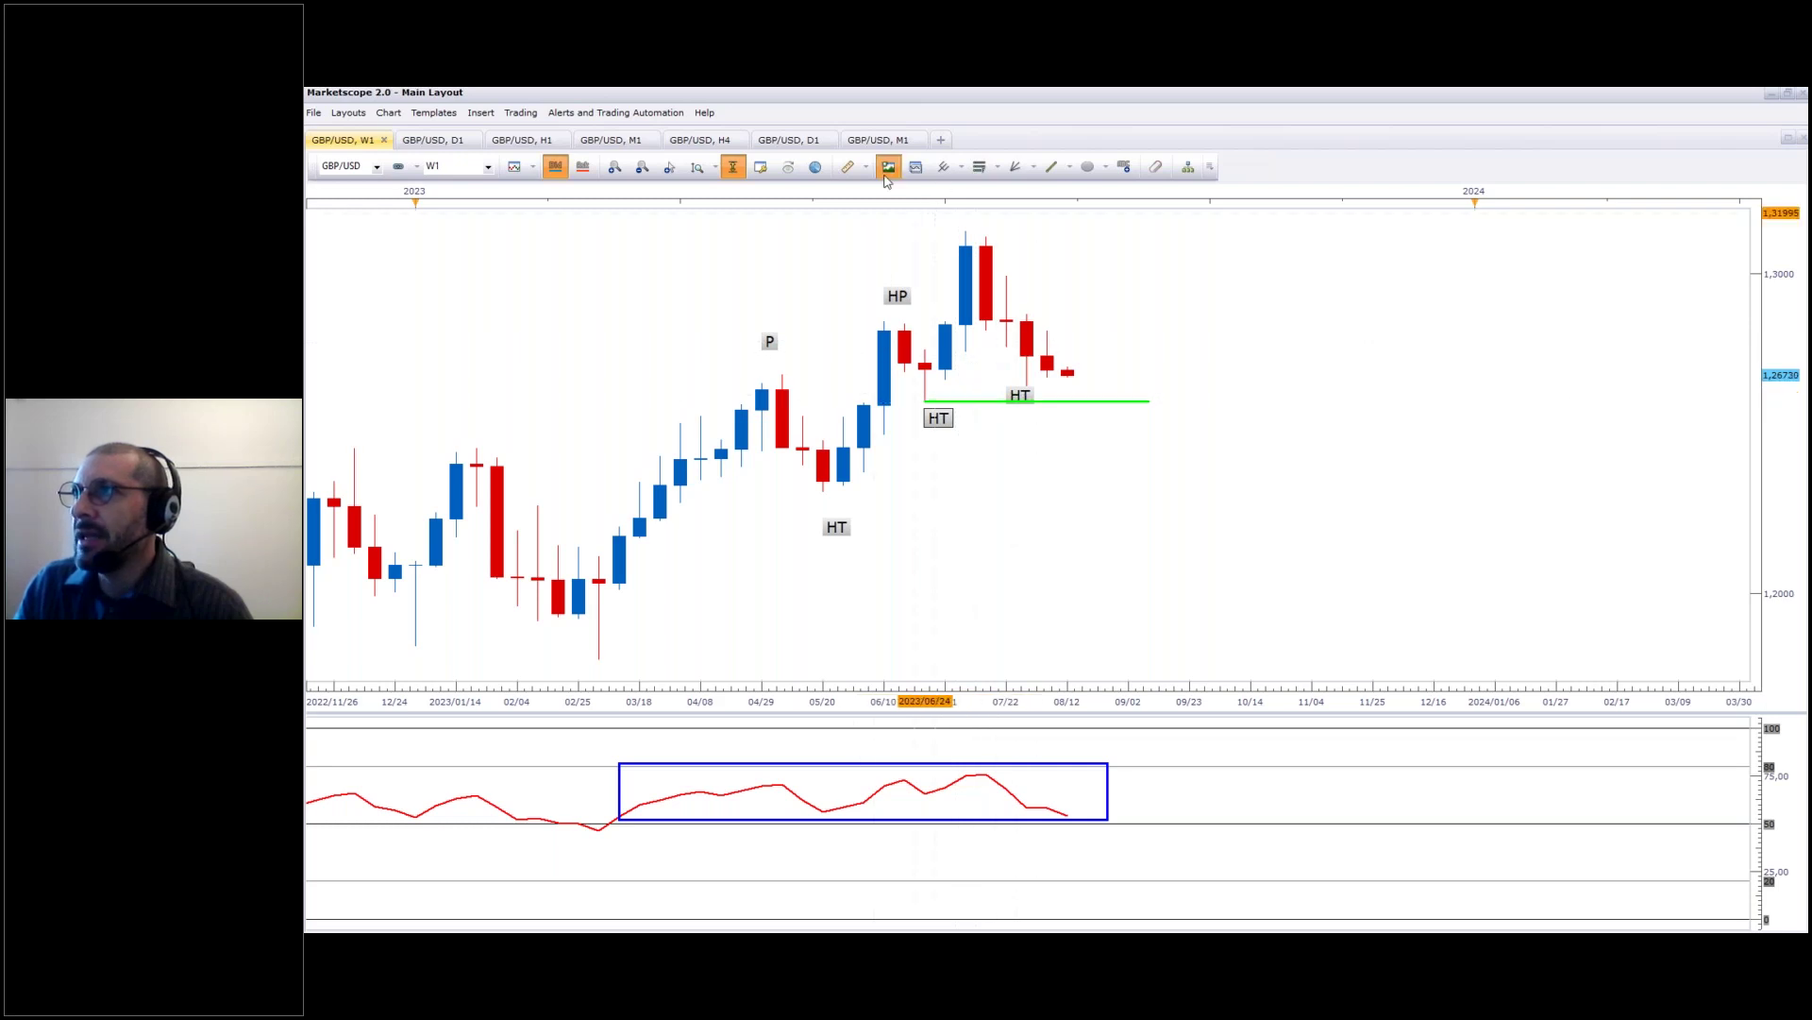
pyautogui.click(919, 261)
pyautogui.scroll(1, 935, 364)
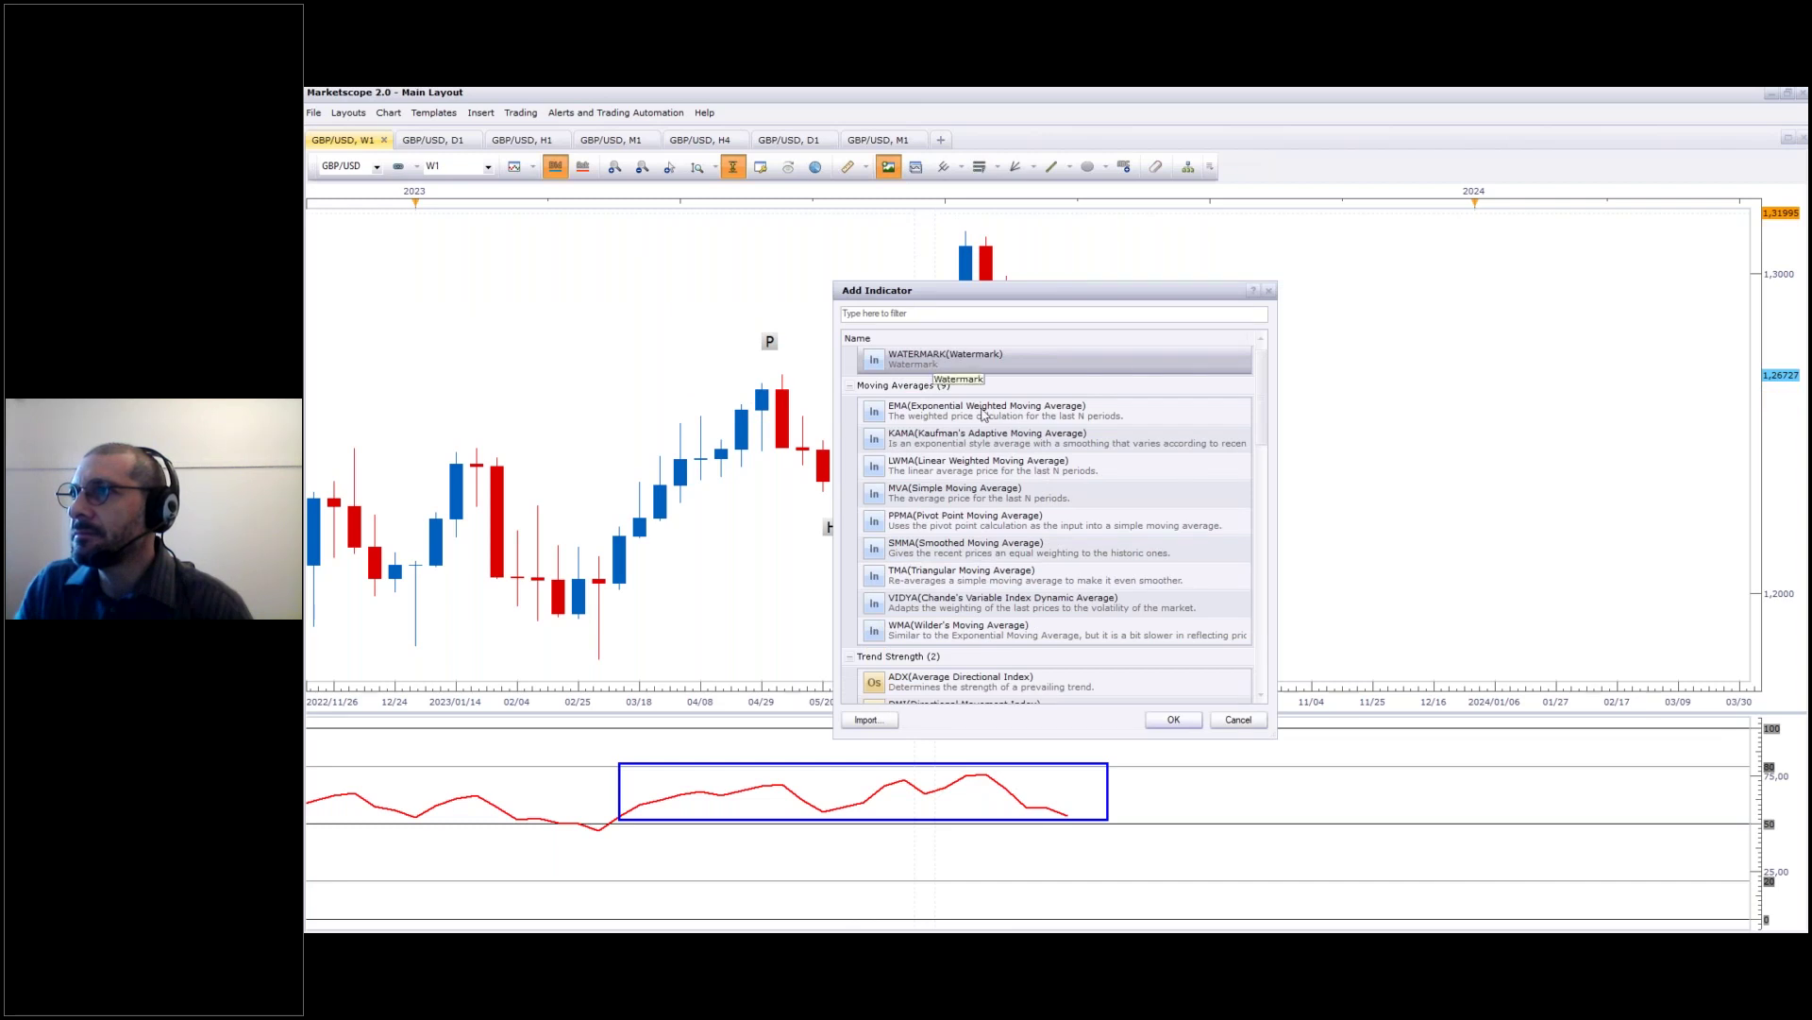
pyautogui.click(1174, 720)
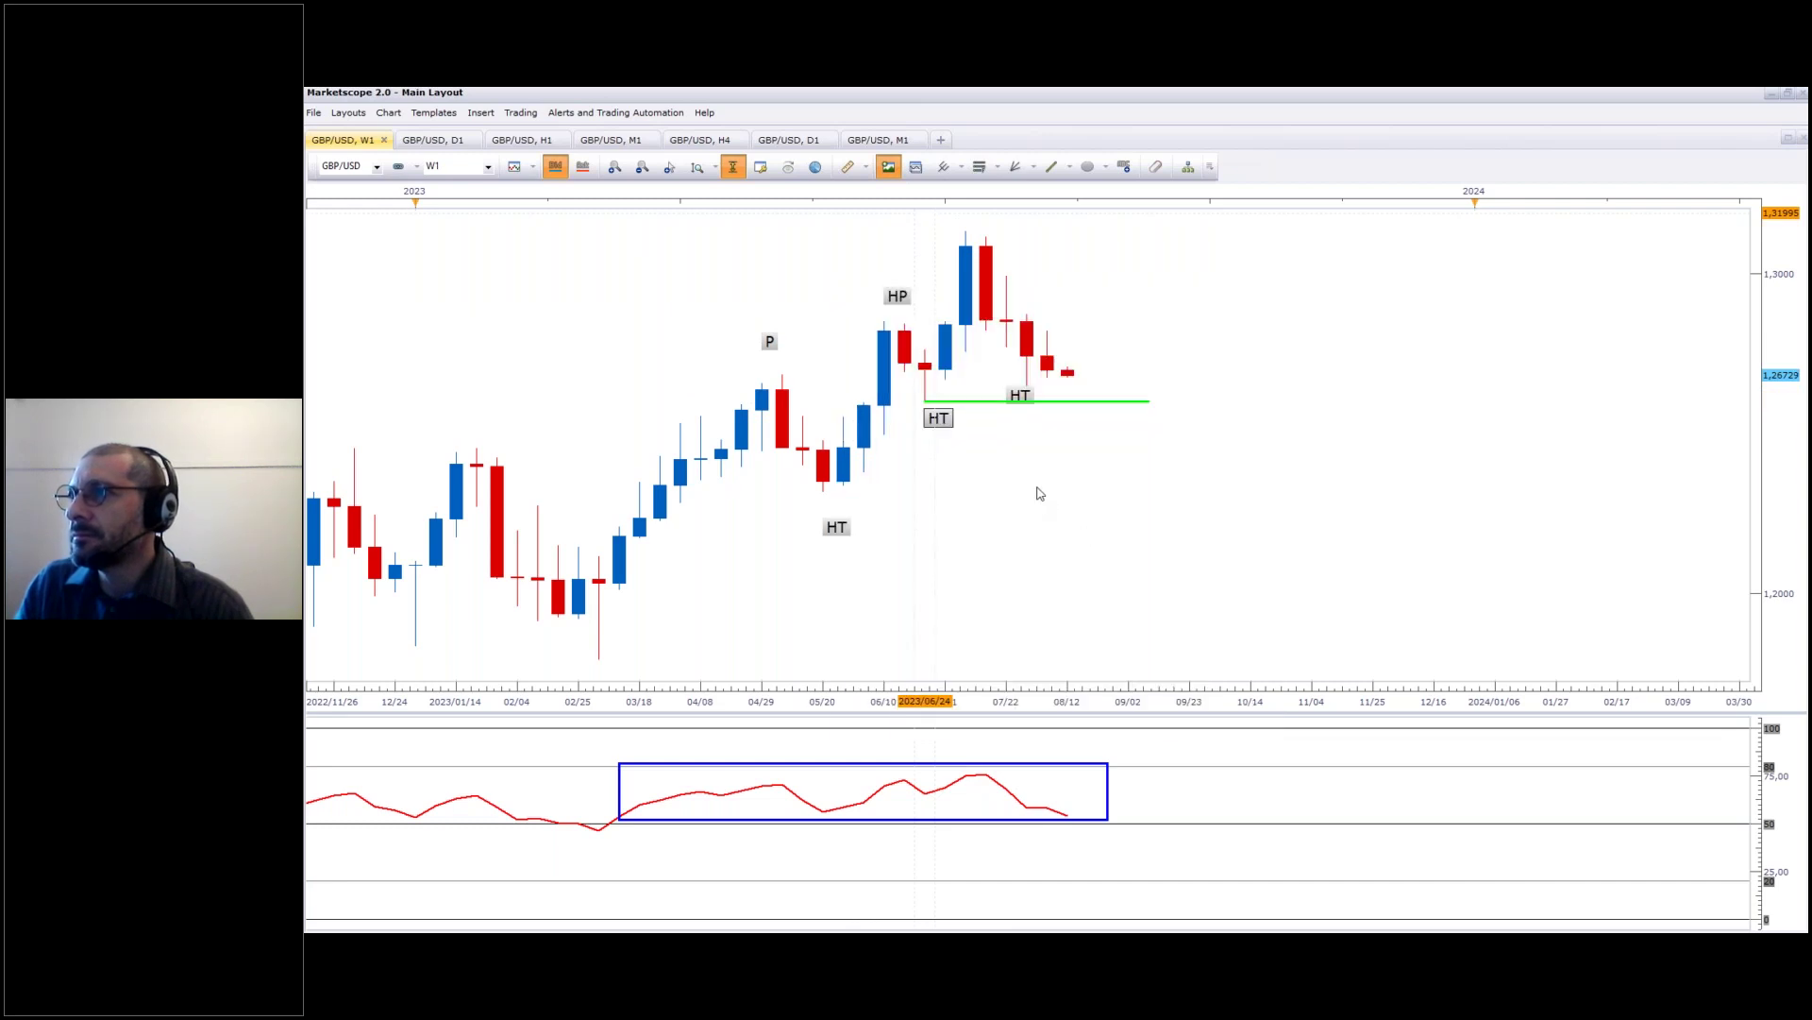
pyautogui.click(1149, 565)
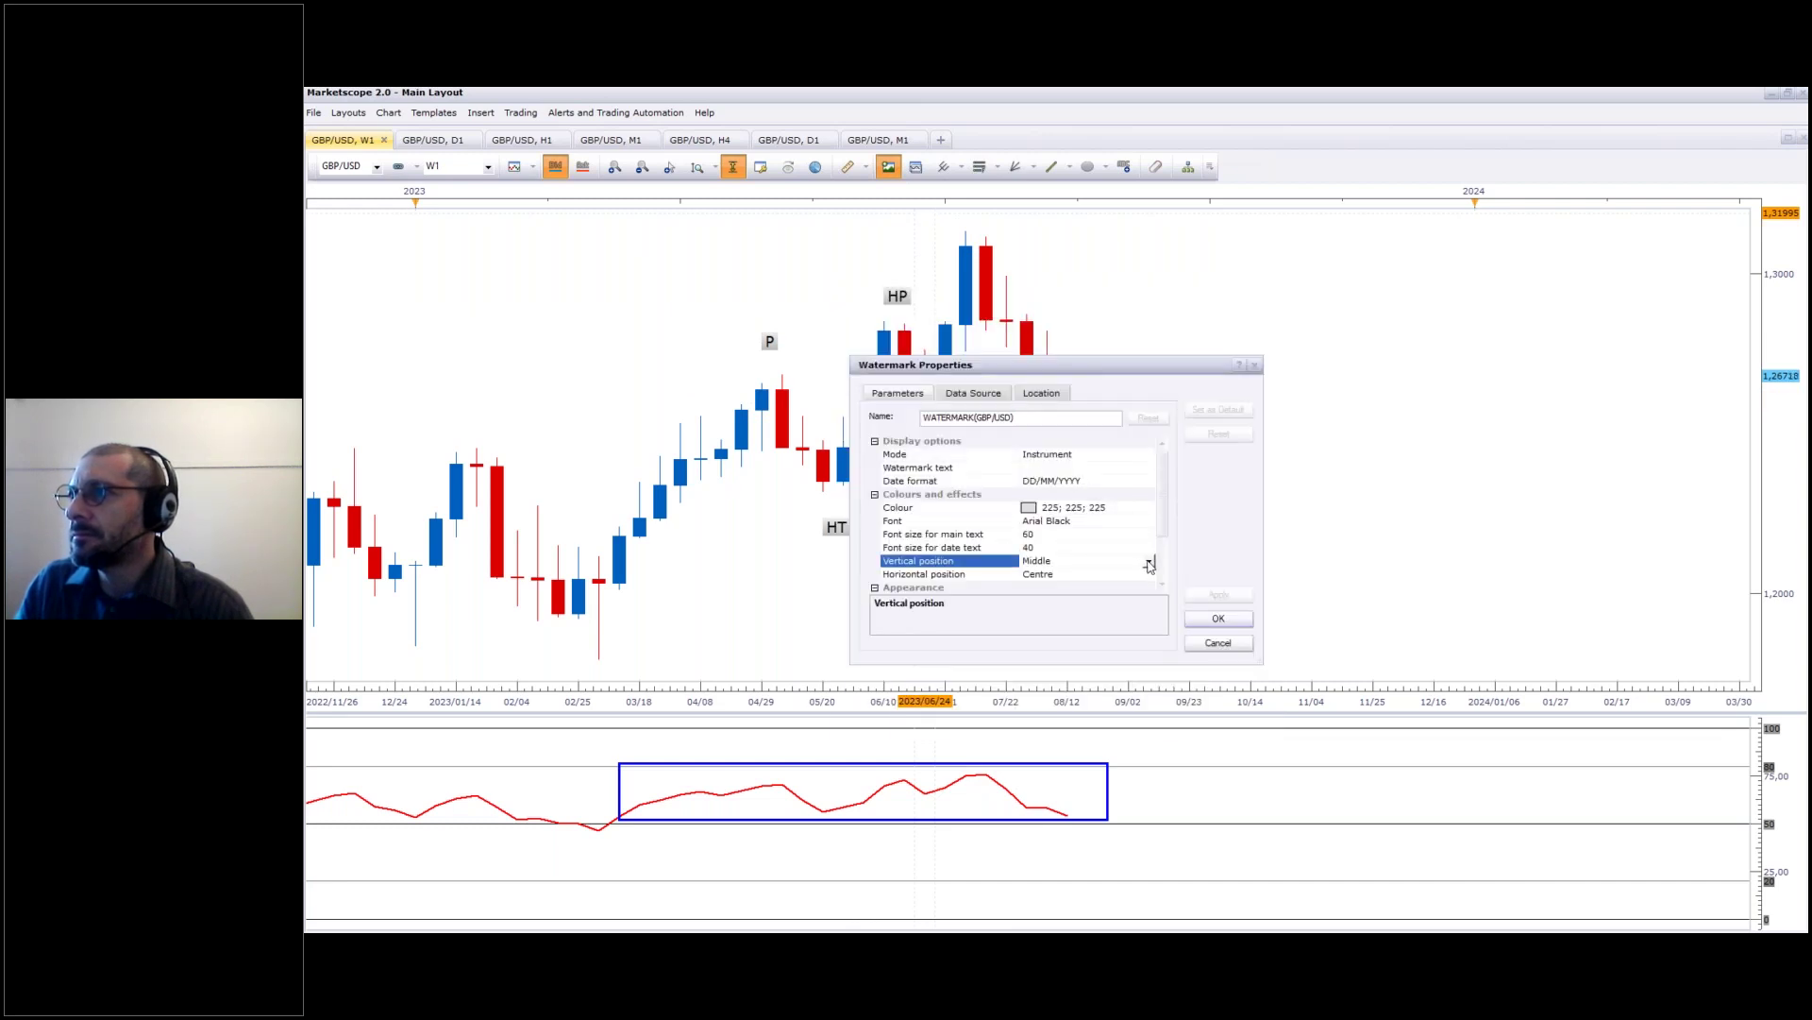
pyautogui.click(1149, 563)
pyautogui.click(1039, 601)
pyautogui.click(1217, 618)
# Step: Switch to the monthly GBP/USD chart with the moving averages and delete the blue down arrow below the July 2023 candle
pyautogui.moveTo(1334, 550); pyautogui.dragTo(911, 547)
pyautogui.click(876, 140)
pyautogui.moveTo(1023, 264); pyautogui.dragTo(653, 255)
pyautogui.moveTo(1150, 404); pyautogui.dragTo(1011, 404)
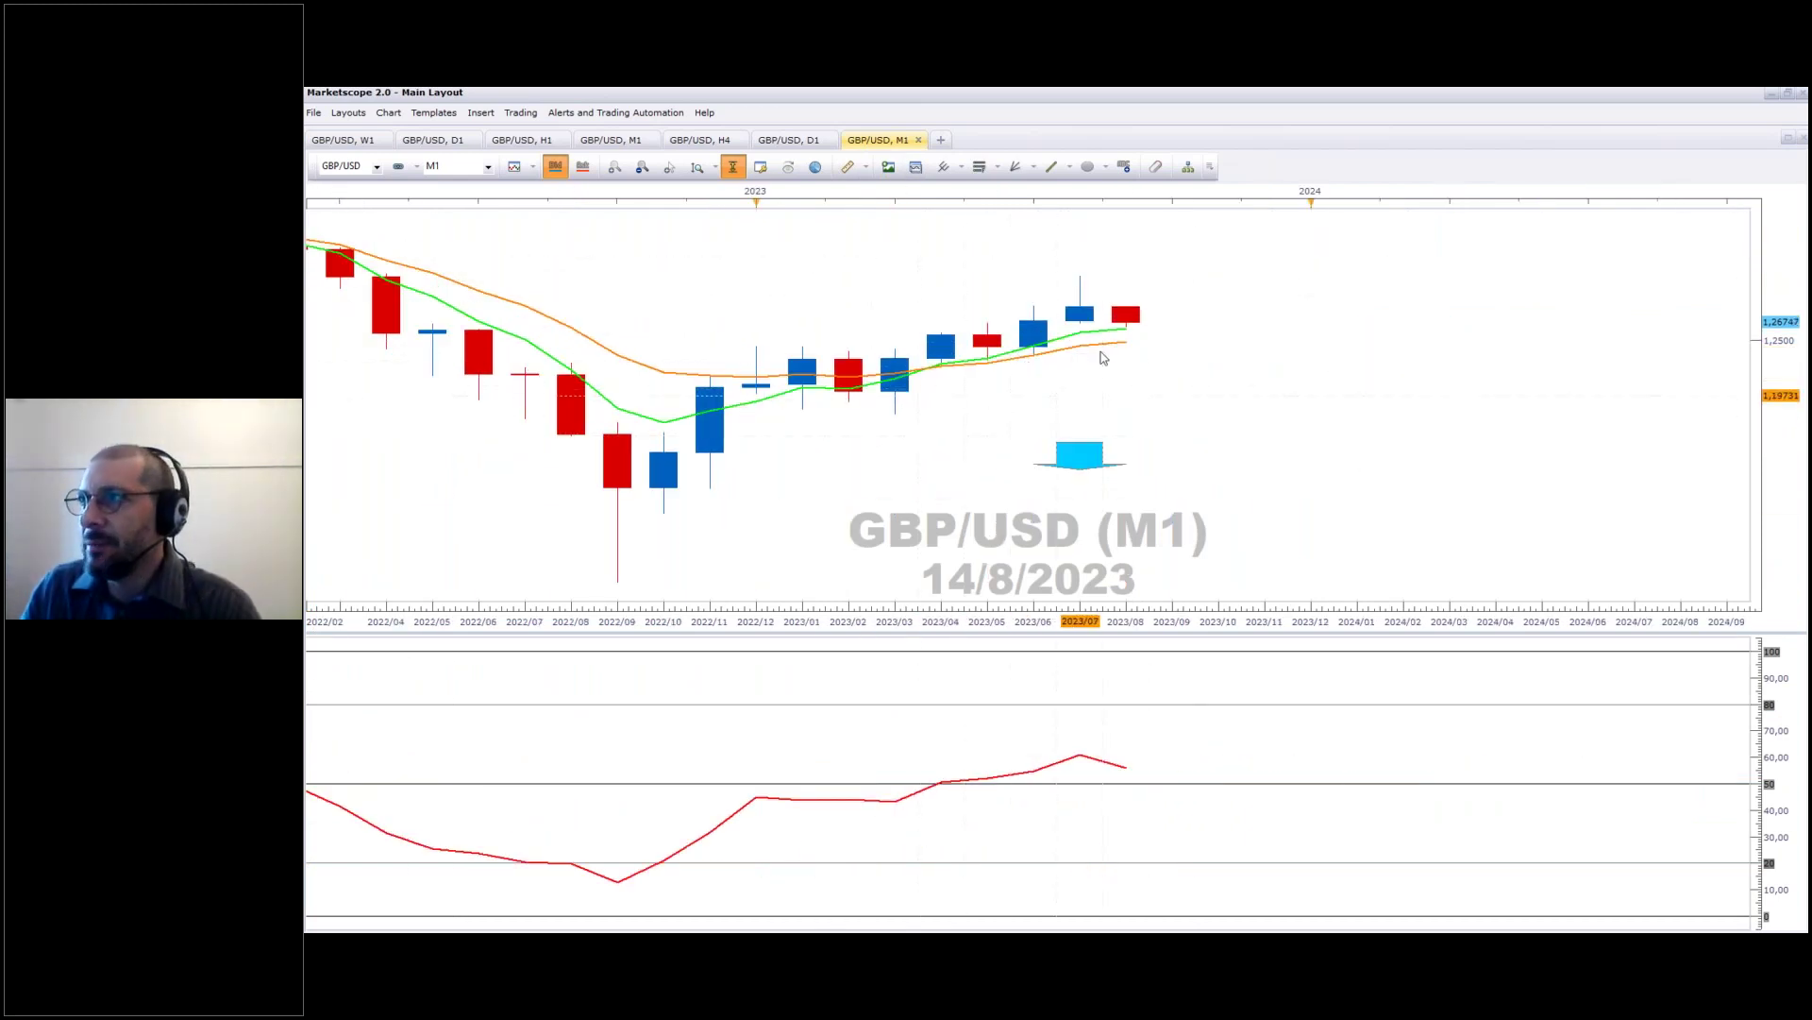
pyautogui.click(1079, 451)
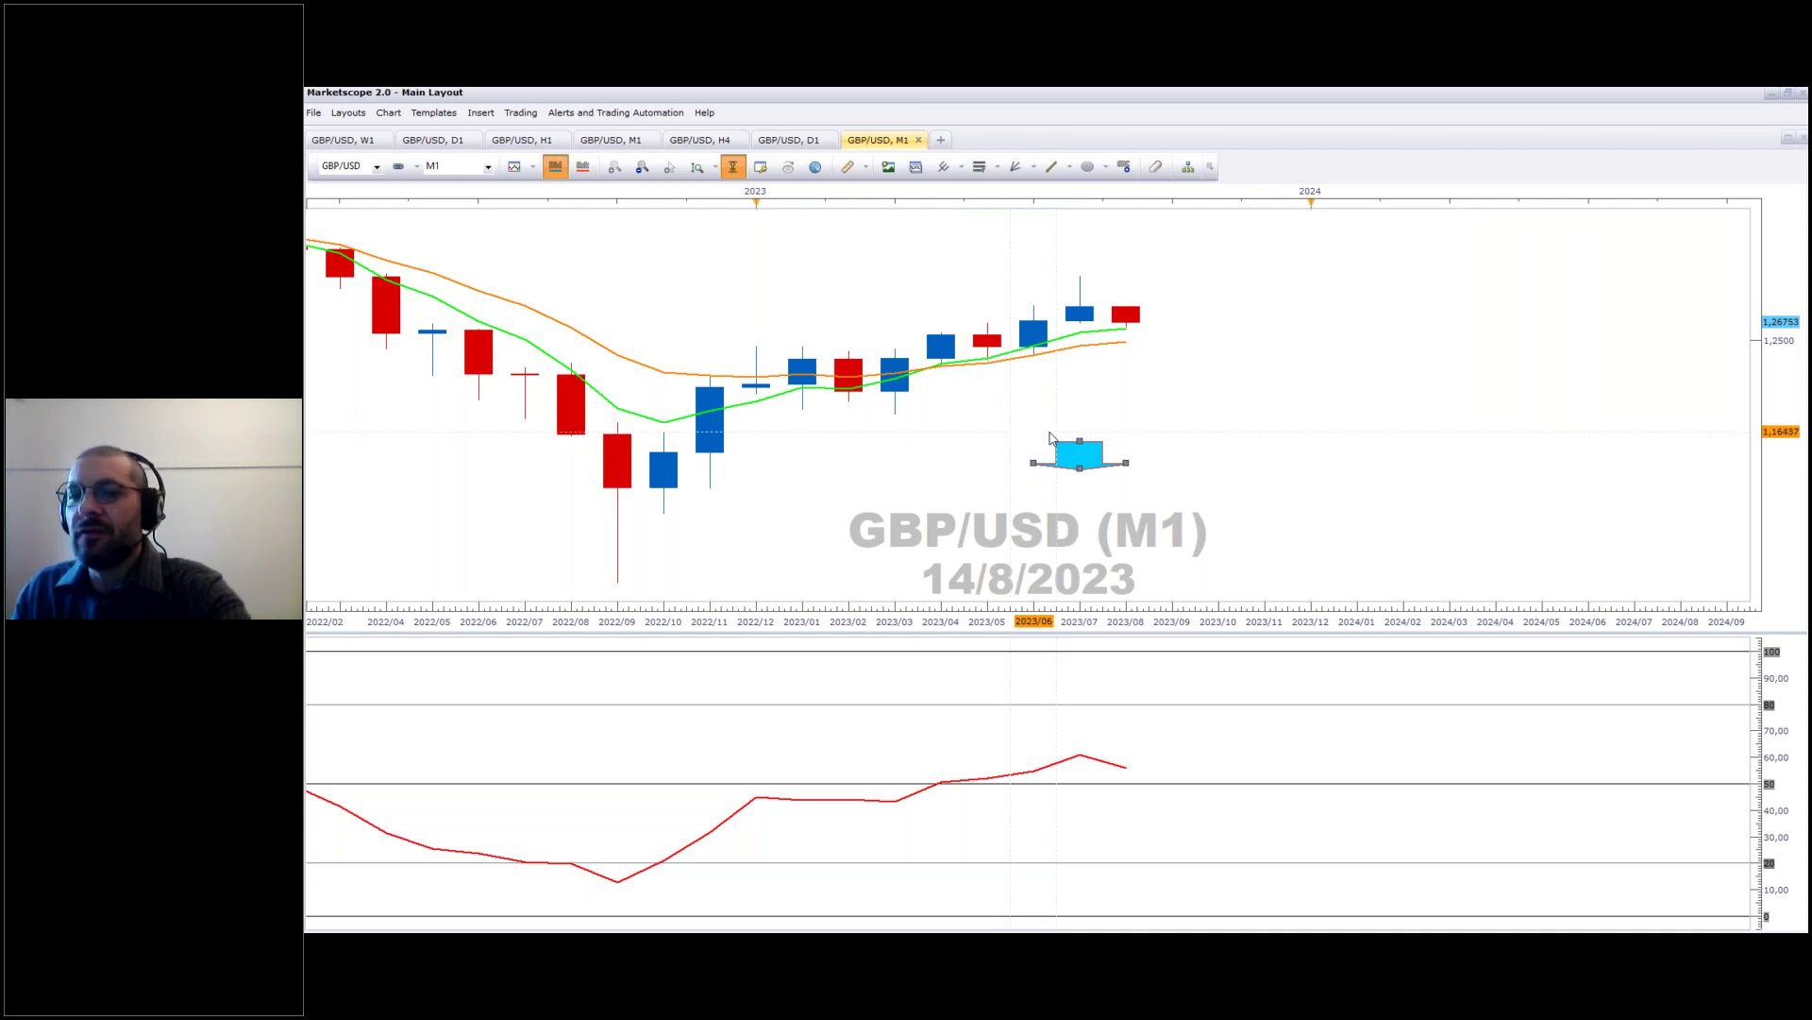
pyautogui.press('Delete')
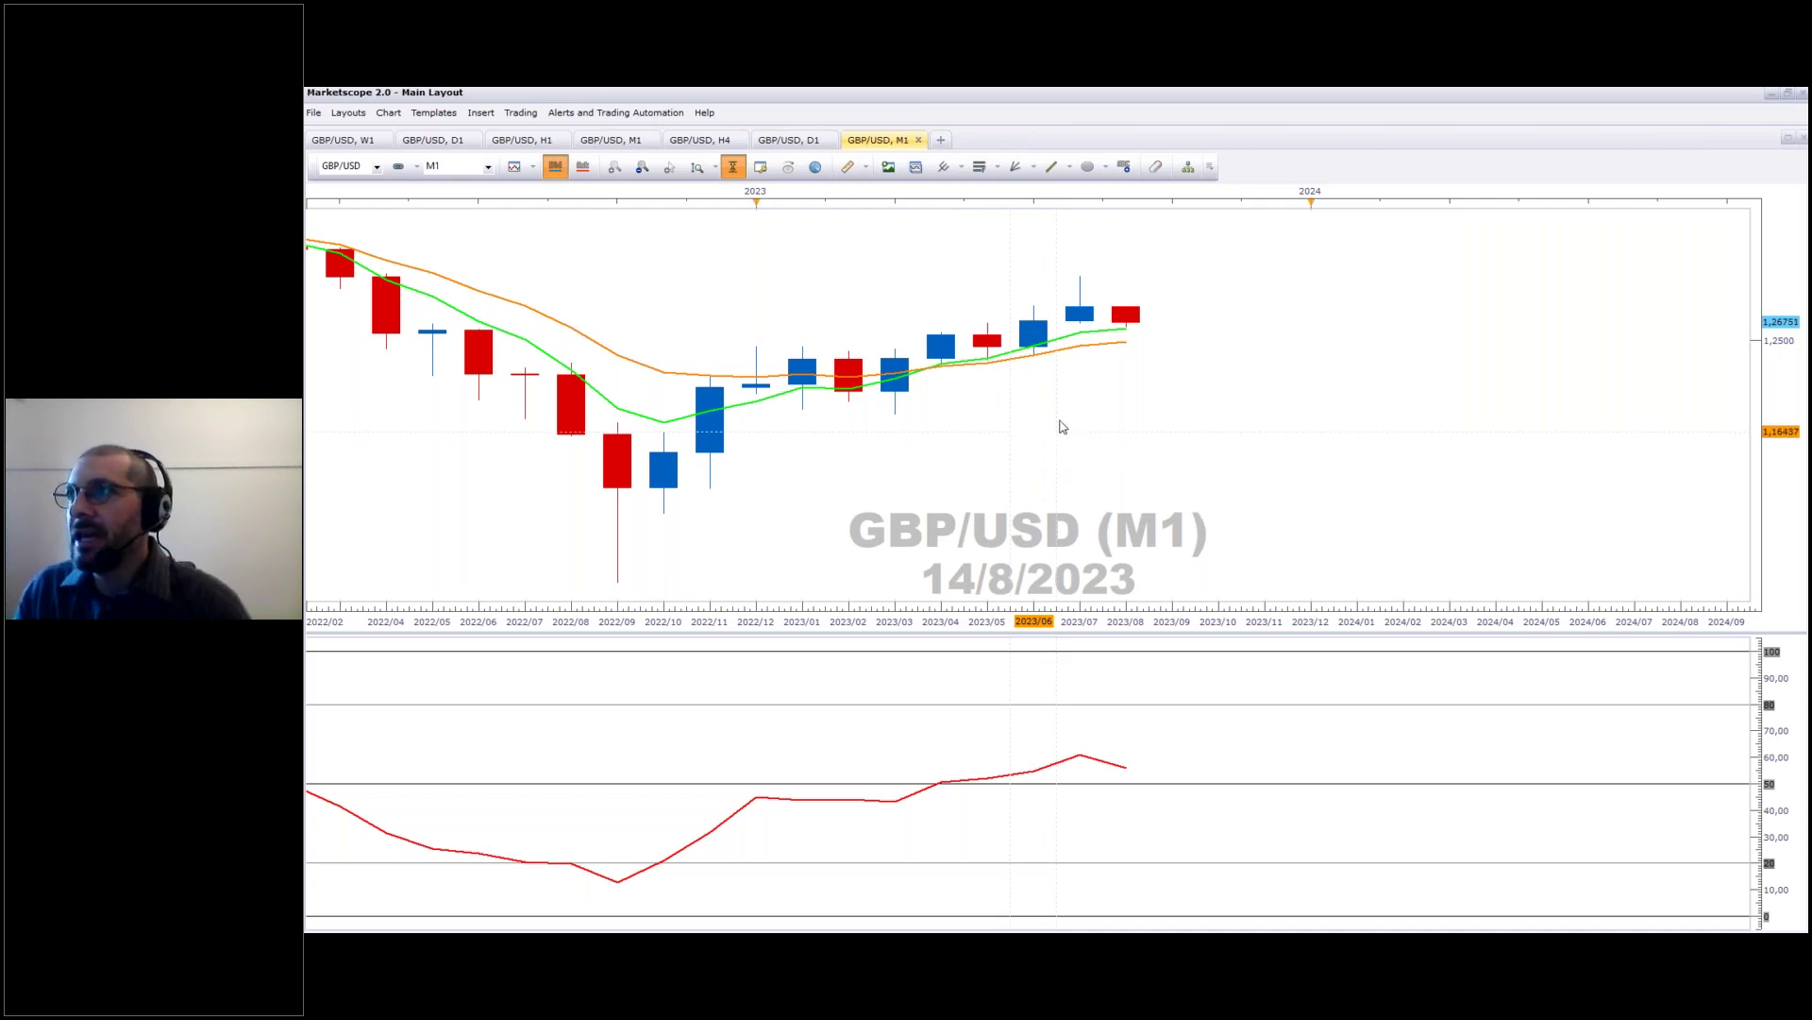
# Step: Draw a blue rectangle around the July to August 2023 RSI values just above the 50 level
pyautogui.click(1106, 168)
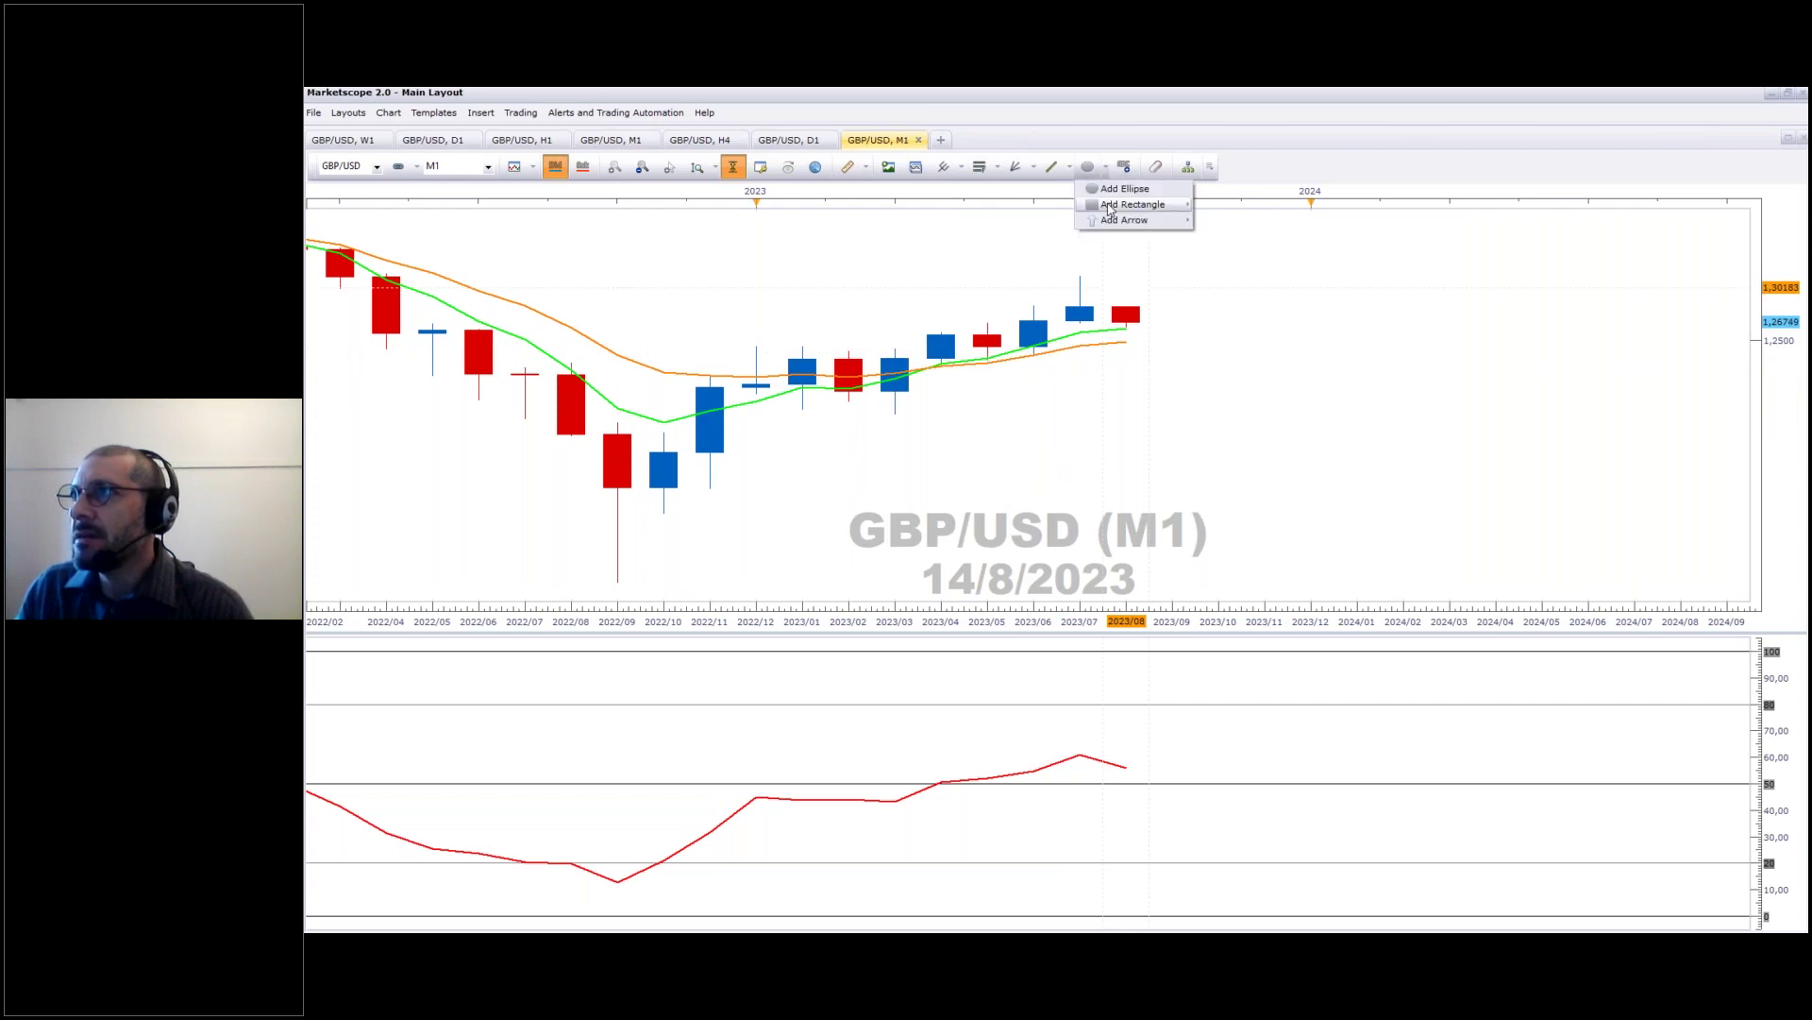
pyautogui.click(1123, 185)
pyautogui.moveTo(1079, 738); pyautogui.dragTo(1126, 779)
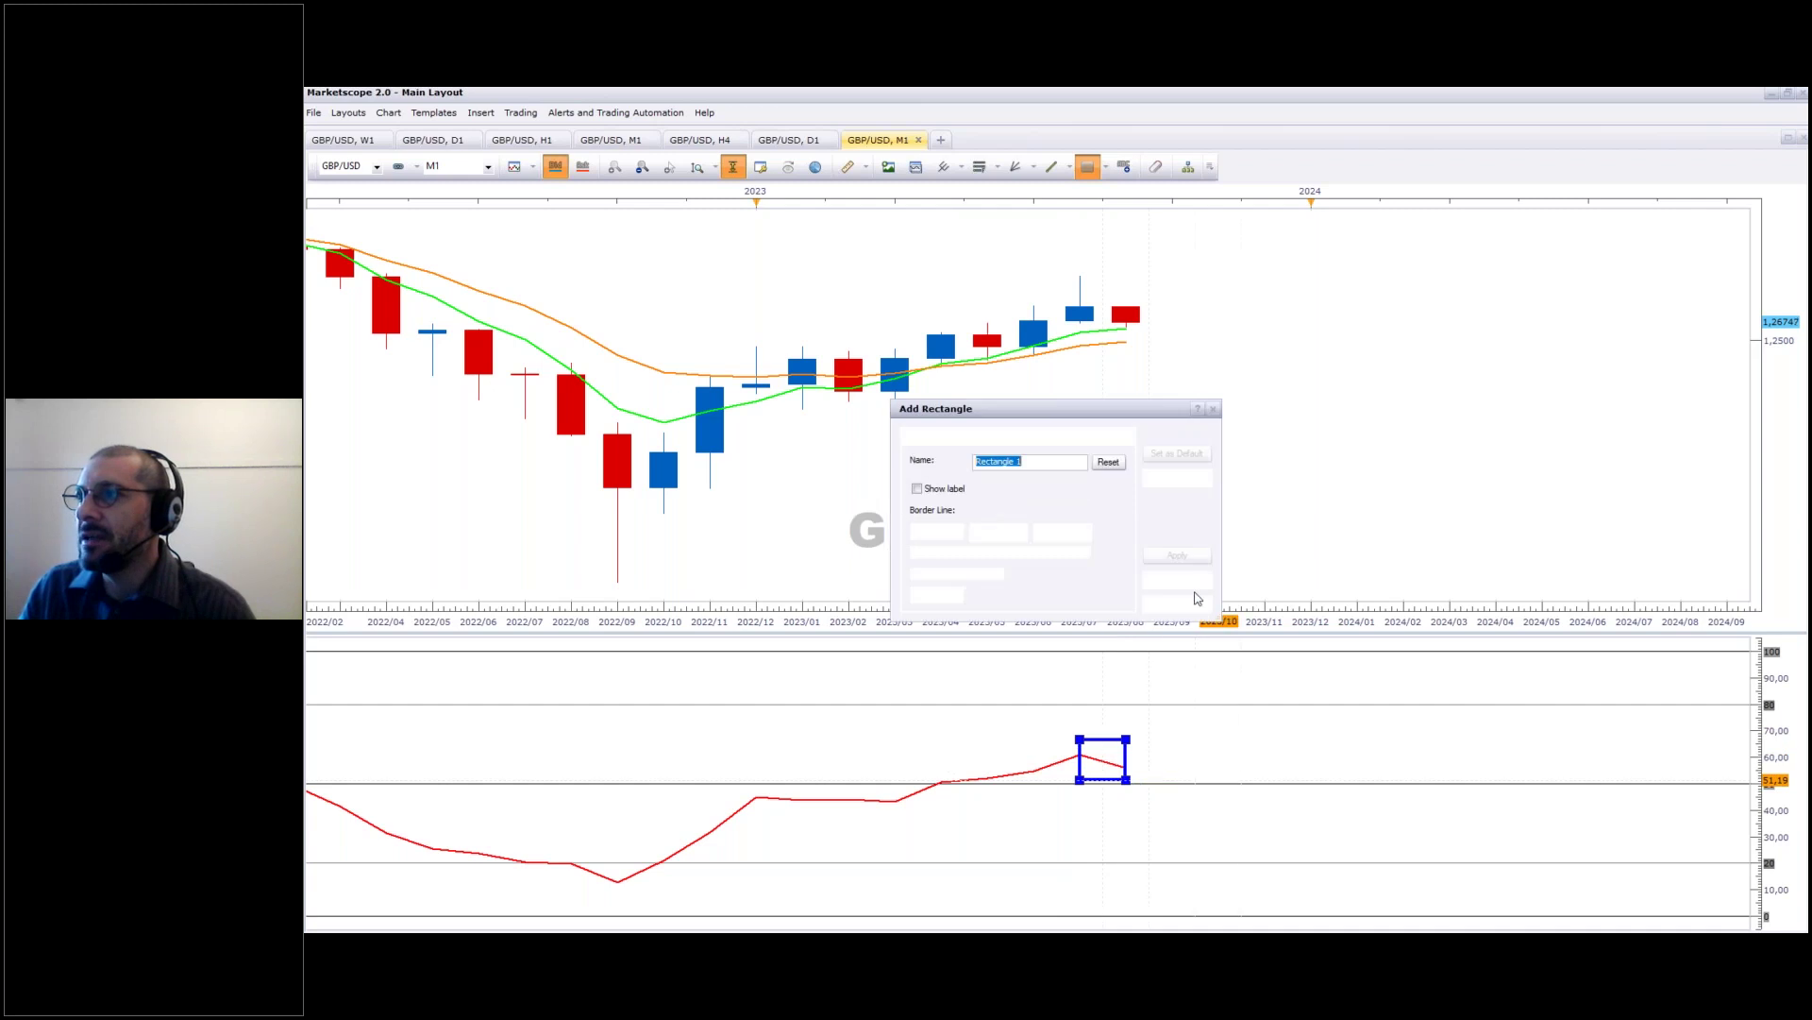
pyautogui.click(1176, 587)
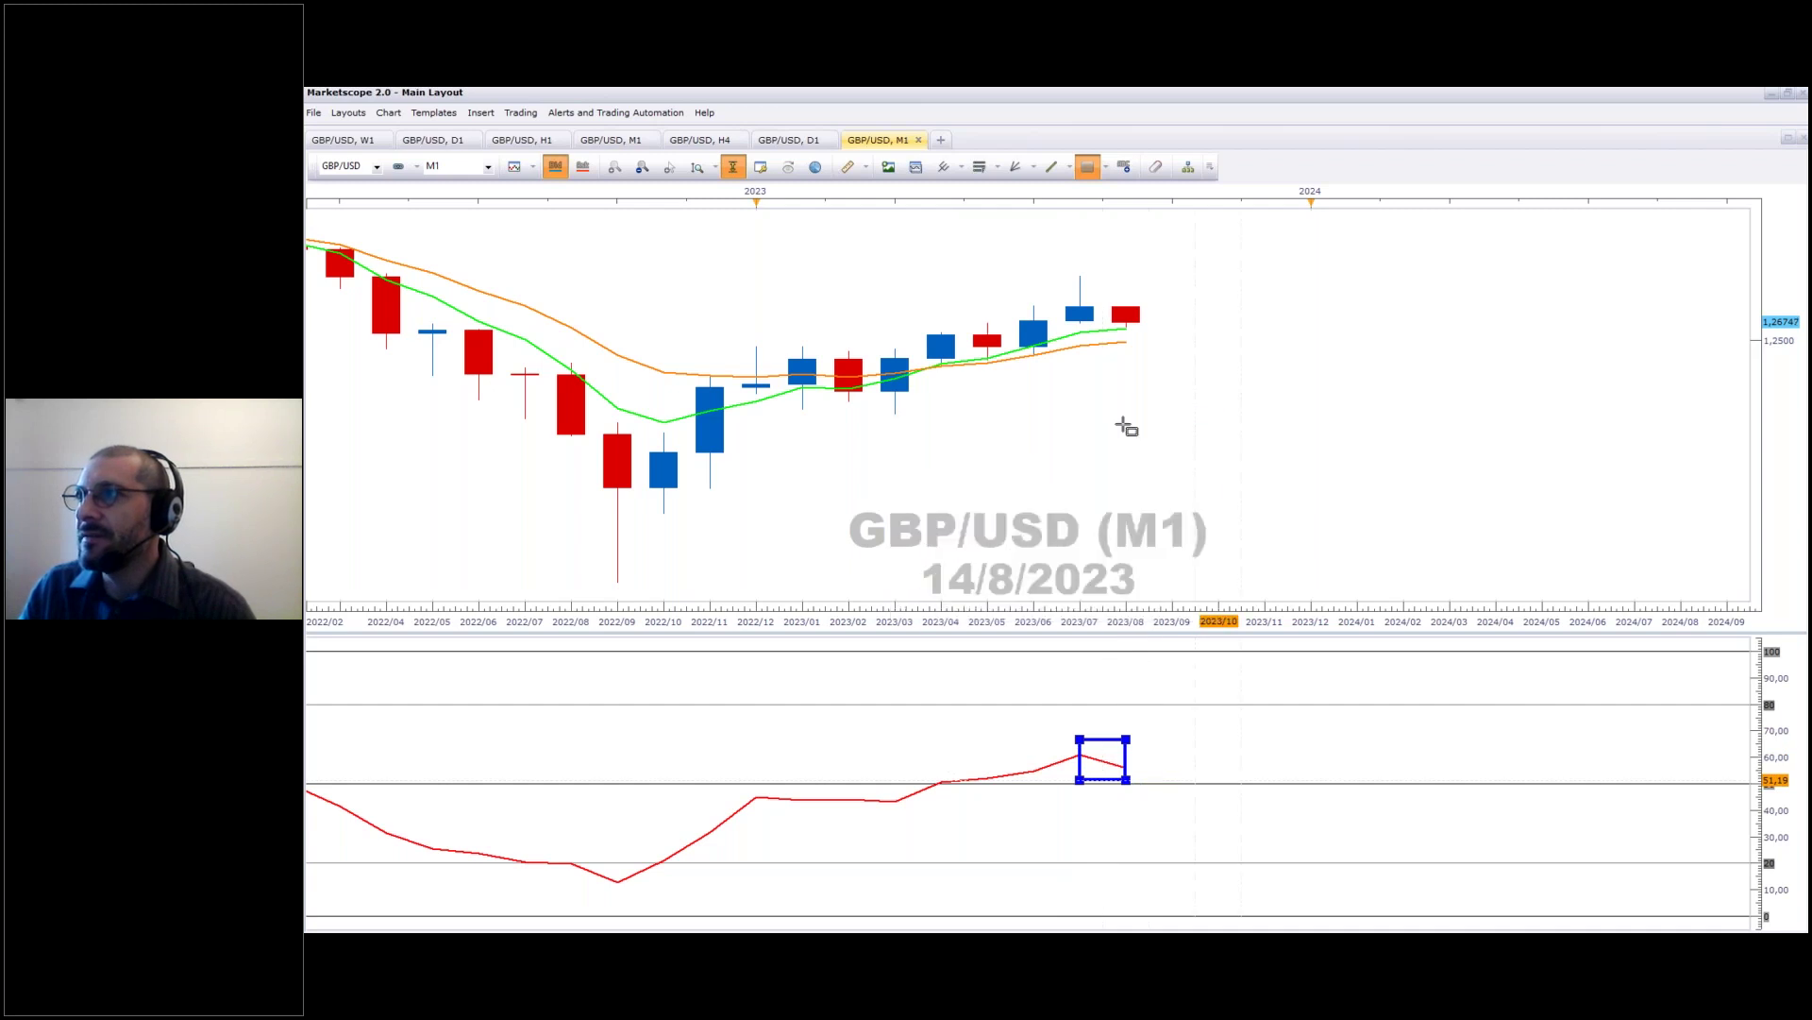
# Step: Add a down arrow above the July 2023 candle on the monthly GBP/USD chart and lower it to just above the wick
pyautogui.click(1106, 170)
pyautogui.moveTo(1142, 220)
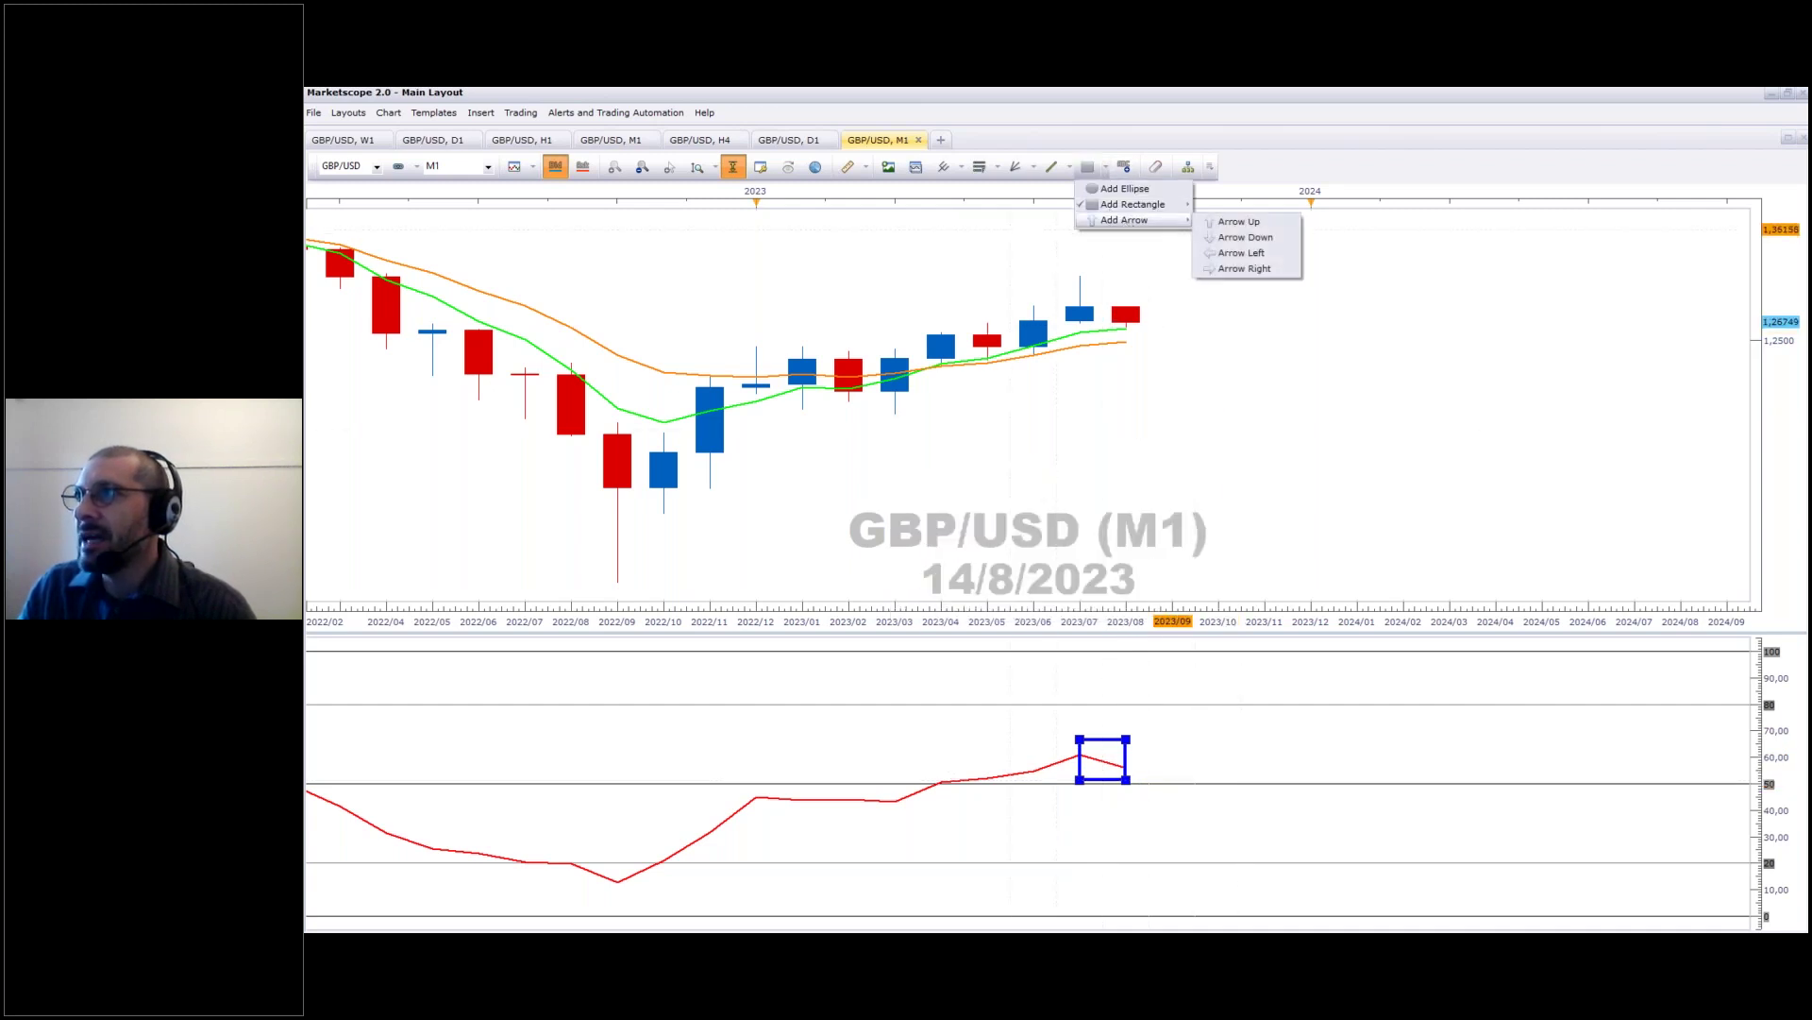
pyautogui.click(1218, 236)
pyautogui.click(1079, 227)
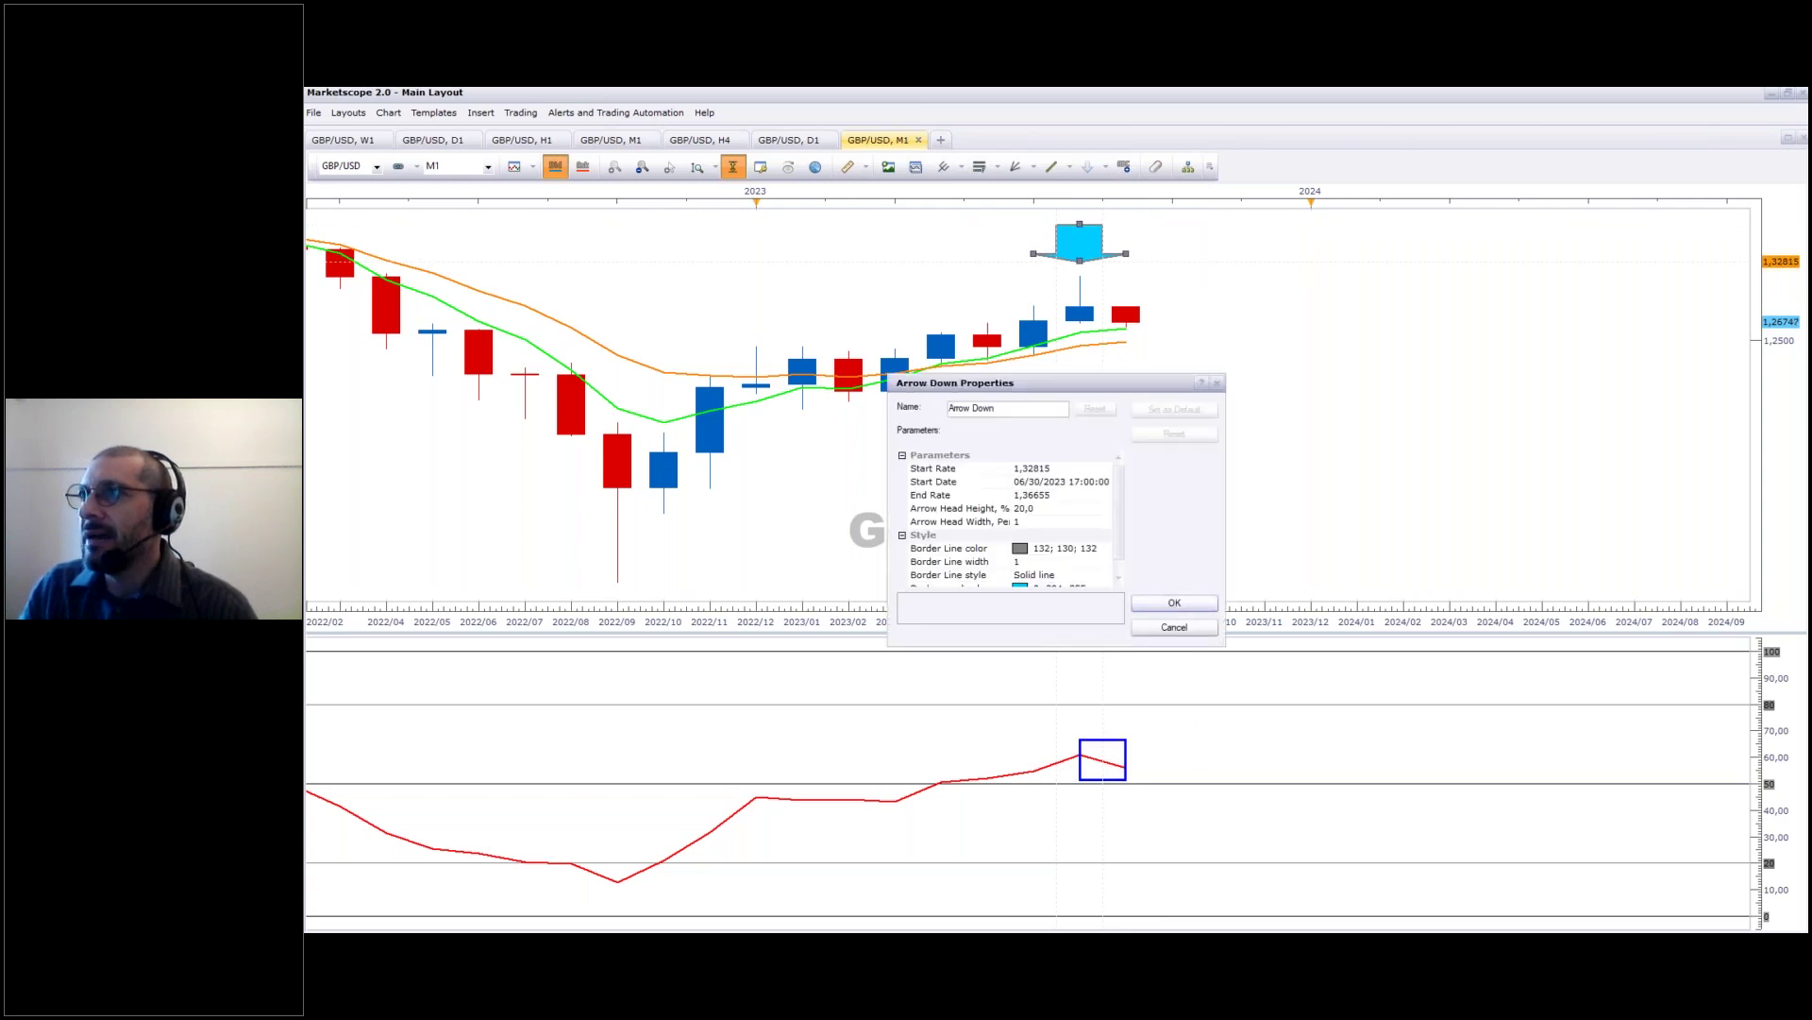
pyautogui.click(1171, 614)
pyautogui.click(1085, 396)
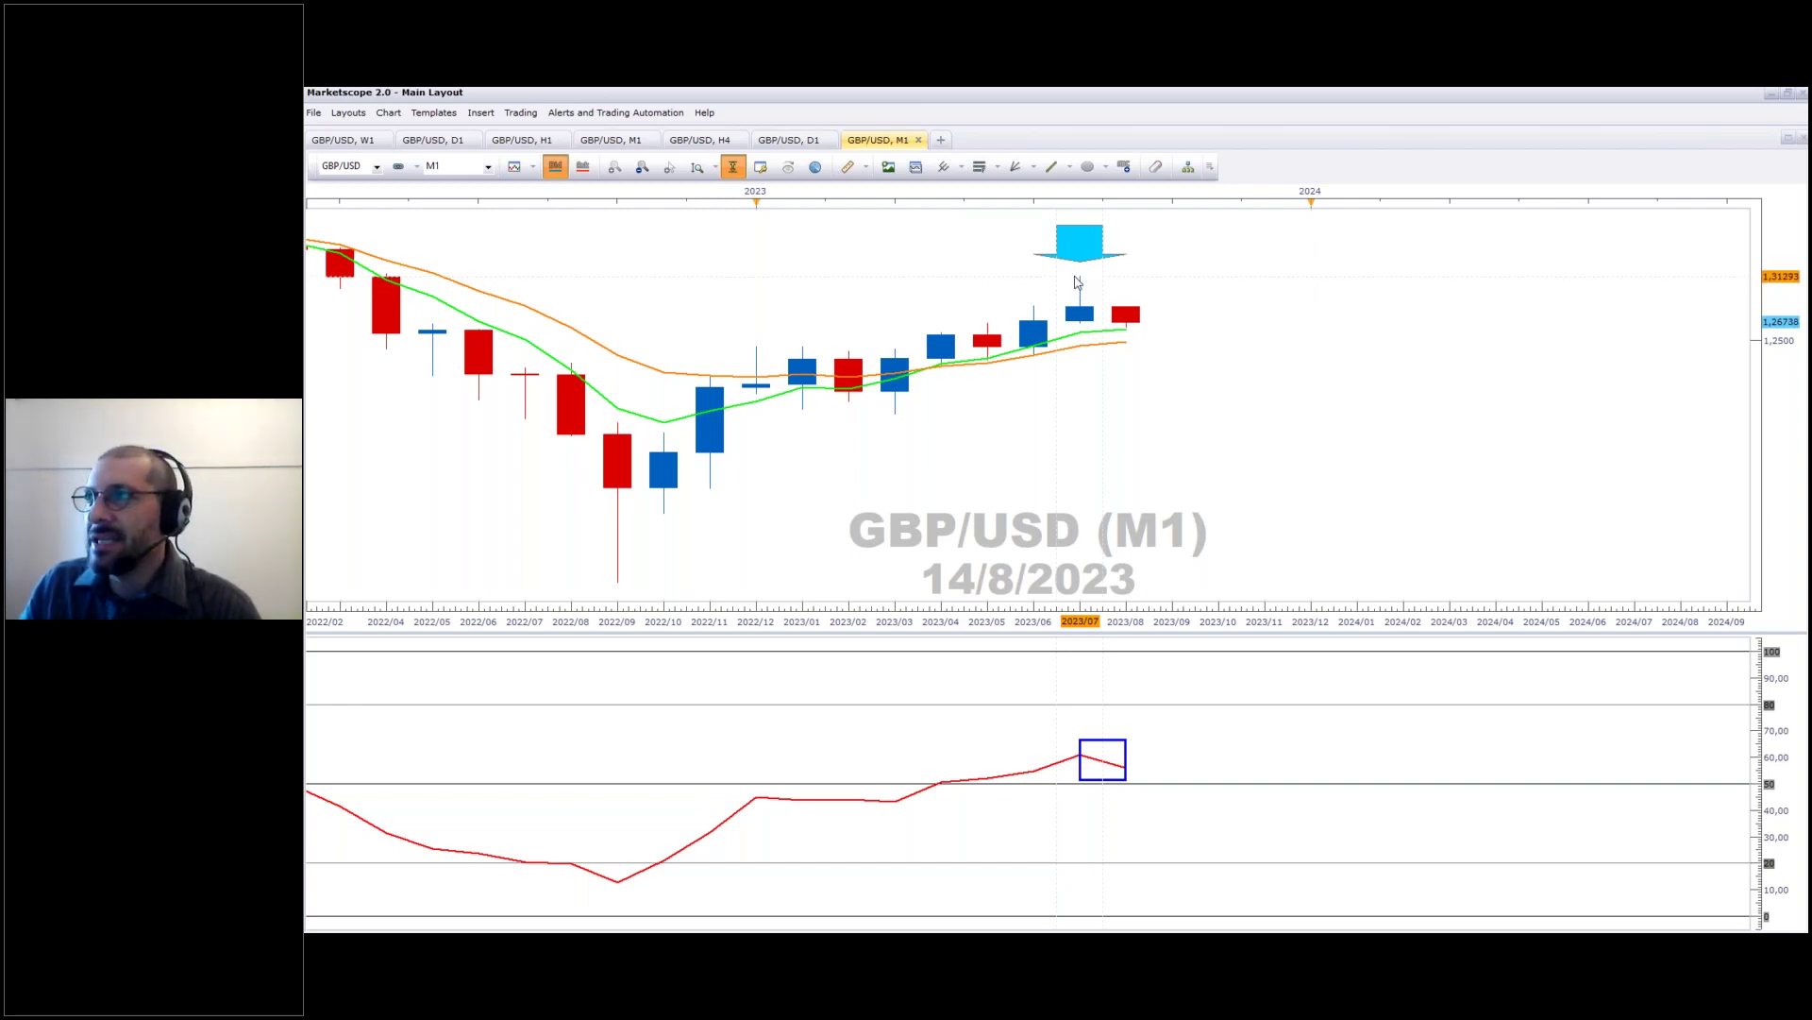
pyautogui.click(1118, 258)
pyautogui.moveTo(1120, 263)
pyautogui.mouseDown()
pyautogui.moveTo(1163, 300)
pyautogui.moveTo(1122, 257)
pyautogui.moveTo(1163, 300)
pyautogui.moveTo(1091, 260)
pyautogui.mouseUp()
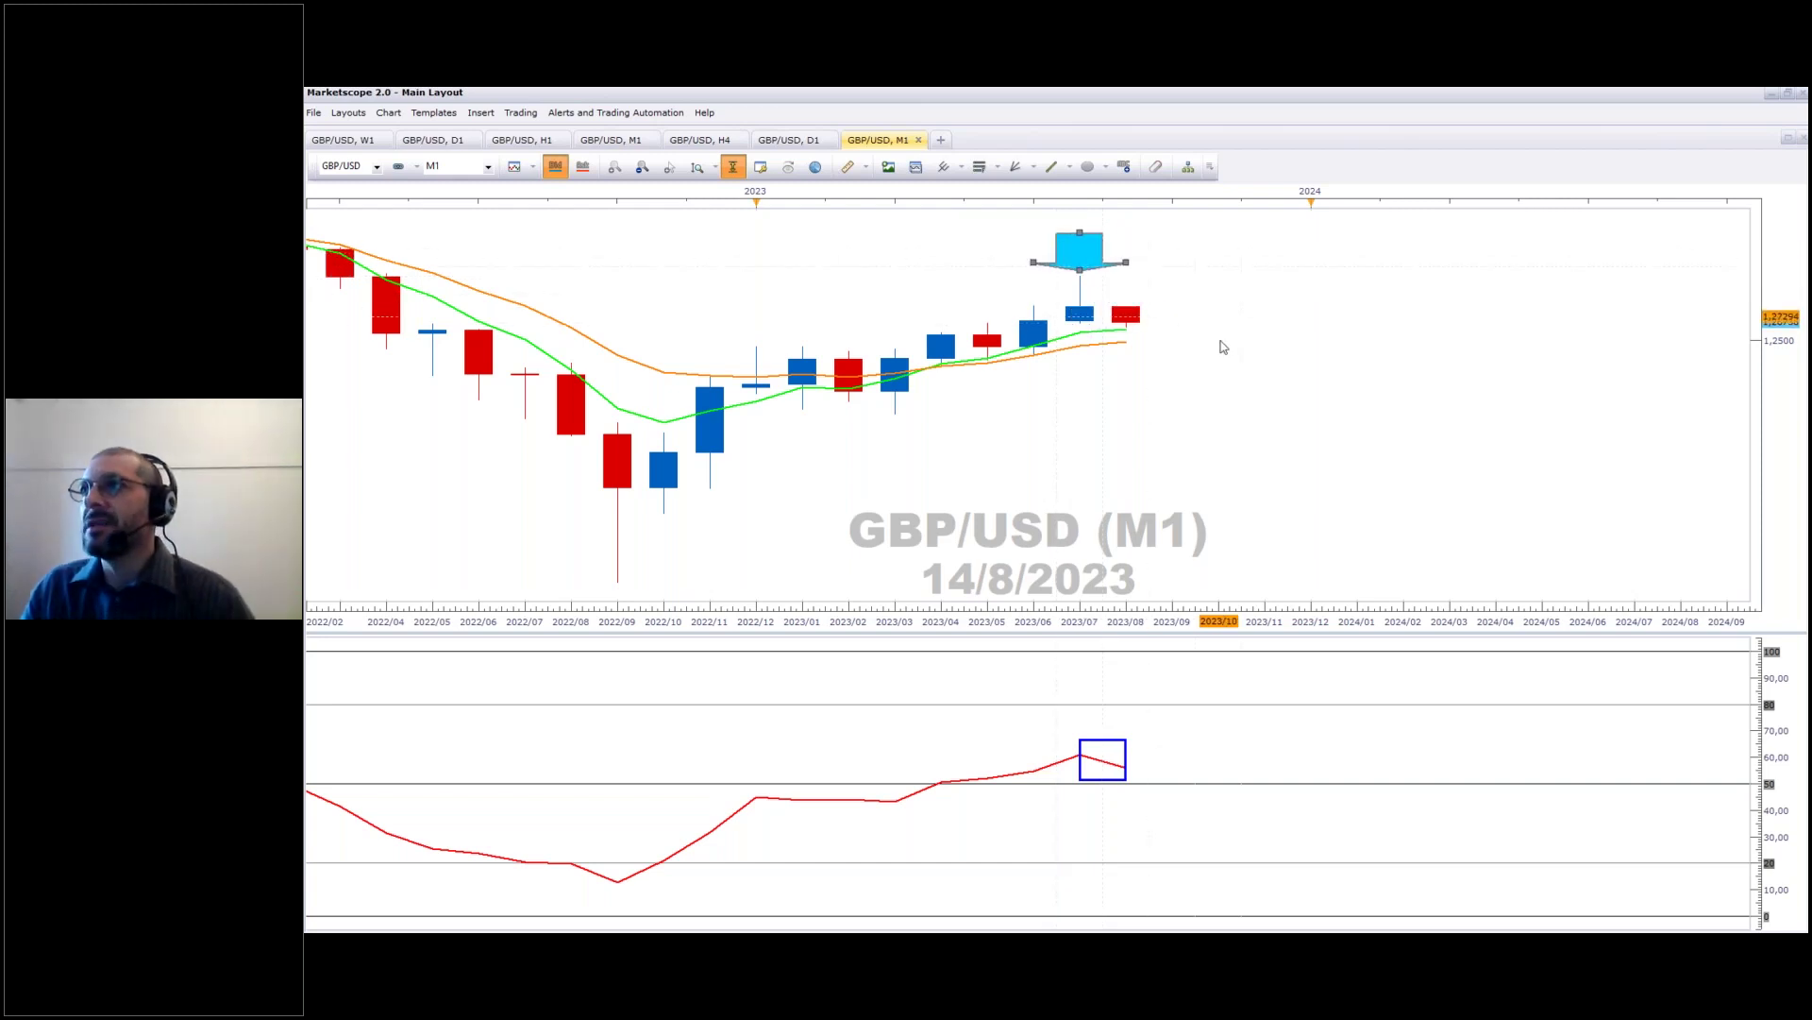
pyautogui.click(1130, 381)
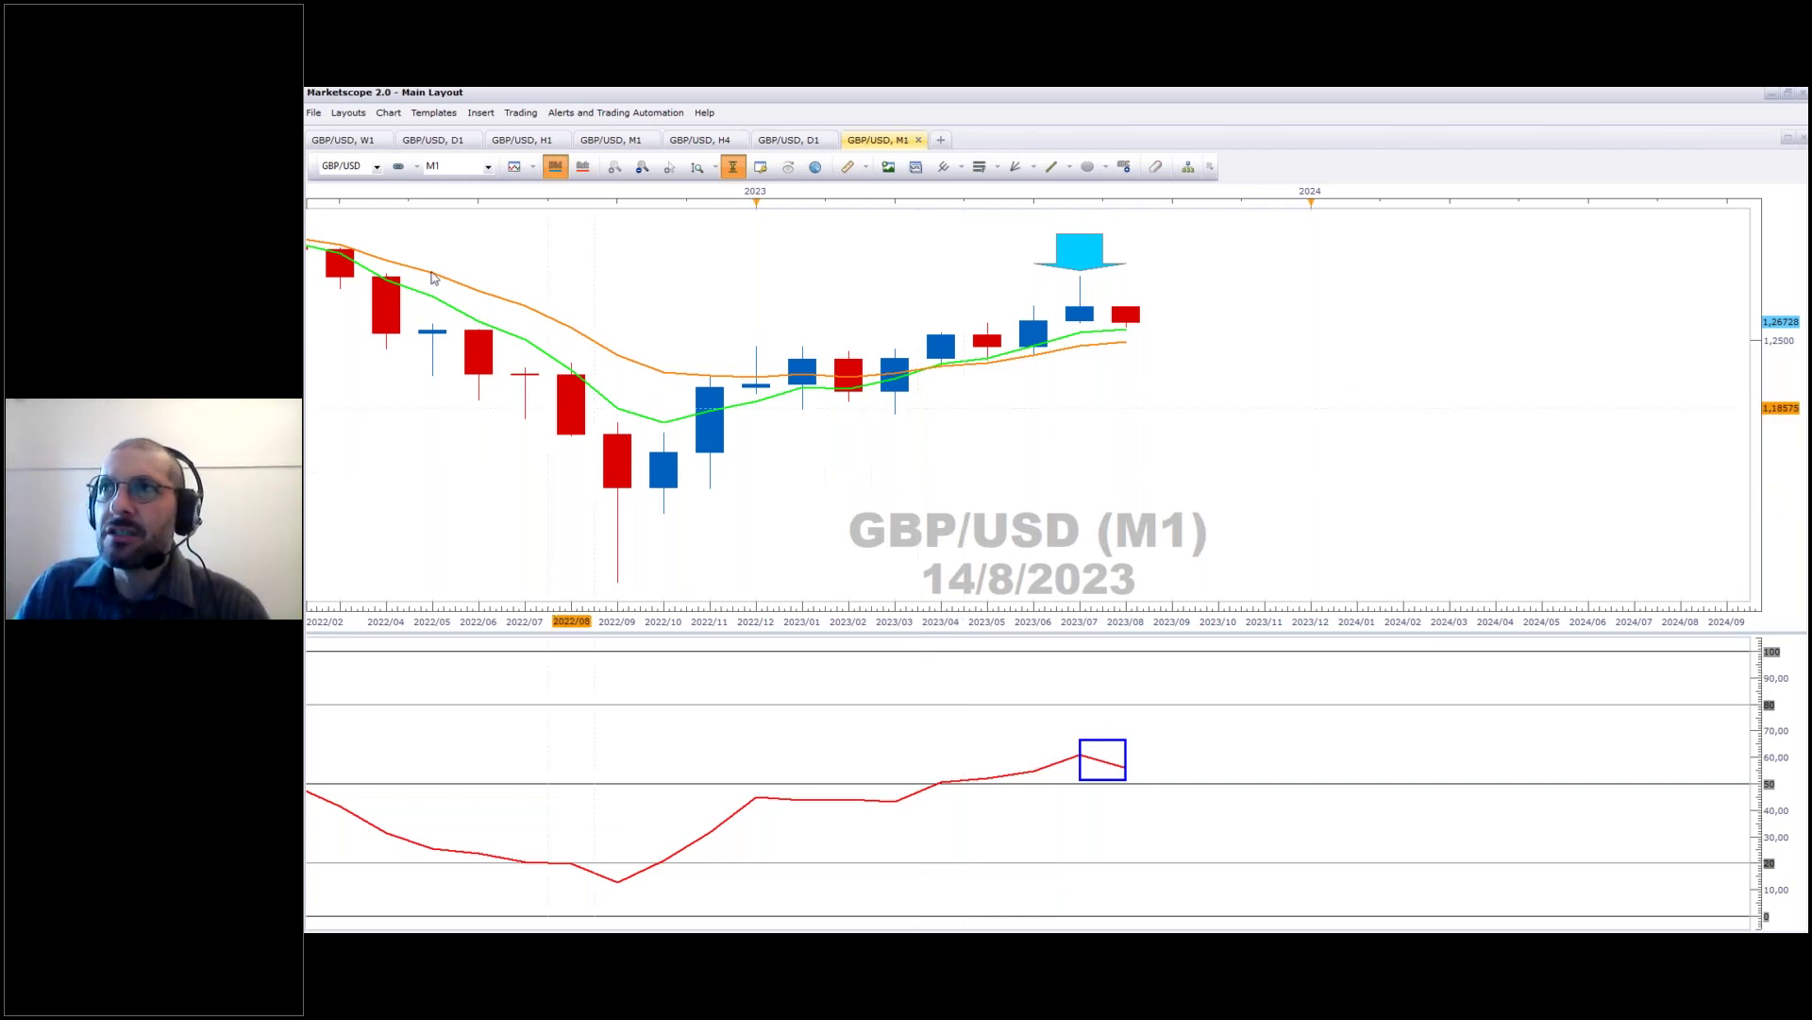
# Step: Switch the charts from GBP/USD to XAU/USD and bring up the weekly chart with free space after the latest candle
pyautogui.click(376, 168)
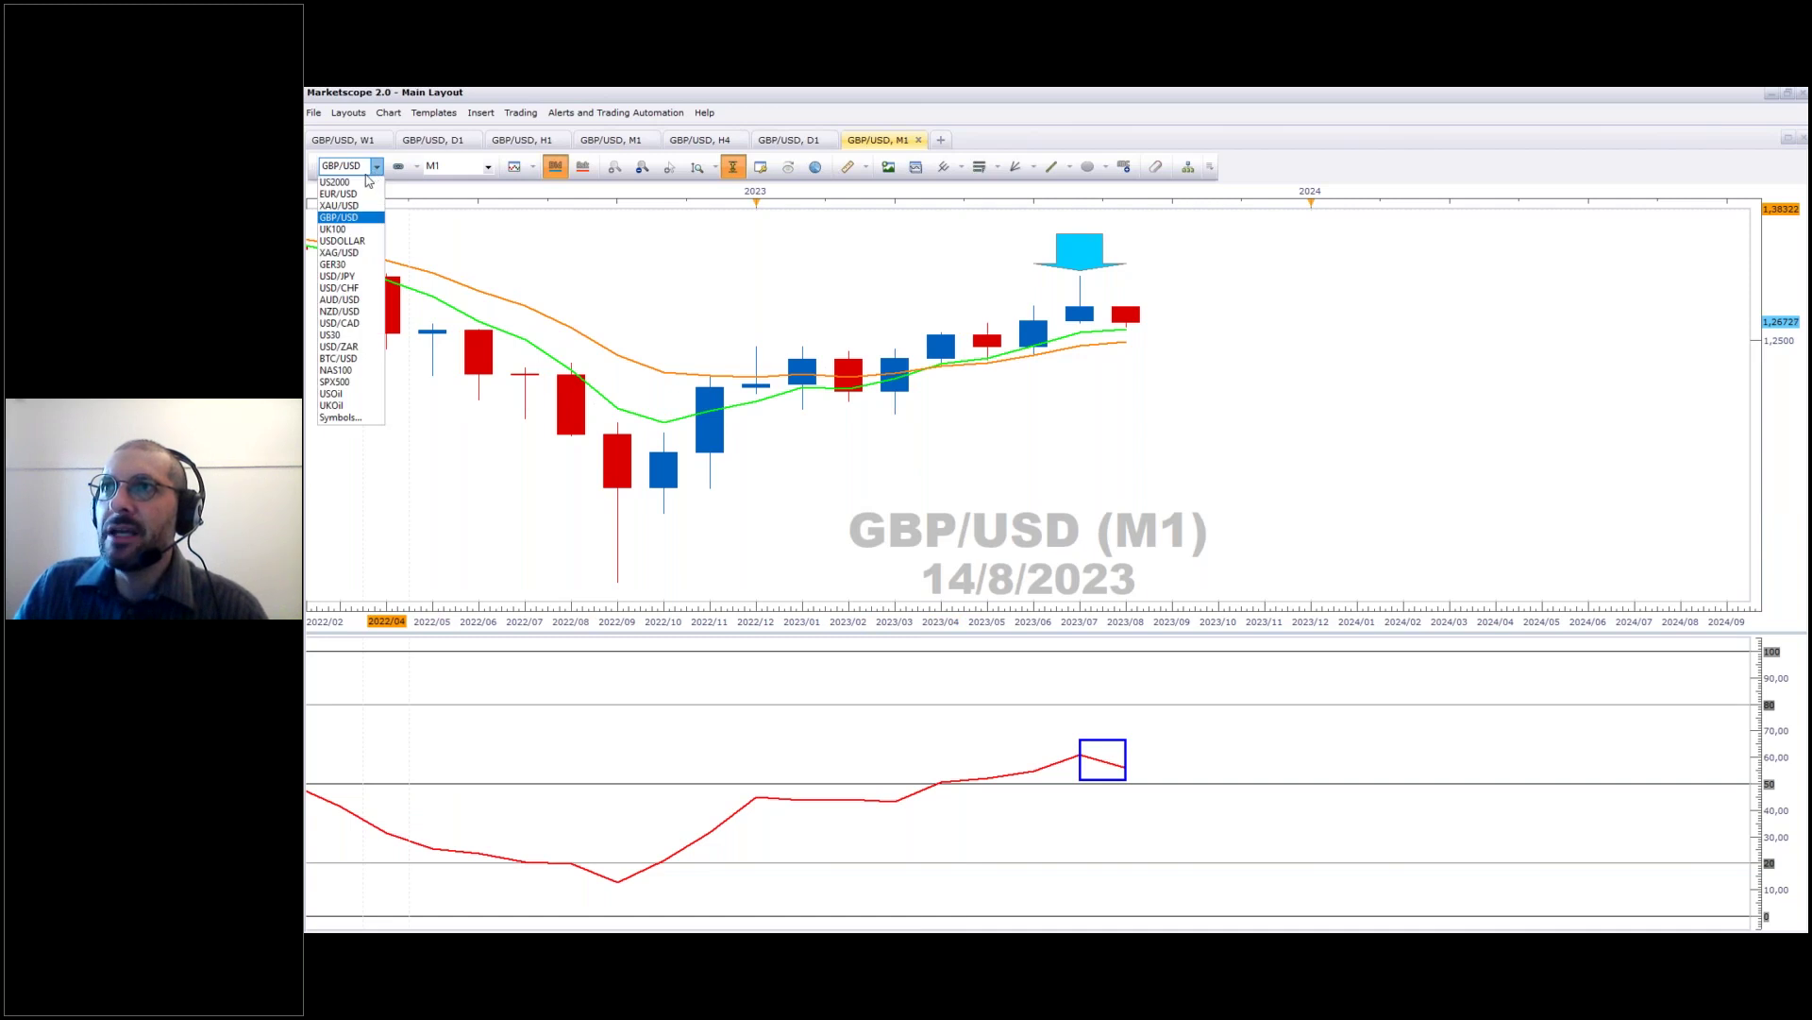
pyautogui.click(373, 218)
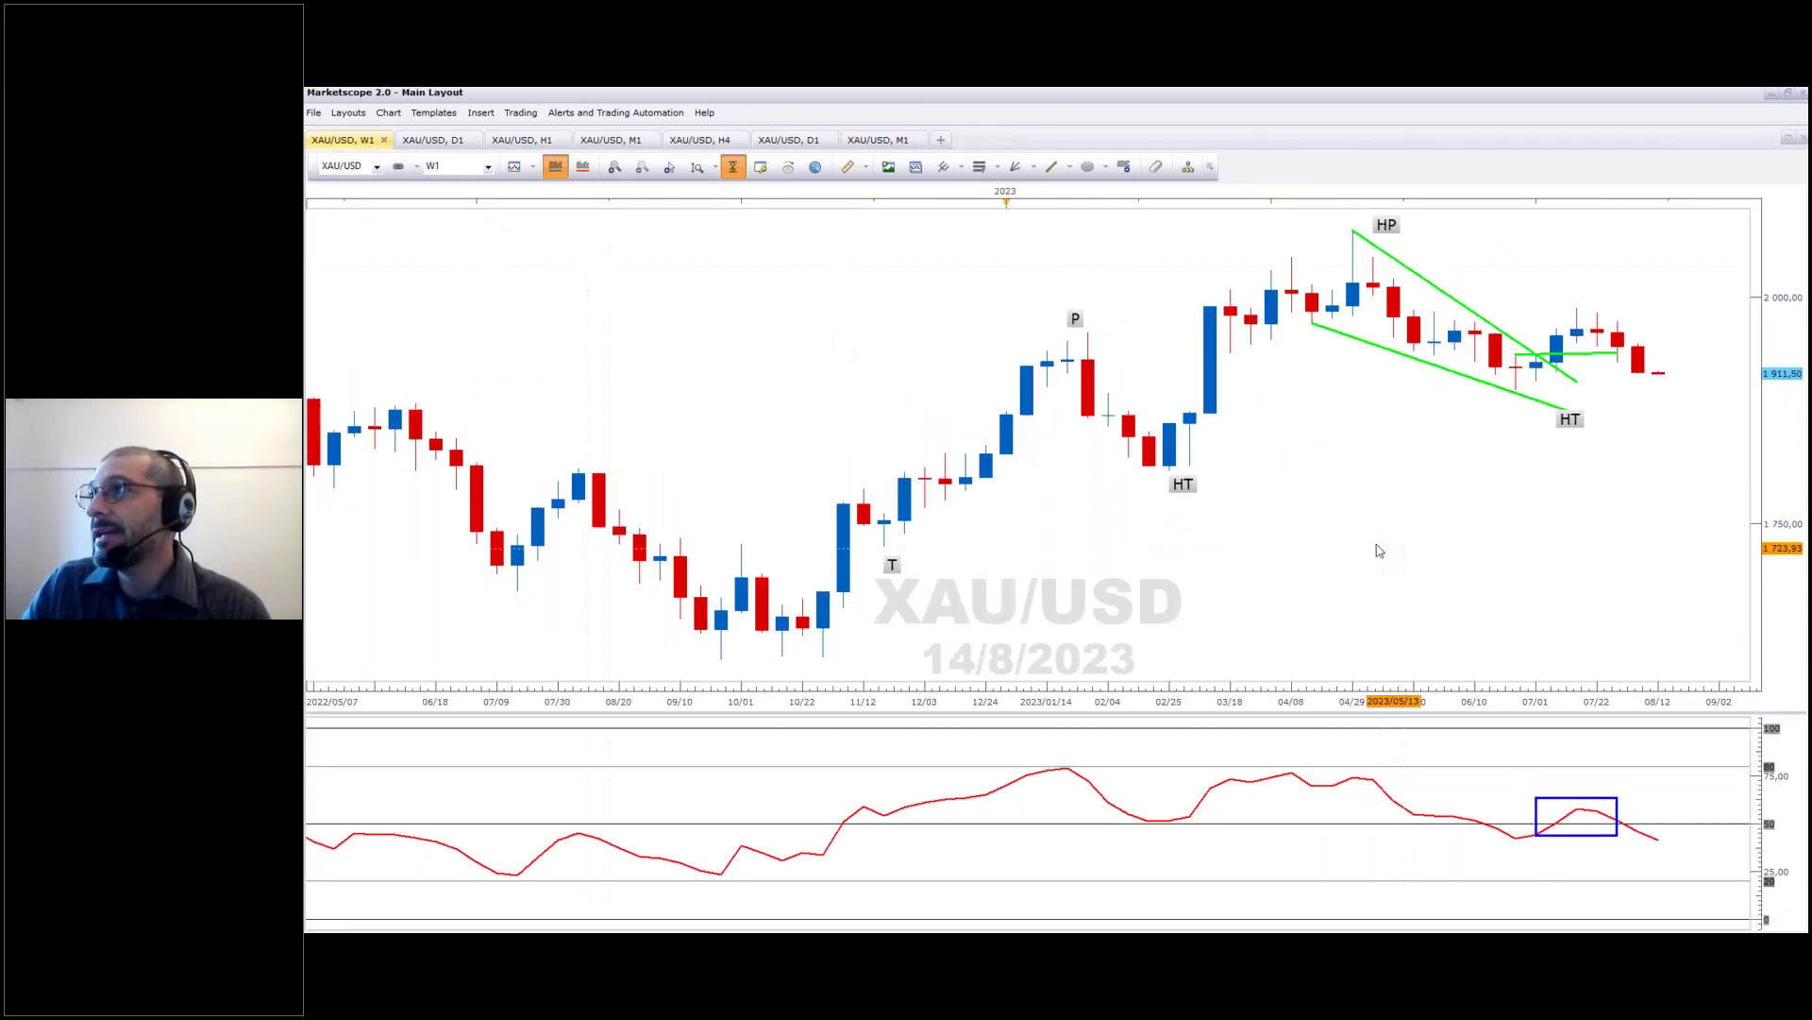
pyautogui.moveTo(1375, 546)
pyautogui.mouseDown()
pyautogui.moveTo(986, 470)
pyautogui.moveTo(816, 484)
pyautogui.mouseUp()
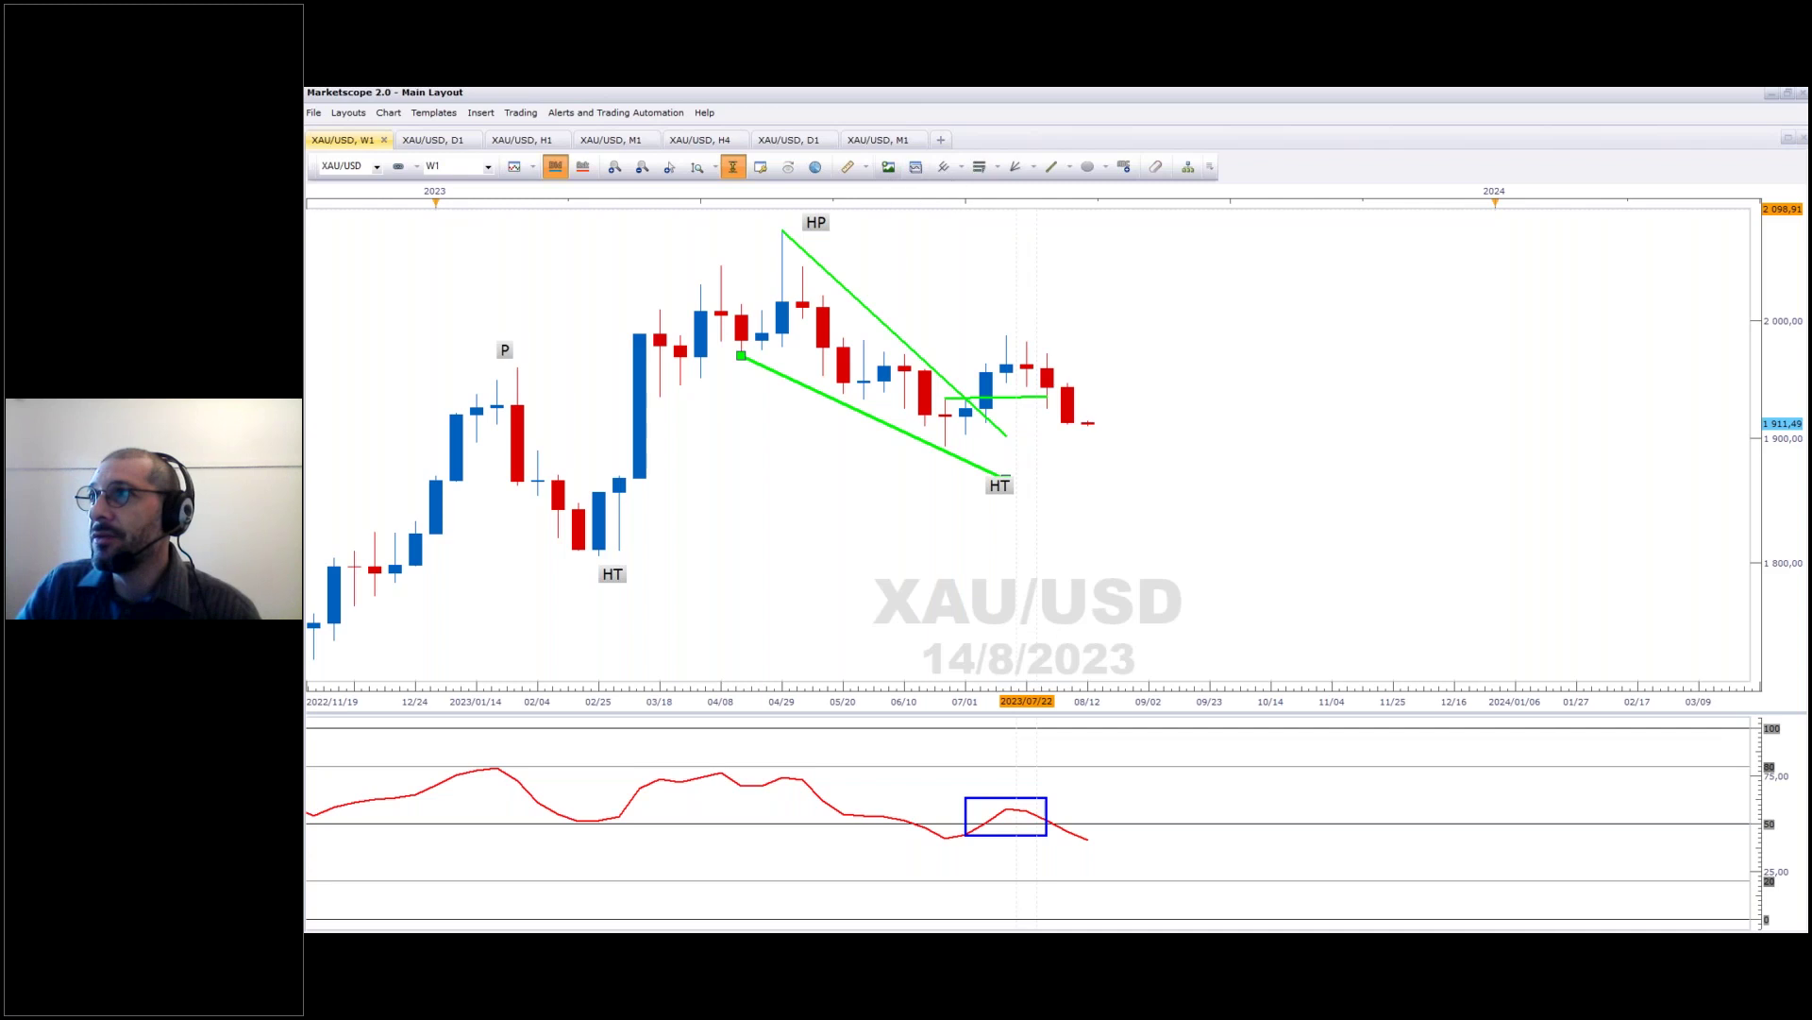
# Step: Remove all lines and text labels from the weekly XAU/USD chart, along with the rectangle on its RSI
pyautogui.click(1187, 172)
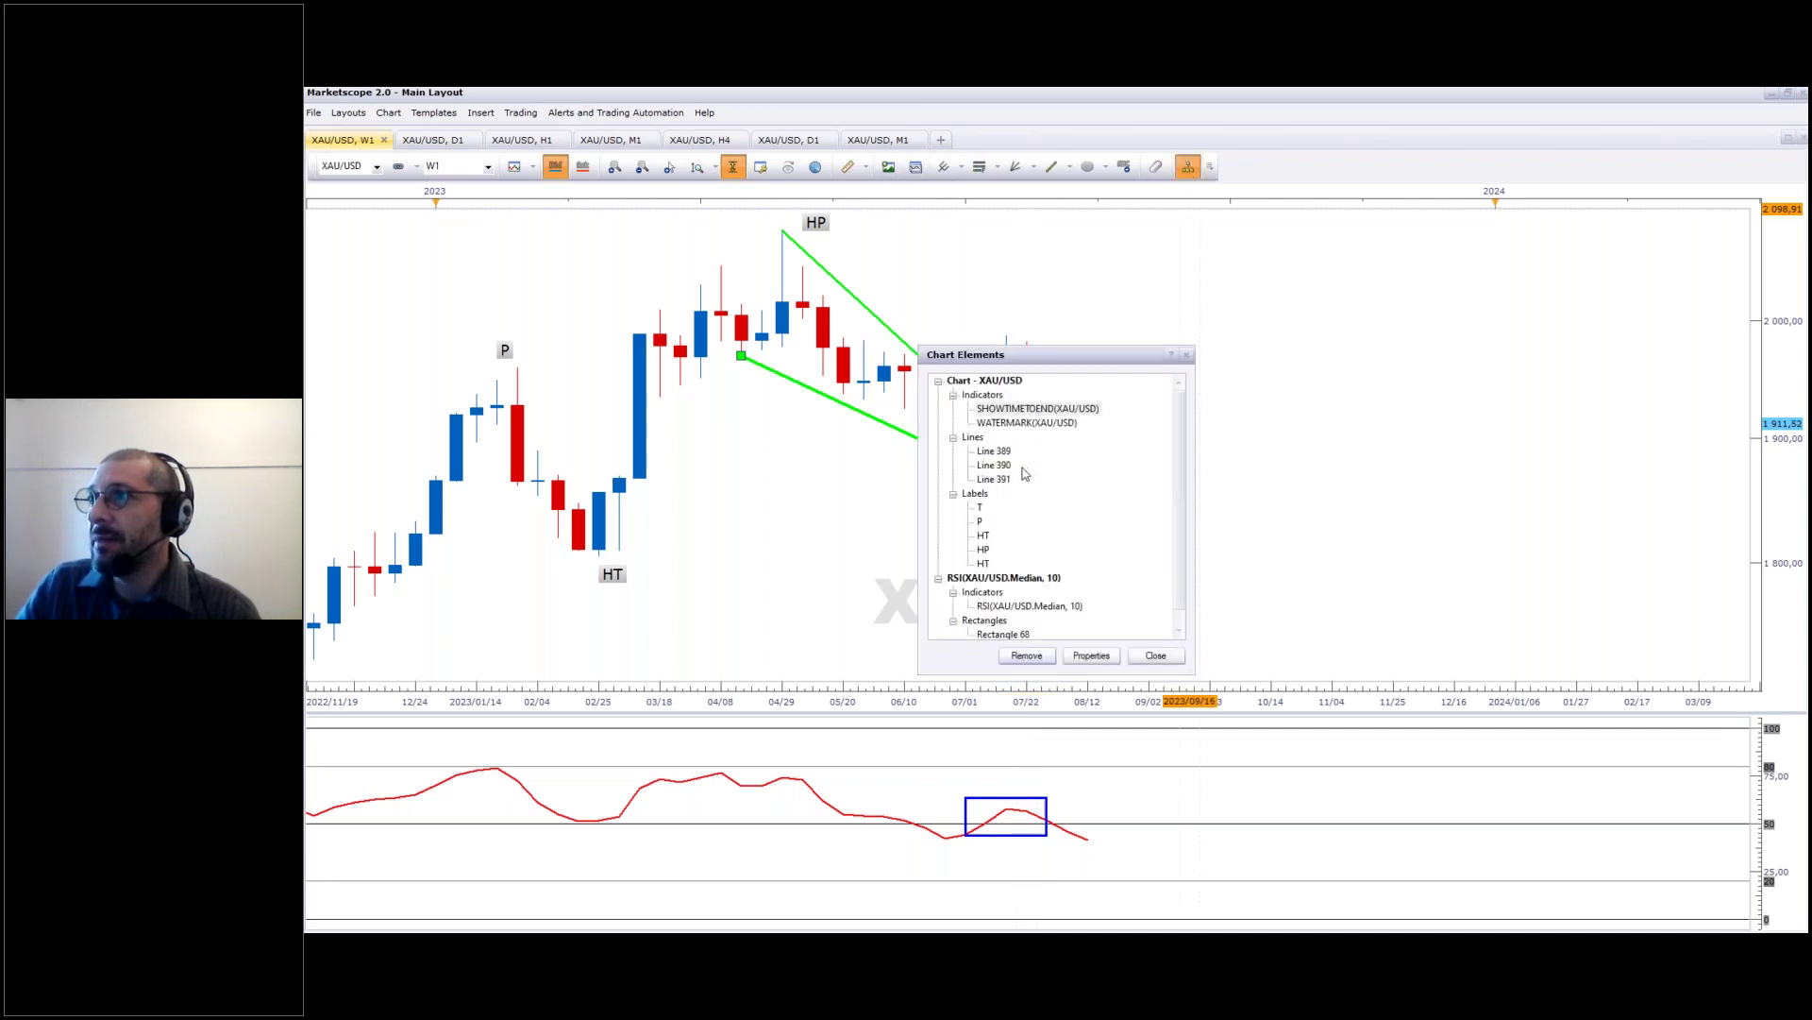
pyautogui.click(993, 451)
pyautogui.click(1016, 657)
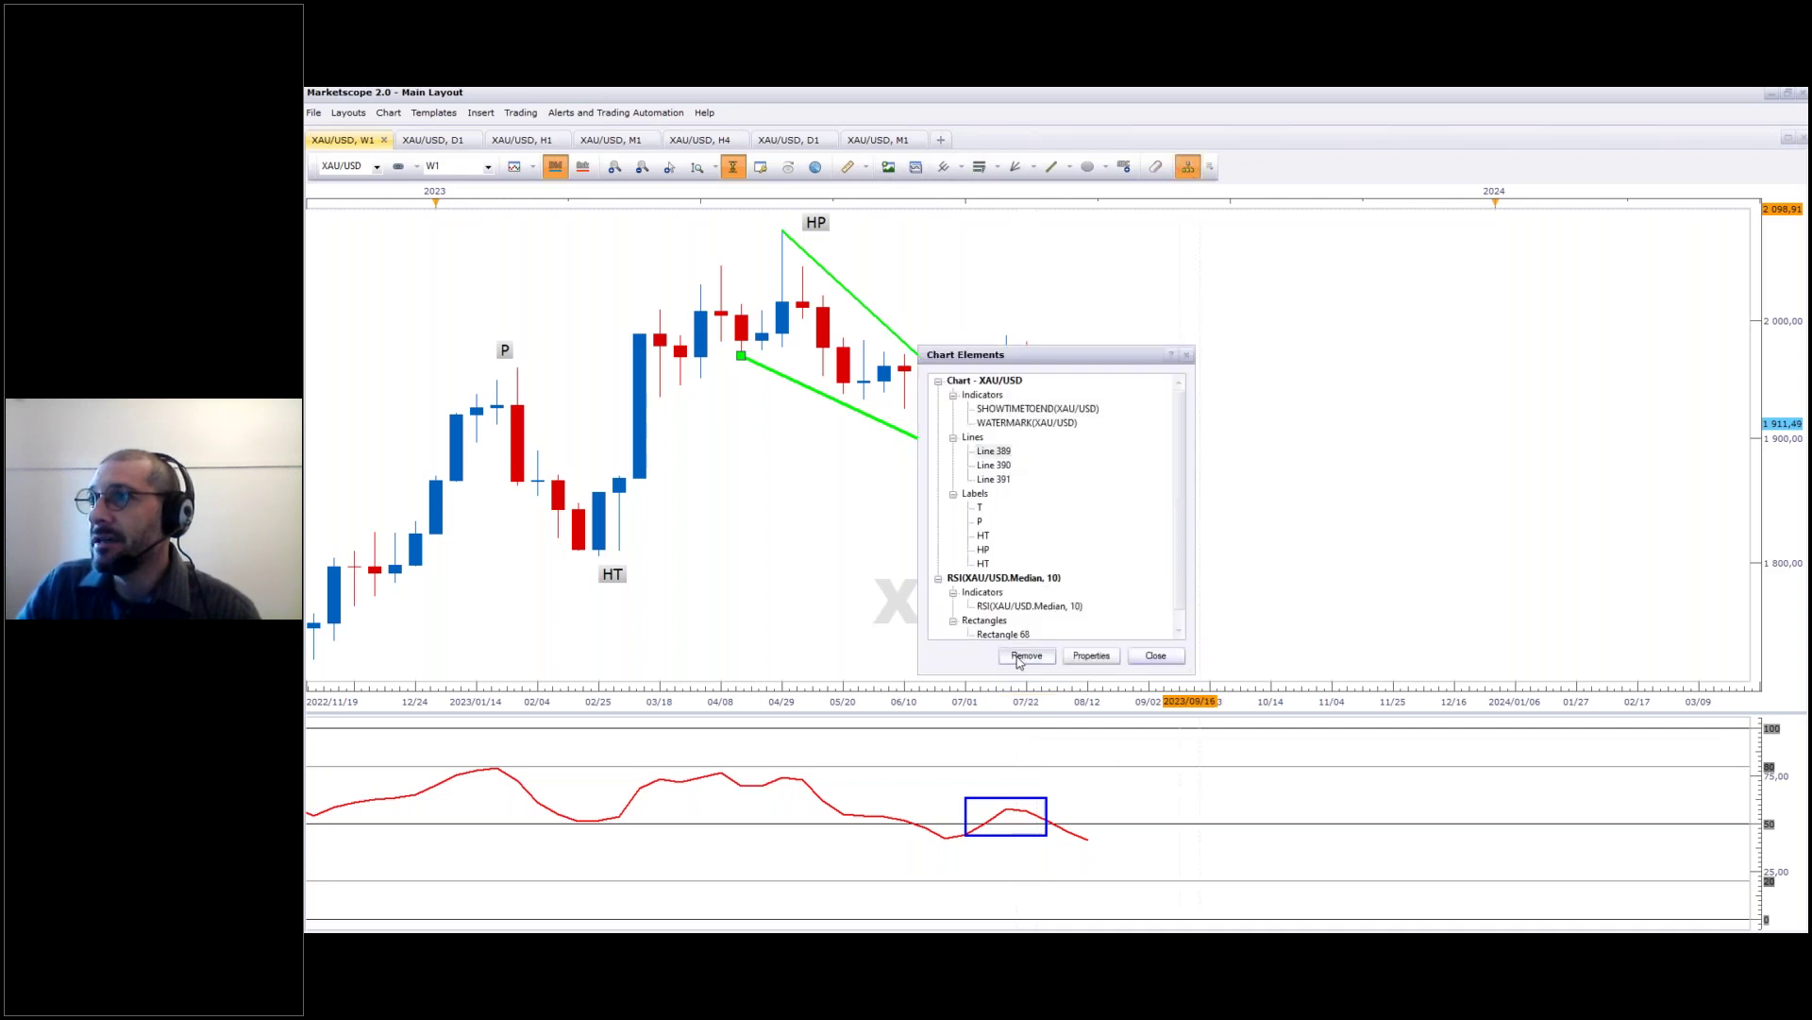
pyautogui.click(1016, 657)
pyautogui.click(1016, 657)
pyautogui.click(1016, 657)
pyautogui.click(1014, 657)
pyautogui.click(1012, 657)
pyautogui.click(1012, 657)
pyautogui.click(1012, 657)
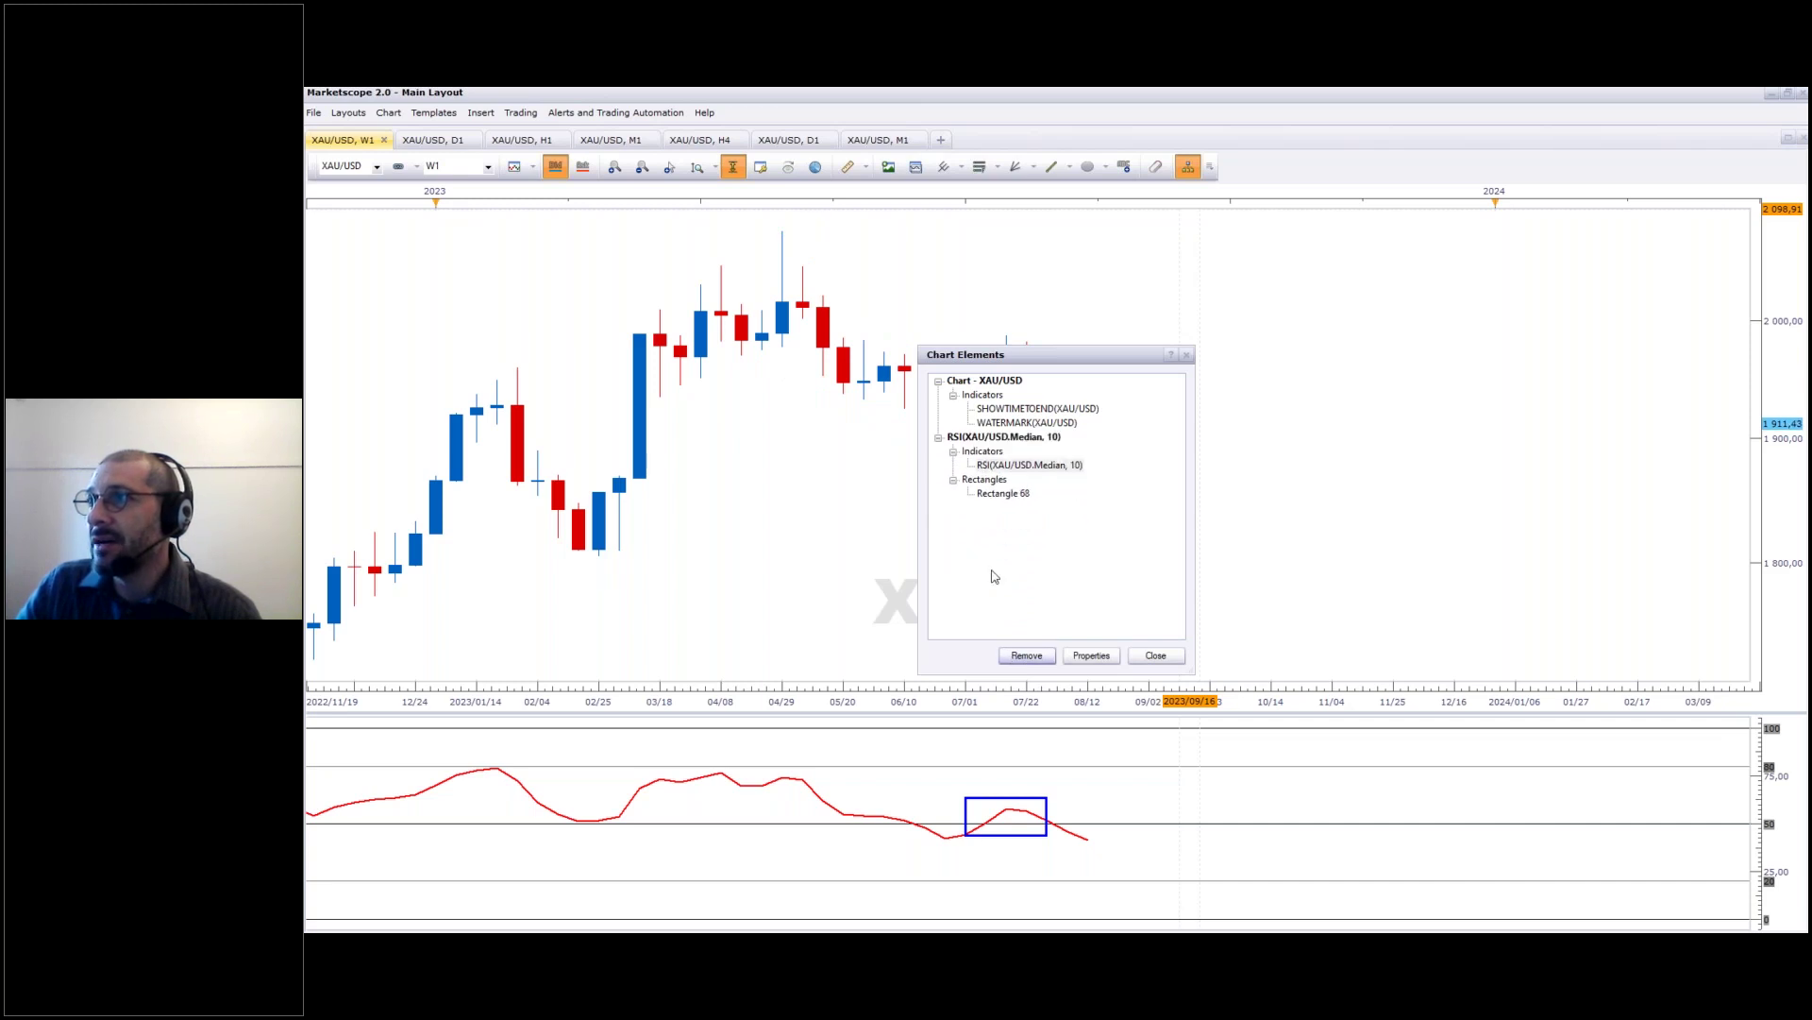
pyautogui.click(996, 495)
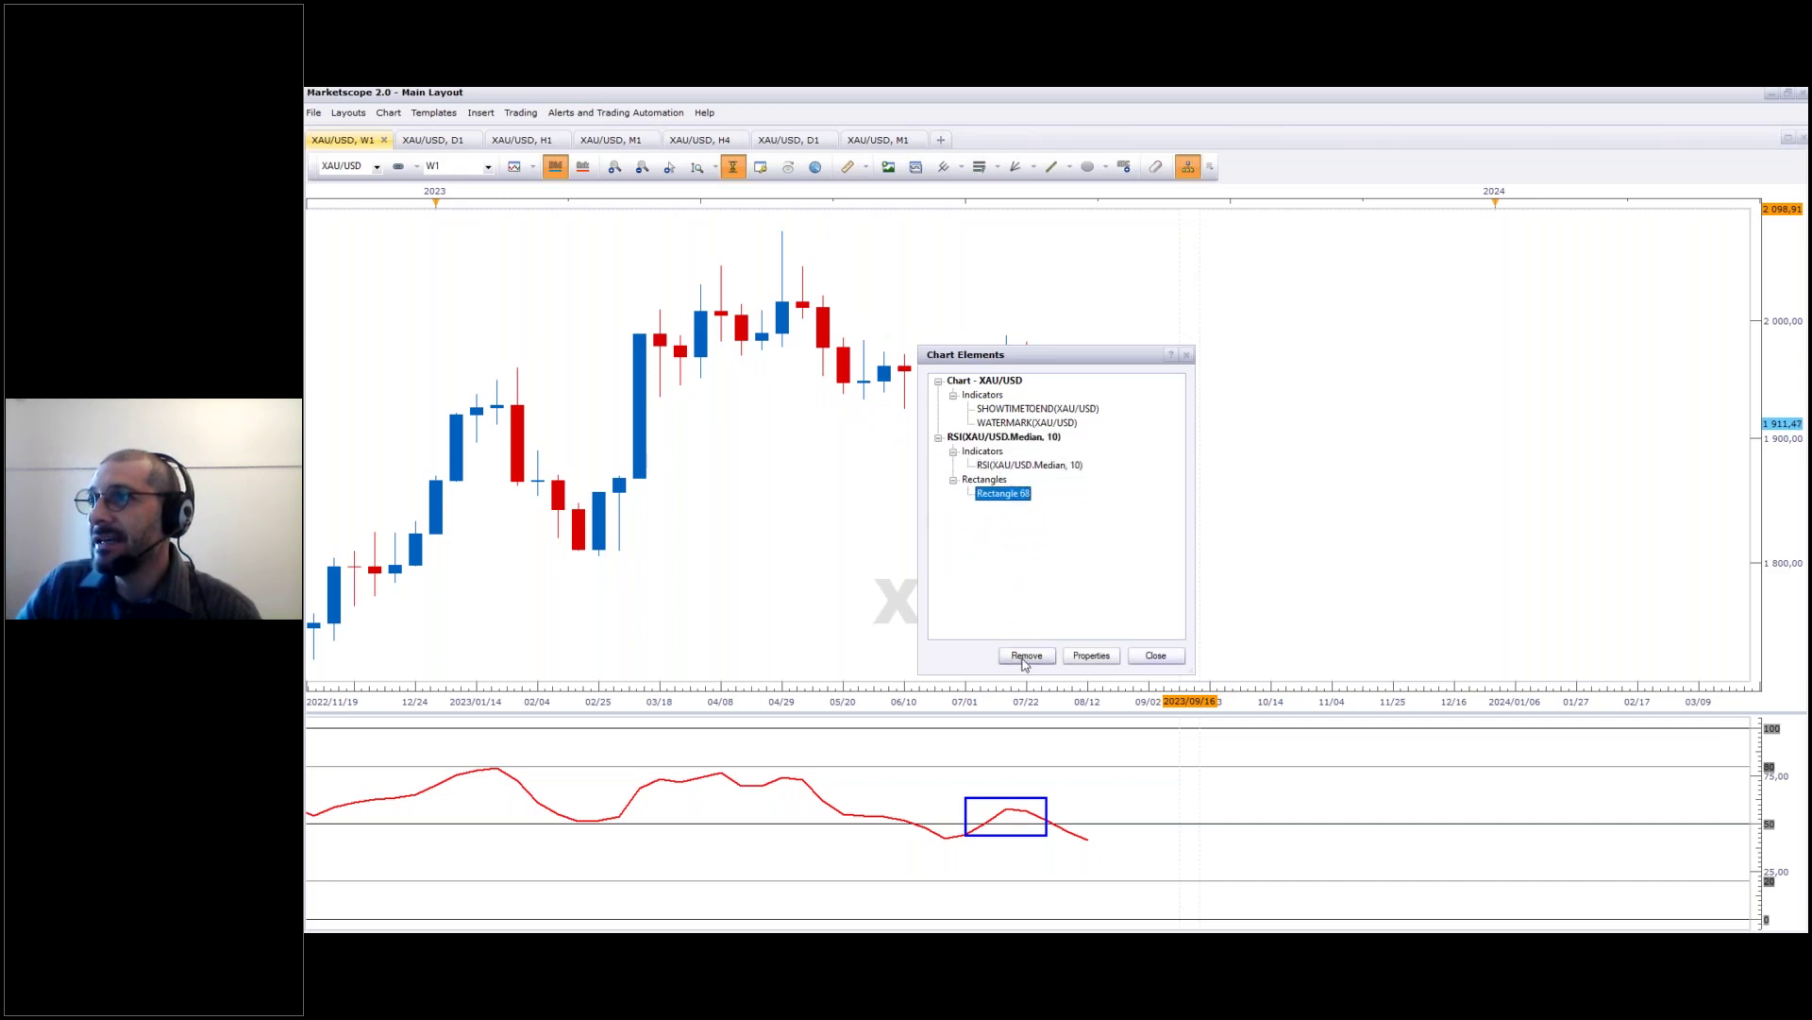
pyautogui.click(1027, 659)
pyautogui.click(1156, 656)
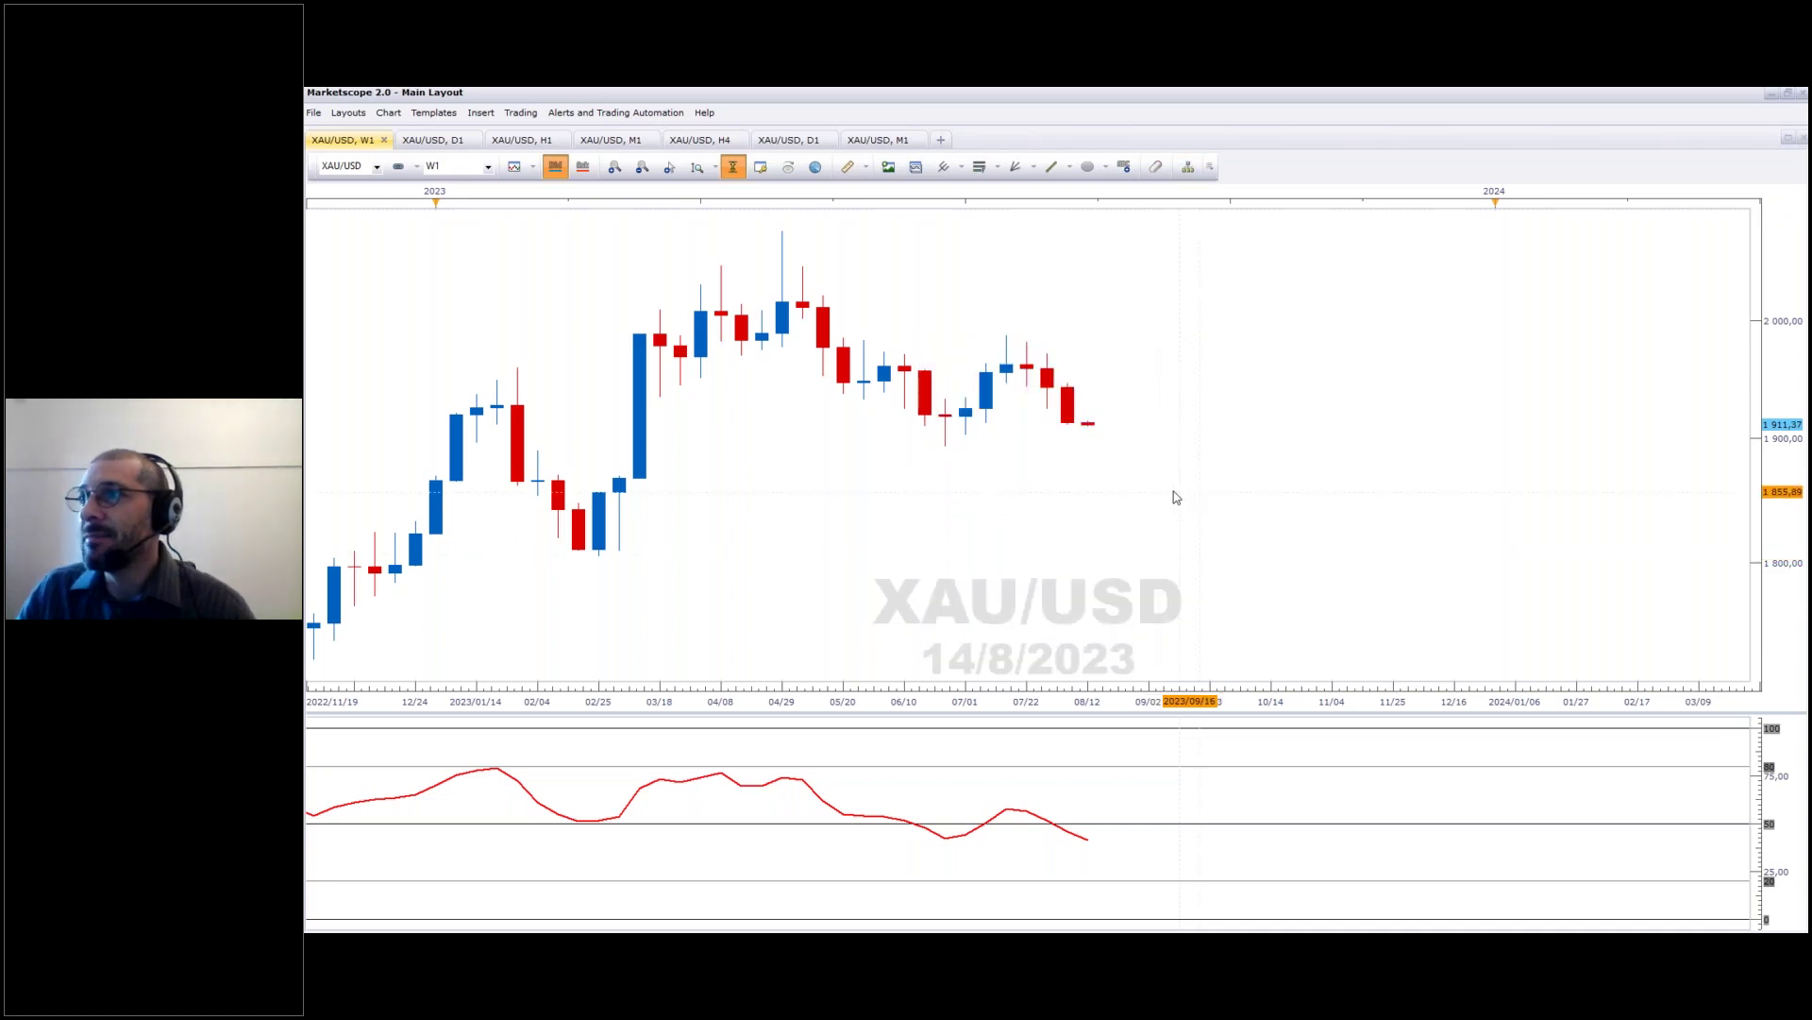
# Step: Add labels P above the late April 2023 high, T below the late June low and LP above the mid-July high
pyautogui.click(1123, 167)
pyautogui.click(784, 225)
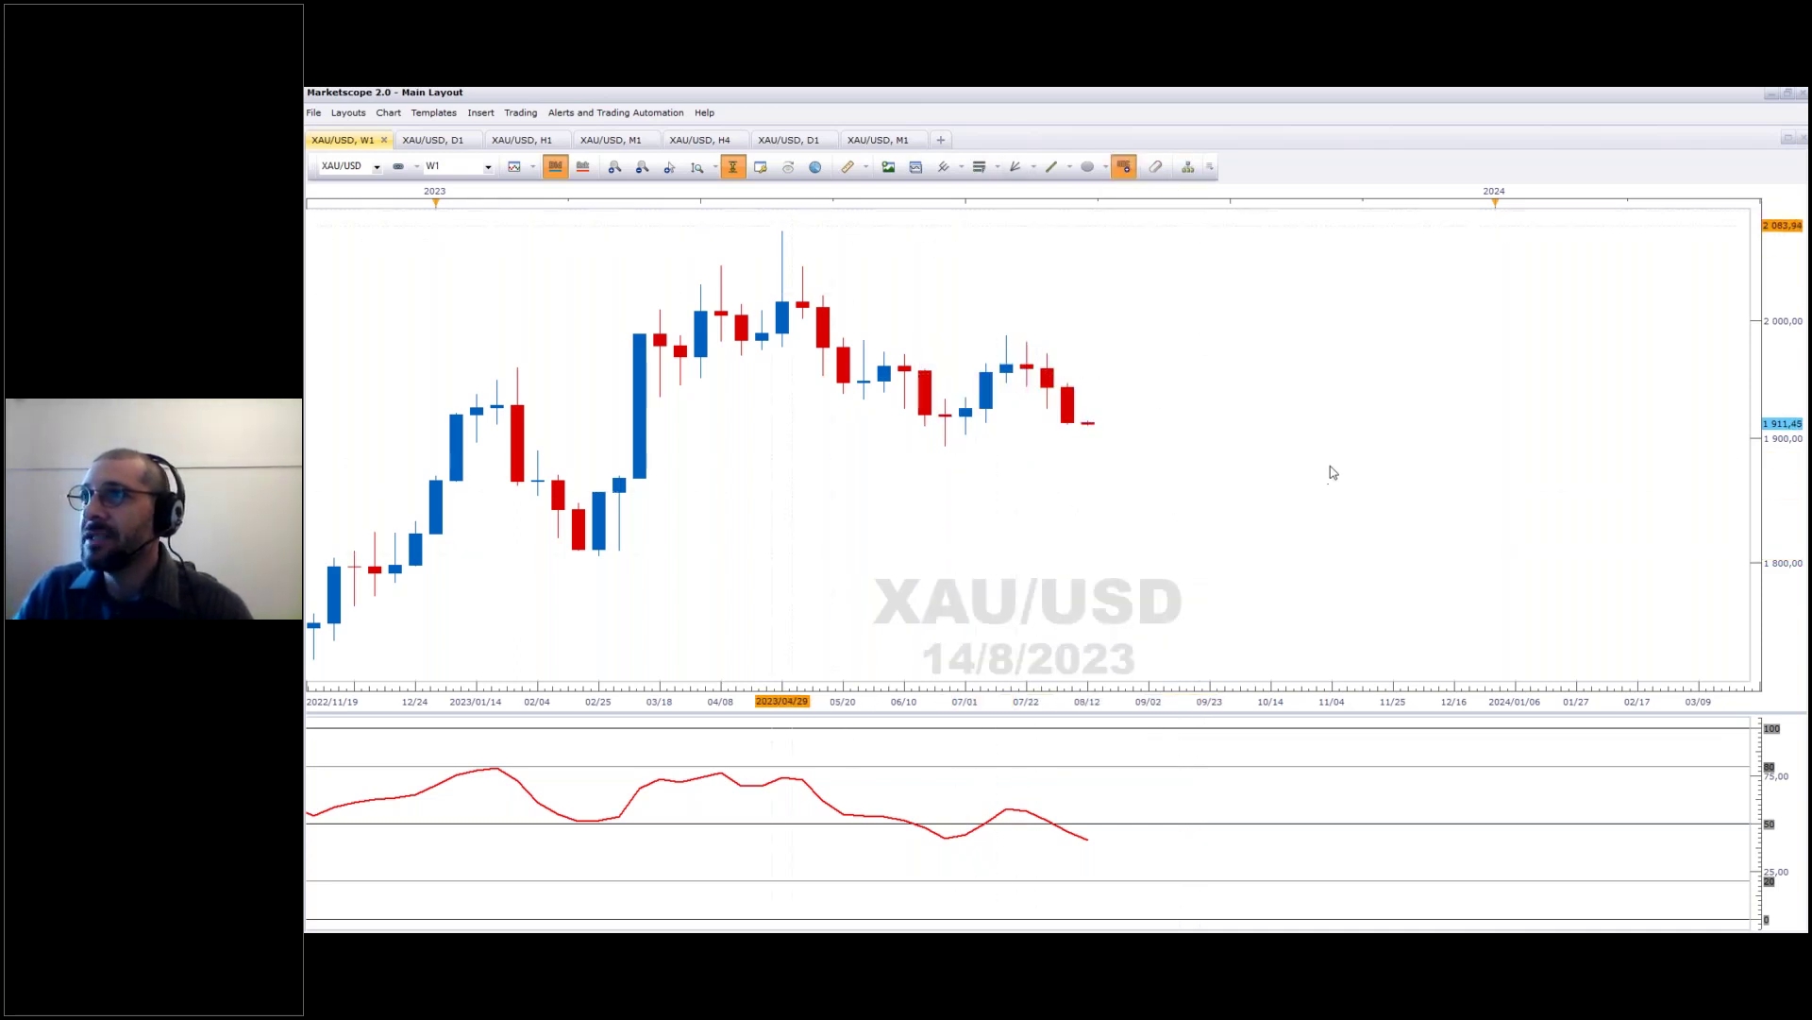
pyautogui.write('P')
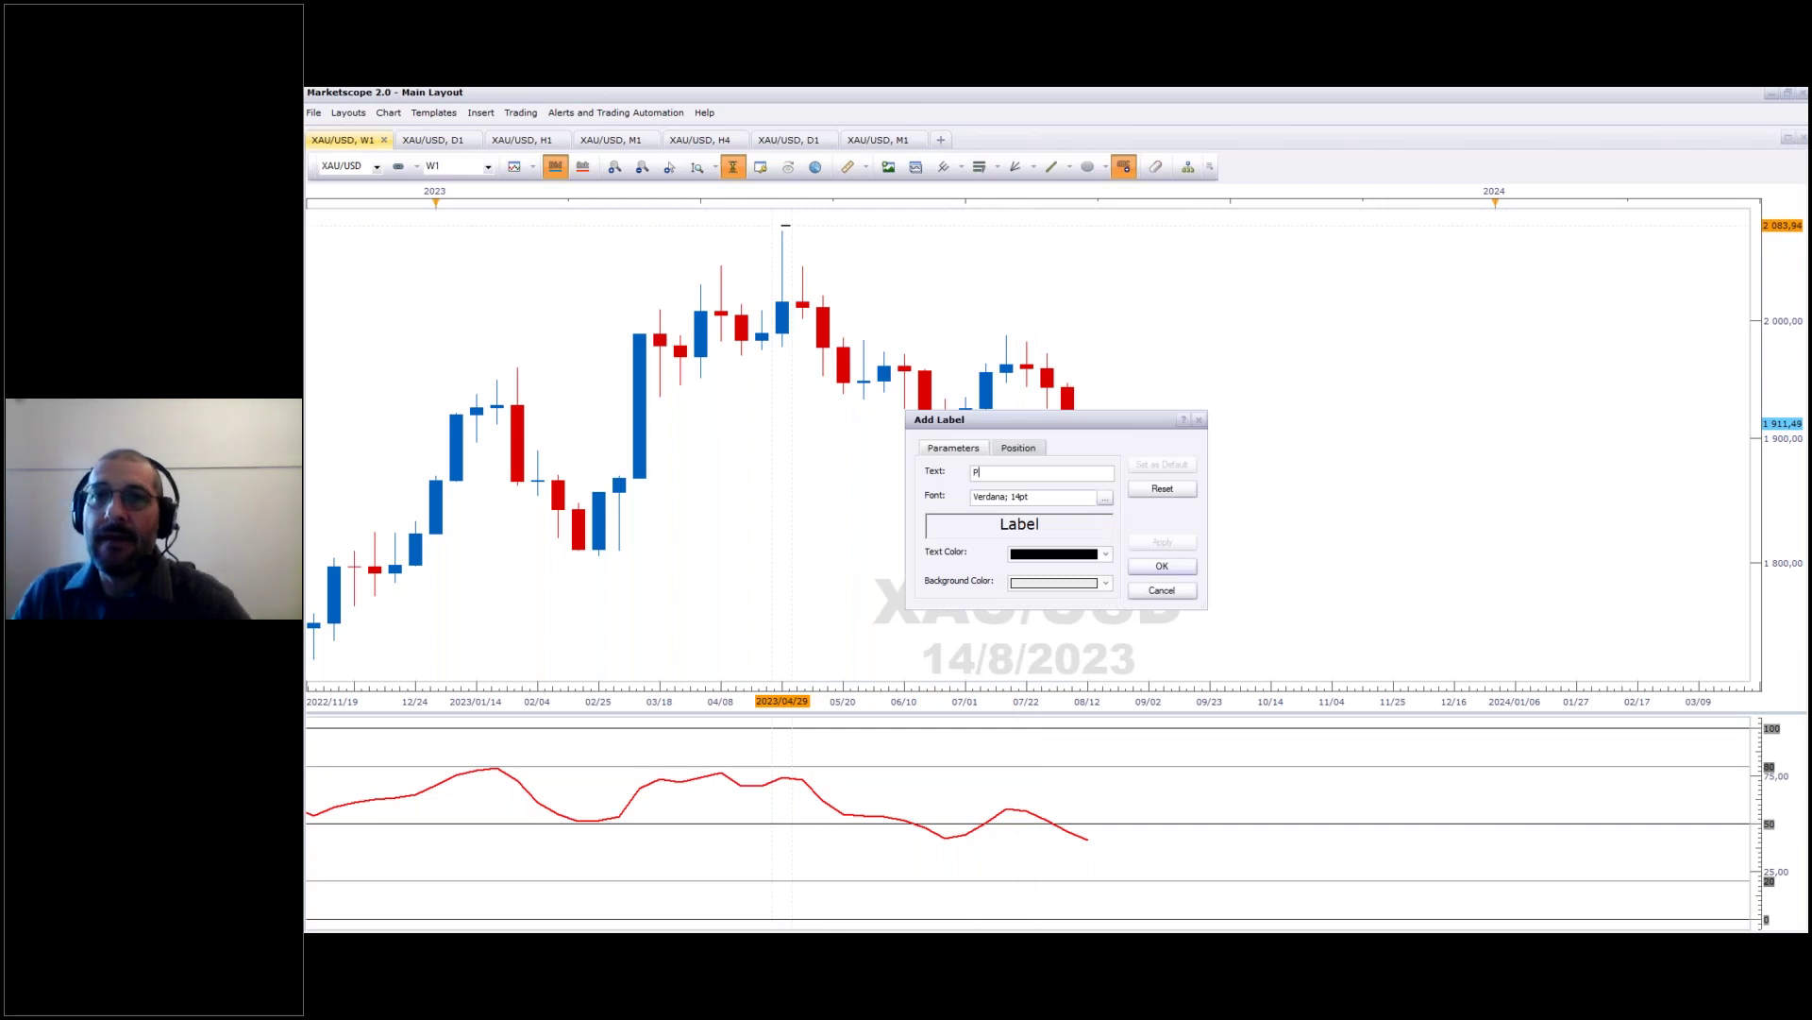
pyautogui.click(1172, 566)
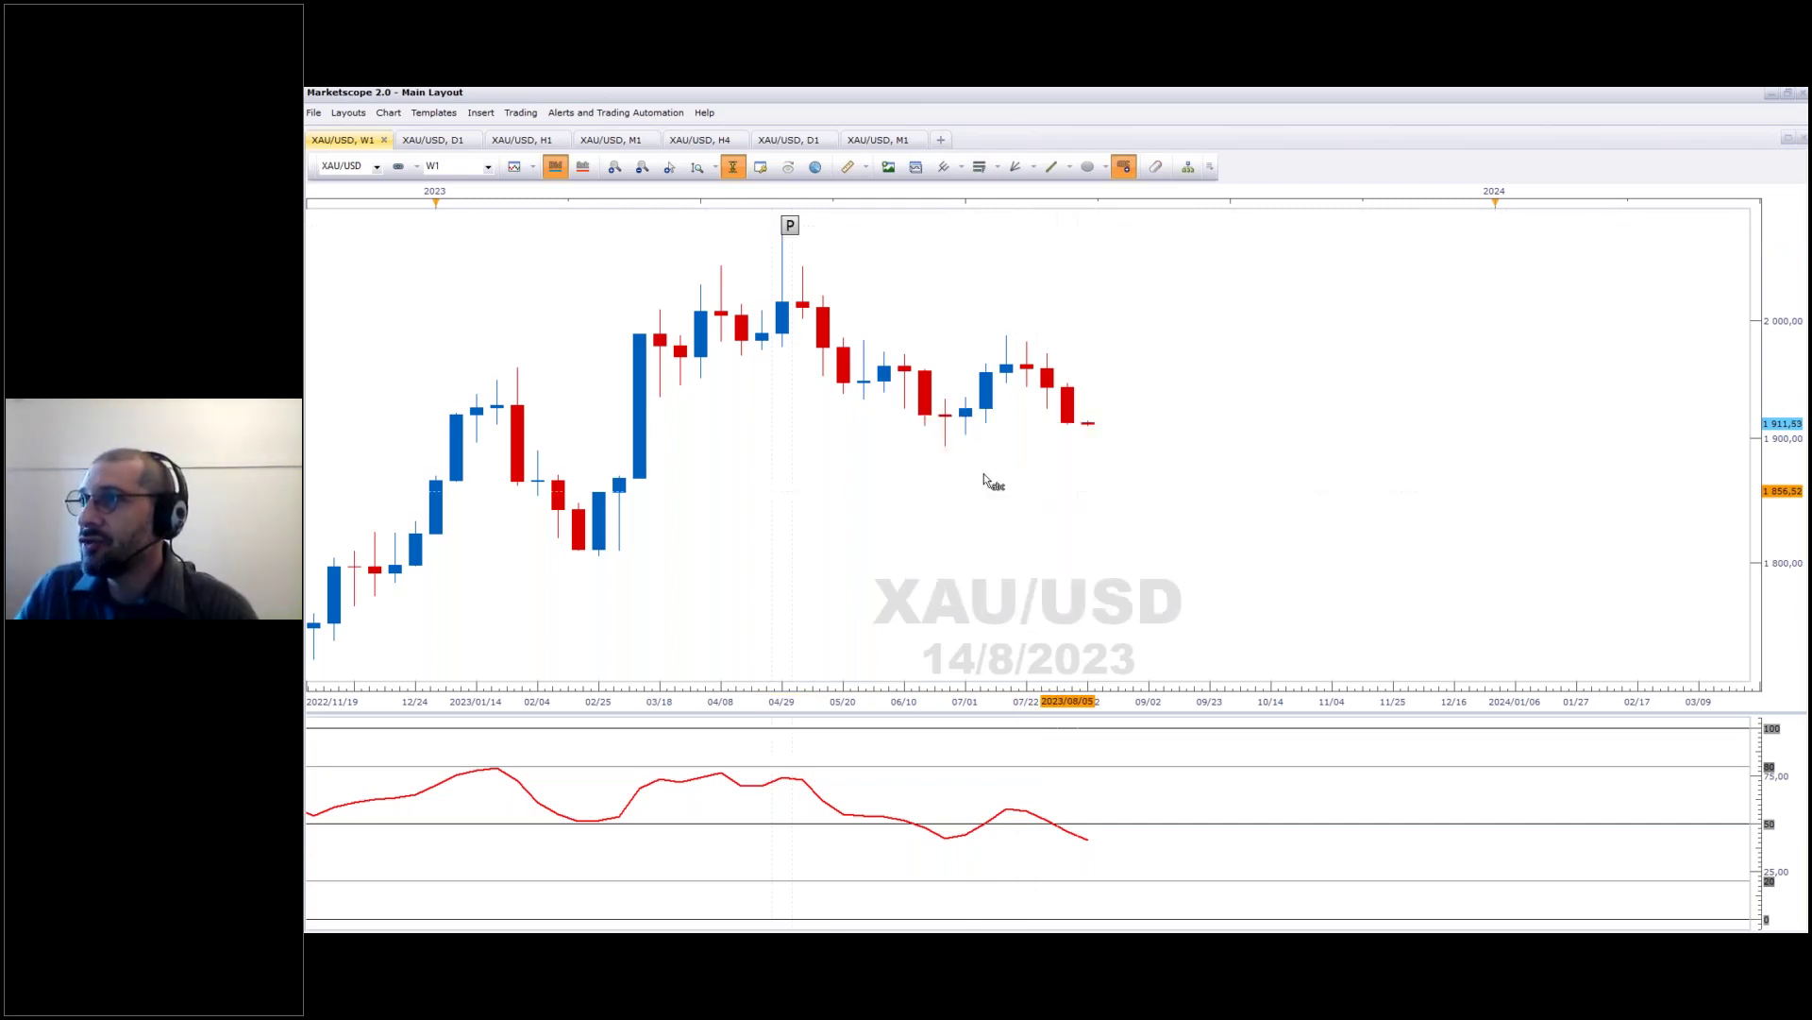
pyautogui.click(955, 466)
pyautogui.write('T')
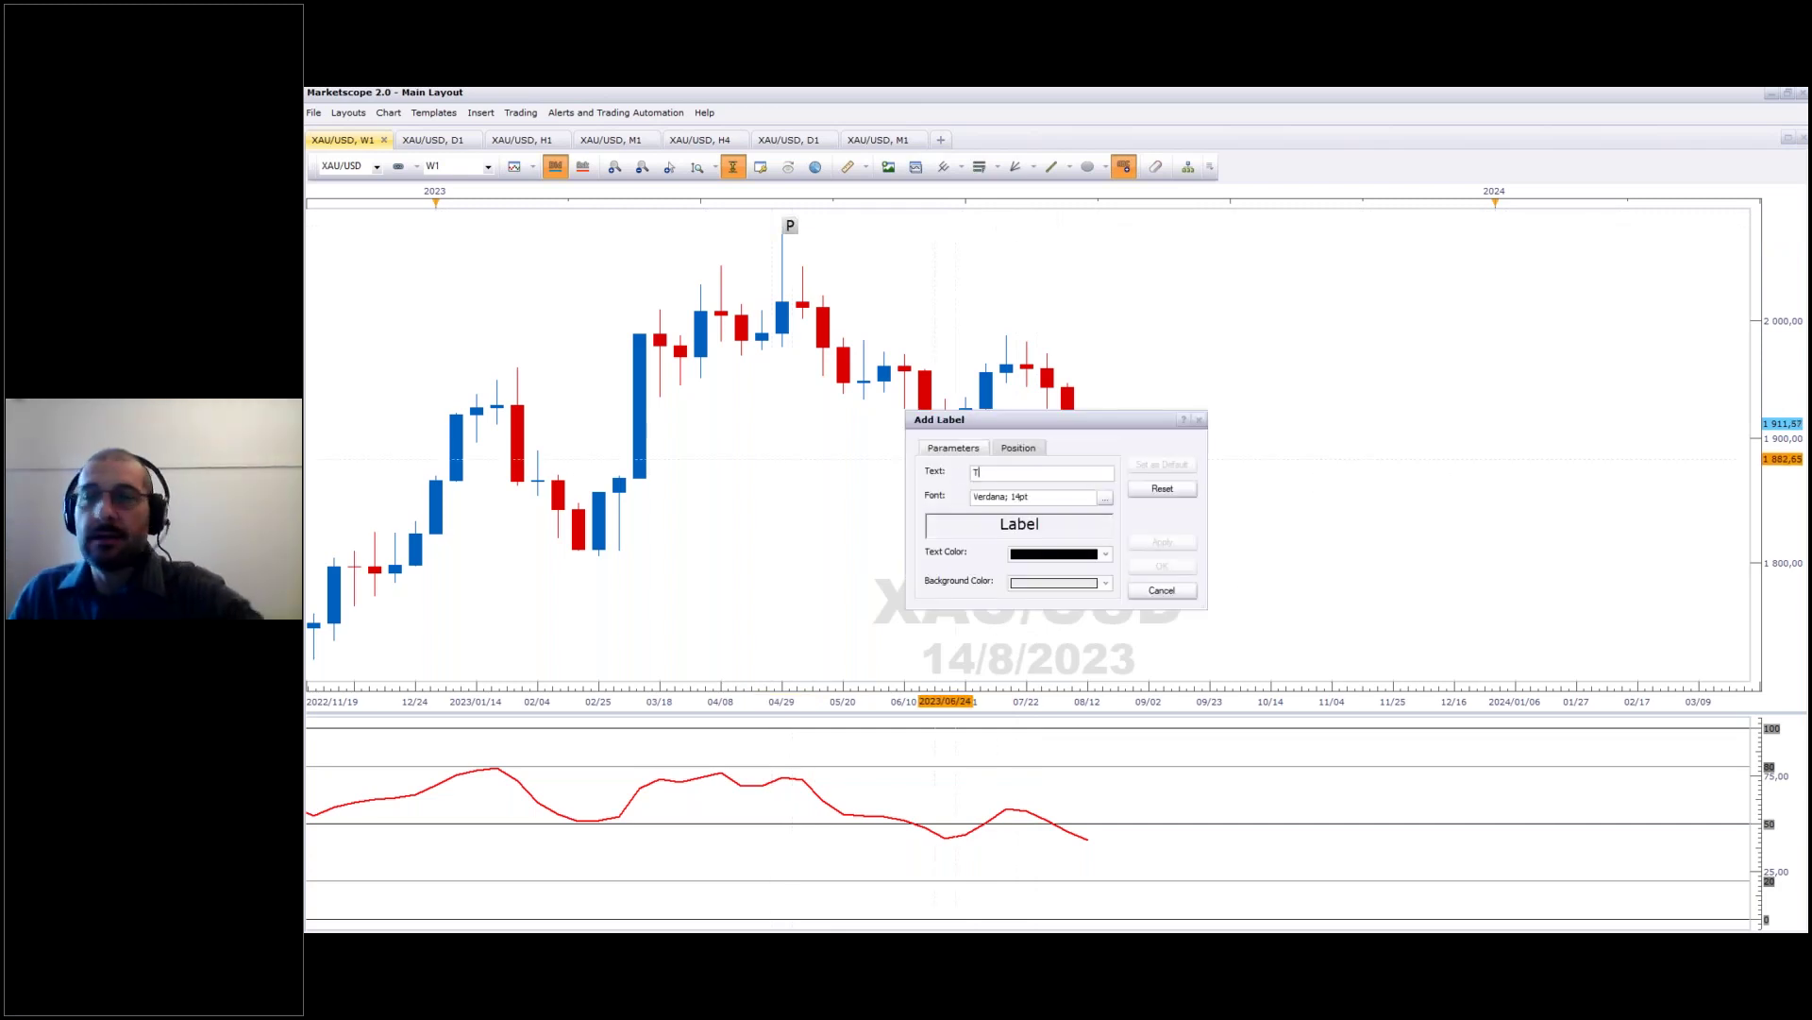
pyautogui.click(1164, 566)
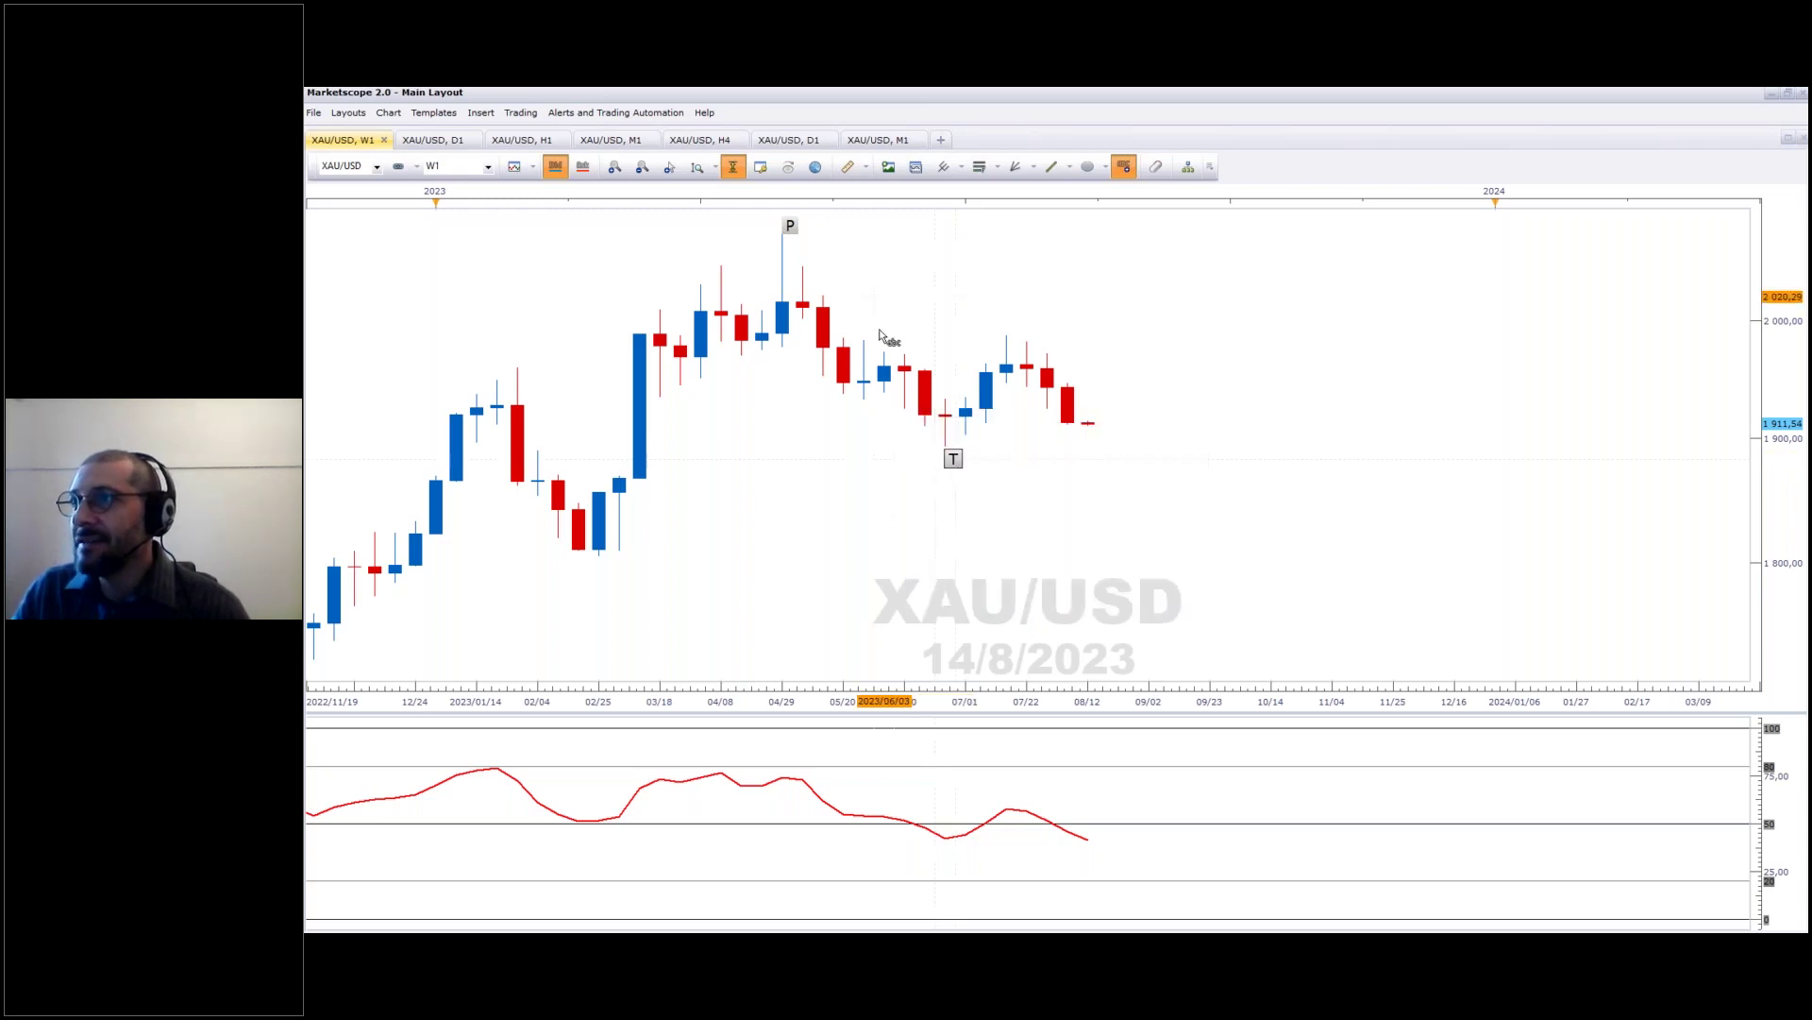
pyautogui.click(1010, 317)
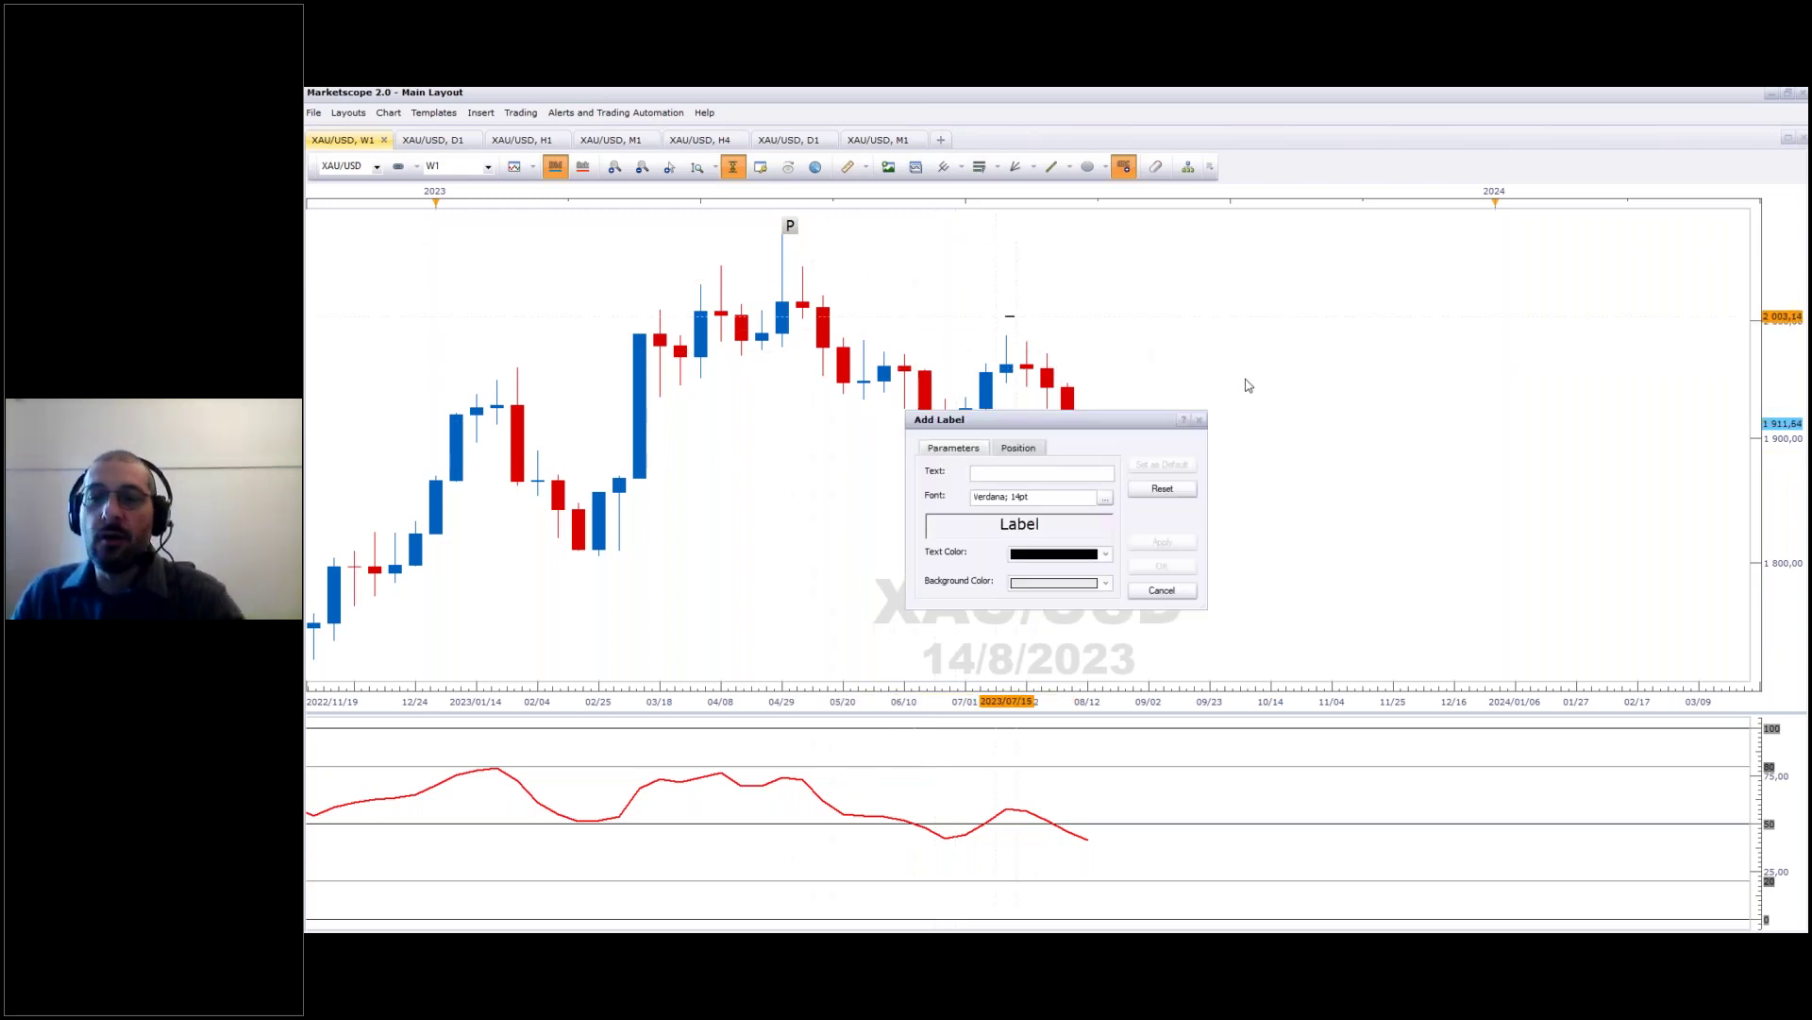
pyautogui.write('LP')
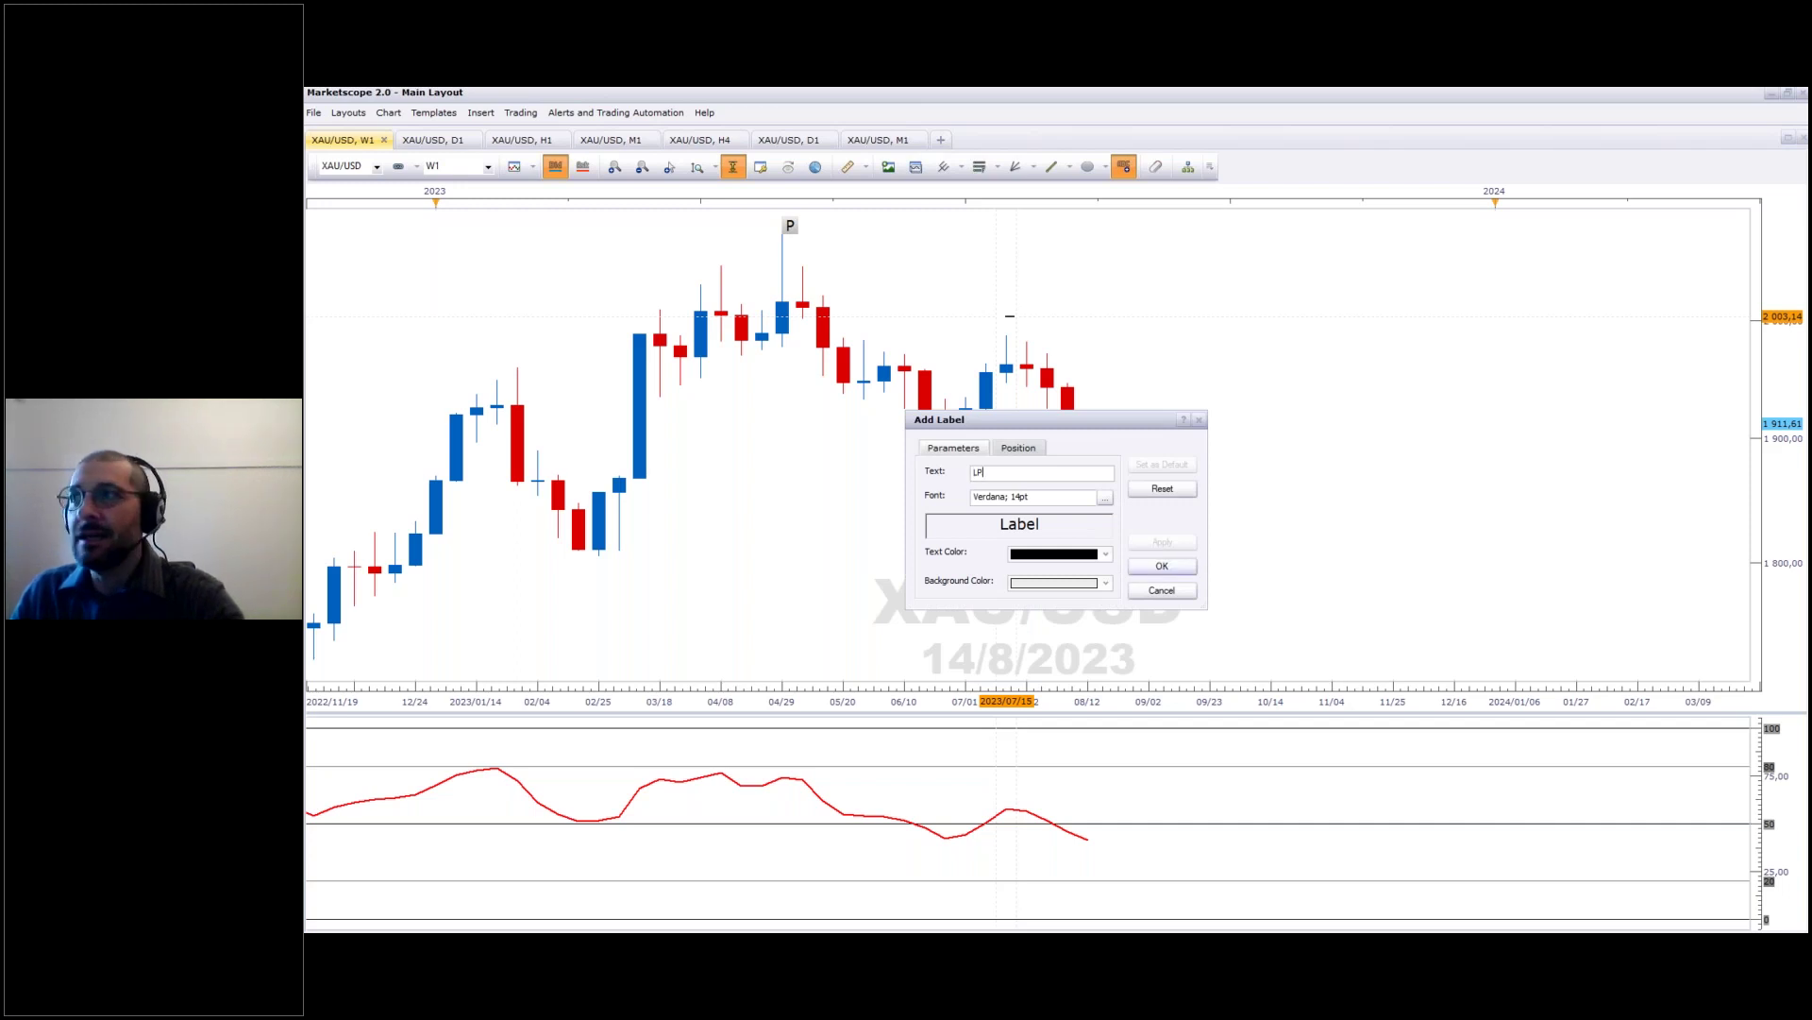
pyautogui.click(1162, 565)
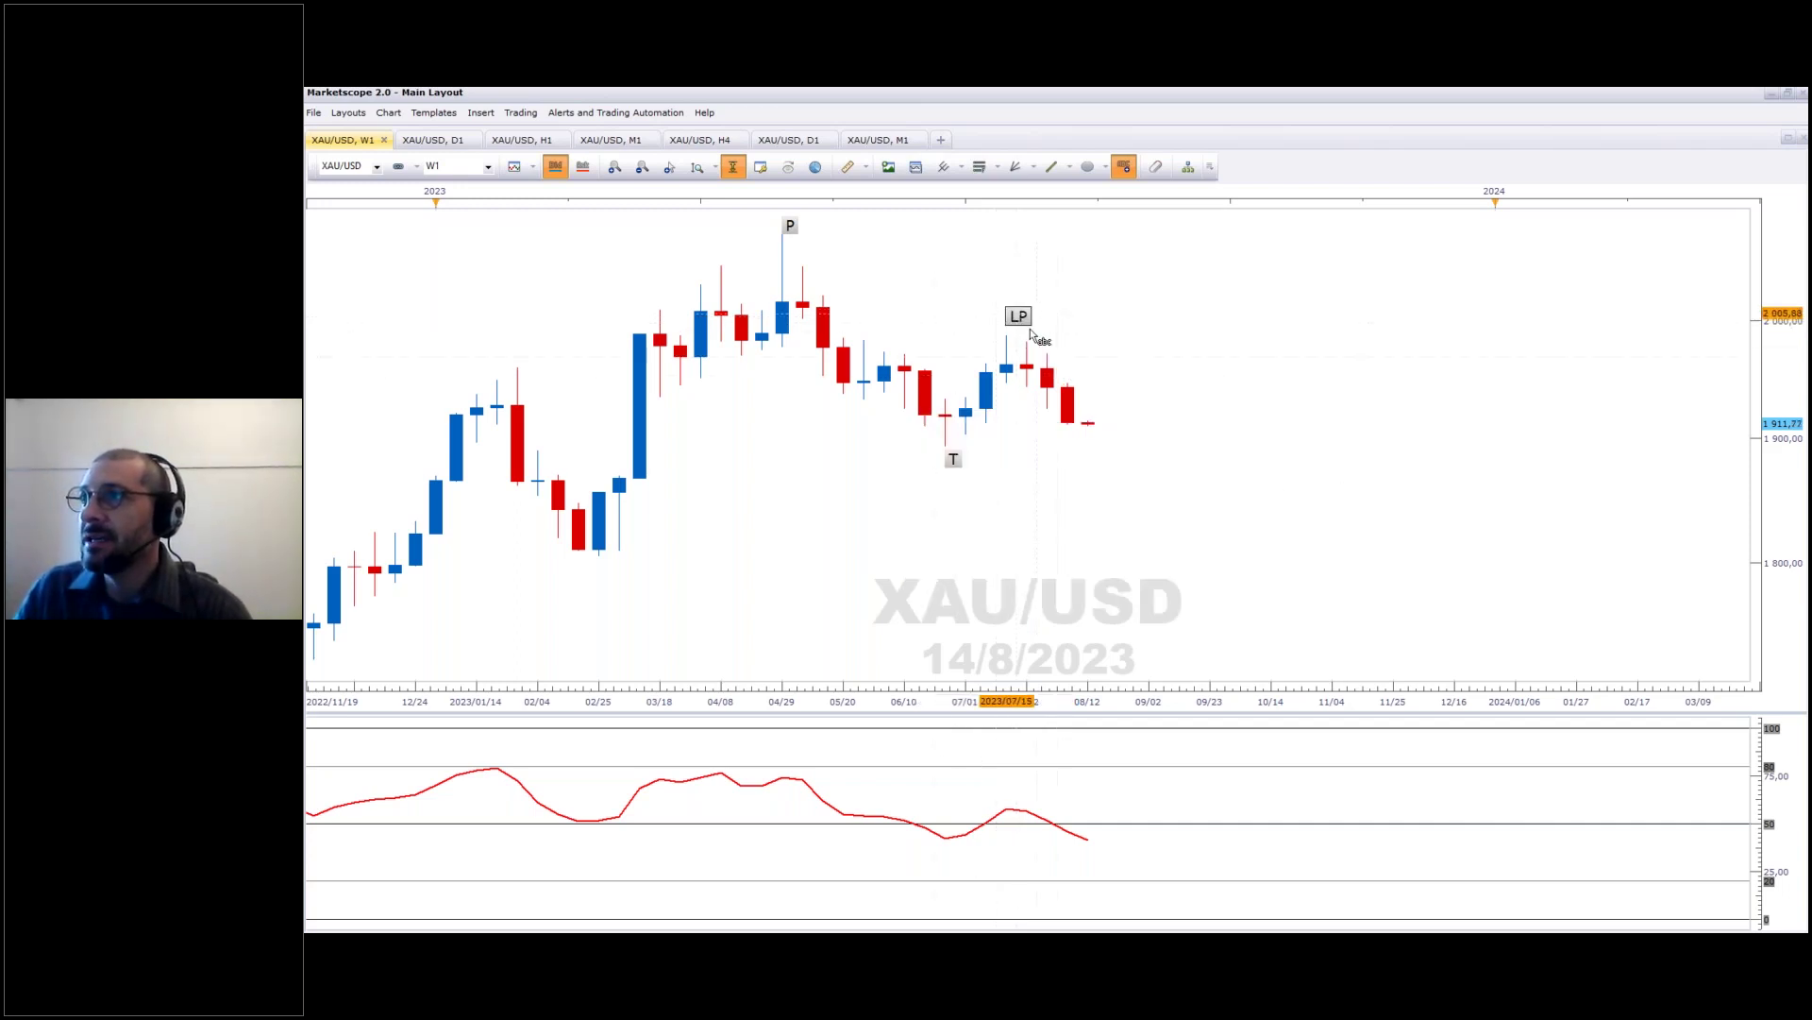
# Step: Draw a horizontal green line at about 1,892 from the late June low to about 9 September 2023
pyautogui.press('l')
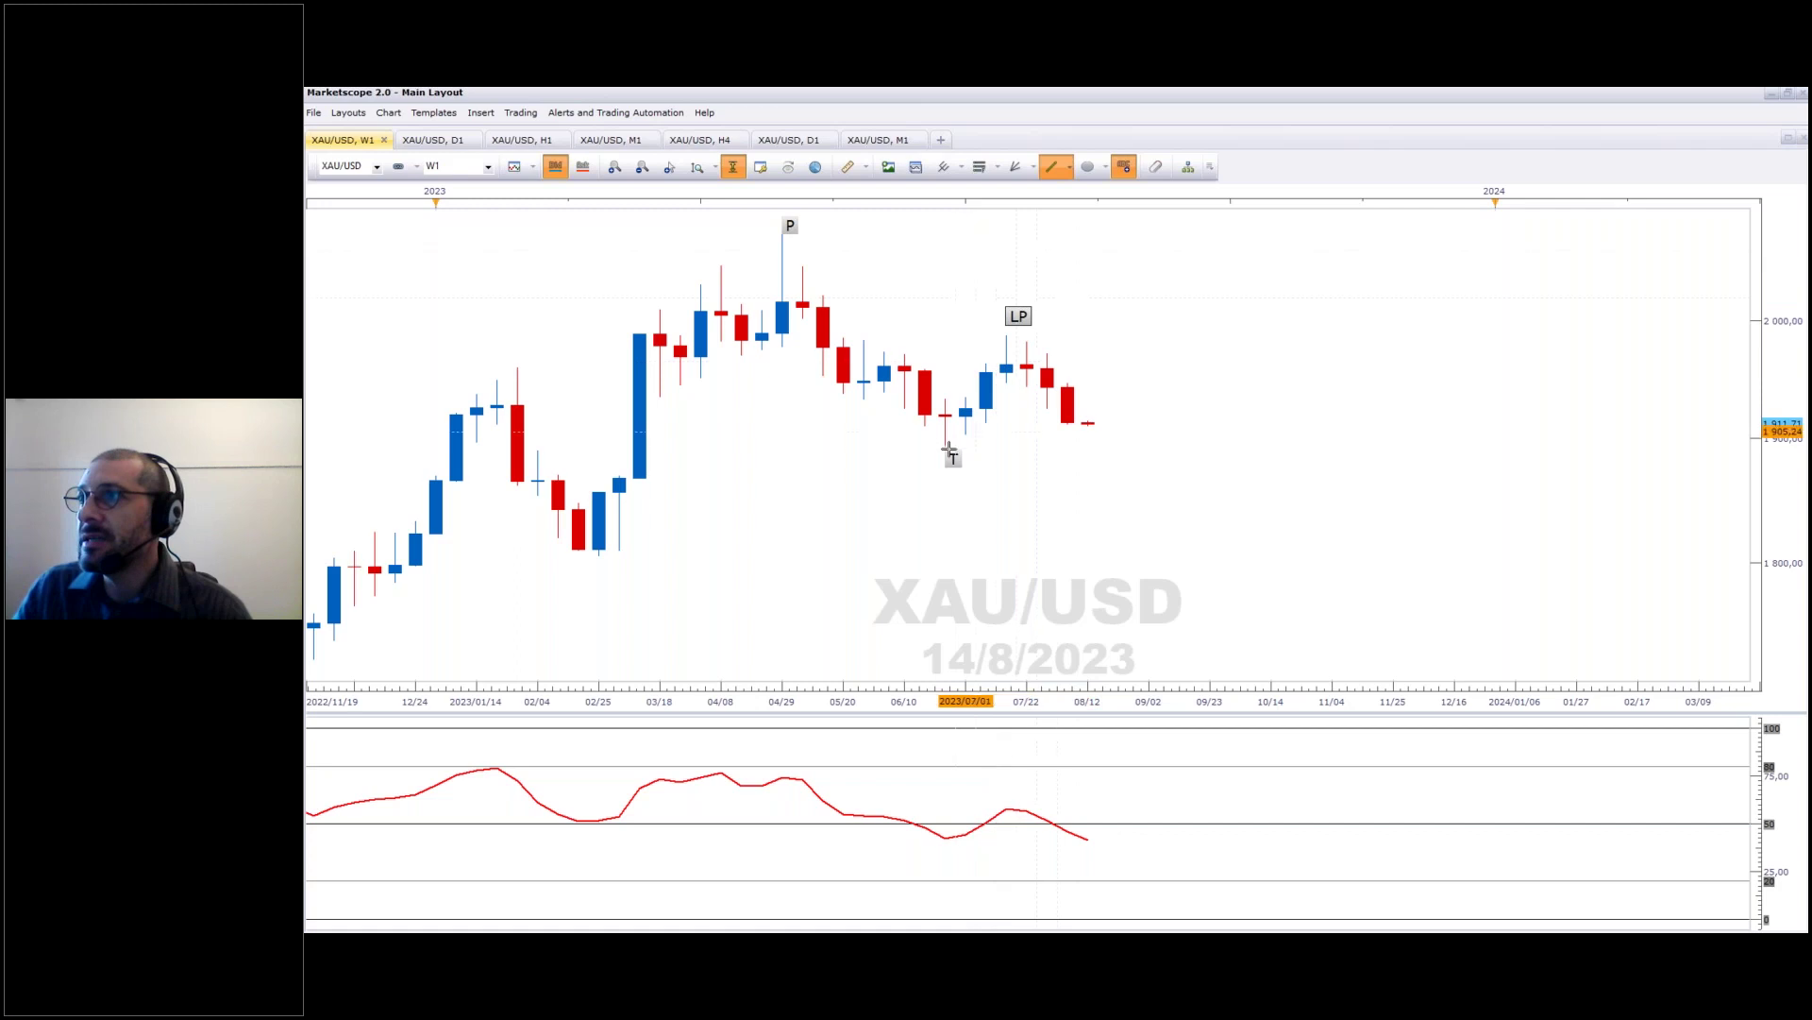
pyautogui.moveTo(949, 448); pyautogui.dragTo(1173, 449)
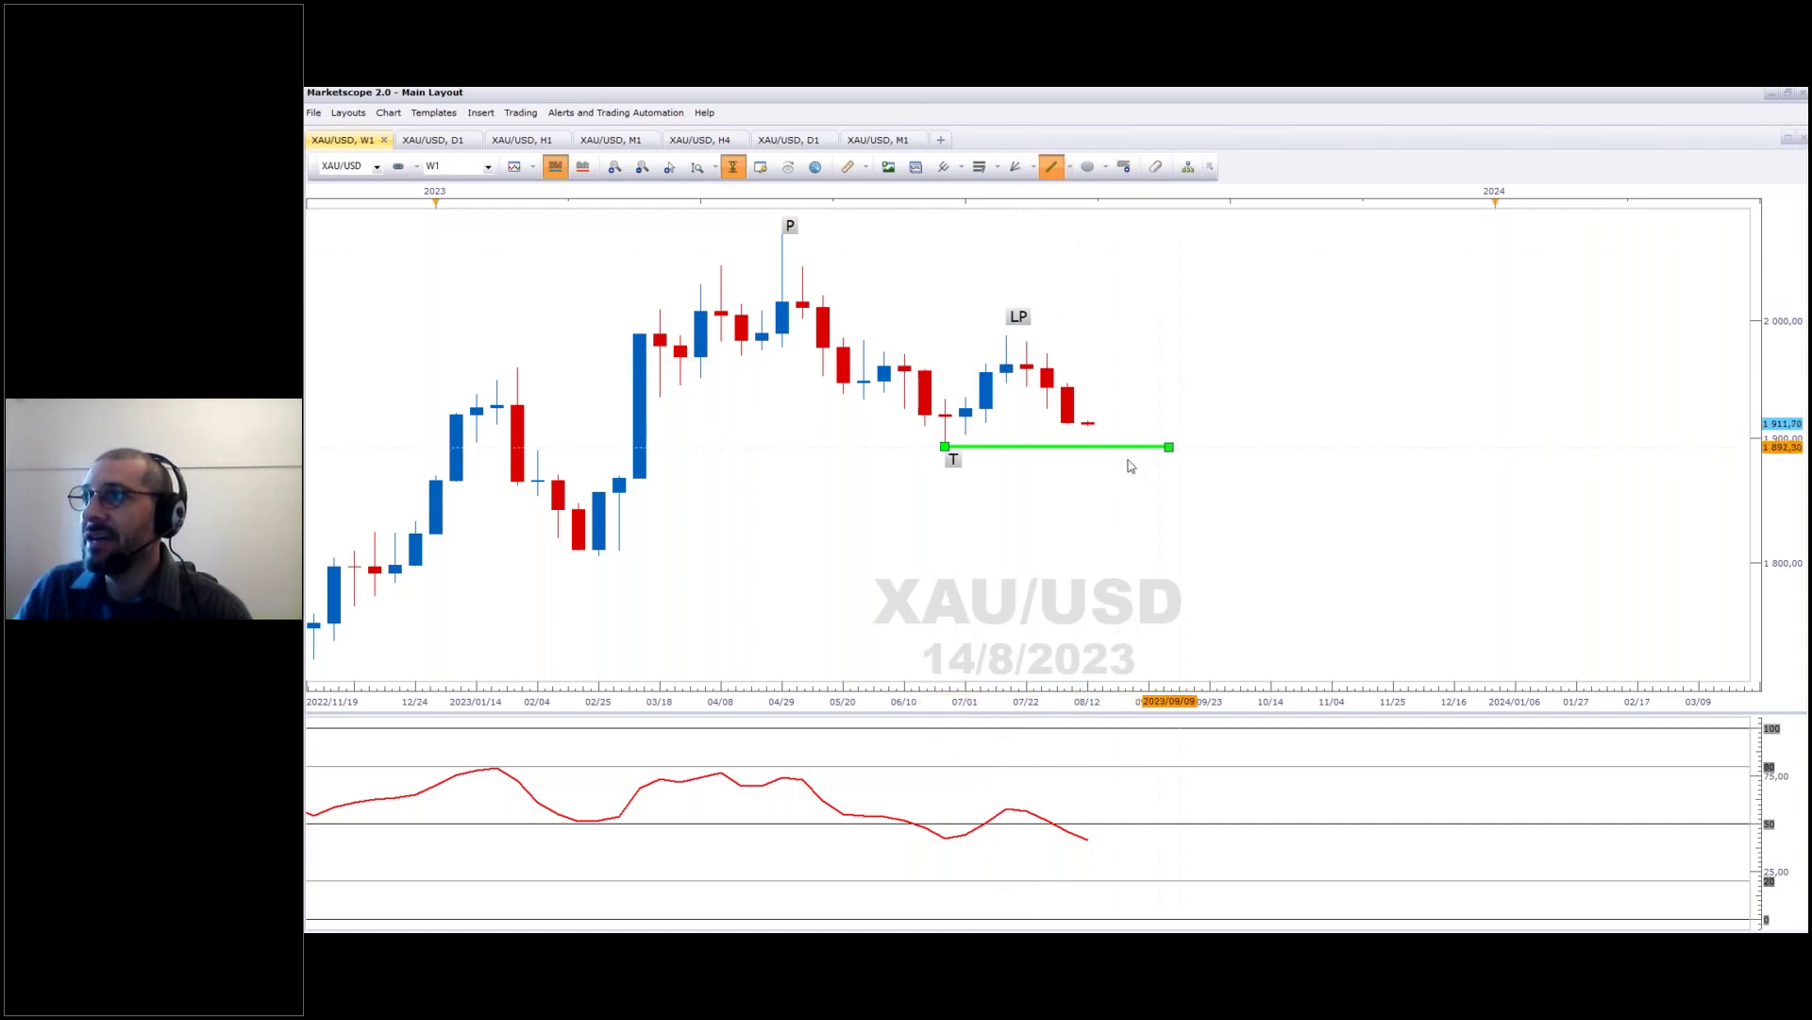
pyautogui.press('Return')
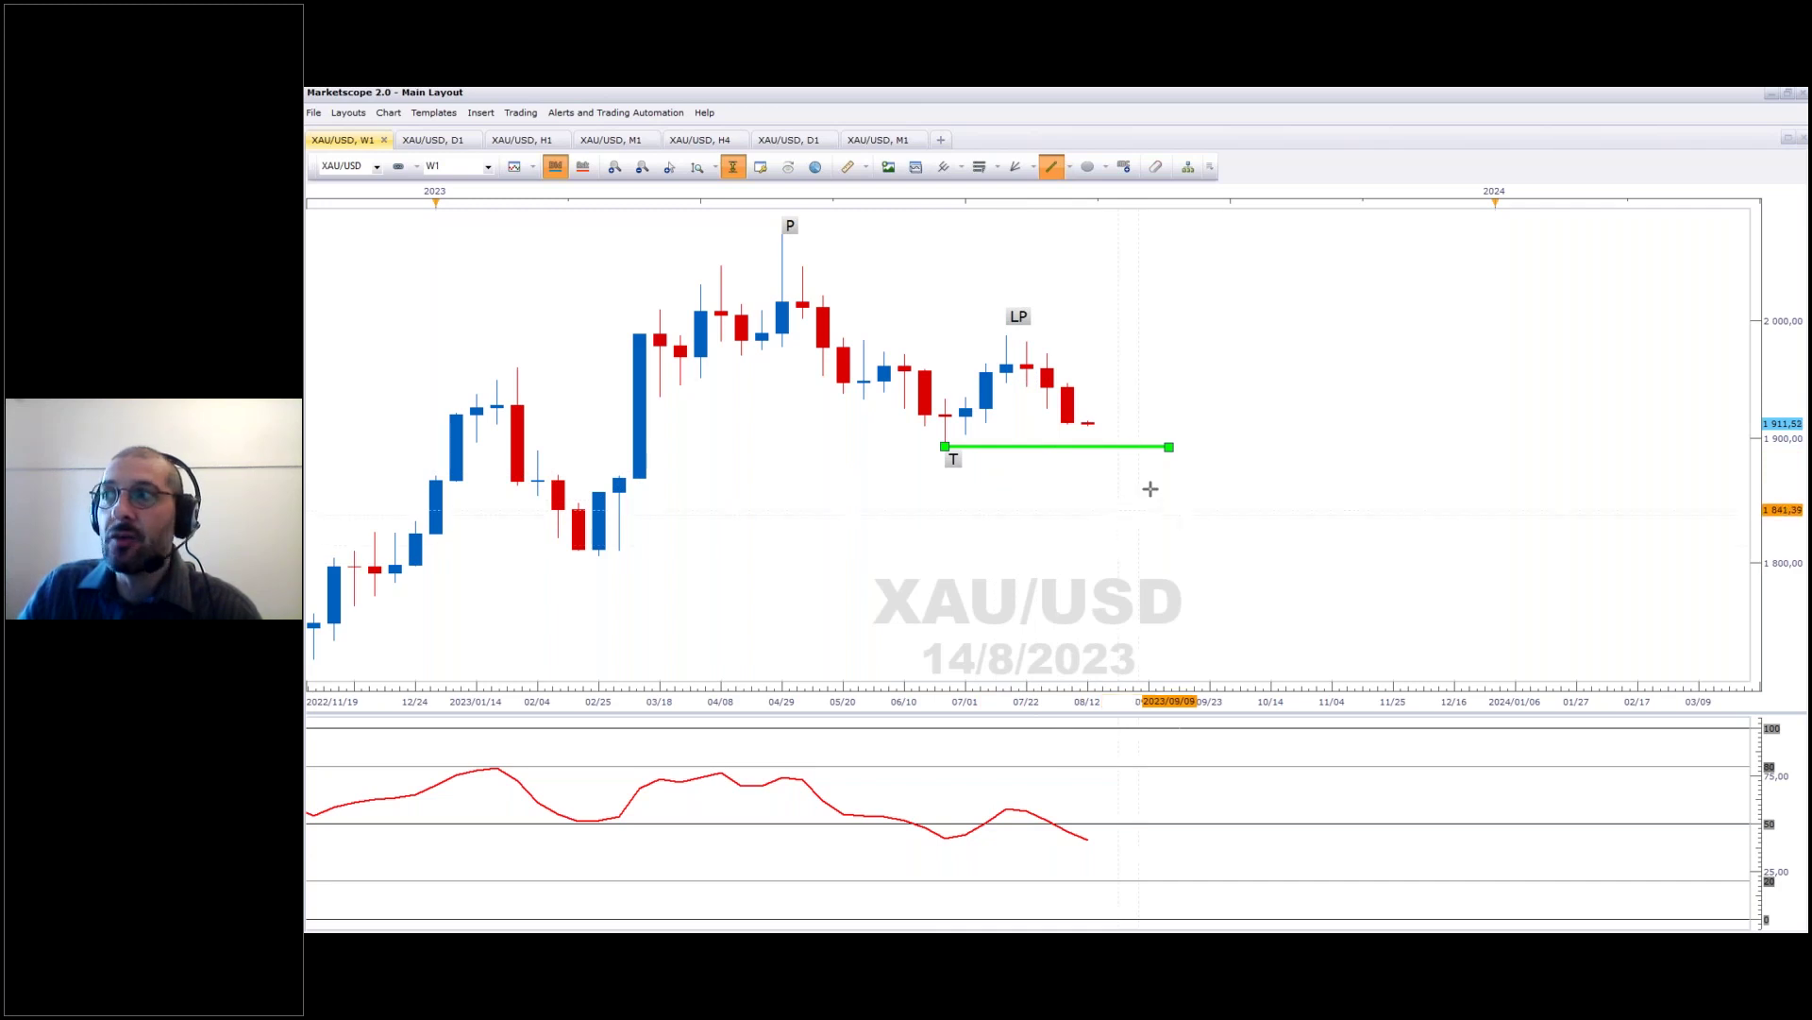
pyautogui.scroll(-2, 1317, 542)
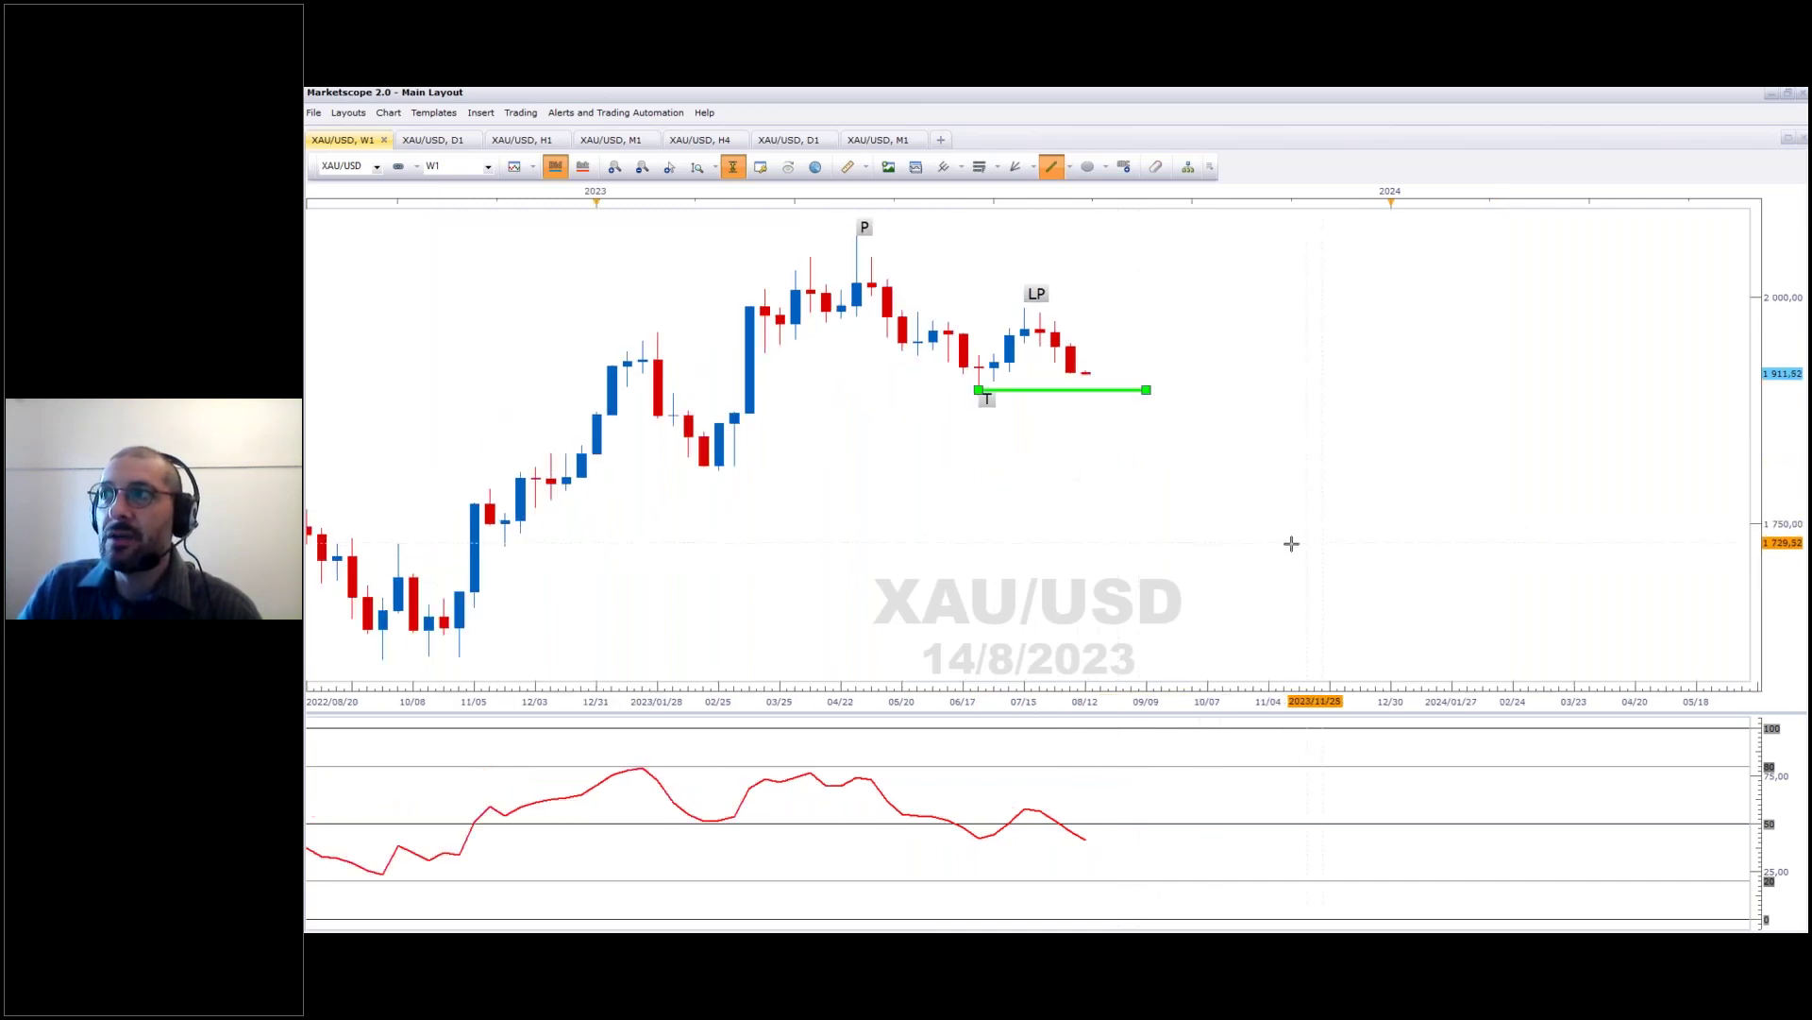
pyautogui.press('Escape')
# Step: Draw a blue rectangle across the RSI 50 level from late July to about 9 September 2023, reaching down to about 35
pyautogui.click(1107, 170)
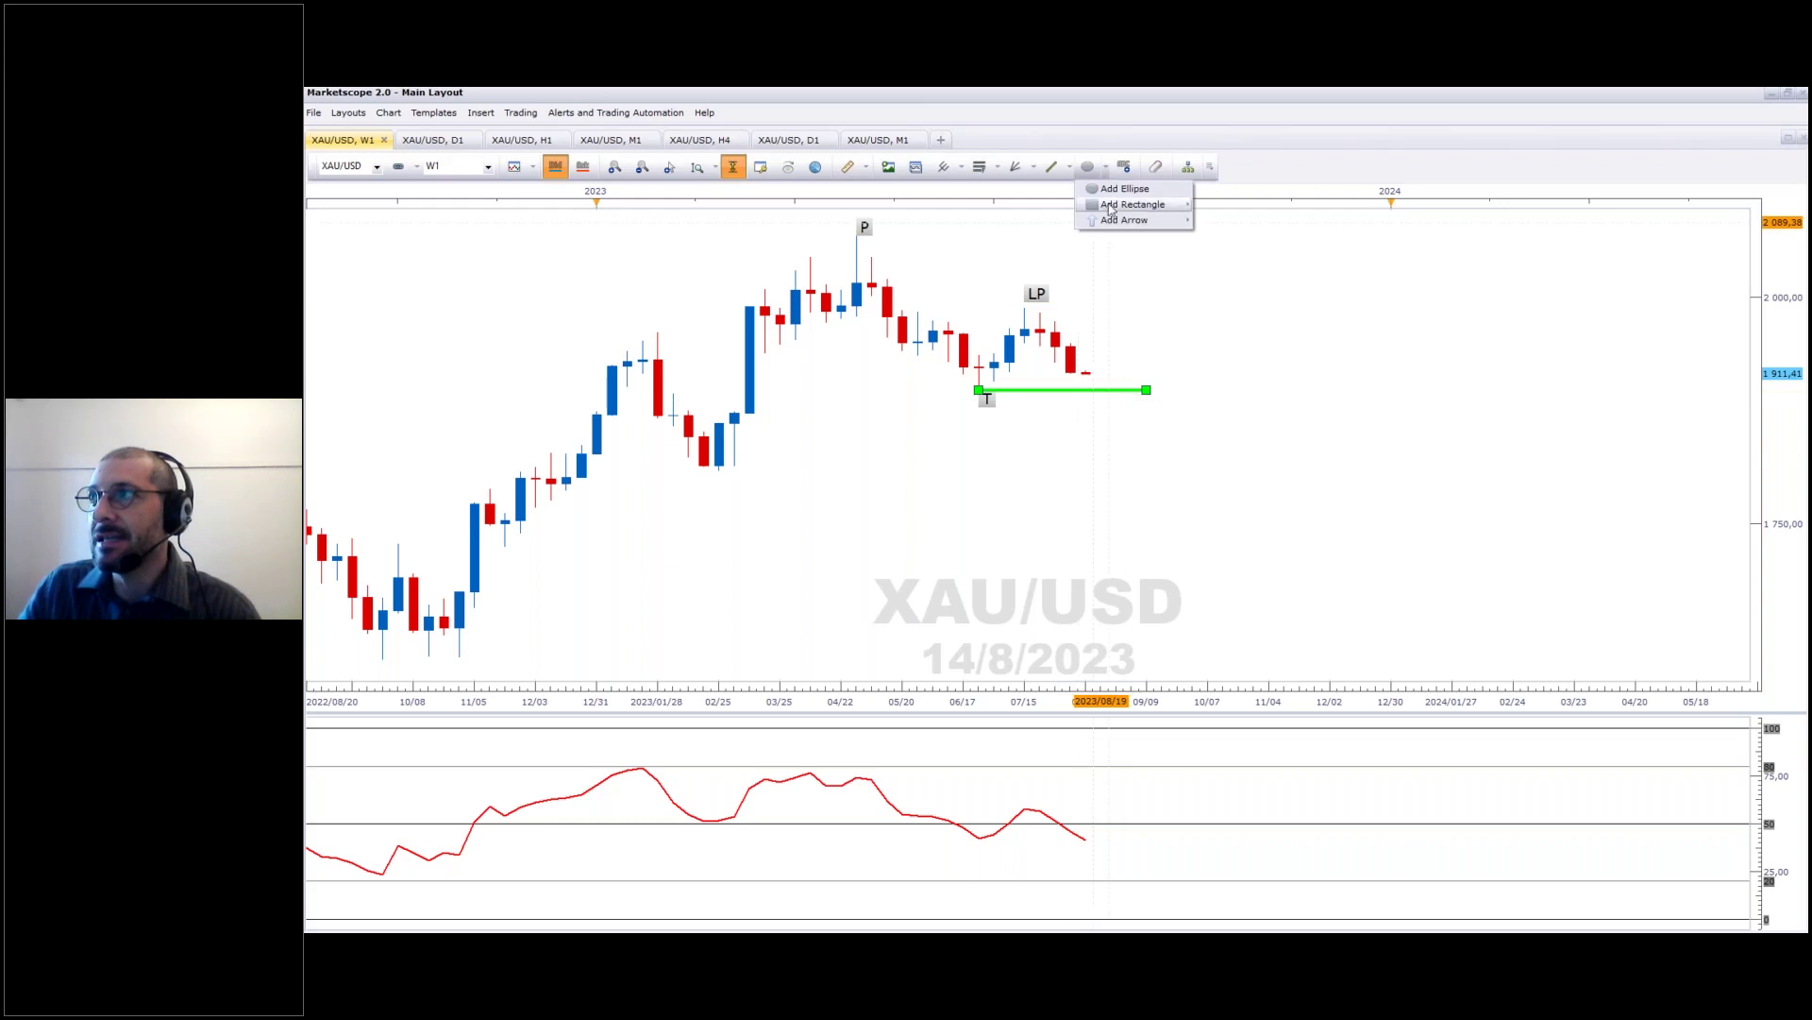
pyautogui.moveTo(1054, 799); pyautogui.dragTo(1146, 852)
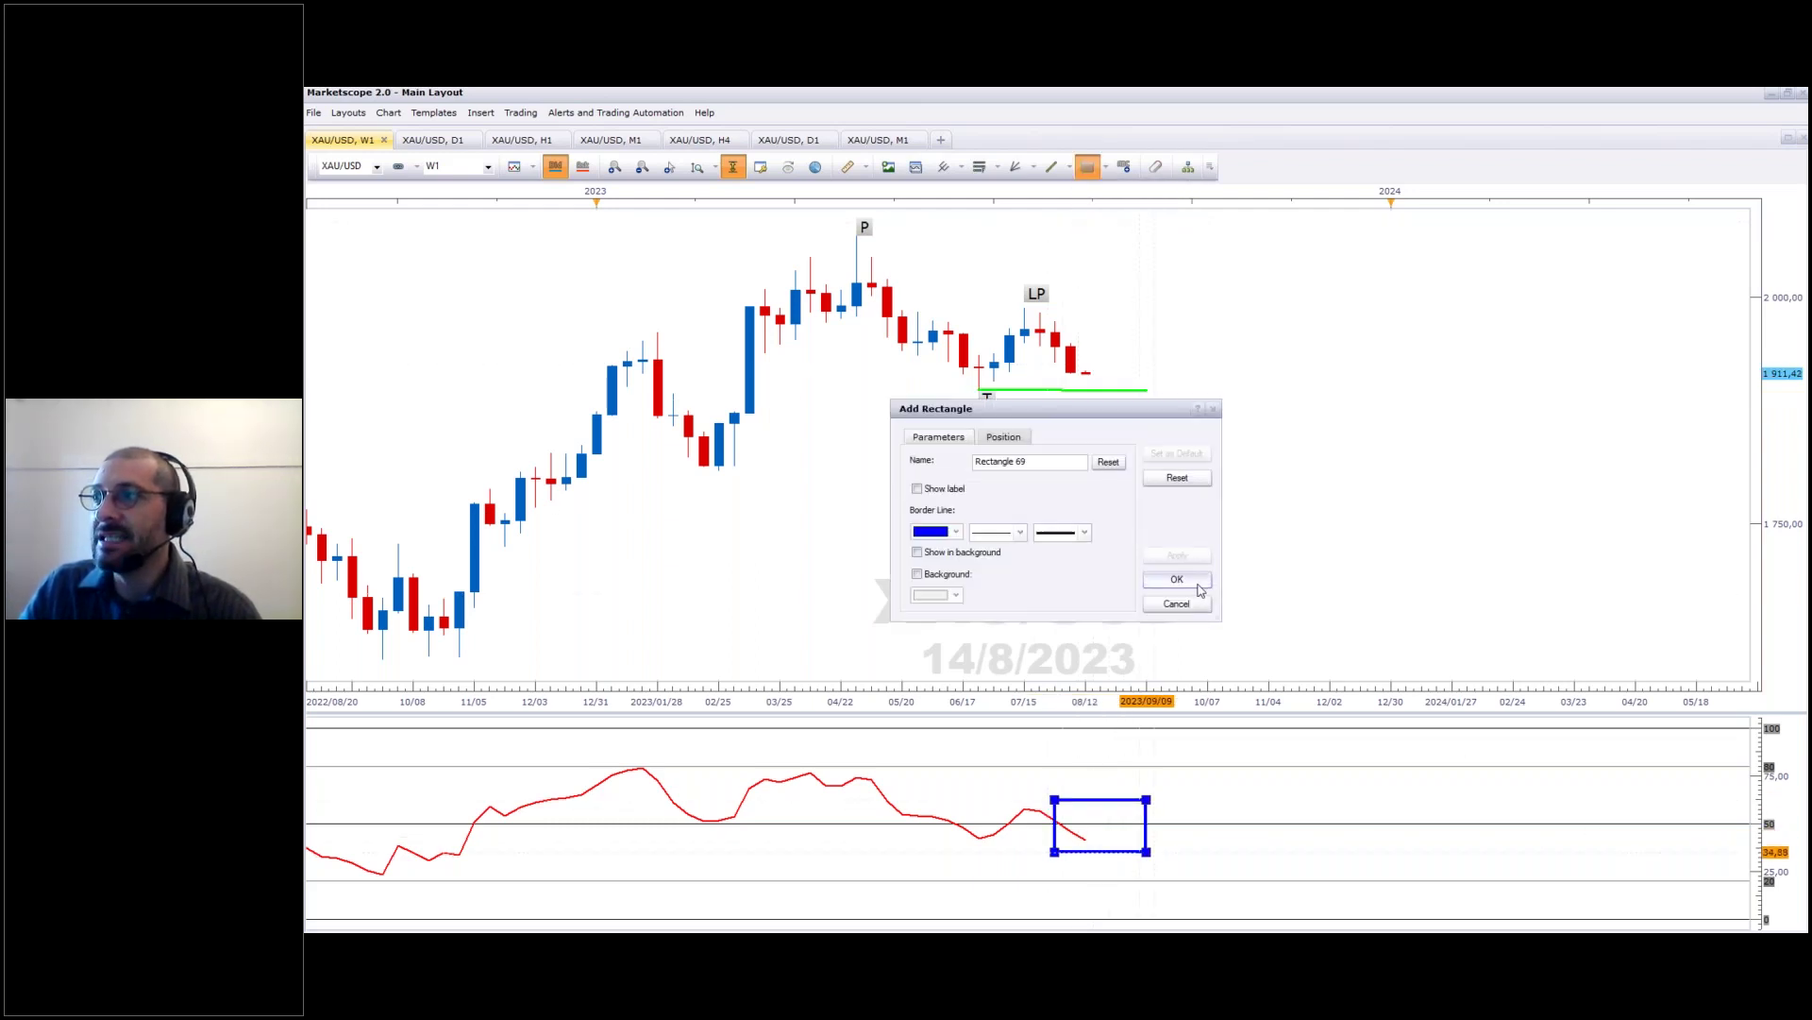
pyautogui.click(1178, 585)
pyautogui.click(1230, 857)
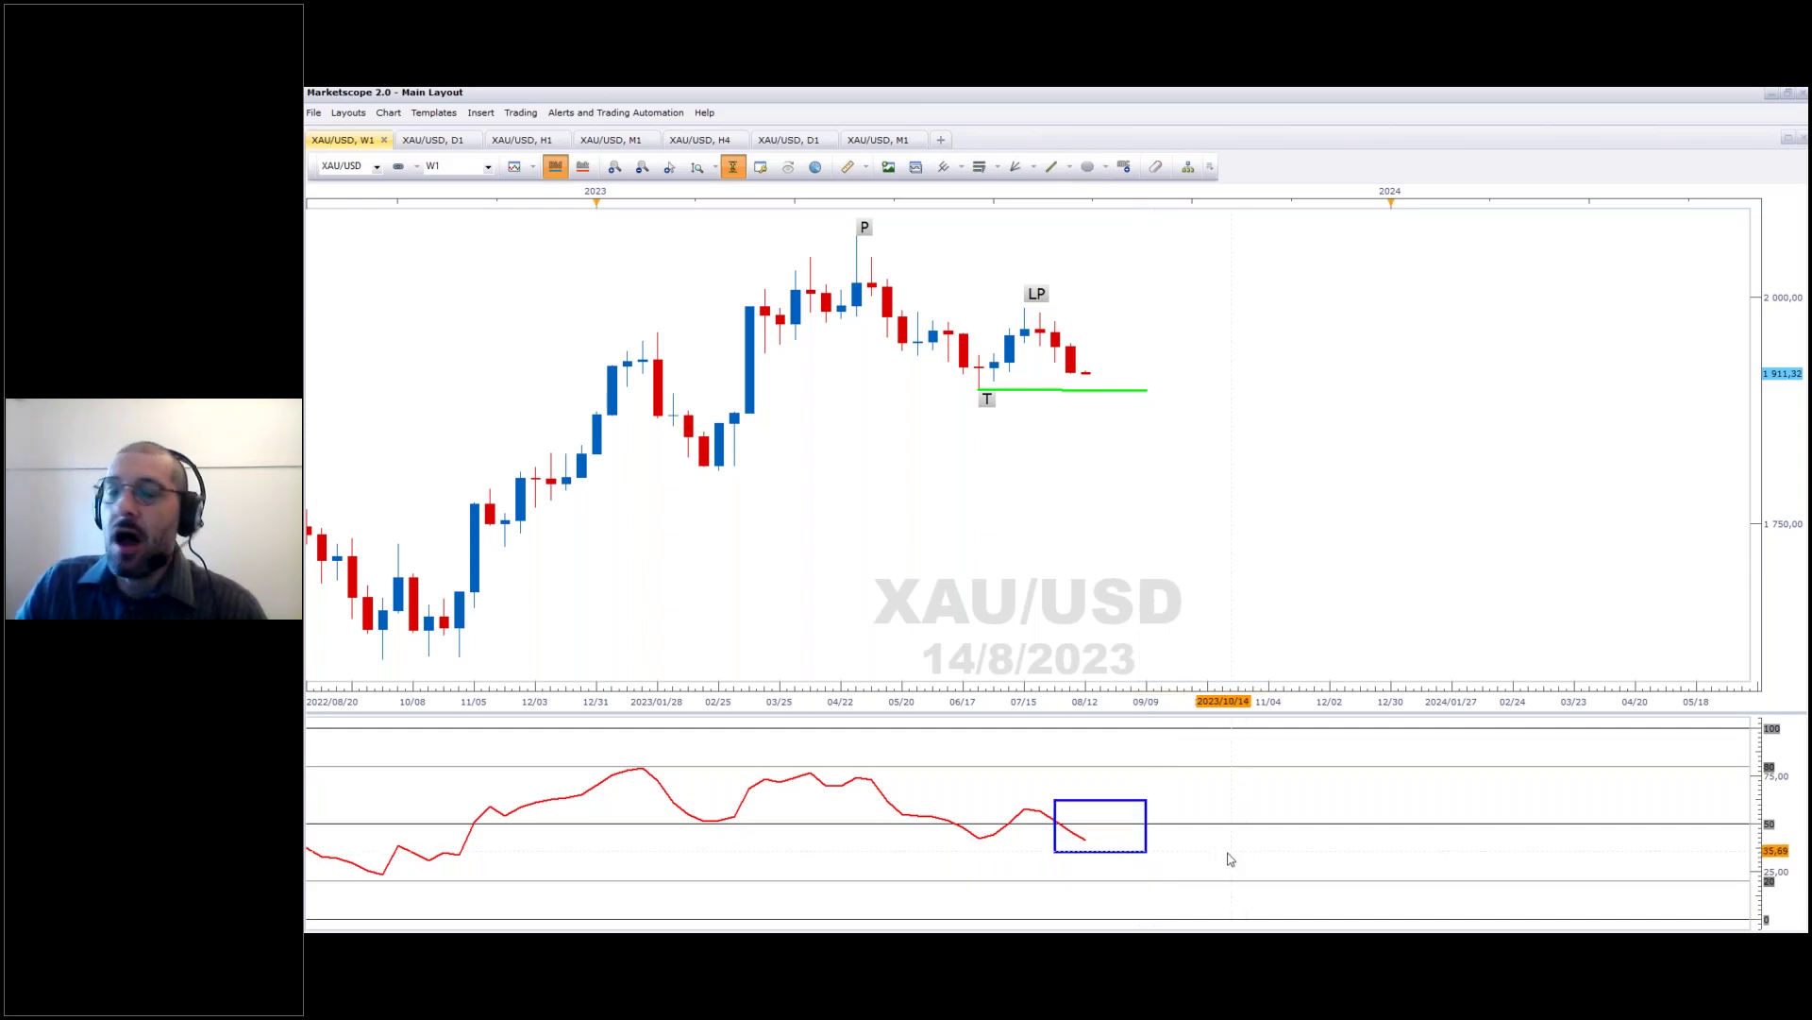